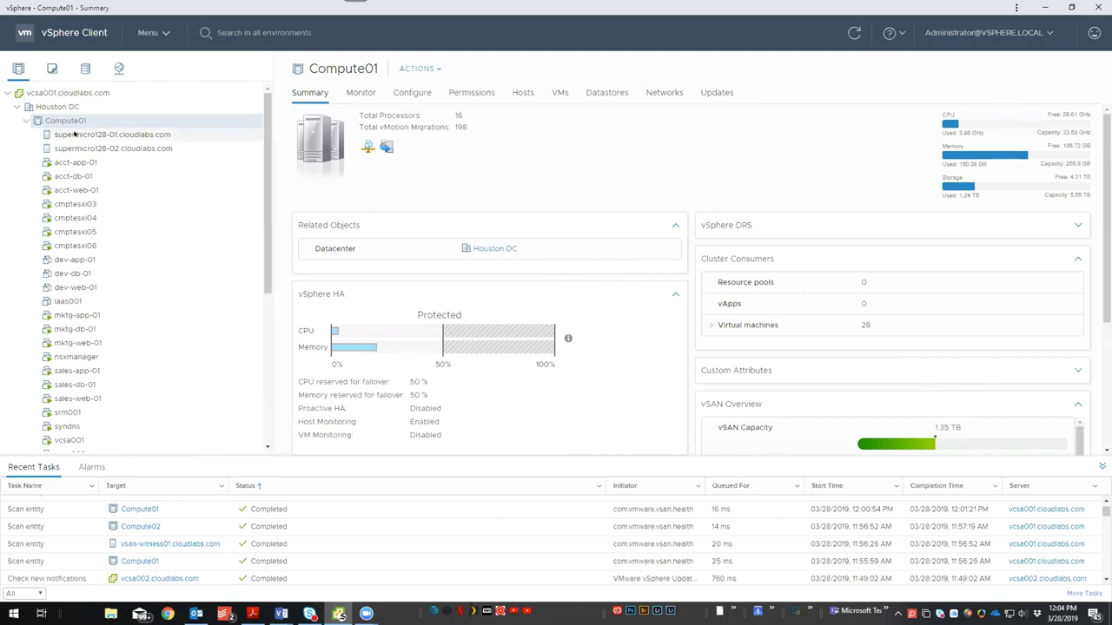
- Review the summaries of host supermicro128-01, the Compute01 cluster, and host mgmtesxi01 in the Dallas DR Cluster
click(74, 134)
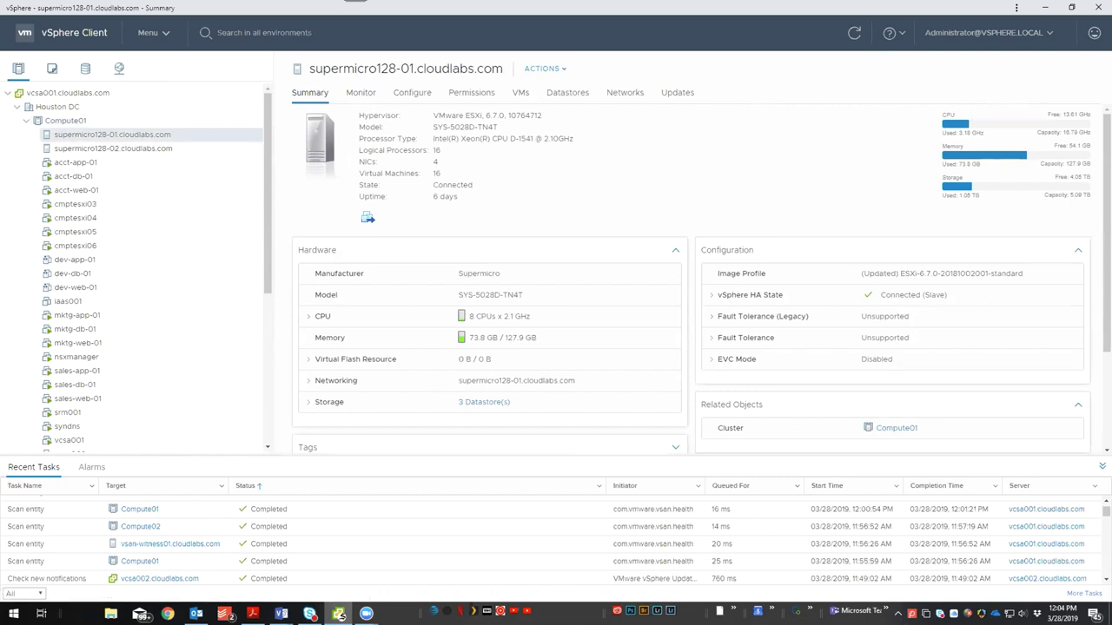
click(62, 120)
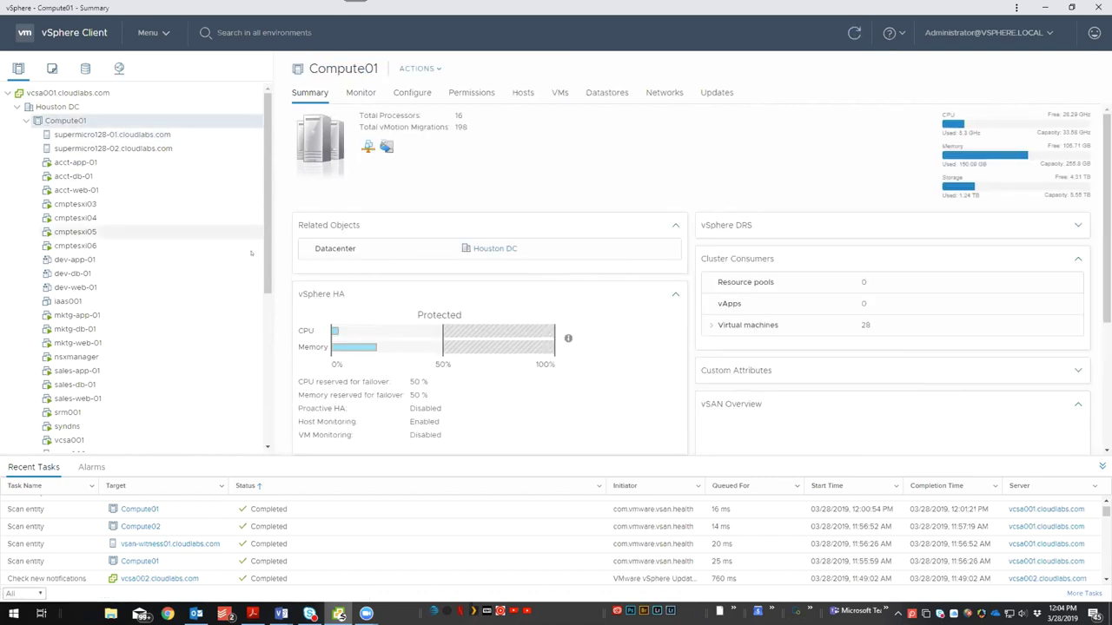
scroll(262, 234, down, 3)
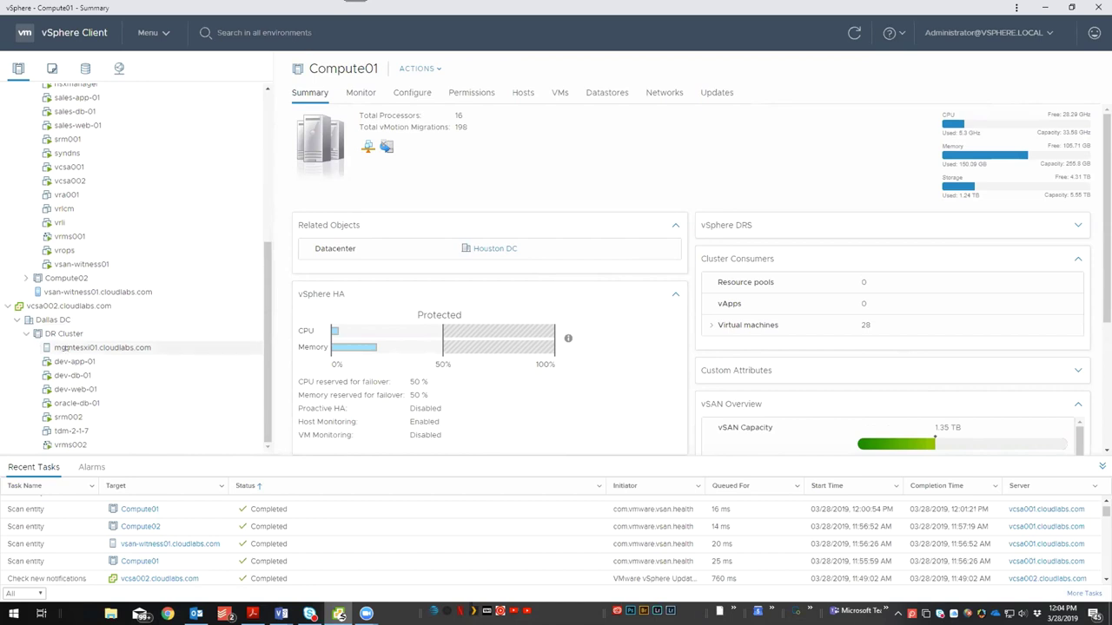
click(65, 348)
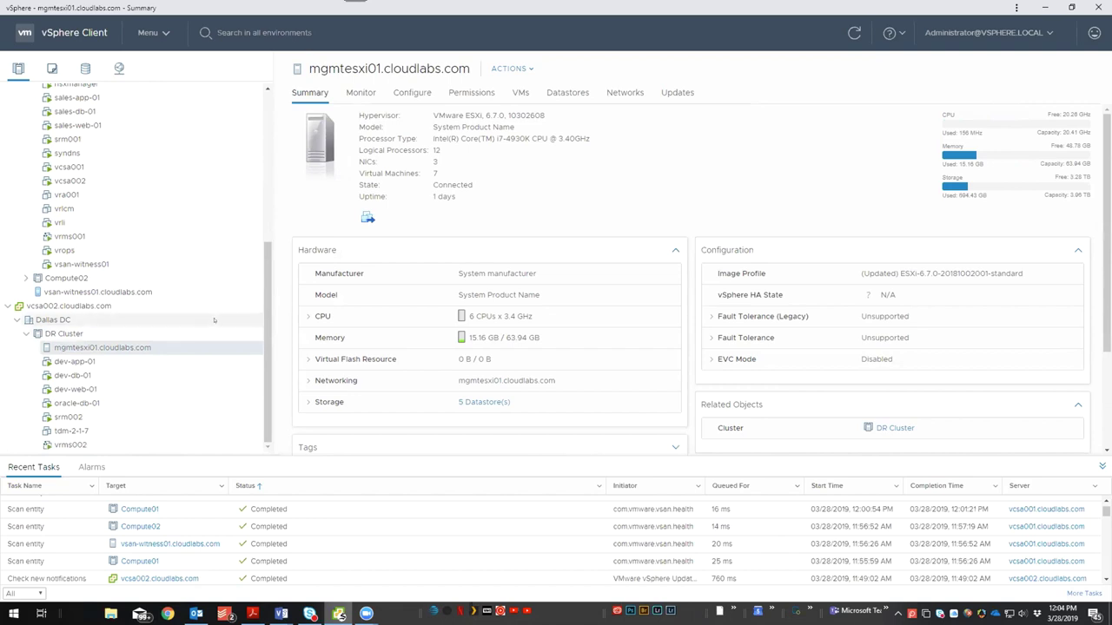
mouse_move(263, 325)
mouse_down()
mouse_move(263, 308)
mouse_move(264, 319)
mouse_up()
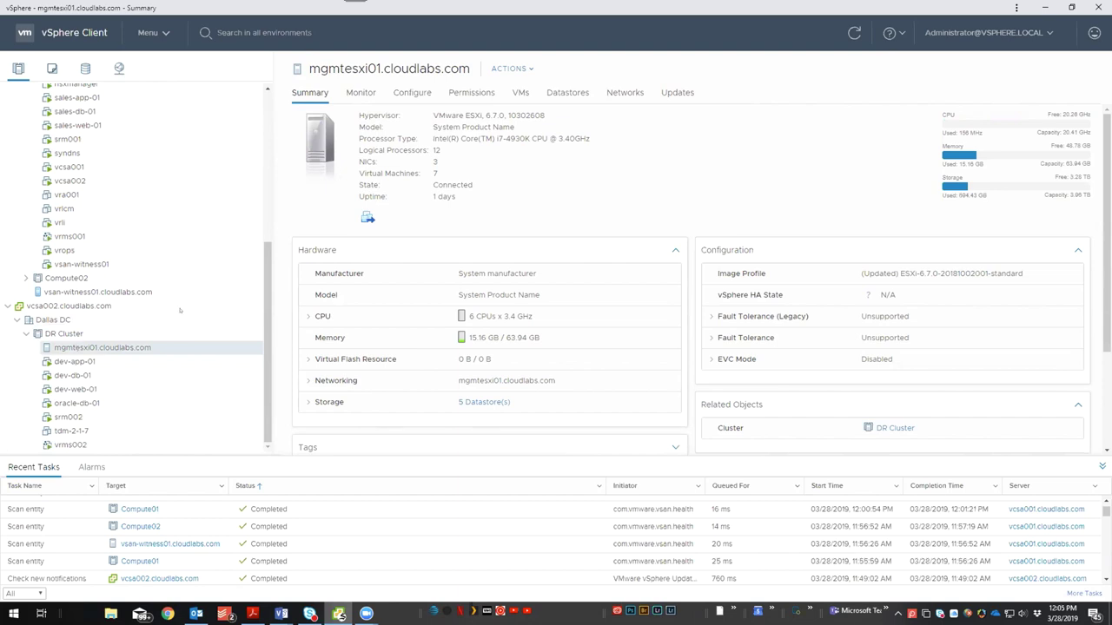
scroll(179, 310, up, 6)
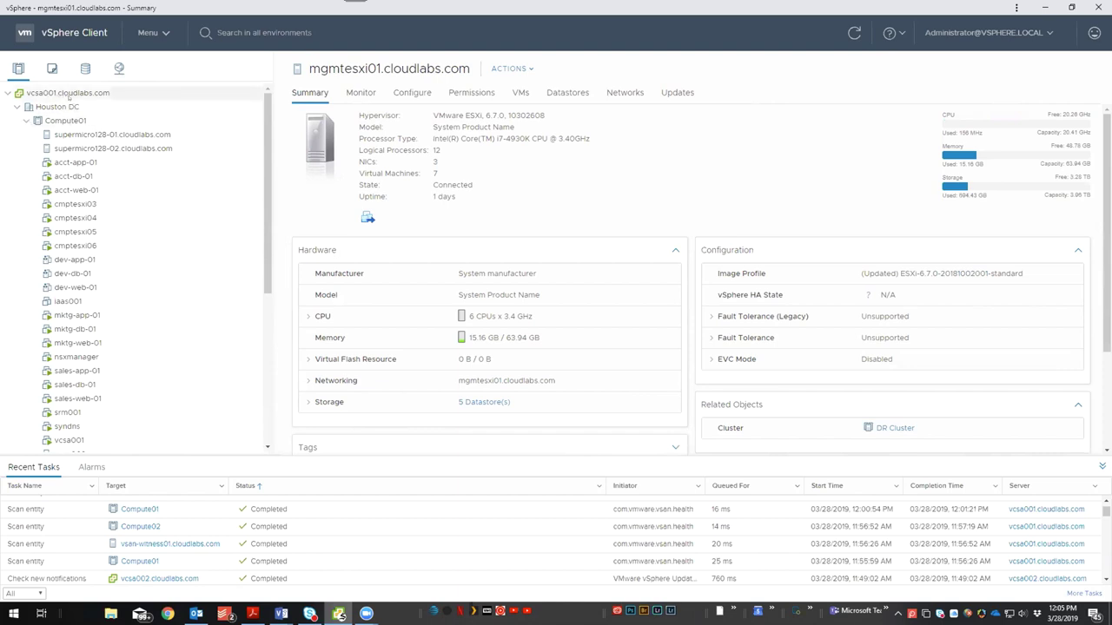
- View the Houston DC datacenter summary, collapsing its inventory tree to see the Dallas DC and expanding it again
click(41, 105)
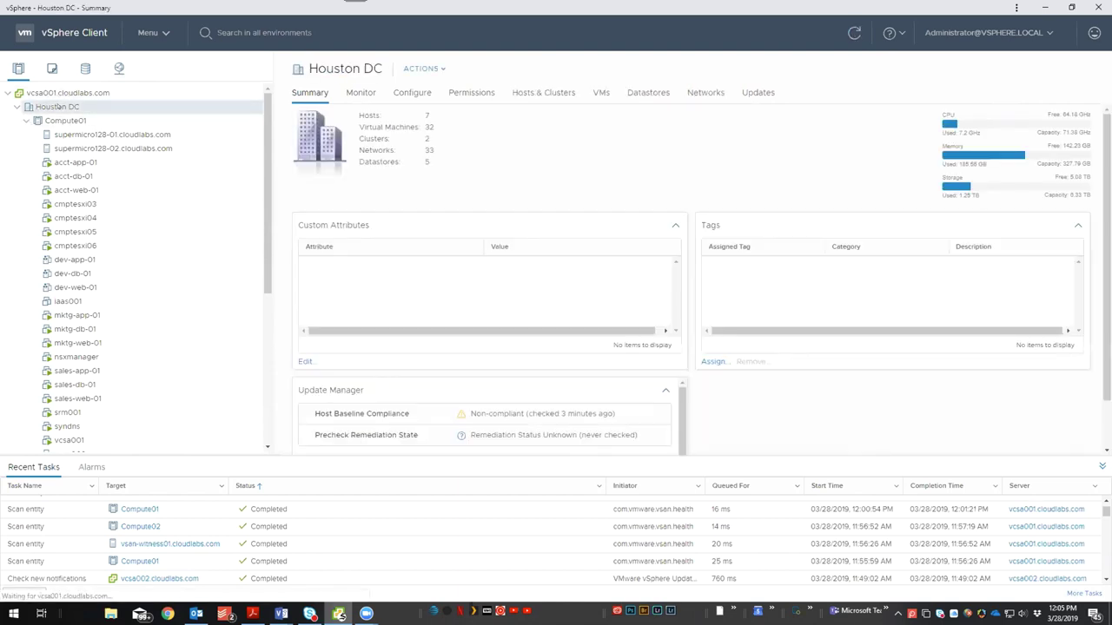
click(18, 106)
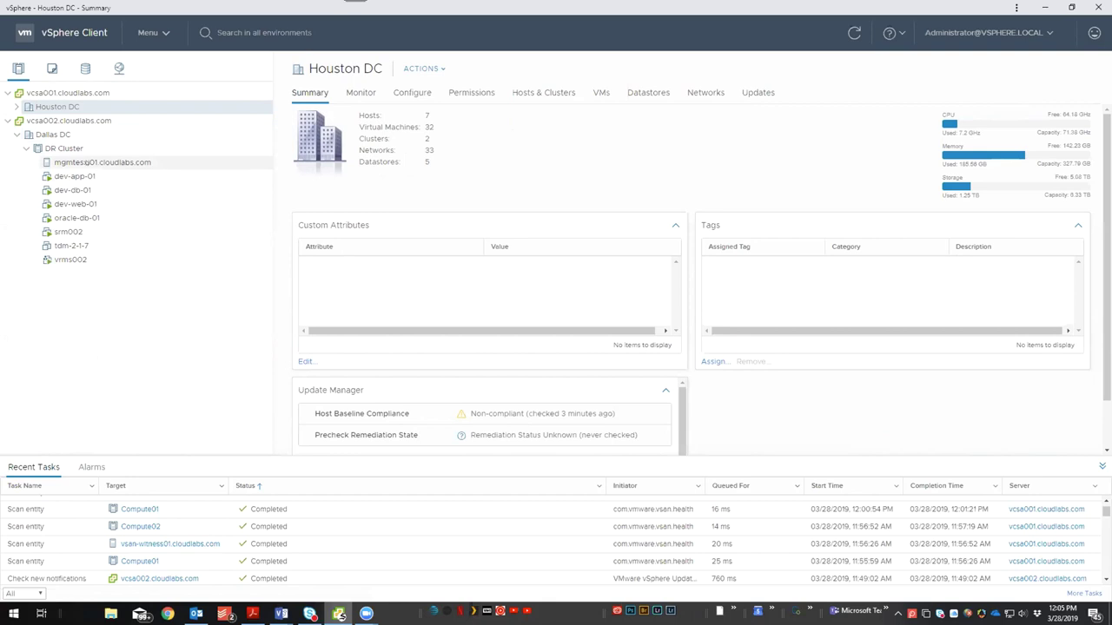
click(14, 106)
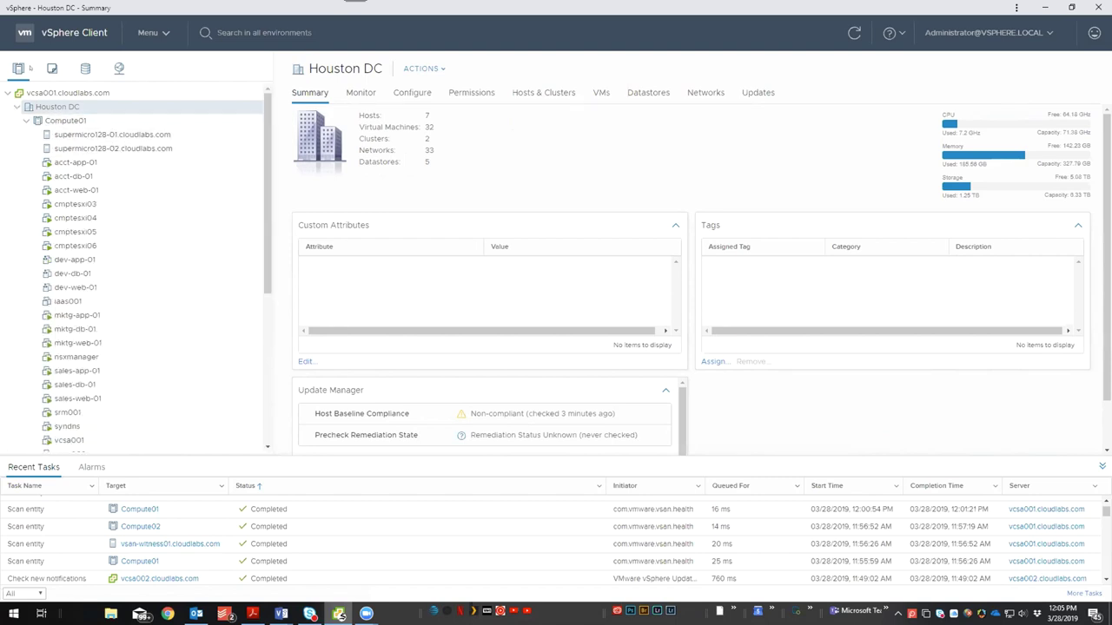
- Examine the VMs and Templates inventory of both sites, including the Houston SRM LAB folder and its virtual machines
click(52, 68)
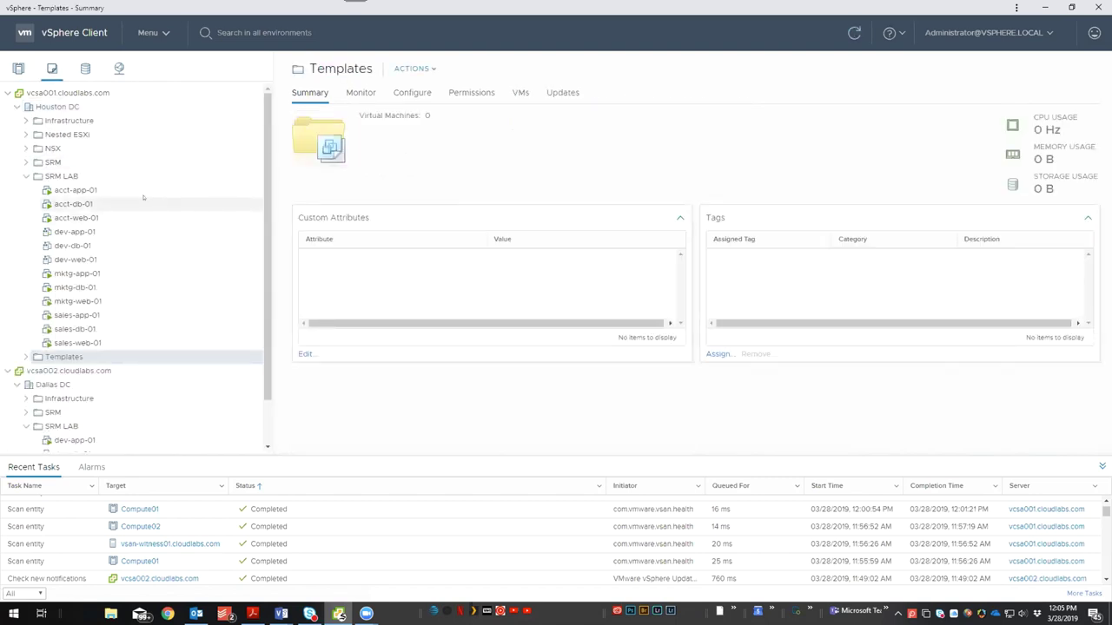
scroll(139, 204, down, 2)
scroll(159, 159, up, 2)
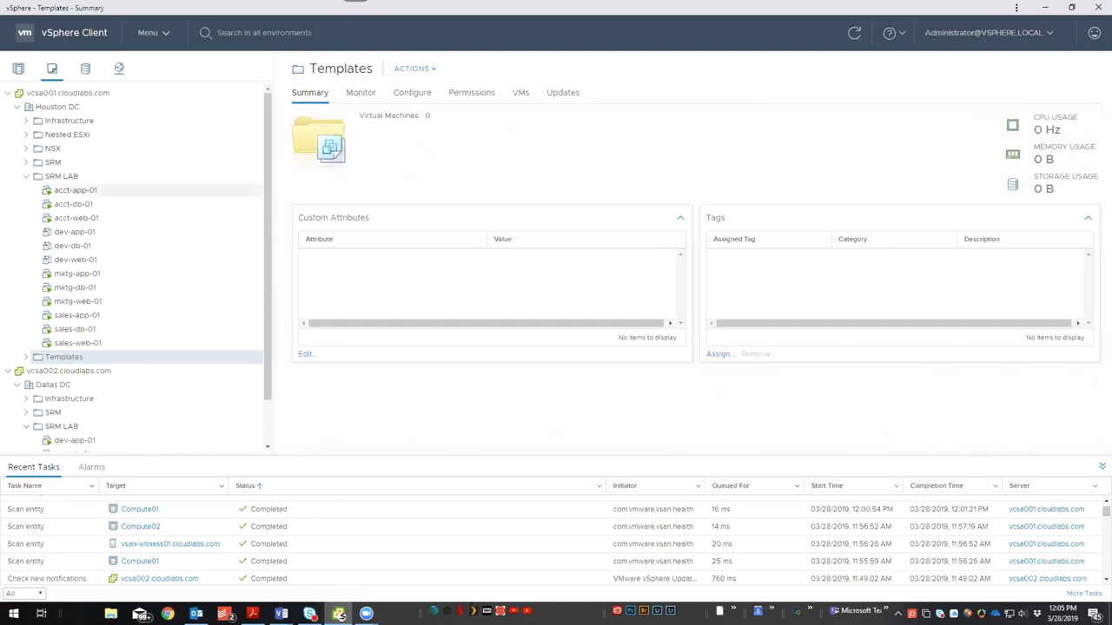
scroll(75, 196, down, 2)
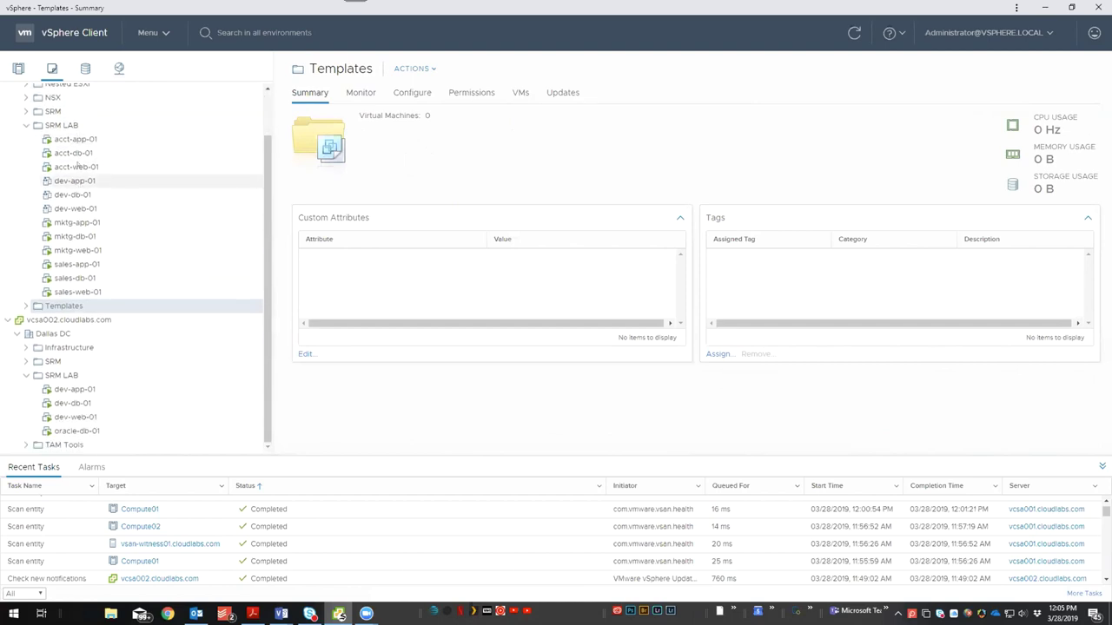
click(61, 125)
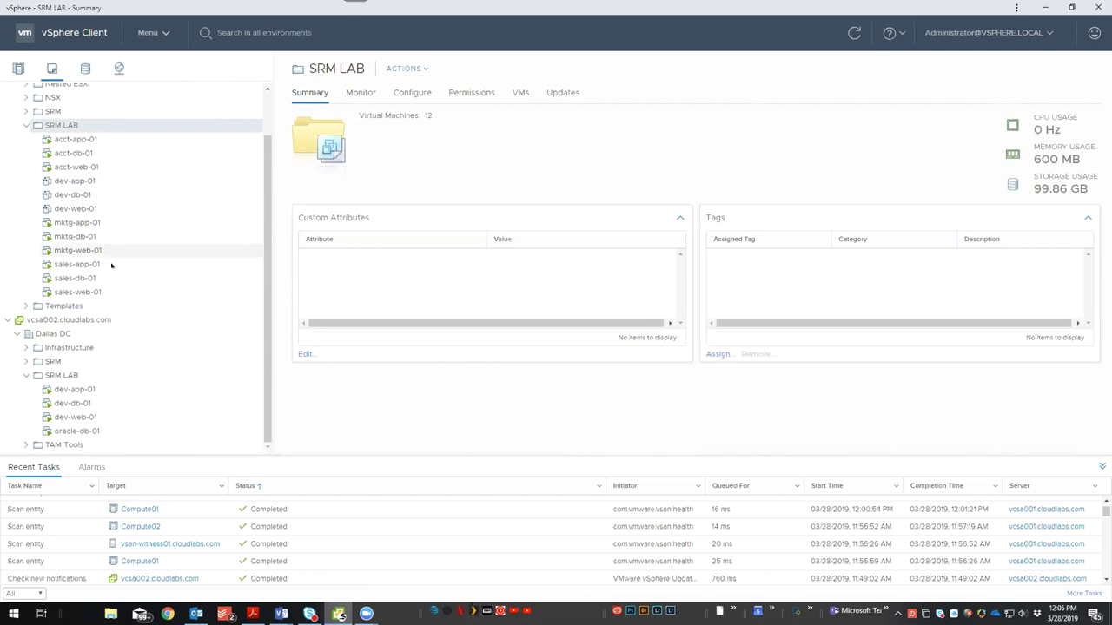
scroll(142, 235, up, 2)
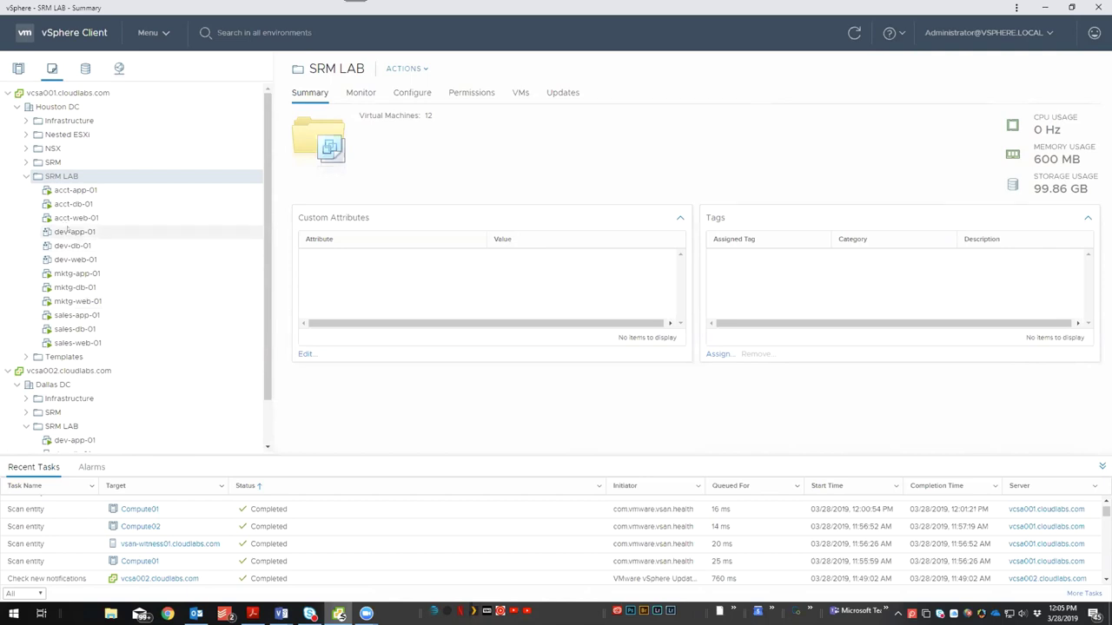
- Review the summary of the dev-app-01 virtual machine in Houston's SRM LAB folder, including its hardware and related objects
click(69, 231)
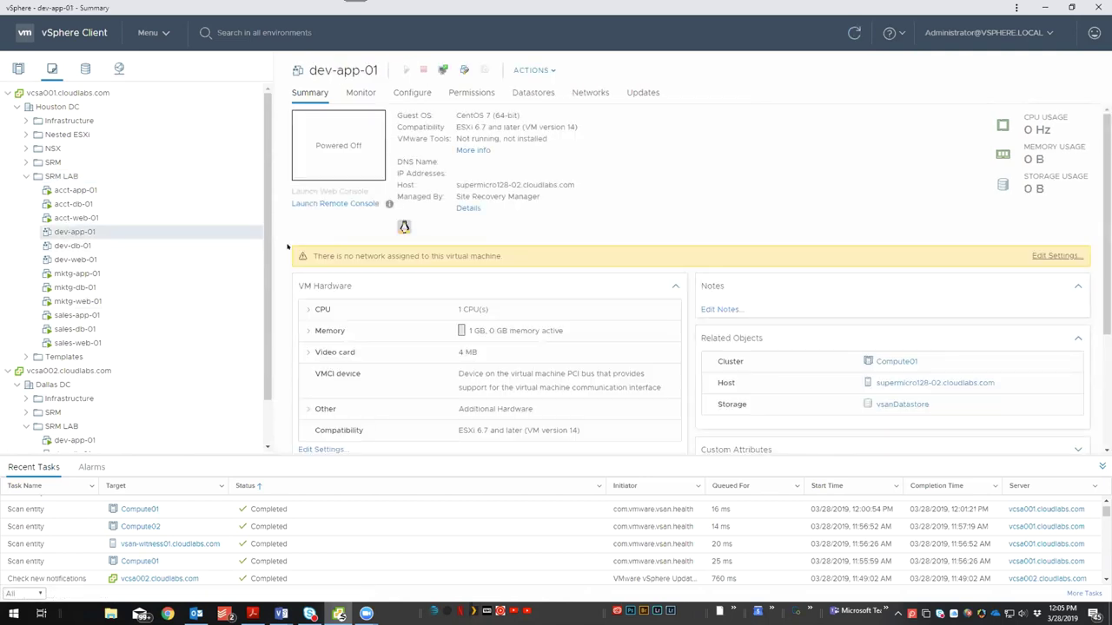
scroll(281, 253, down, 3)
scroll(78, 417, down, 2)
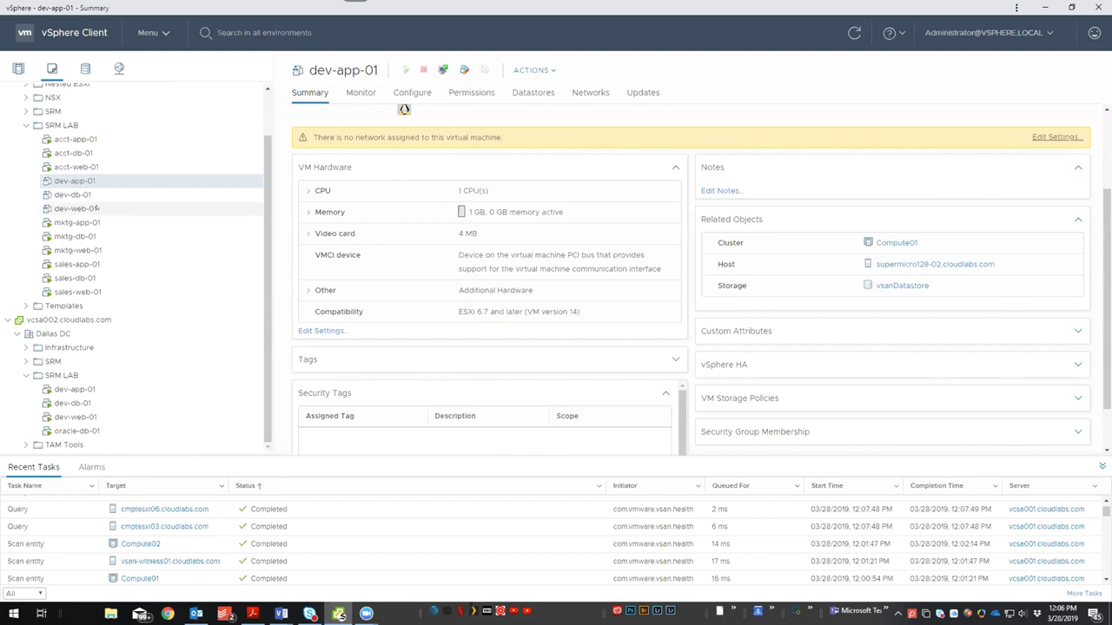
scroll(97, 199, up, 1)
scroll(97, 199, up, 2)
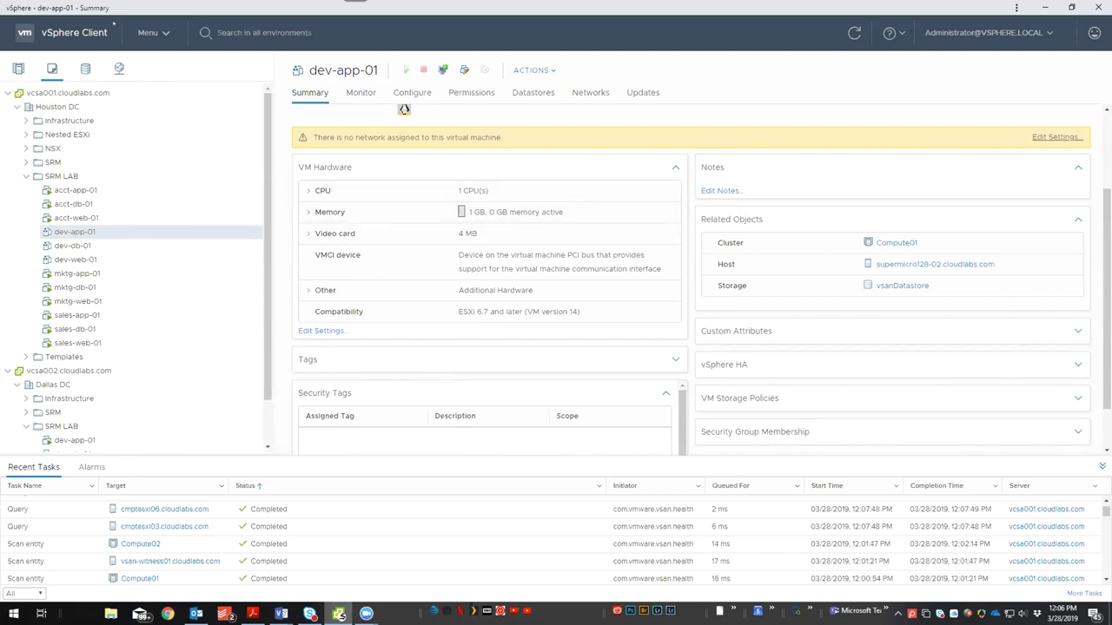
- Go to the Site Recovery page and check the vcsa001.cloudlabs.com and vcsa002.cloudlabs.com vCenter Server instances
click(164, 33)
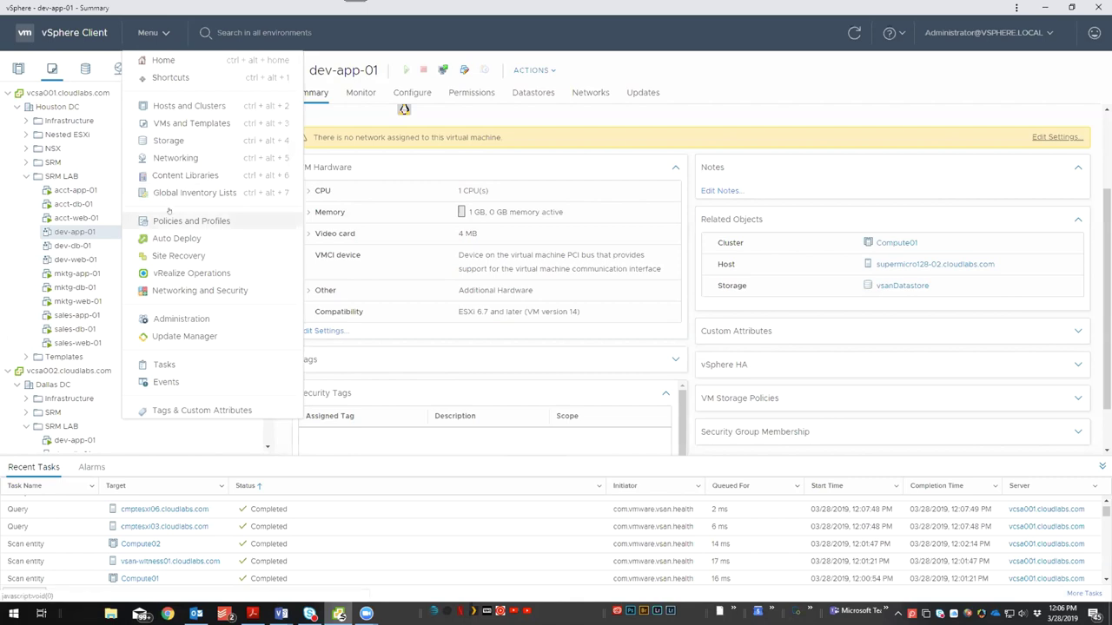
click(171, 252)
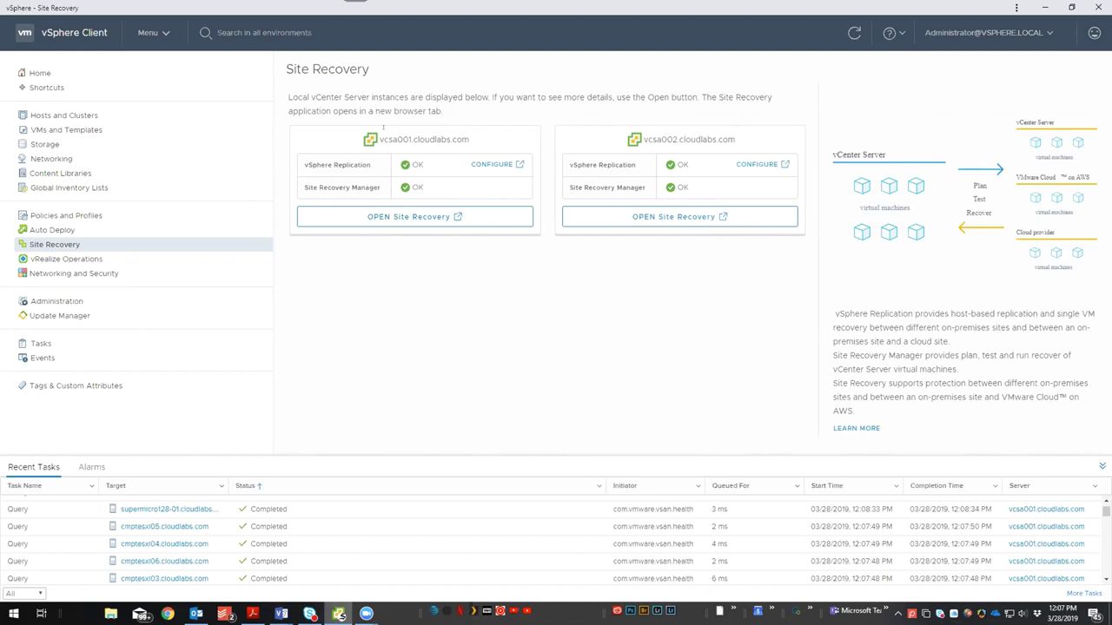
drag(376, 128, 486, 144)
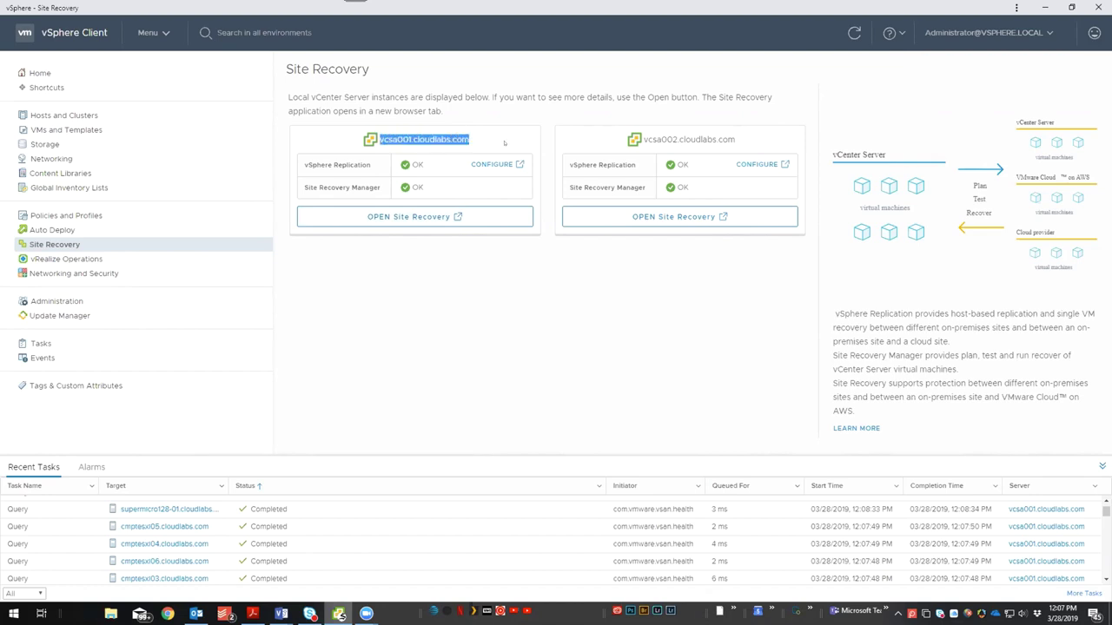
click(639, 135)
drag(639, 134, 737, 141)
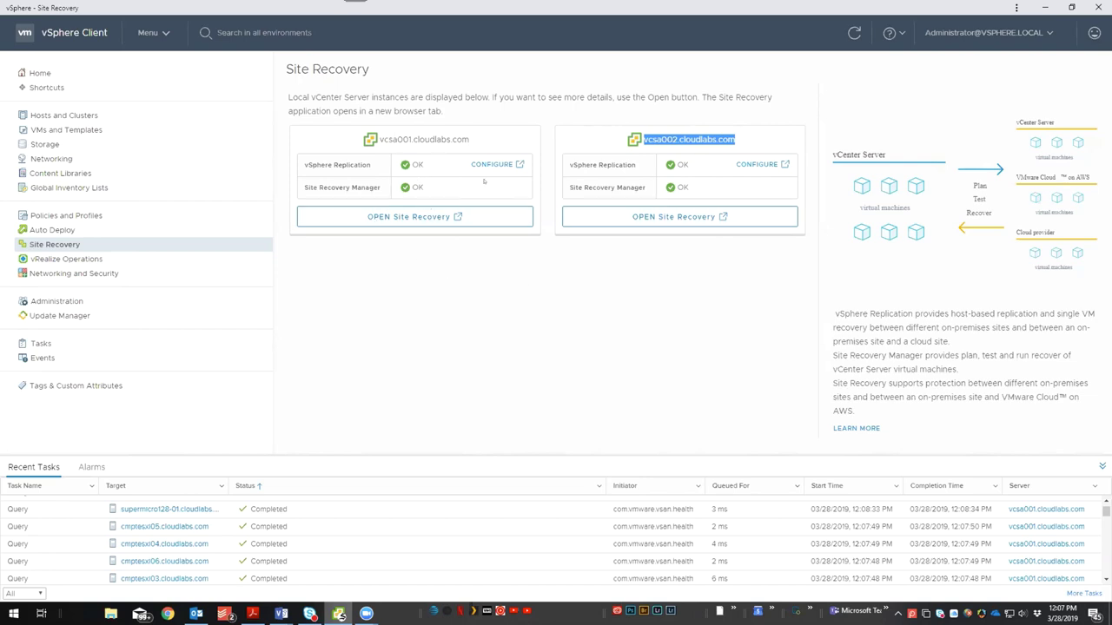
- Launch Site Recovery for vcsa001.cloudlabs.com in Chrome and arrange it side by side with the vSphere Client
click(395, 218)
key(super+Left)
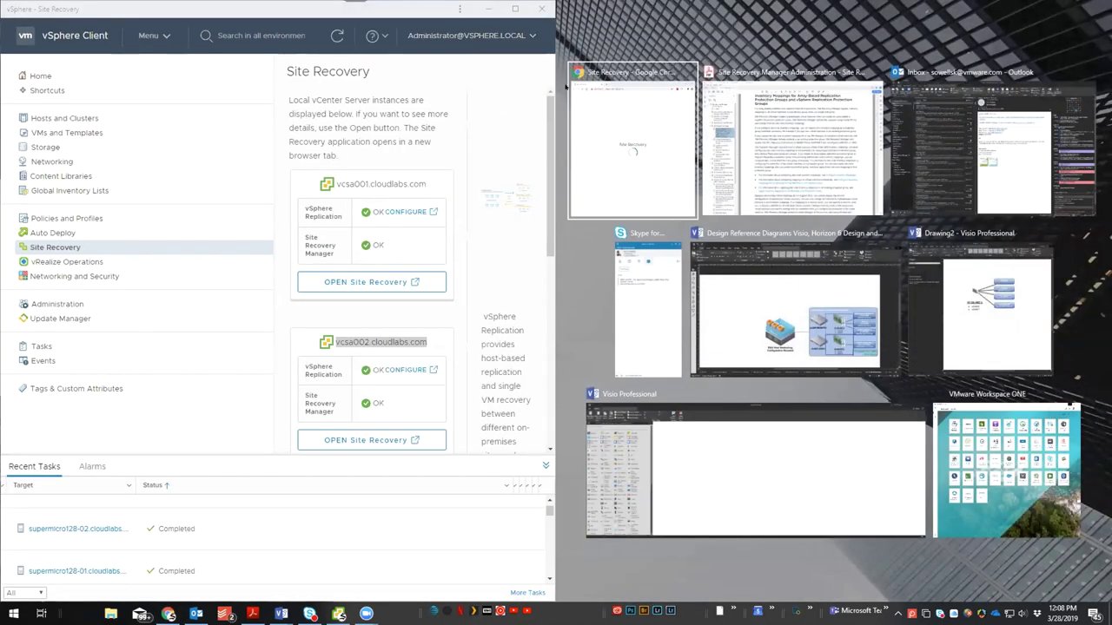
click(658, 116)
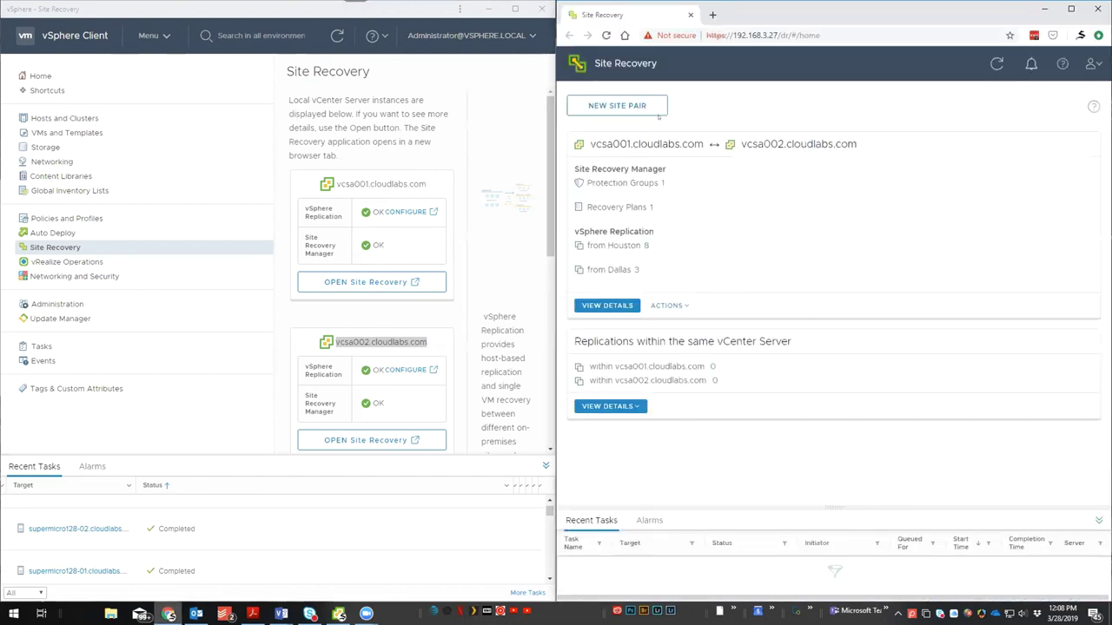
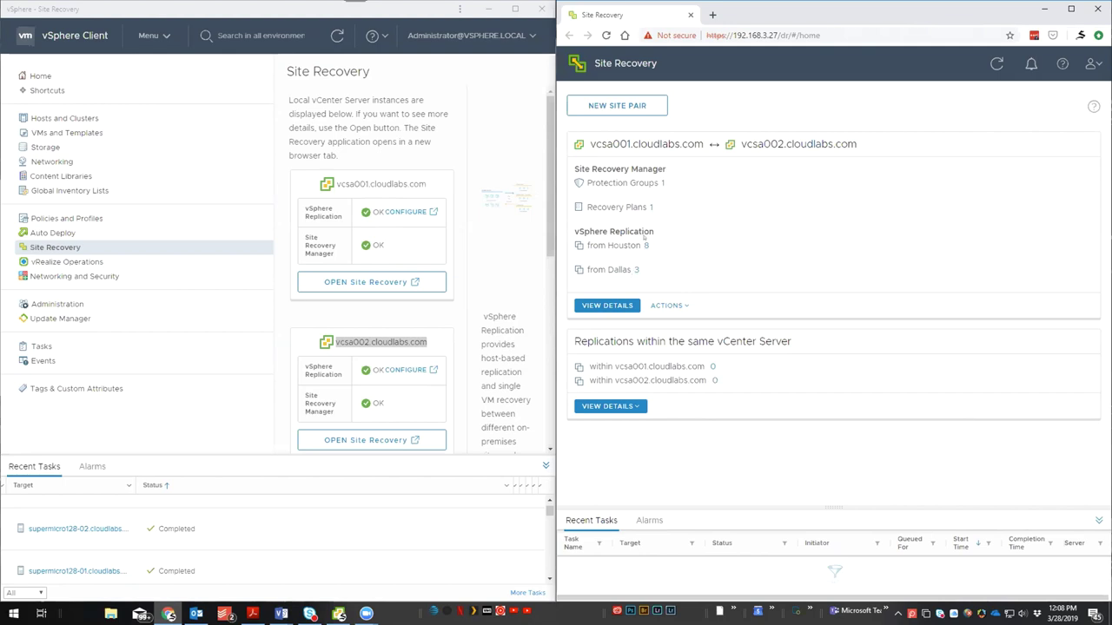
- View the replications from Houston and examine acct-db-01's details, including network compression, RPO and points in time
click(645, 246)
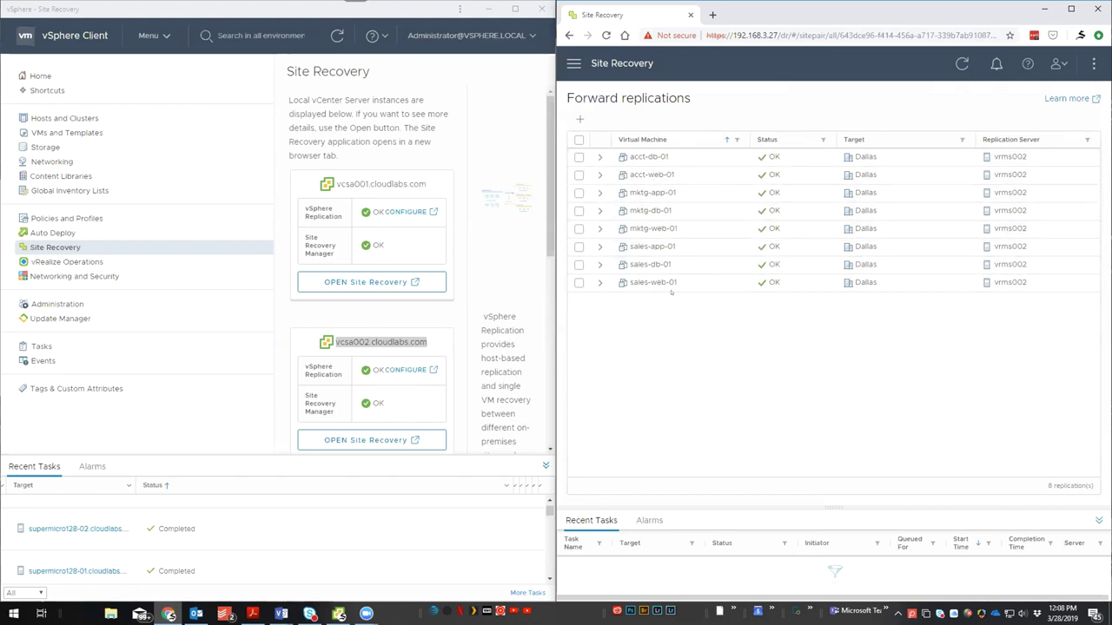
click(599, 157)
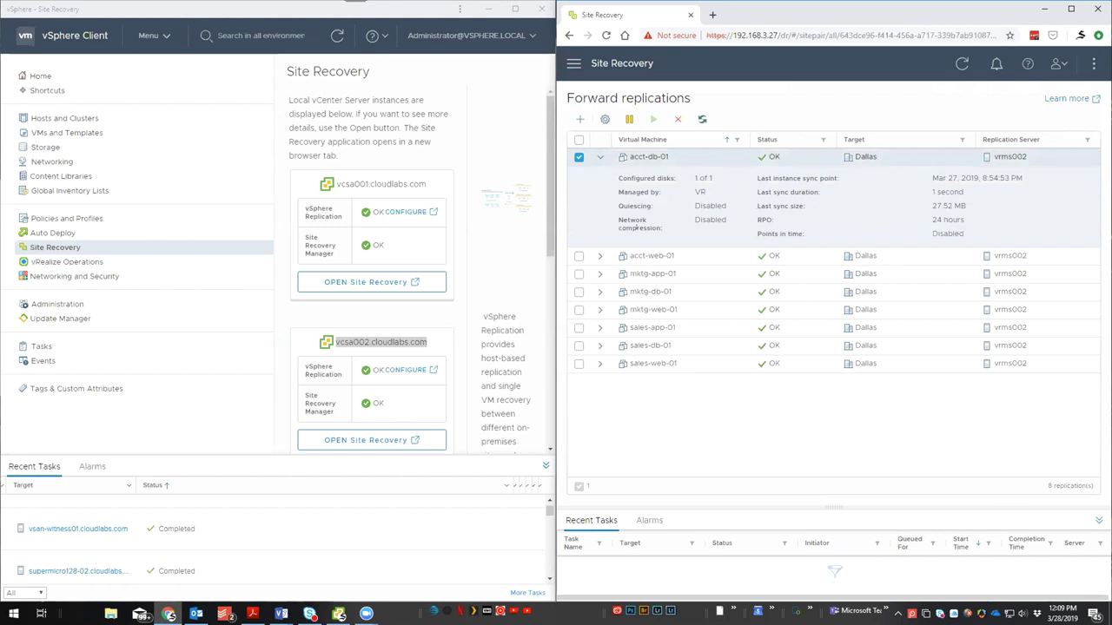
drag(659, 232, 616, 199)
drag(654, 235, 619, 219)
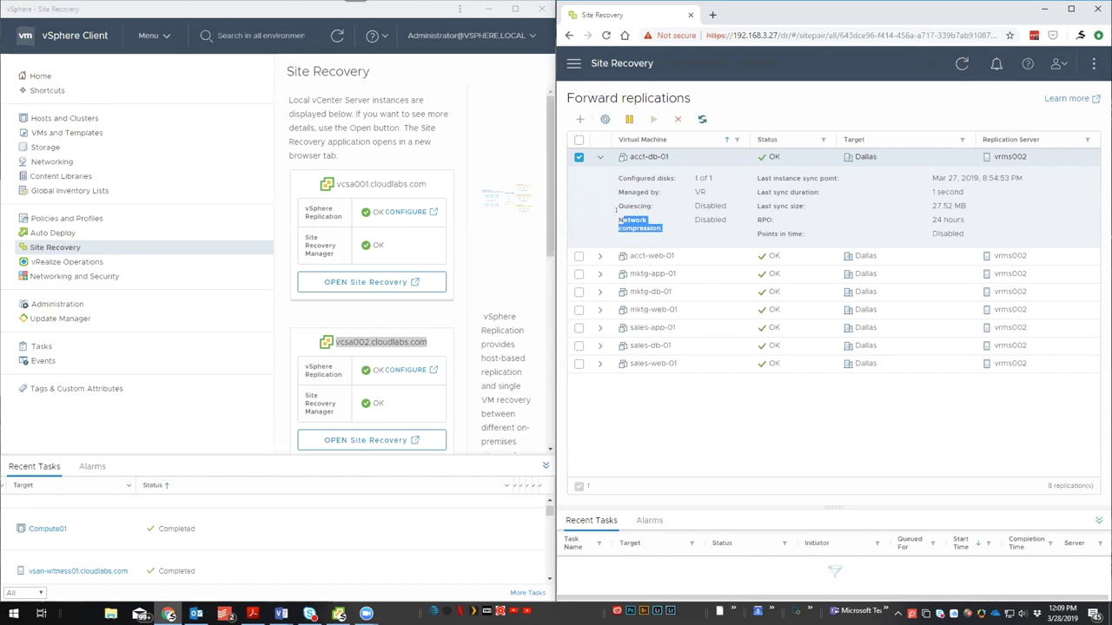
click(734, 228)
mouse_move(754, 219)
mouse_down()
mouse_move(804, 207)
mouse_move(770, 213)
mouse_up()
drag(931, 220, 959, 224)
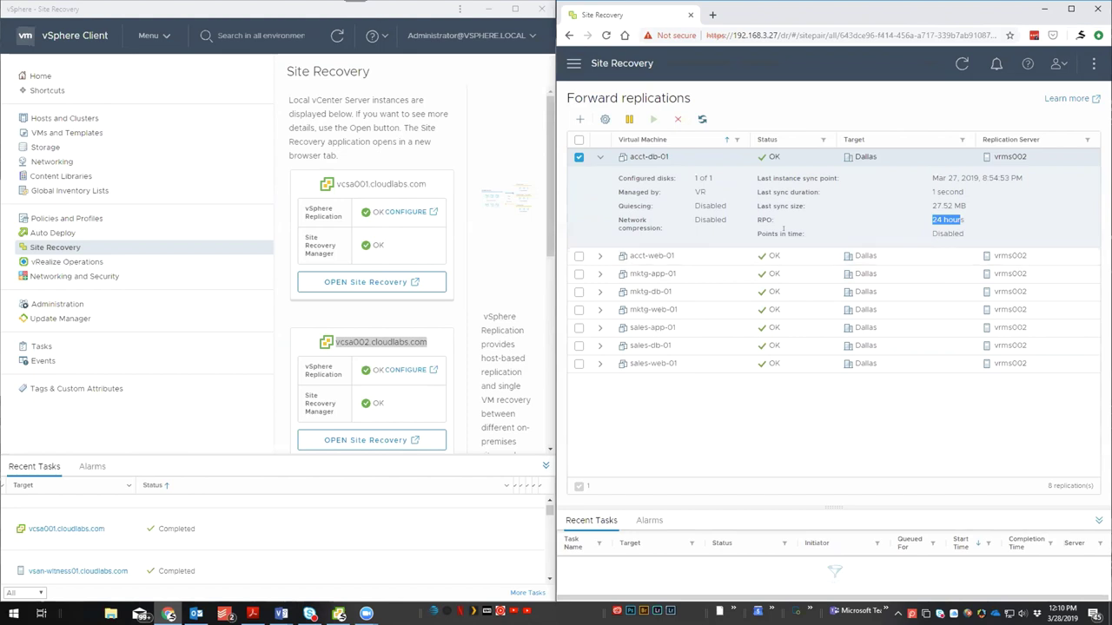
drag(803, 233, 789, 233)
drag(964, 234, 929, 234)
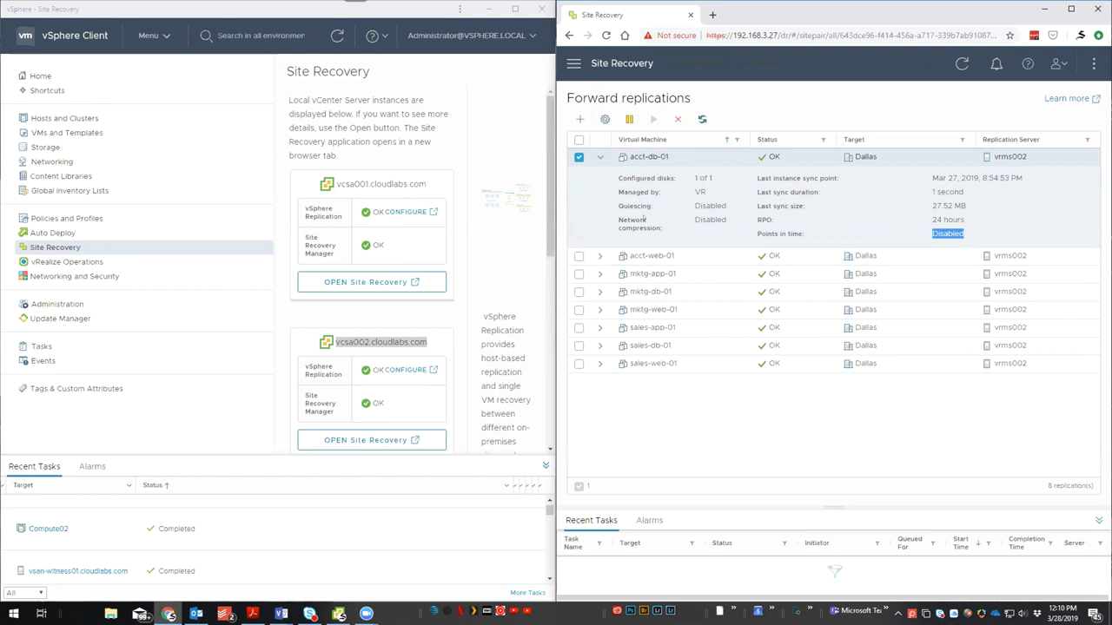
click(580, 157)
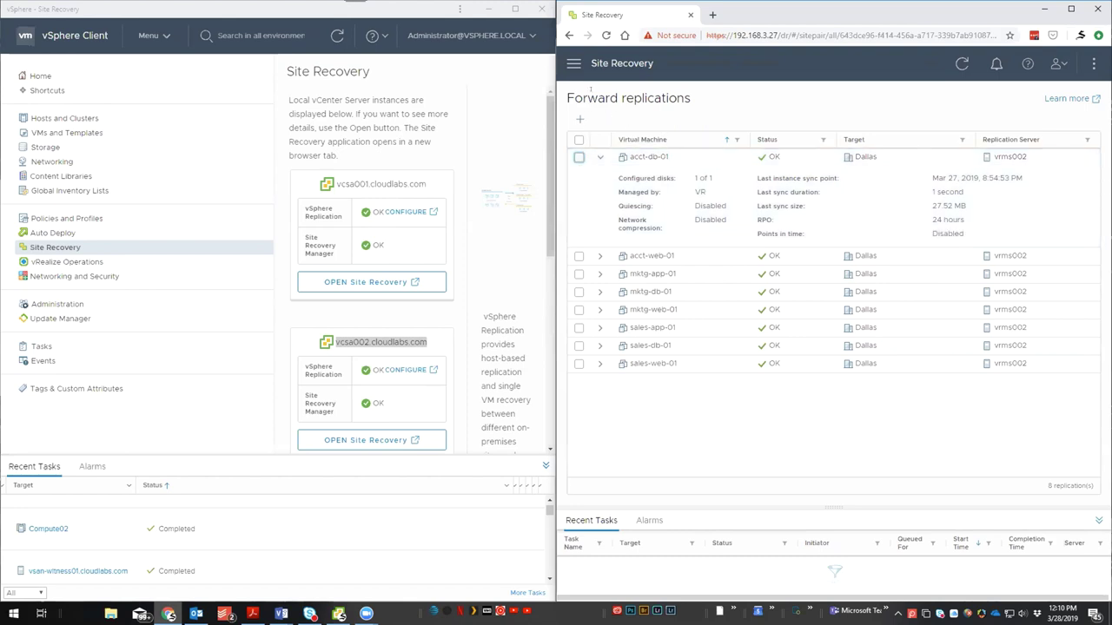
- Return the vSphere Client to the Hosts and Clusters inventory and look through the Houston and Dallas virtual machines
click(35, 118)
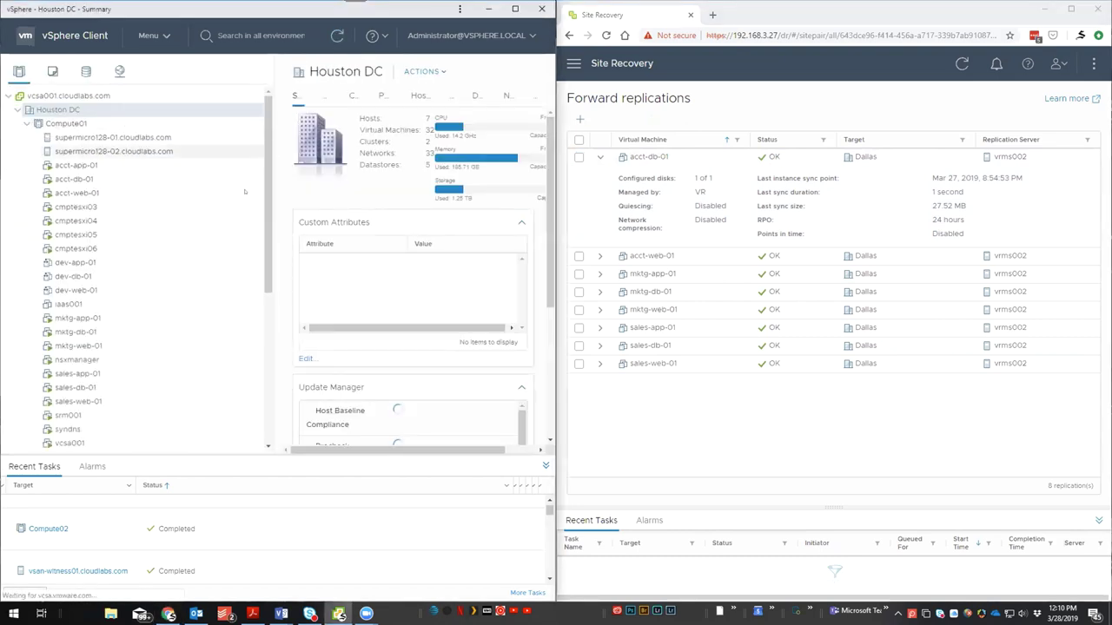
scroll(272, 198, down, 3)
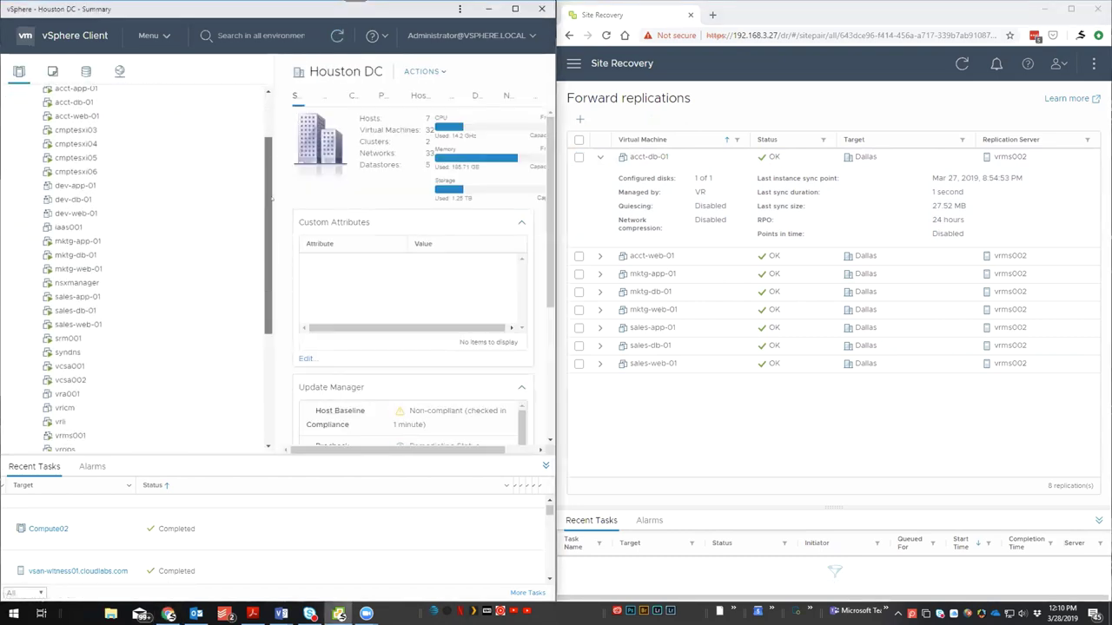
scroll(272, 198, down, 8)
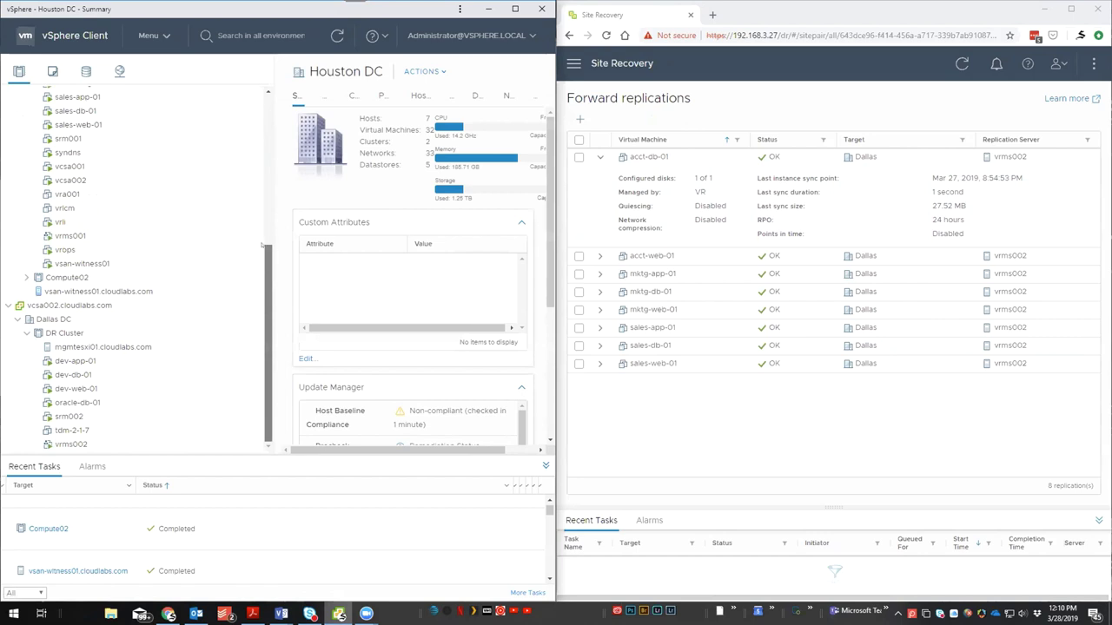
scroll(261, 245, up, 10)
scroll(263, 139, up, 1)
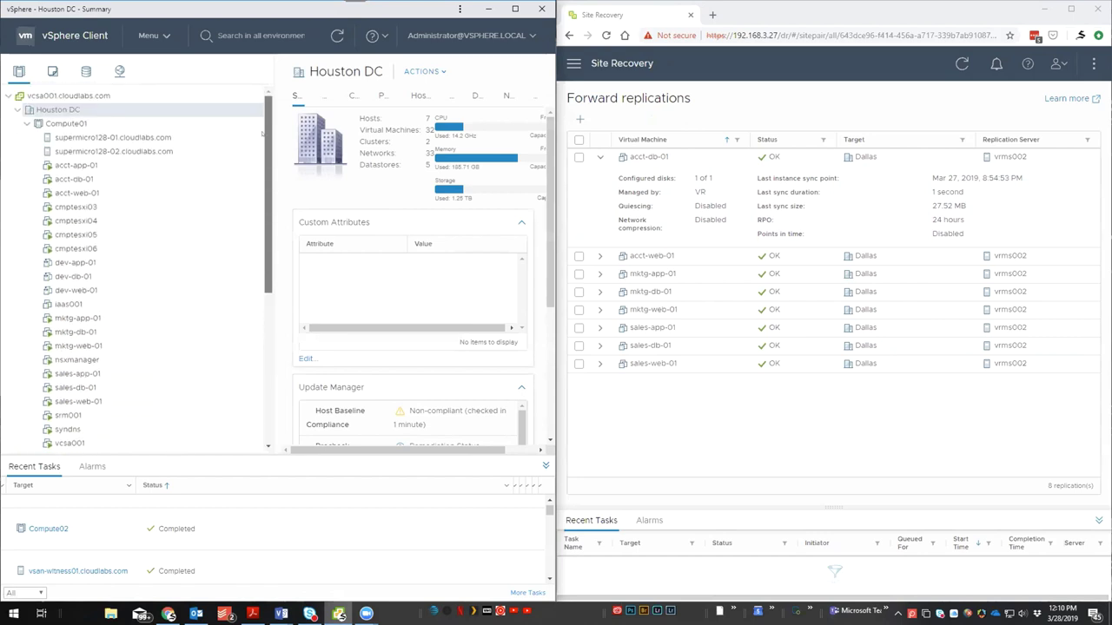
scroll(263, 116, down, 1)
scroll(265, 139, up, 1)
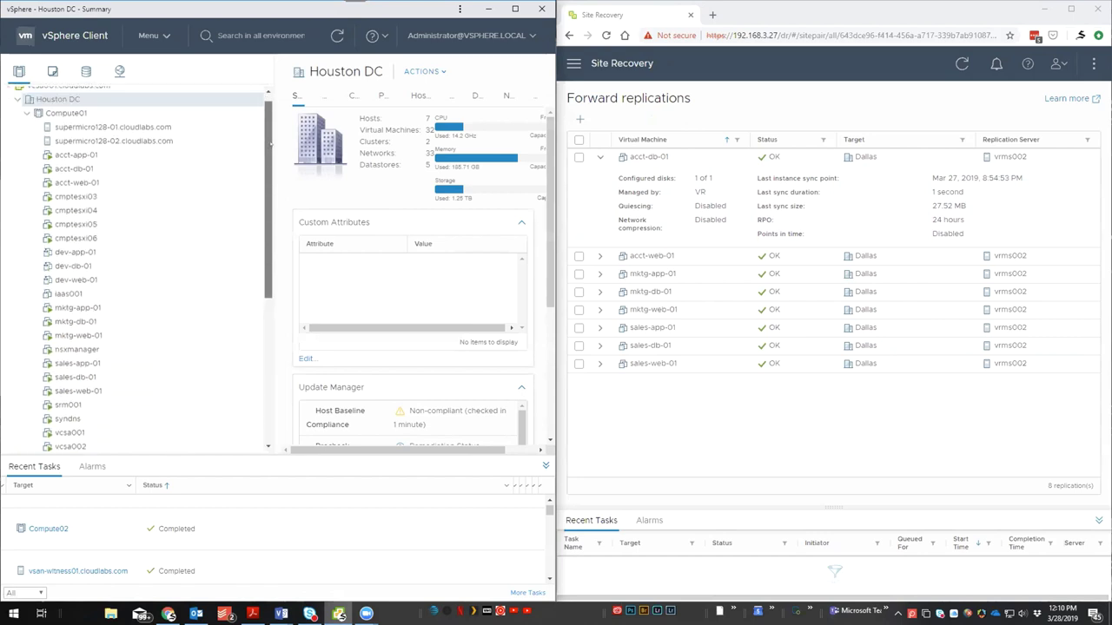
- Compare the virtual machines under Compute01 and DR Cluster, and check the actions available for oracle-db-01
scroll(269, 165, down, 2)
scroll(272, 186, down, 3)
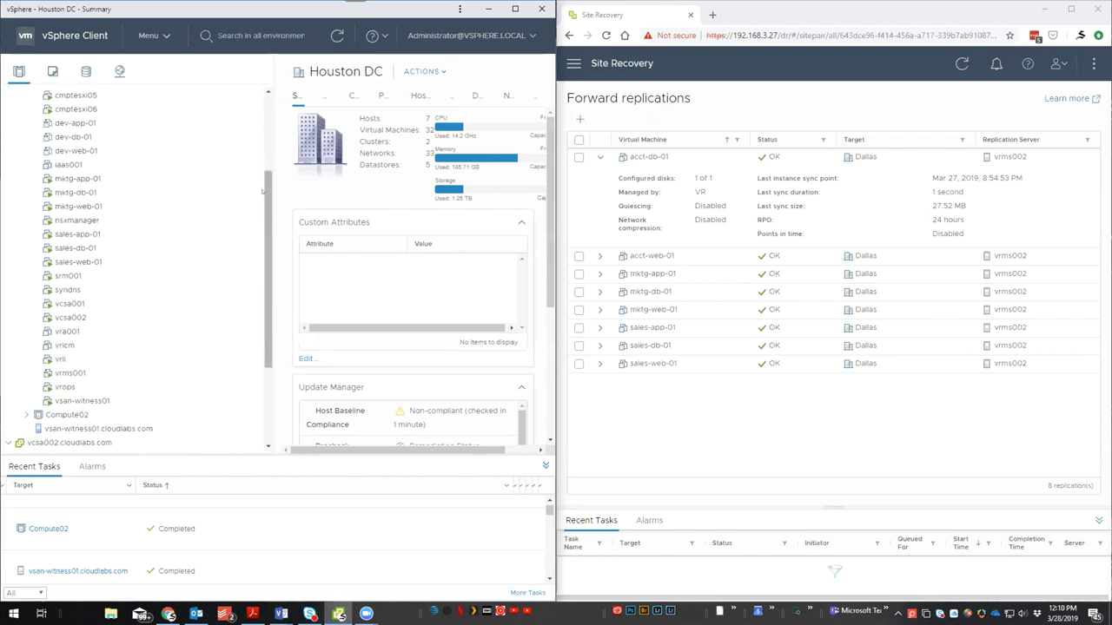
scroll(151, 225, down, 4)
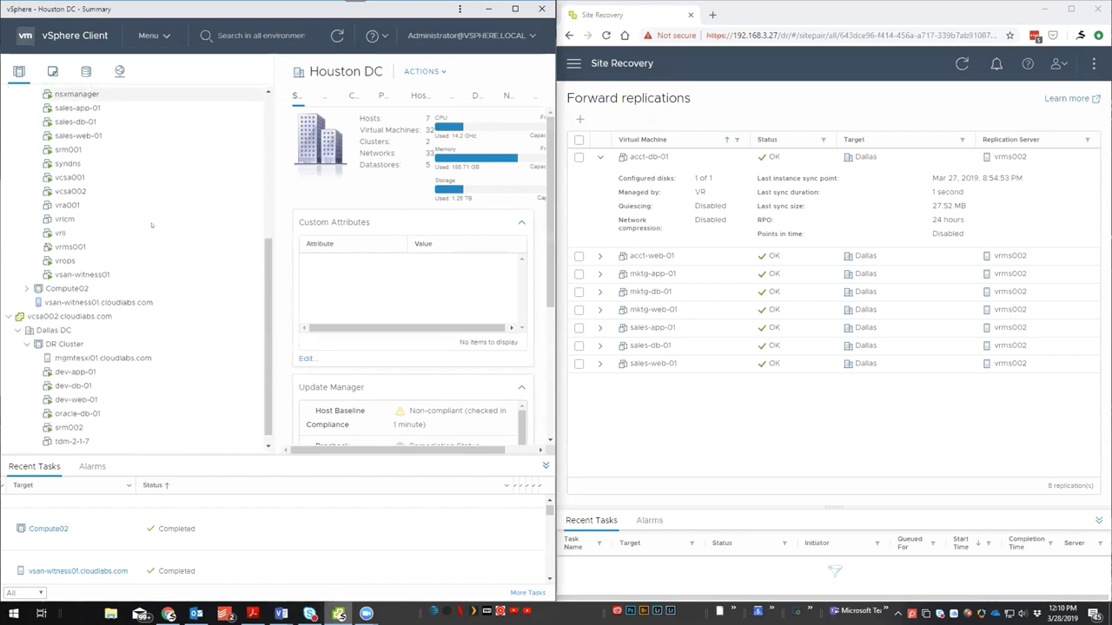
scroll(151, 225, up, 7)
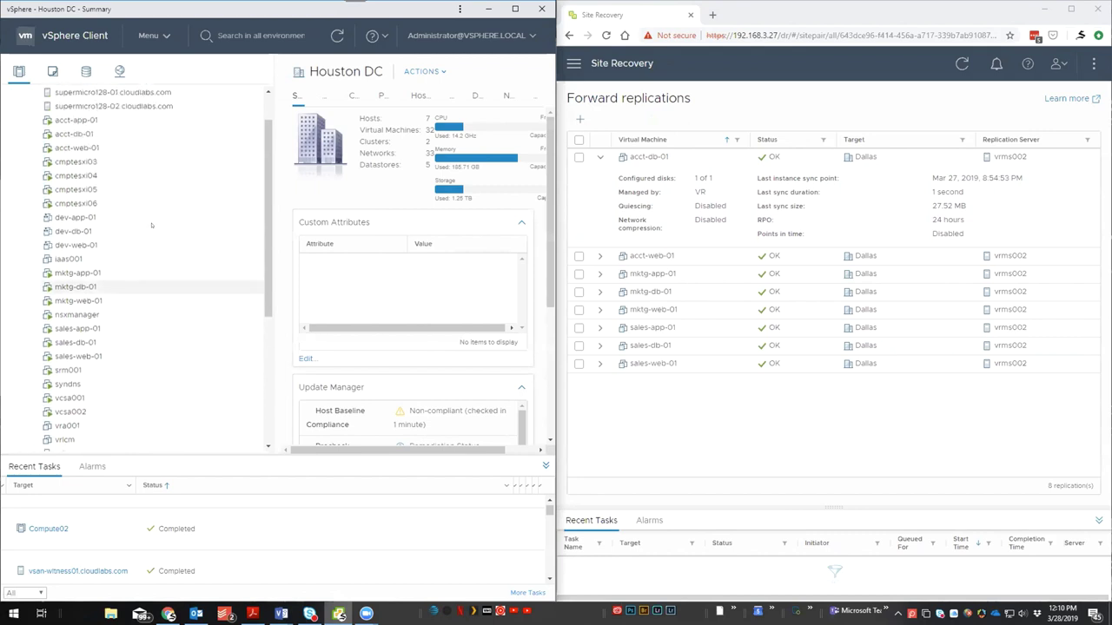
scroll(151, 225, down, 7)
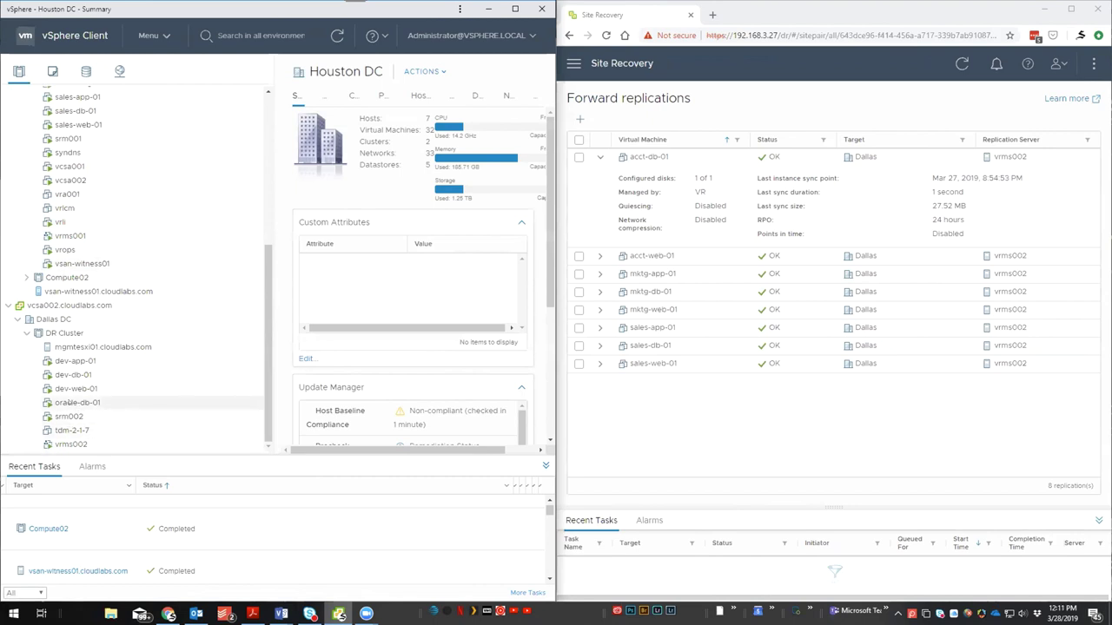
right_click(68, 403)
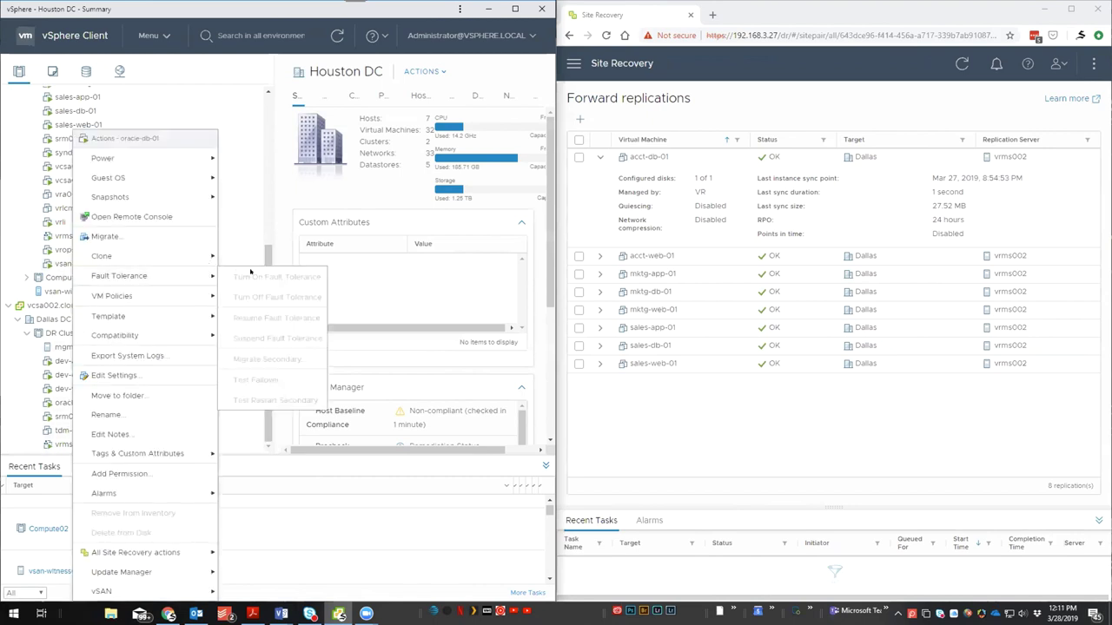
click(270, 252)
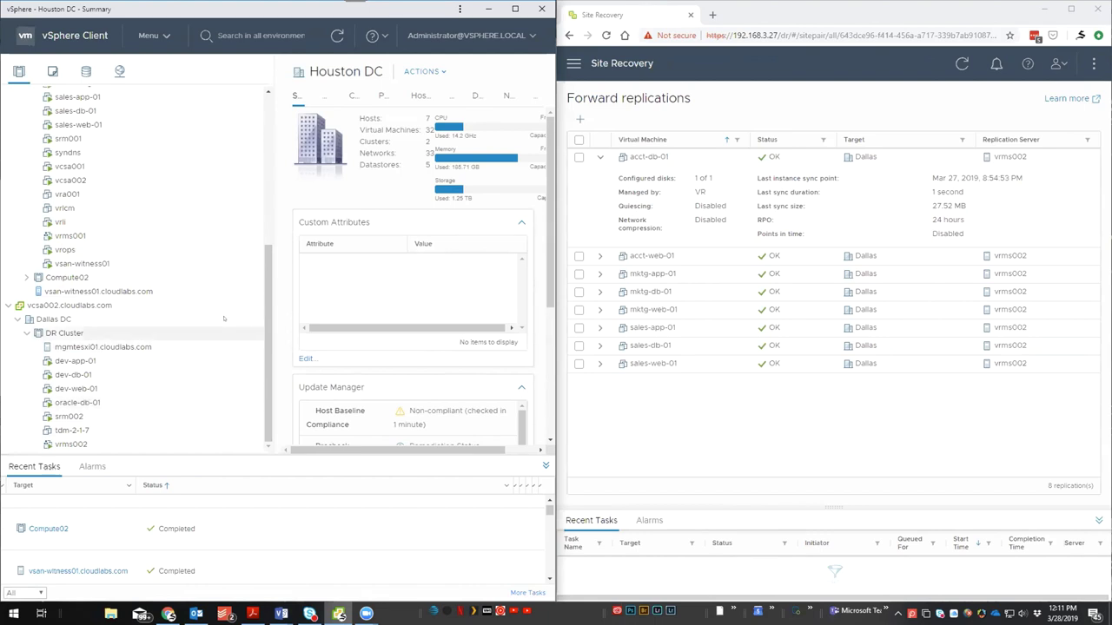
- Launch the Configure Replication wizard for the Houston virtual machine syndns and bring up its VM validation in Site Recovery
scroll(217, 313, up, 3)
scroll(245, 292, up, 4)
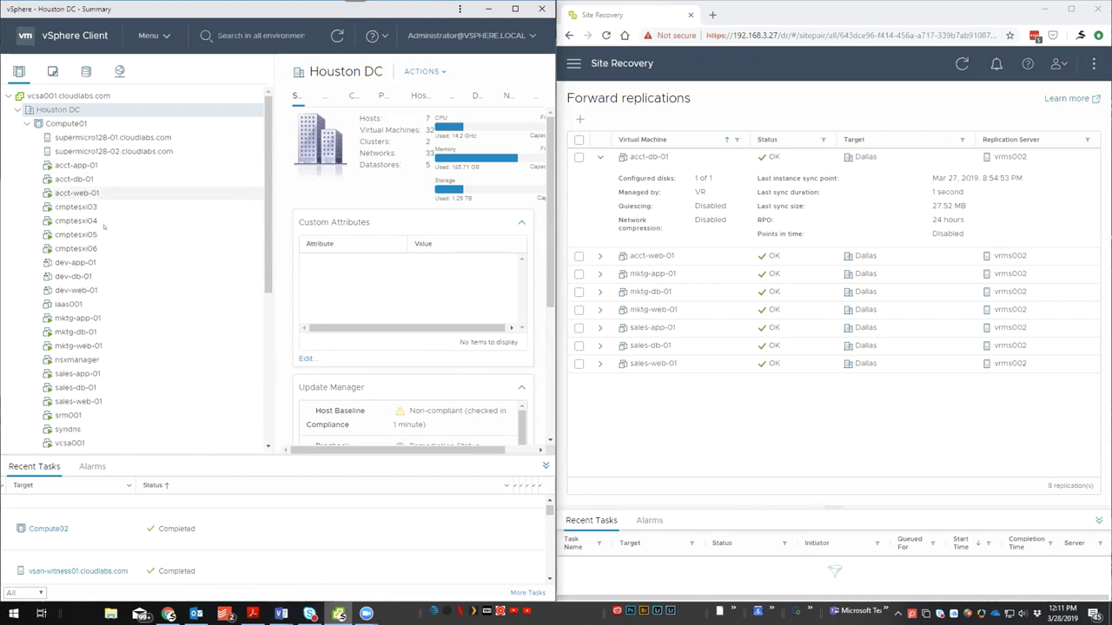
scroll(86, 374, down, 2)
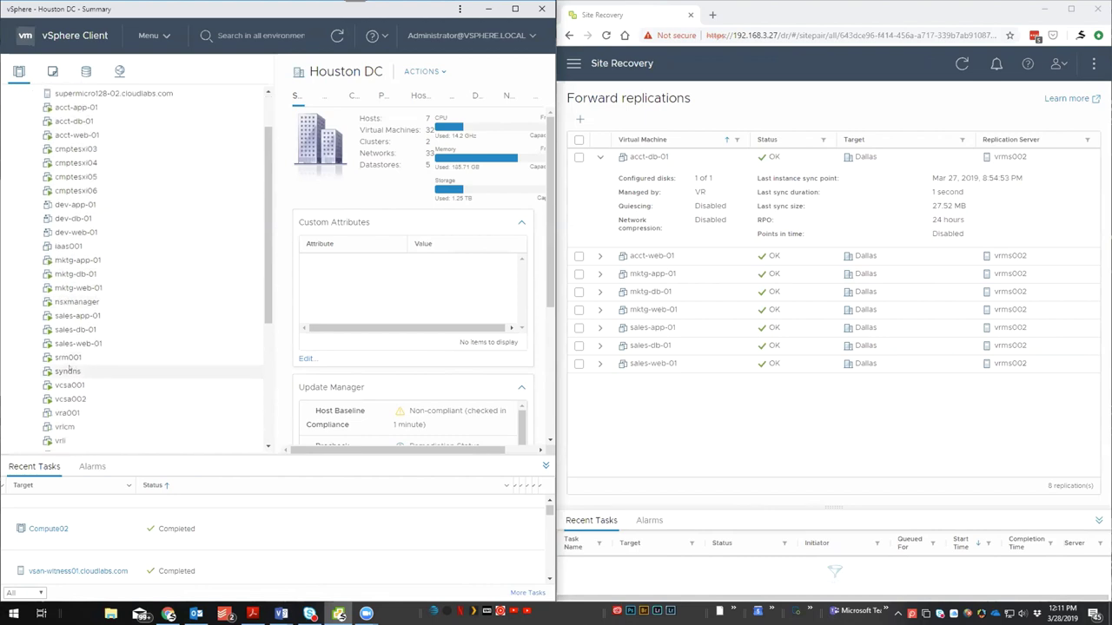
right_click(70, 371)
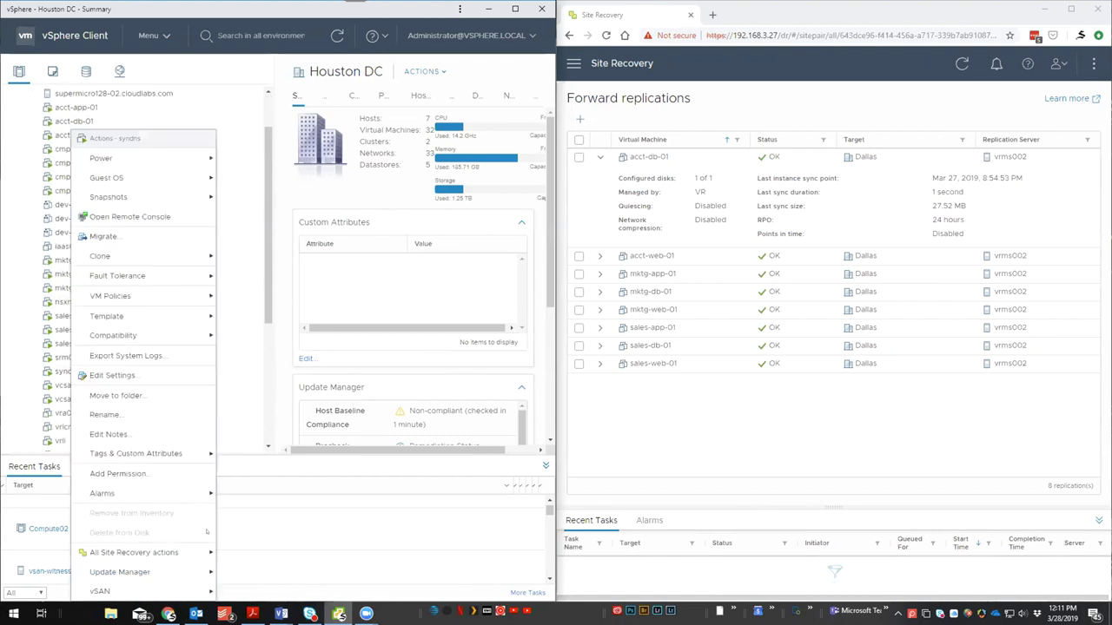
mouse_move(162, 561)
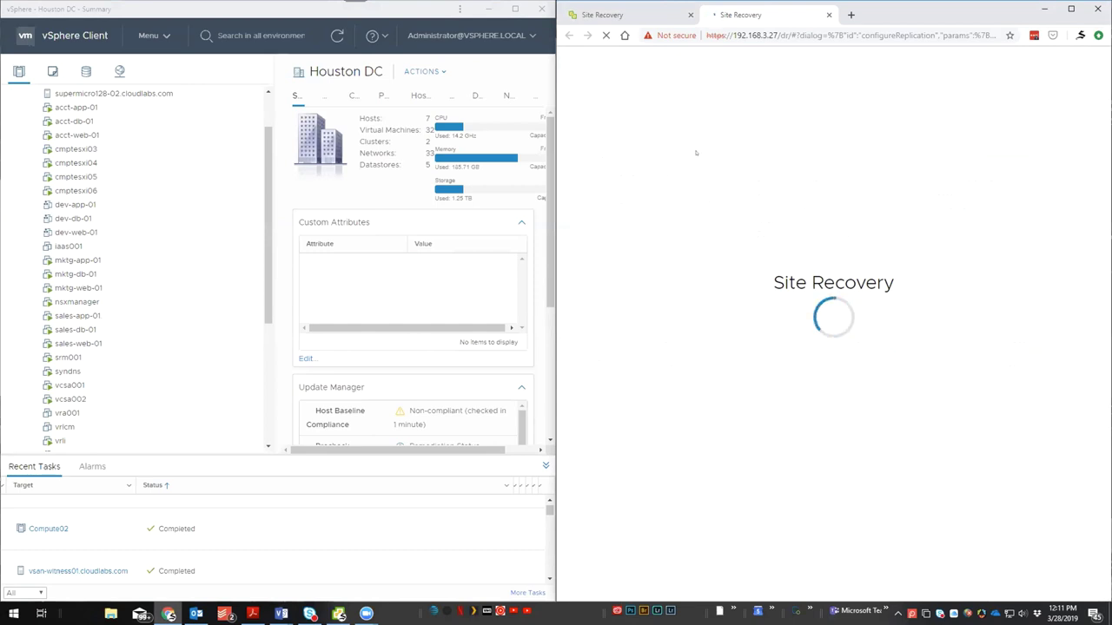
click(612, 15)
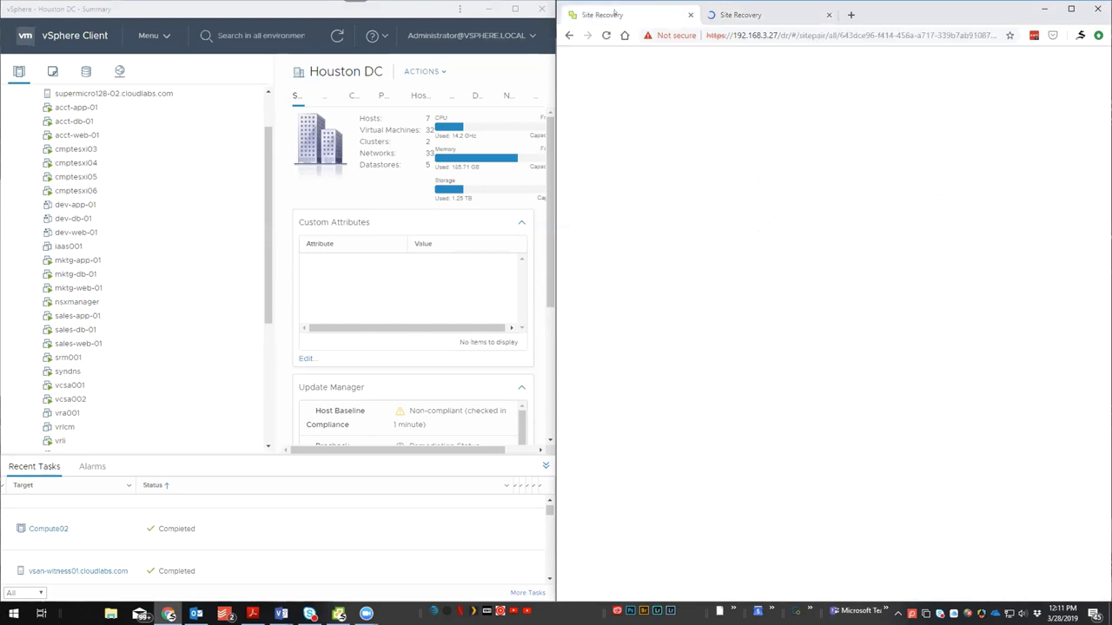
click(747, 15)
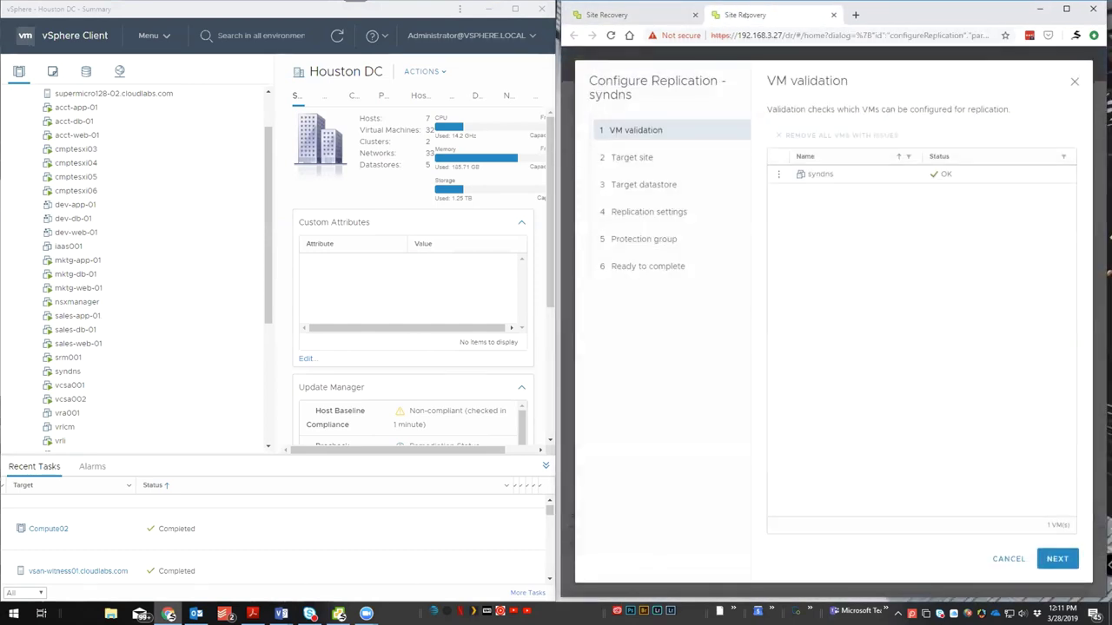
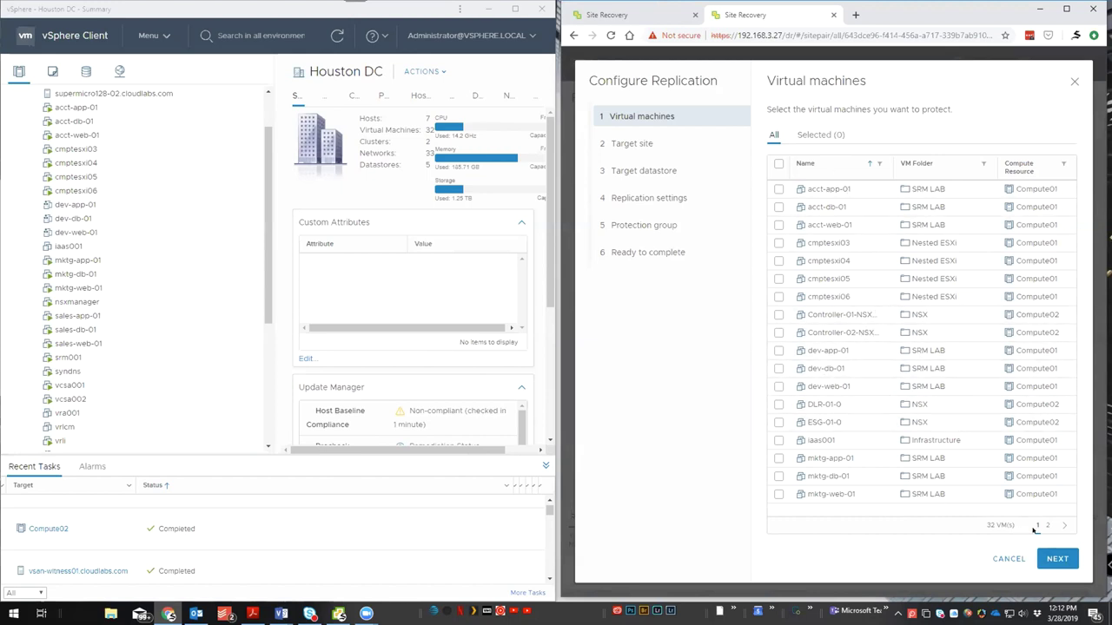
- Choose syndns as the virtual machine to protect and accept vcsa002.cloudlabs.com as target site with an auto-assigned vSphere Replication server
click(1046, 526)
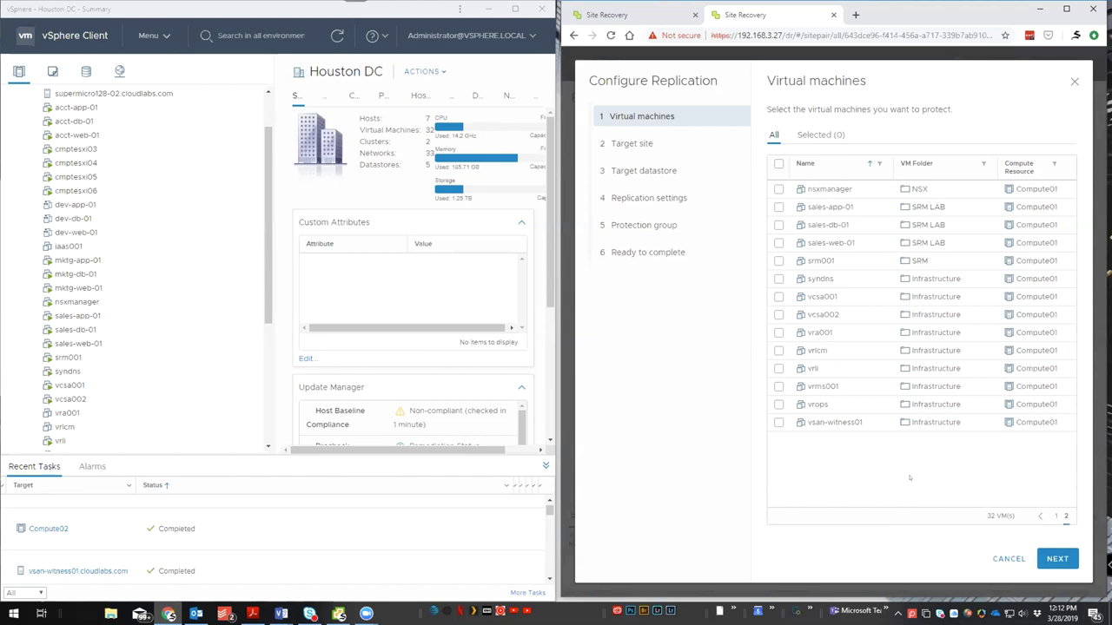
click(778, 279)
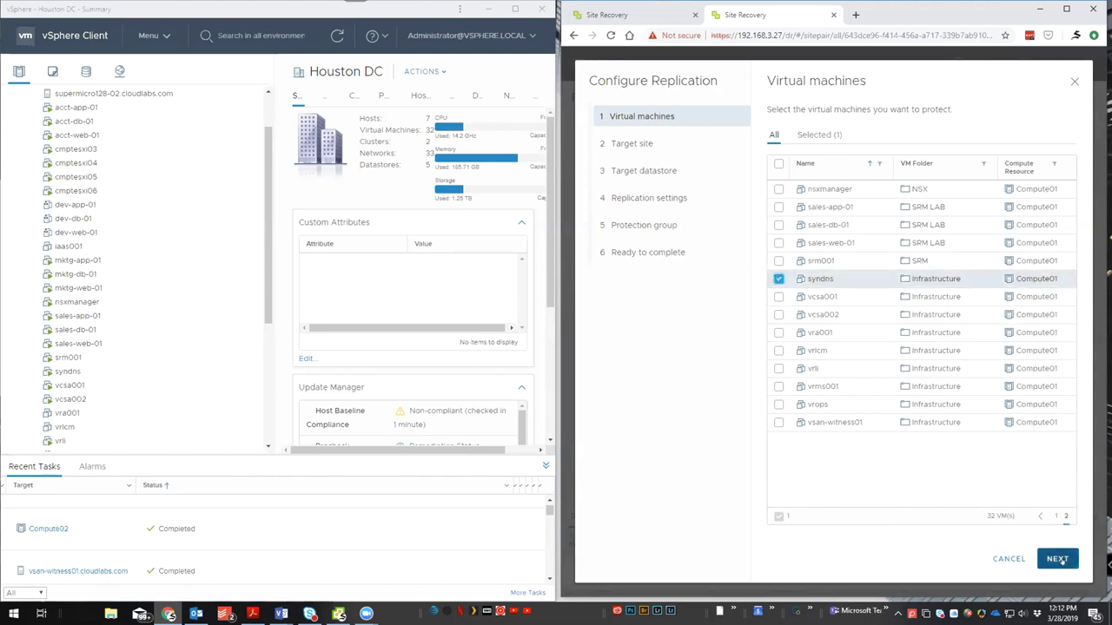
click(1061, 561)
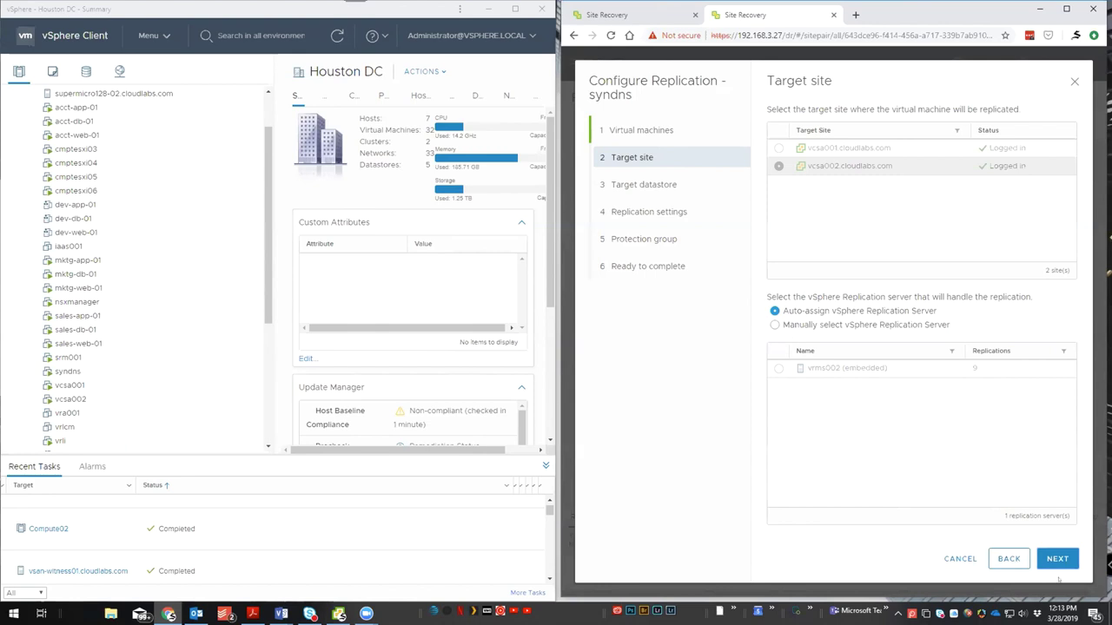
click(1057, 560)
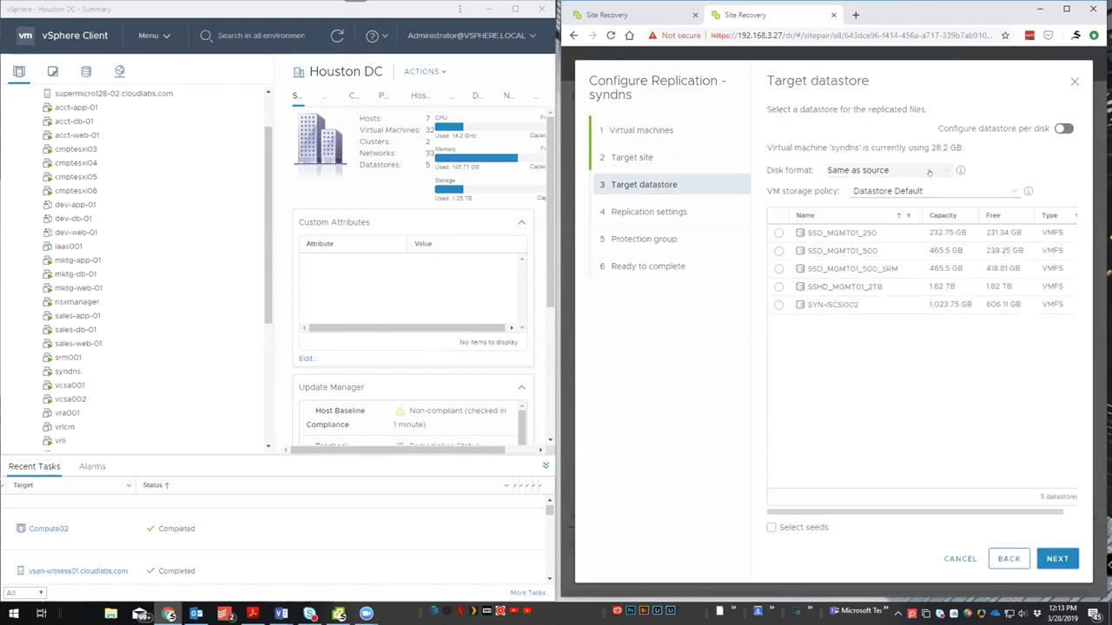
- Set the replica's disk format to Thin provision and choose SSD_MGMT01_500 as the target datastore
click(960, 171)
click(947, 170)
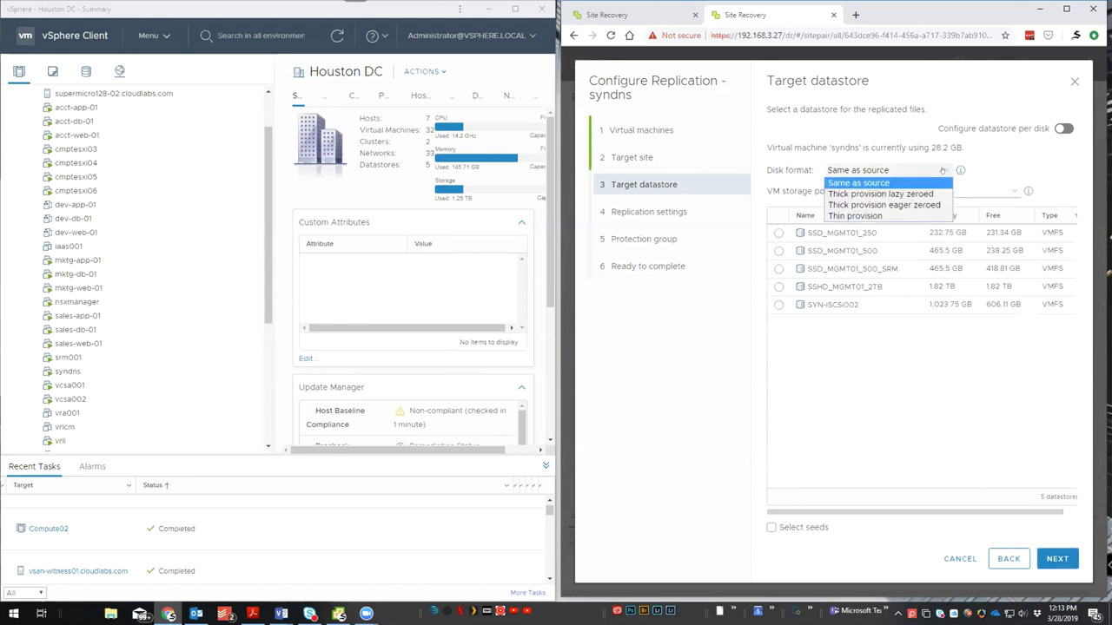
click(892, 217)
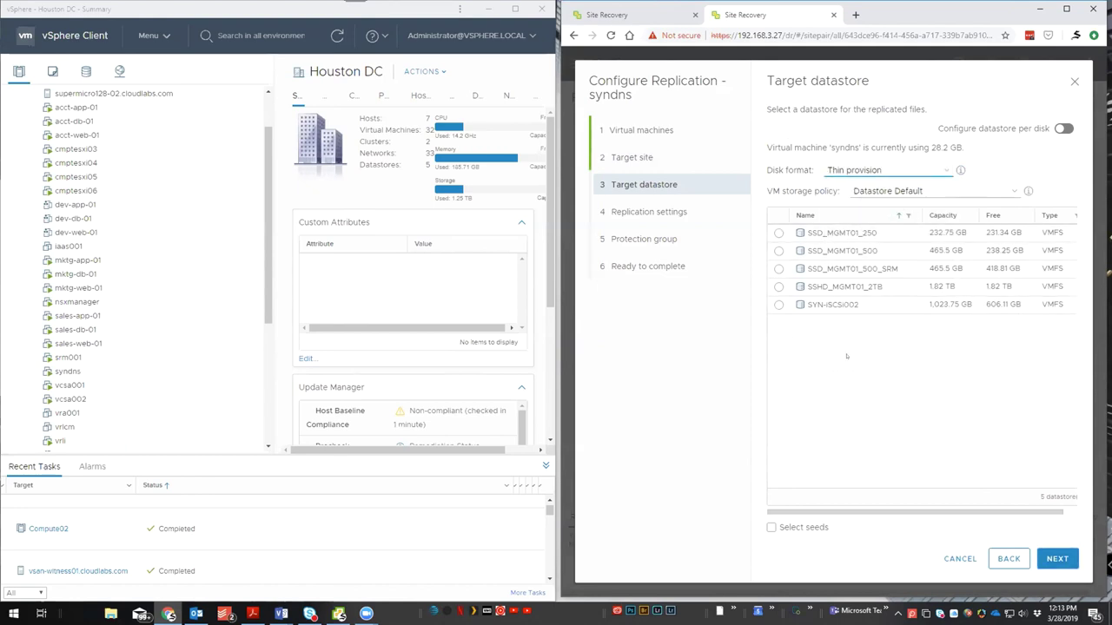
click(778, 251)
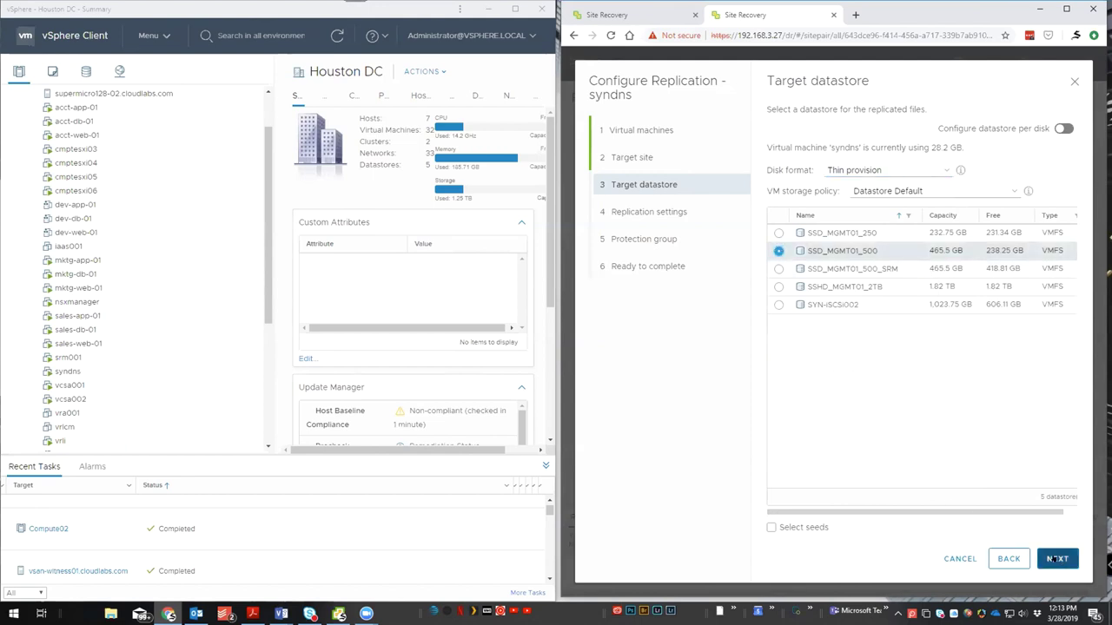
click(1055, 560)
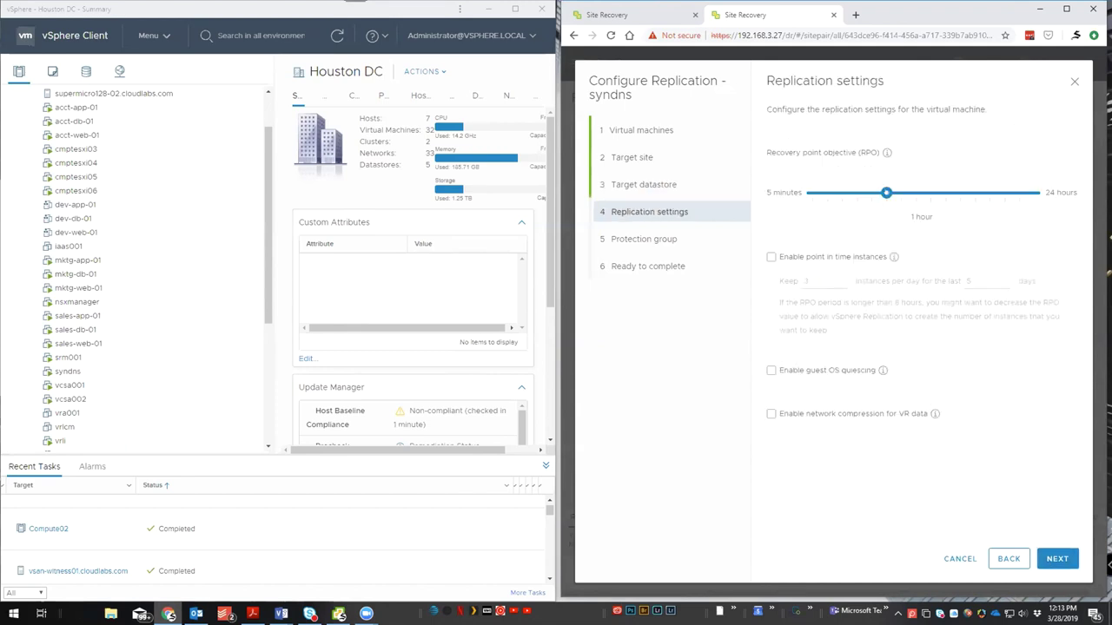
- Configure replication with a 24-hour RPO, point in time instances kept at 1 per day for the last 5 days, and guest OS quiescing
drag(886, 193, 791, 180)
drag(812, 192, 1034, 193)
click(772, 257)
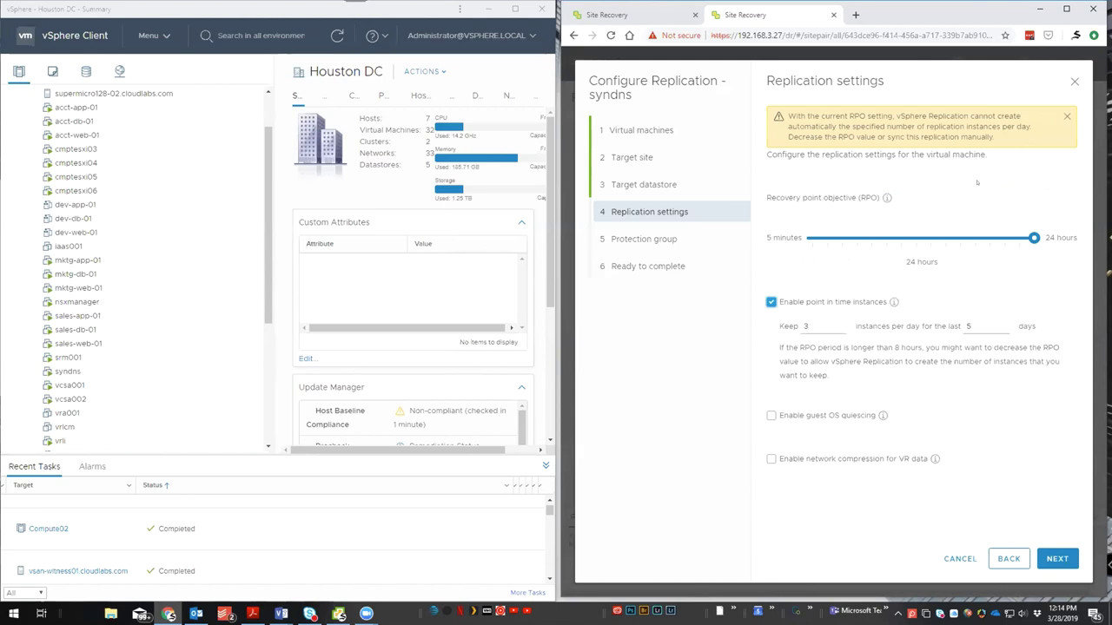
mouse_move(813, 322)
mouse_move(987, 328)
click(838, 330)
click(839, 329)
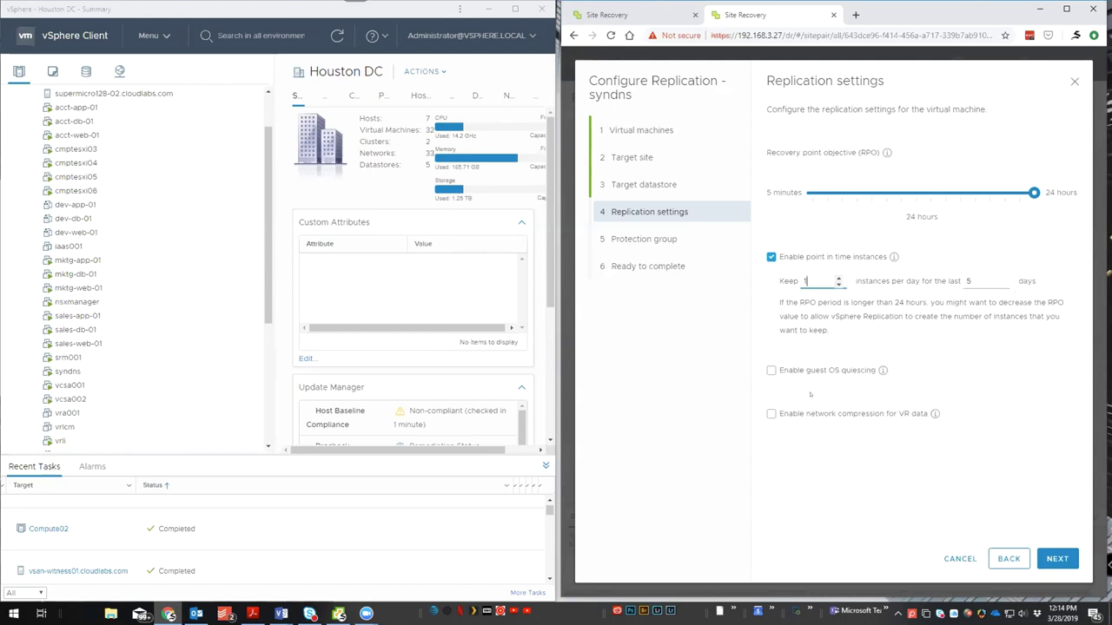
click(771, 375)
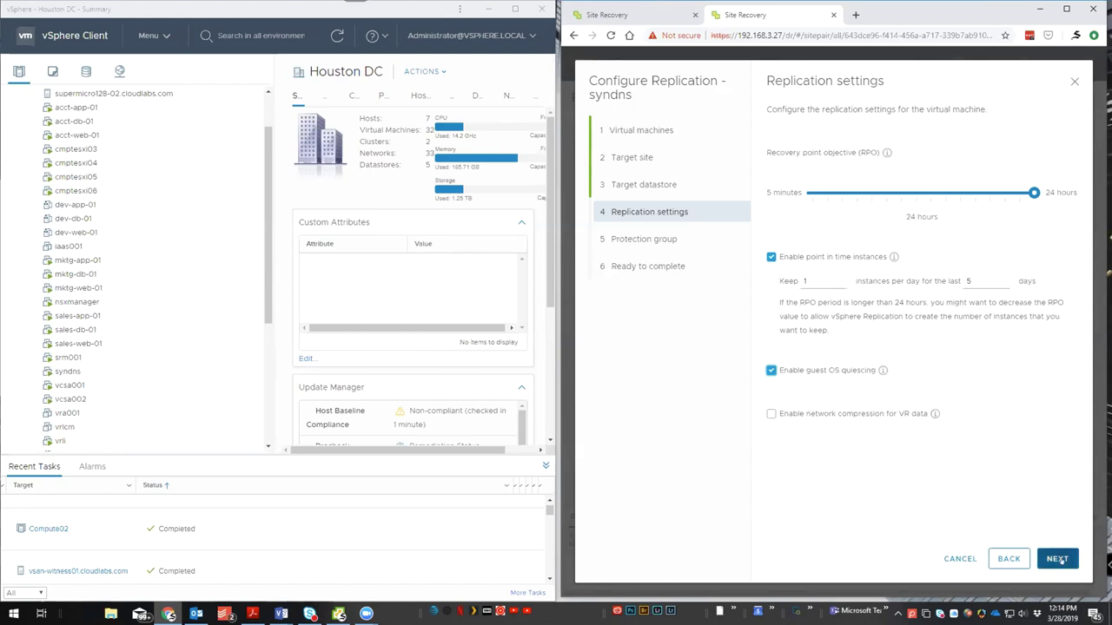
click(1058, 561)
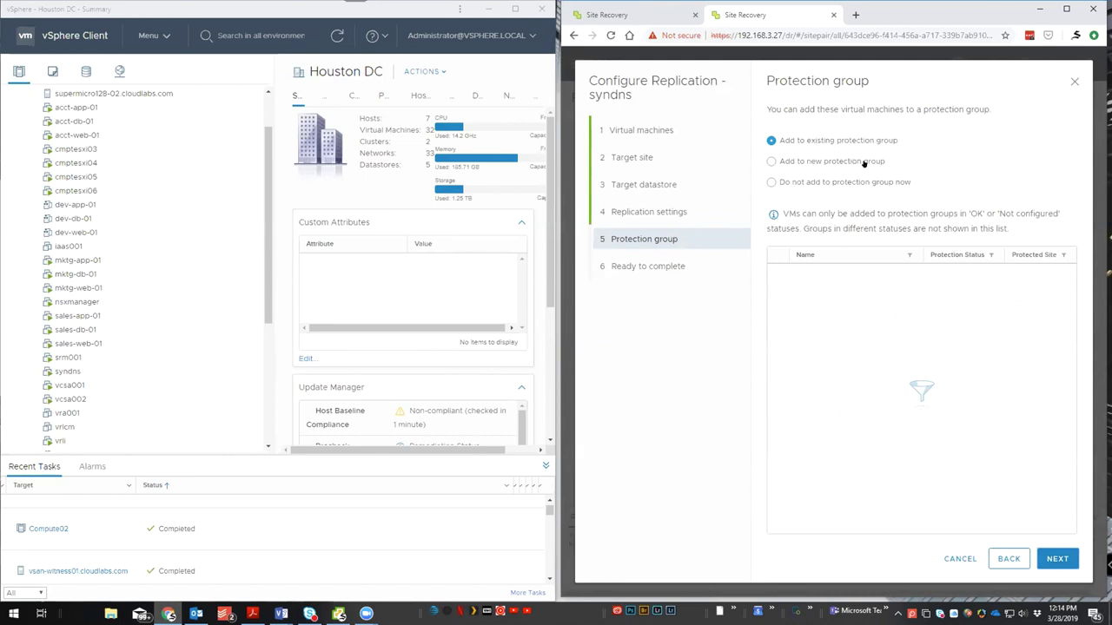
- Choose not to add syndns to a protection group now and finish the replication configuration
click(771, 182)
click(1057, 558)
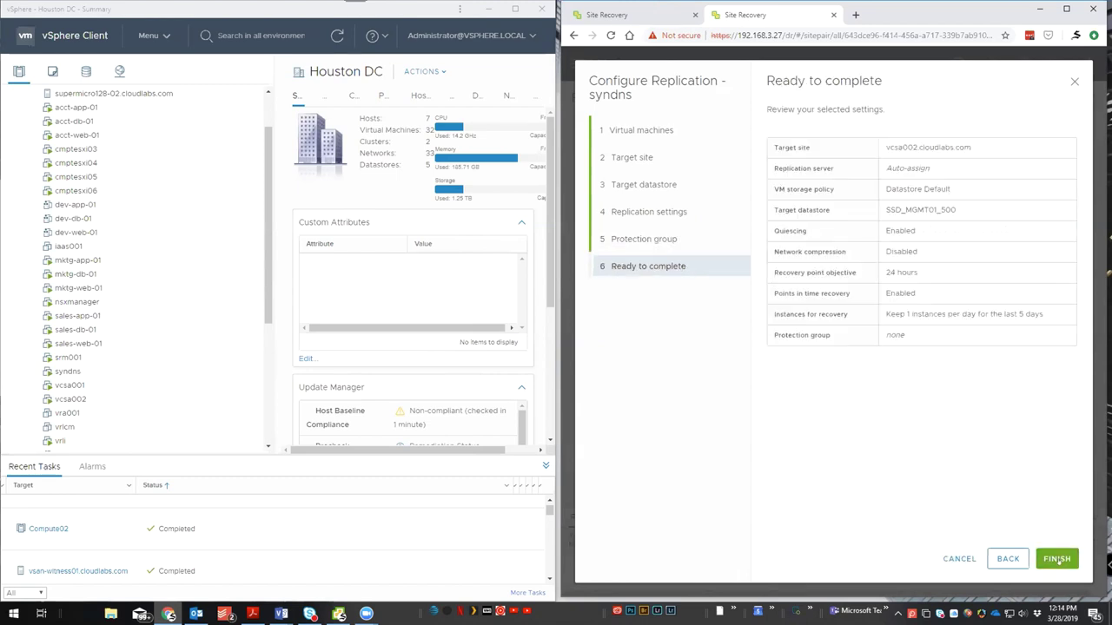
click(1057, 559)
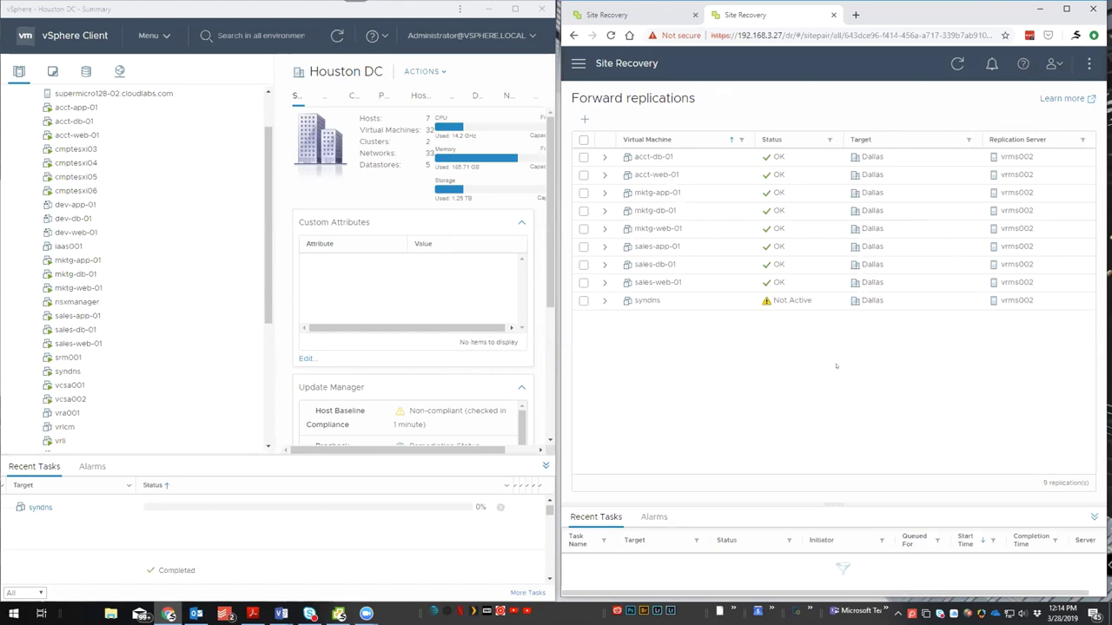
- Expand the syndns entry in the forward replications to examine its sync progress and replication details
click(604, 307)
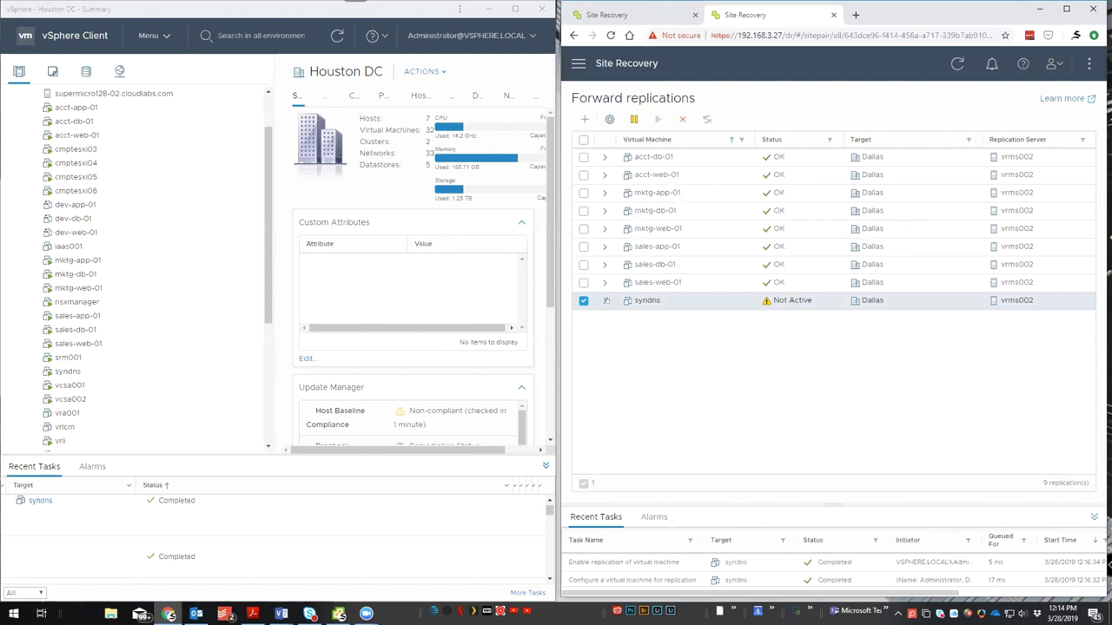
click(604, 300)
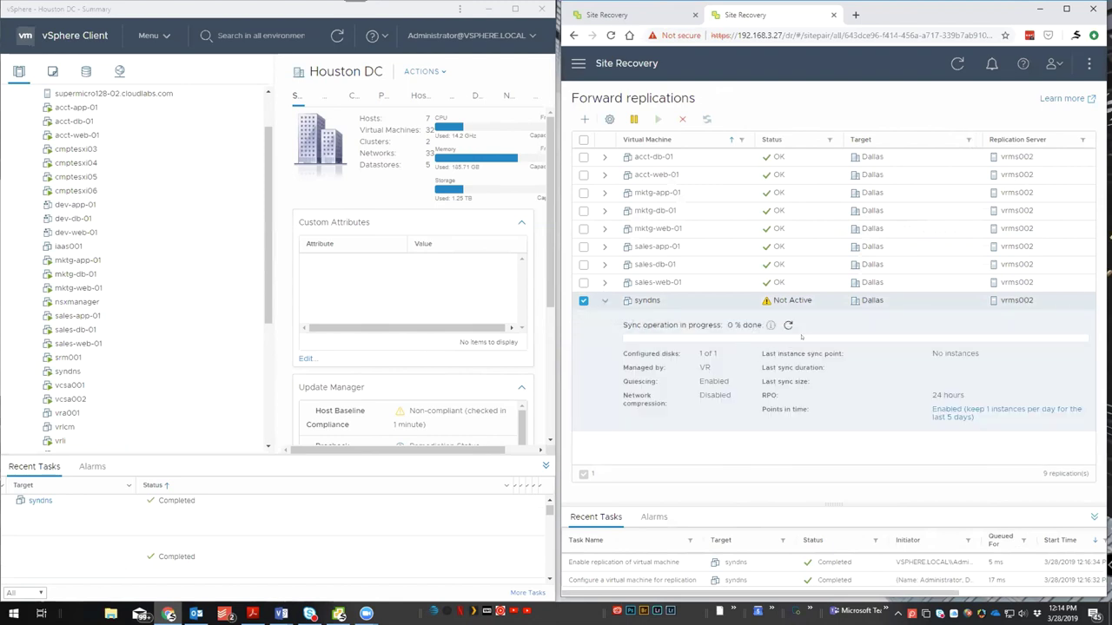
scroll(189, 216, up, 2)
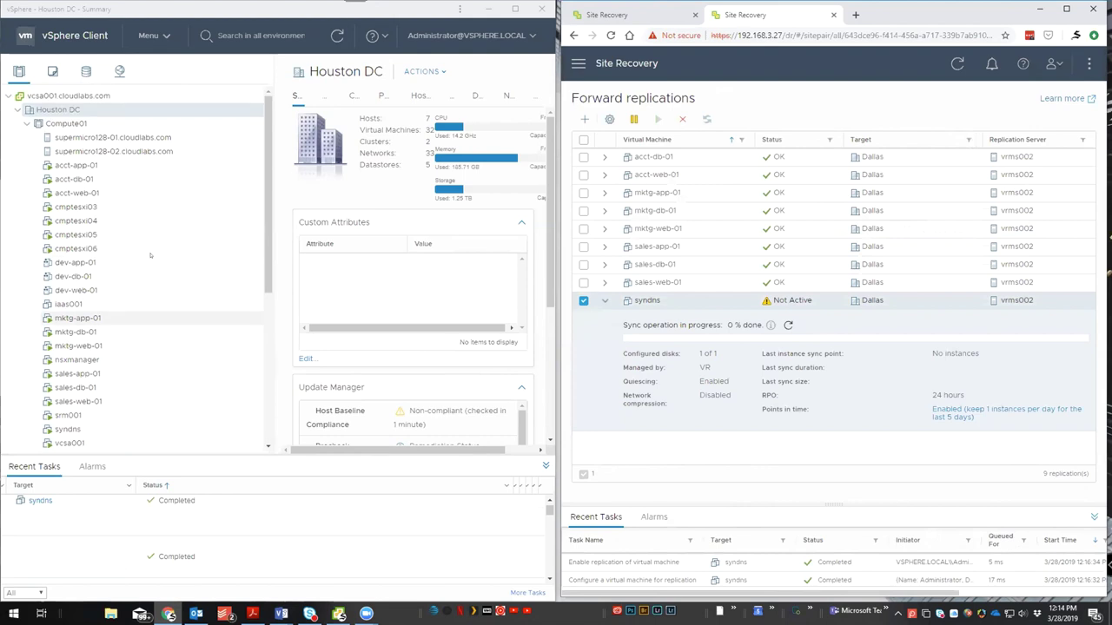
- Inspect the syndns folder on Dallas datastore SSD_MGMT01_500 in the vSphere Client, then return to the Hosts and Clusters inventory
click(85, 72)
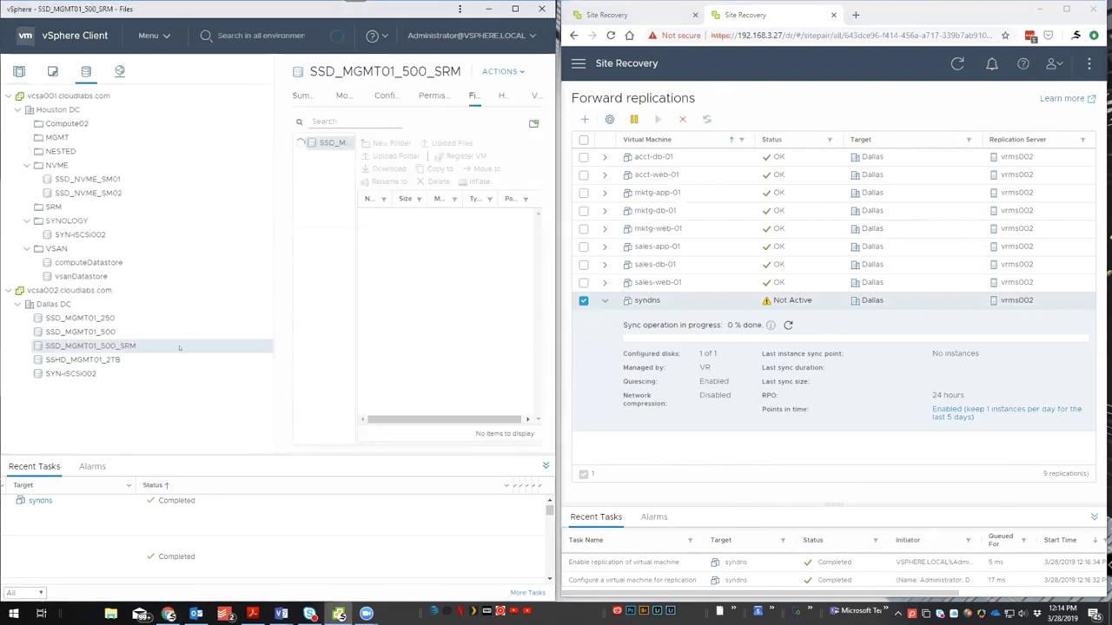
click(93, 332)
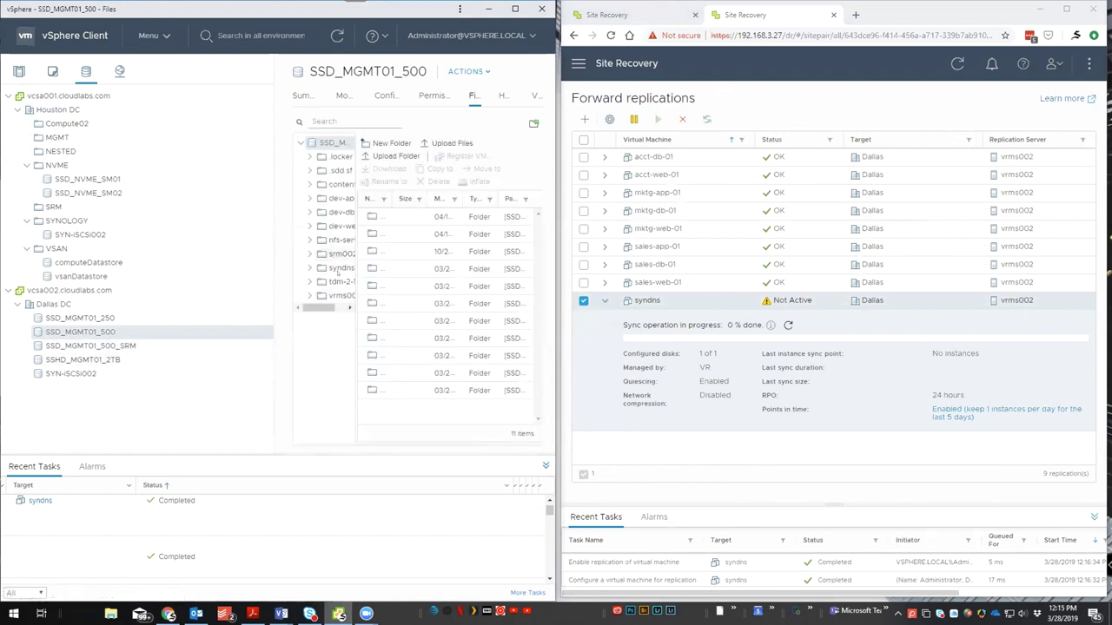
click(339, 268)
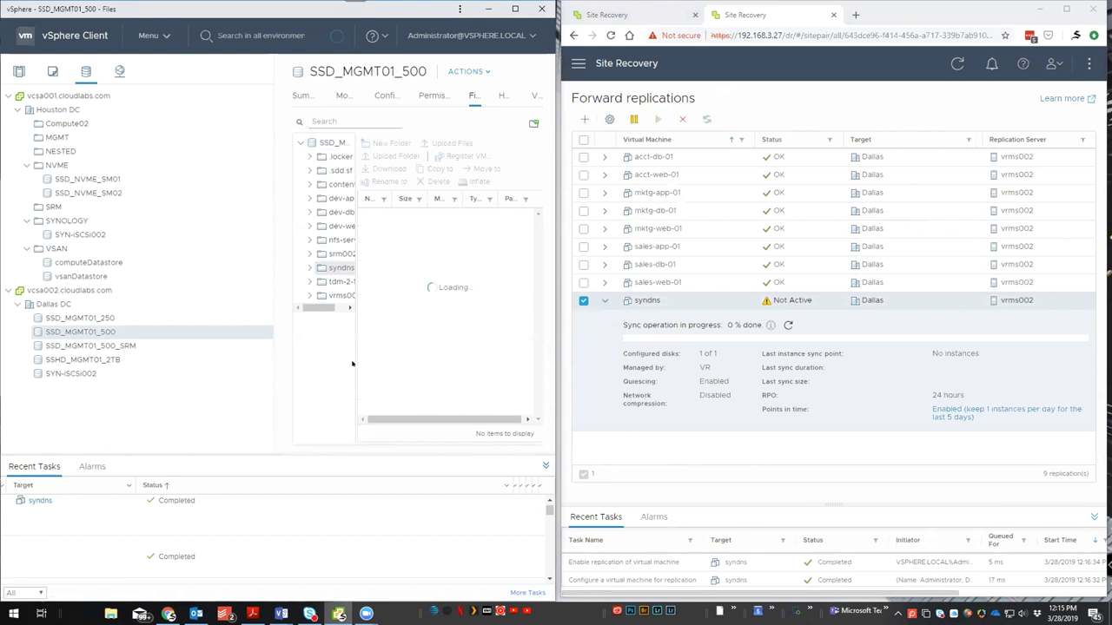
drag(411, 364, 400, 364)
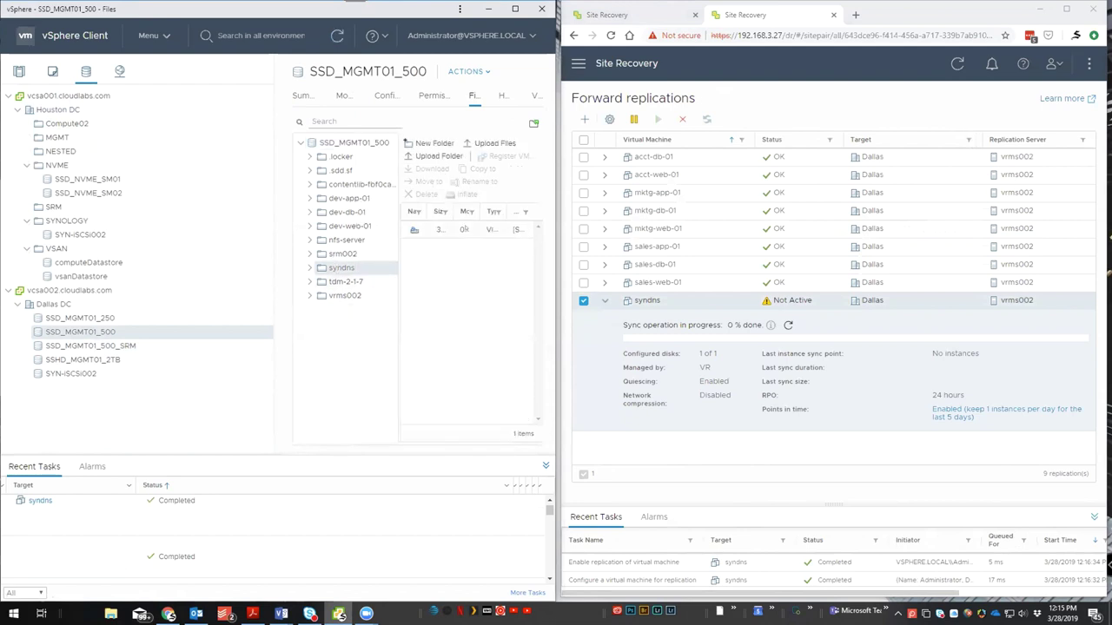
click(19, 71)
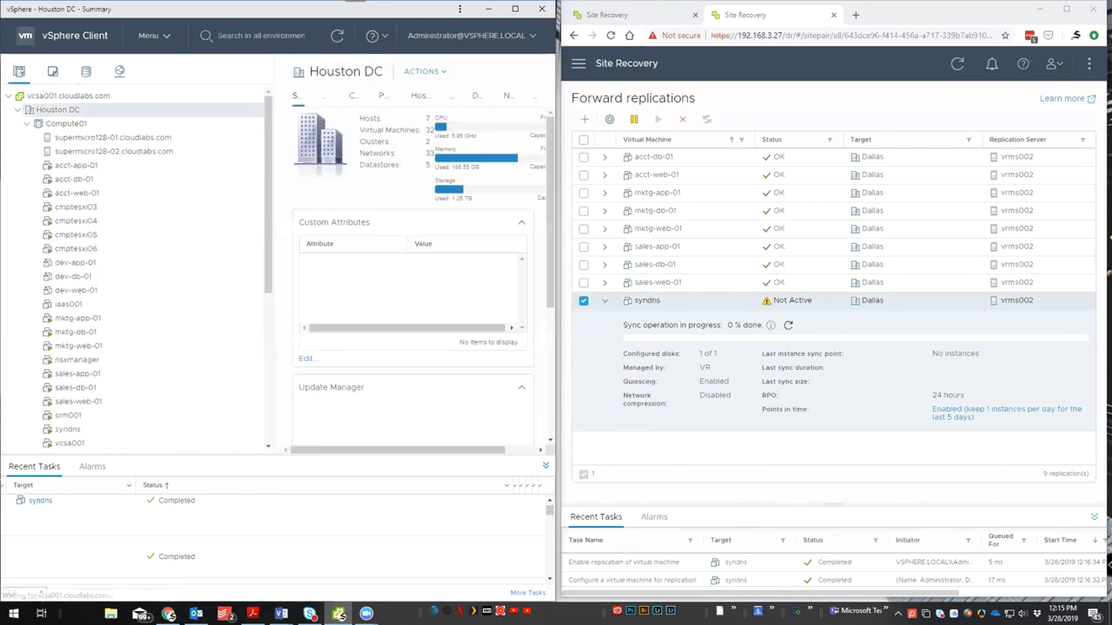
scroll(194, 217, down, 5)
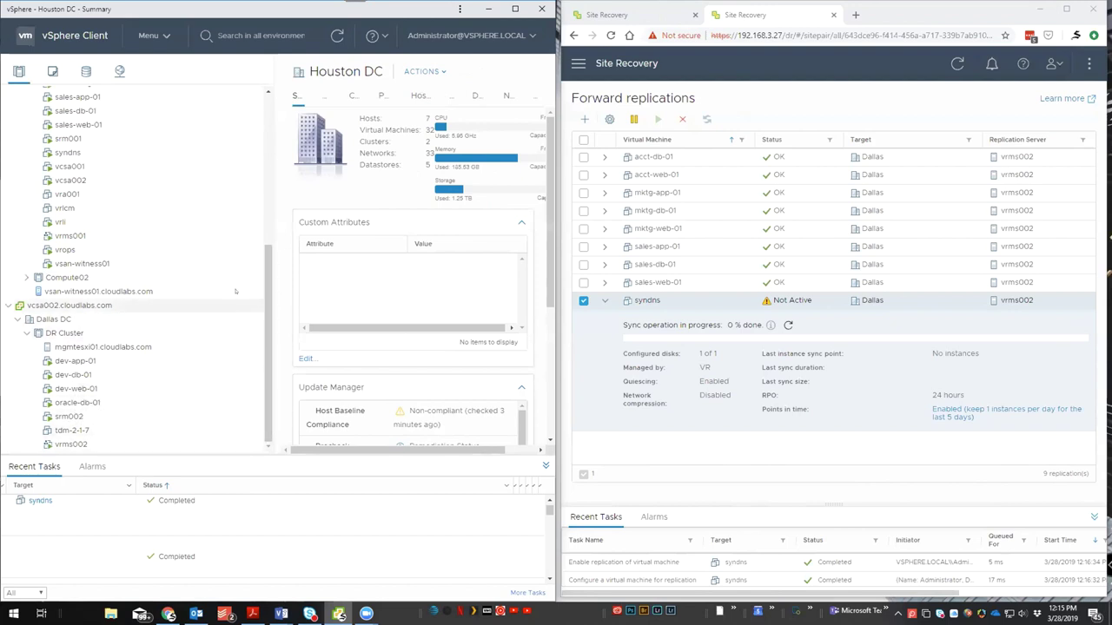
scroll(252, 265, up, 5)
scroll(252, 265, up, 2)
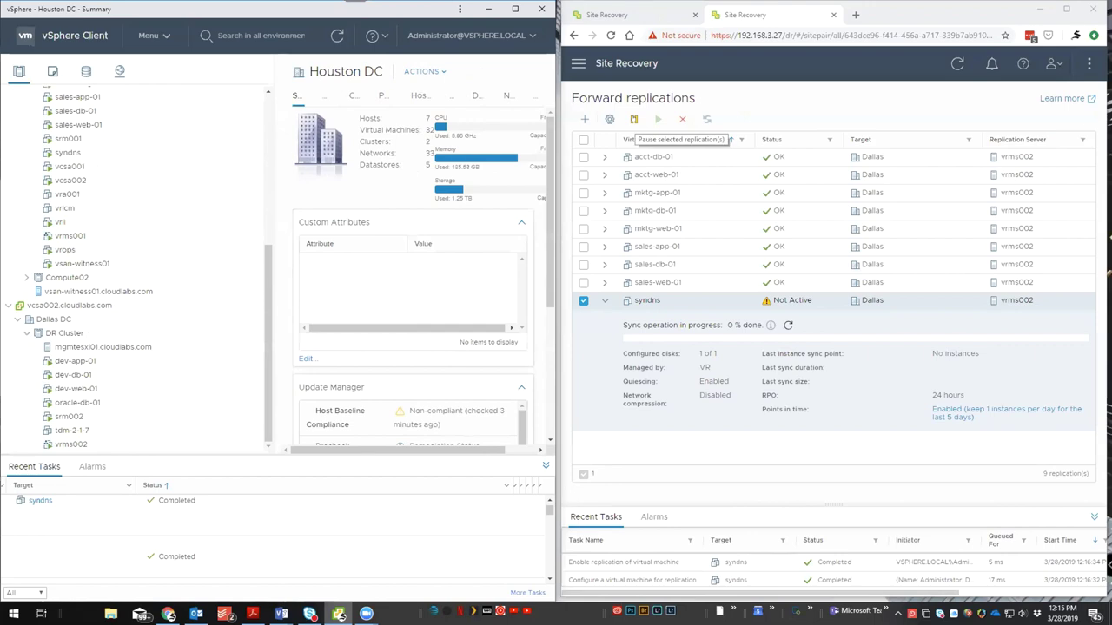
- Remove the syndns replication from the forward replications using the graceful stop option
click(633, 119)
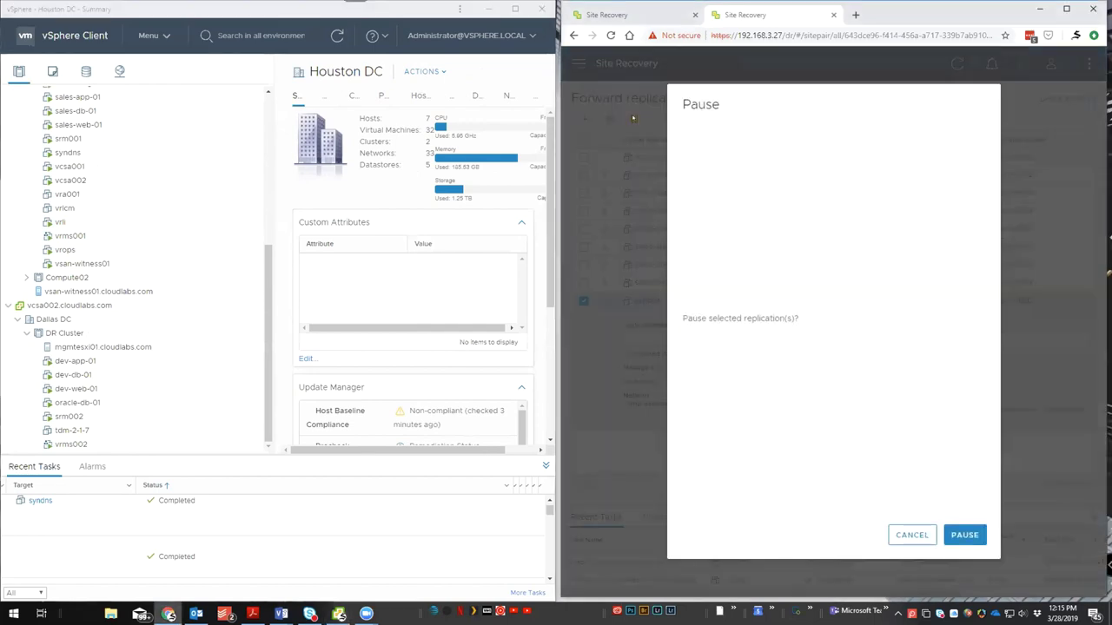
click(912, 535)
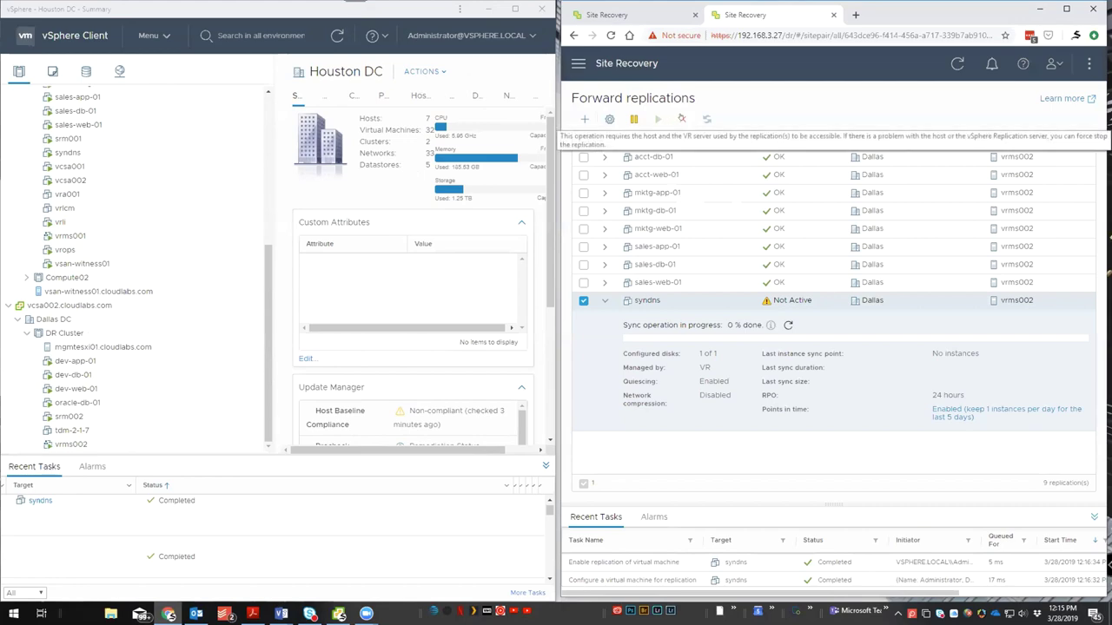
click(682, 119)
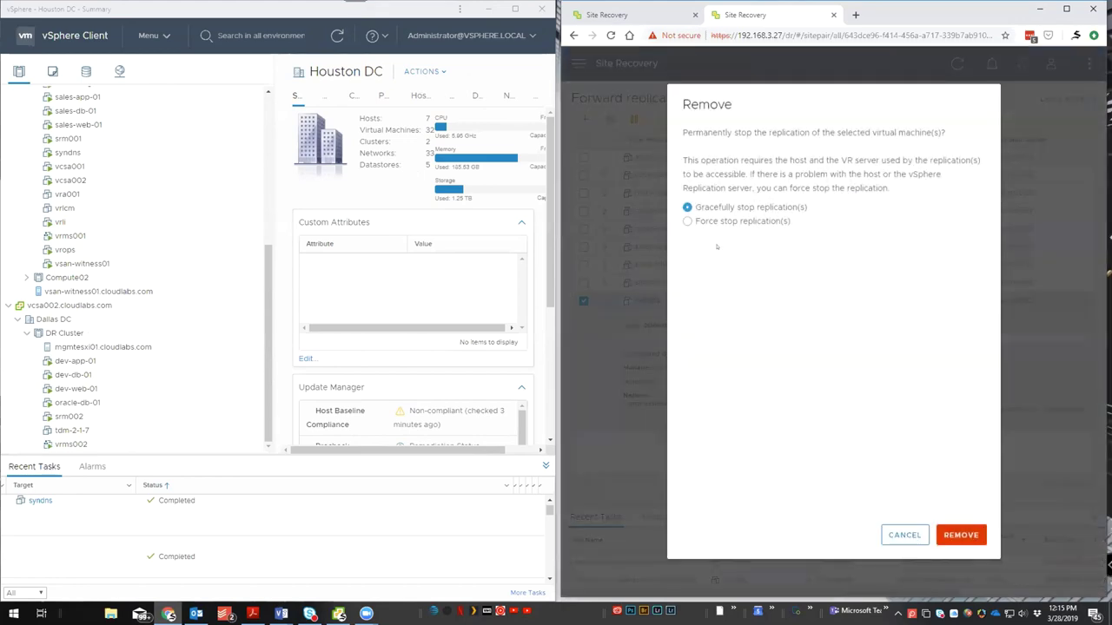
click(961, 535)
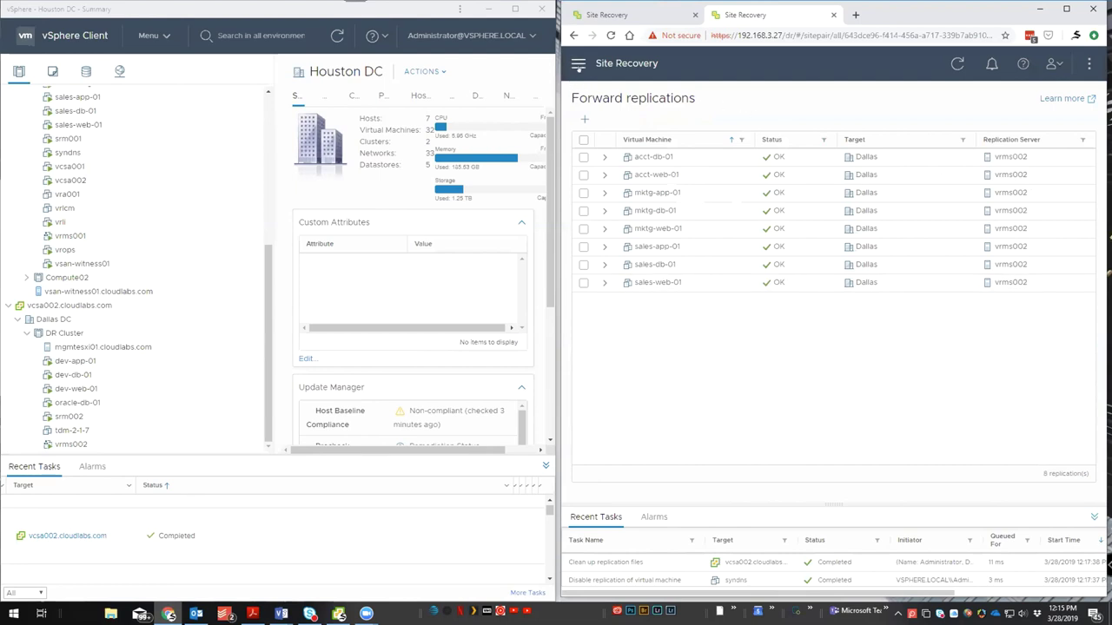
- Open the Site Pair summary for the two vCenter Servers and maximize the Site Recovery window
click(579, 68)
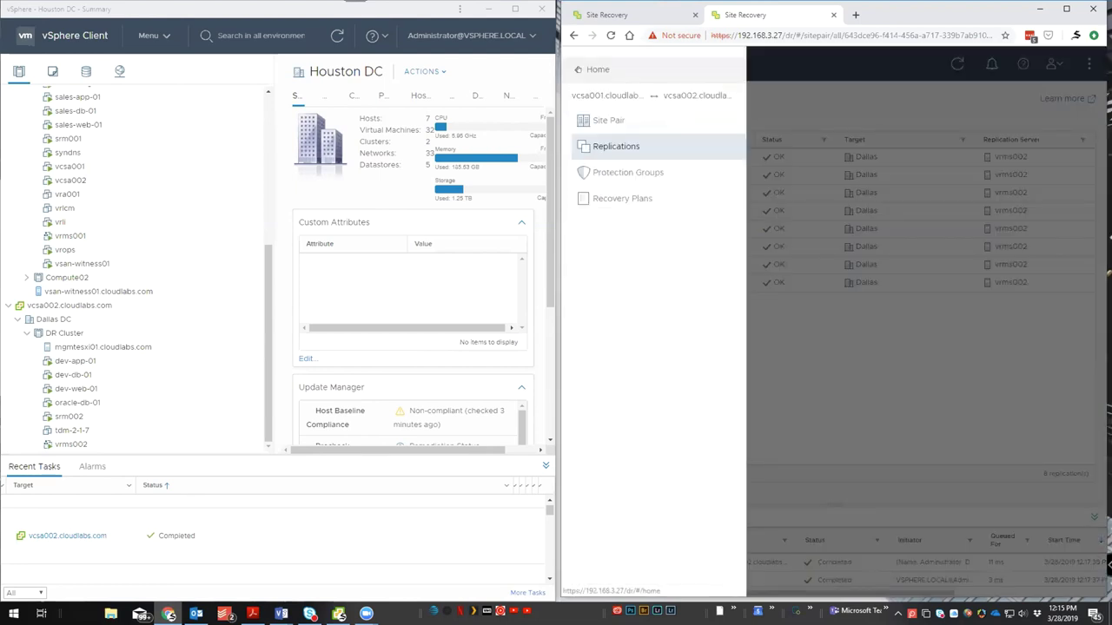
click(605, 123)
click(579, 68)
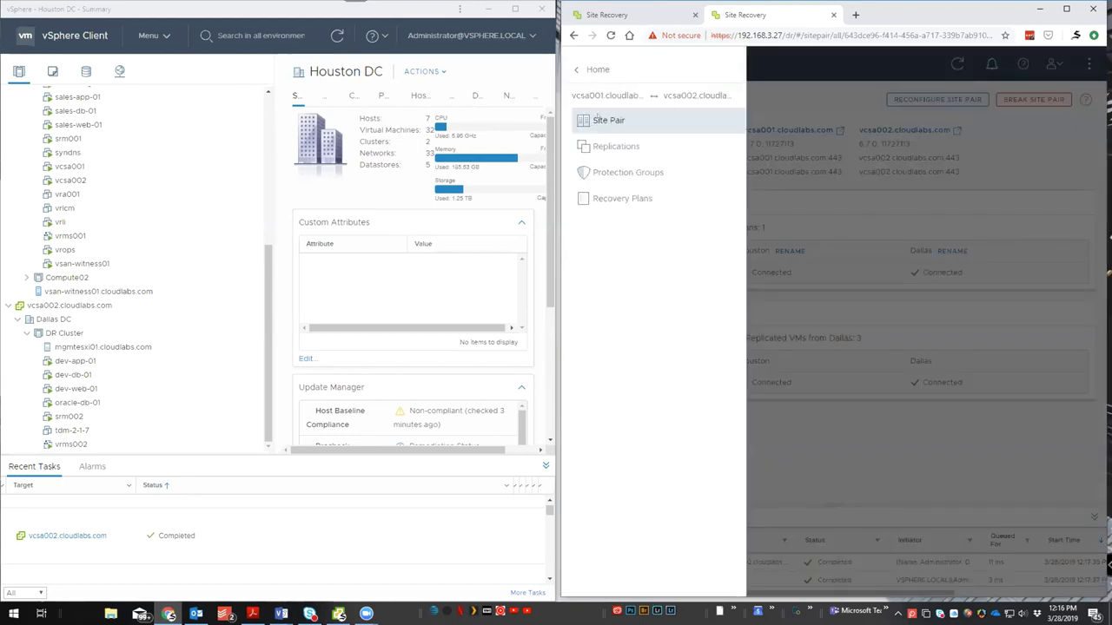
click(796, 113)
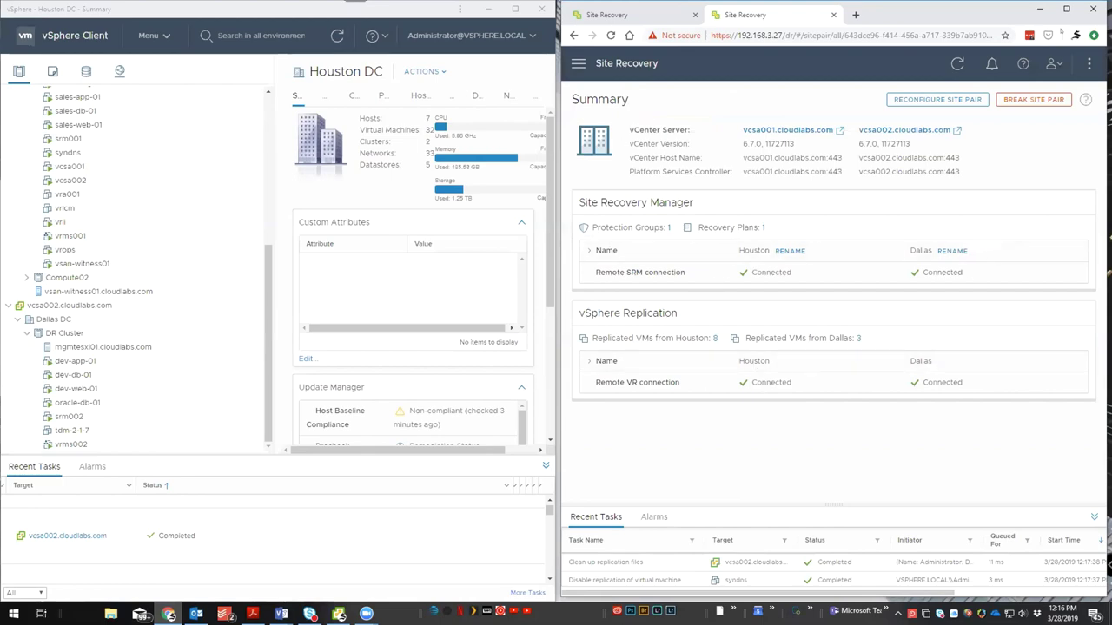
click(1066, 9)
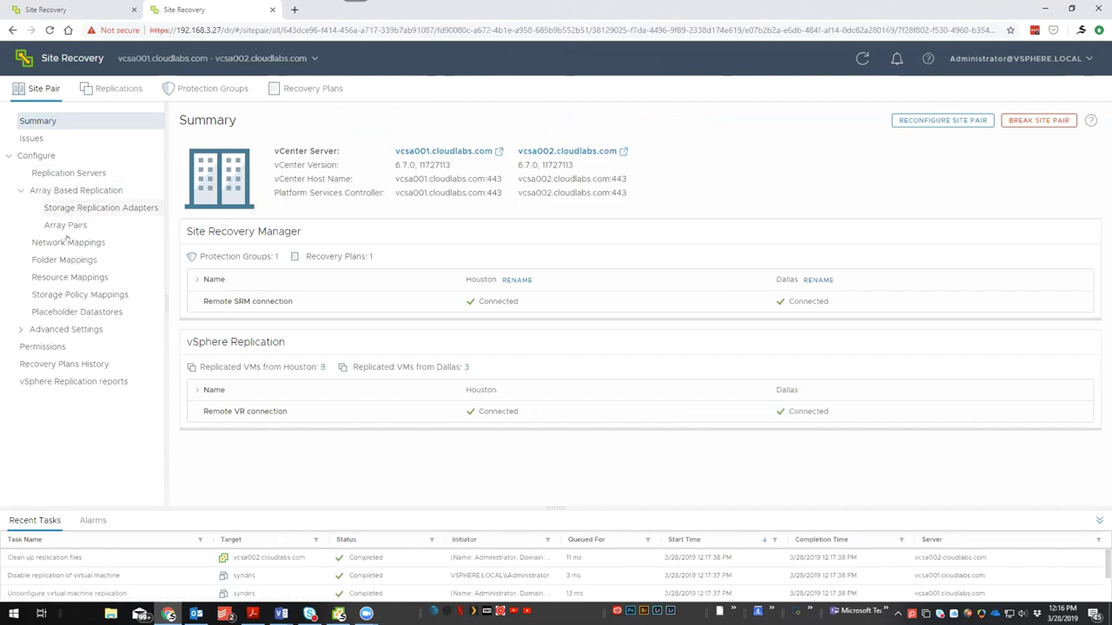
- Review the replication servers registered at vcsa001.cloudlabs.com and vcsa002.cloudlabs.com, comparing their connection status and replications
click(58, 176)
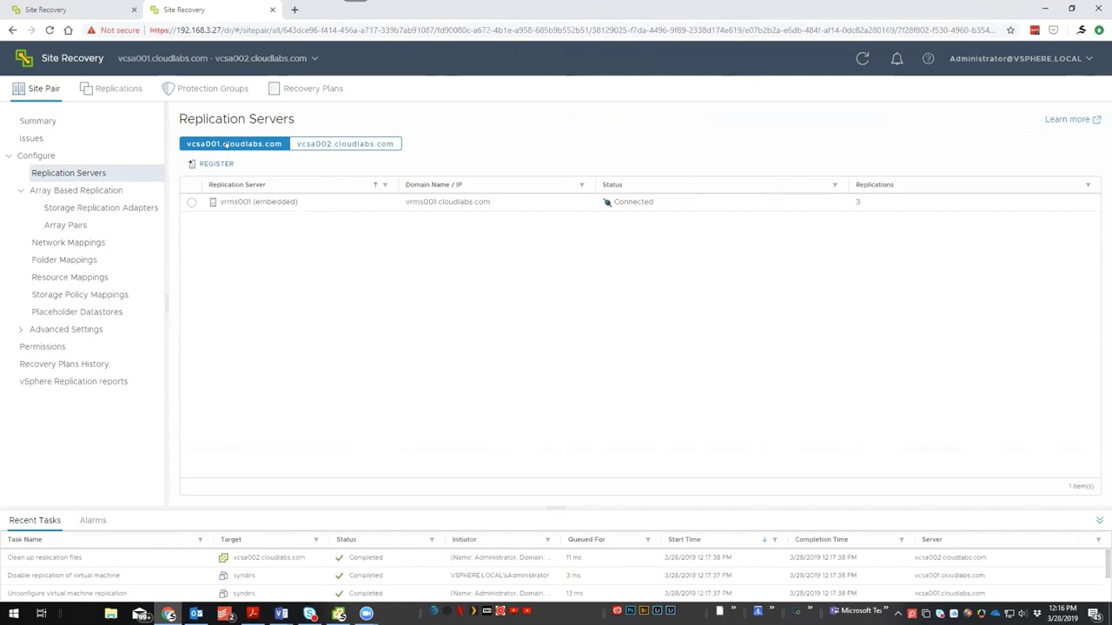
click(345, 144)
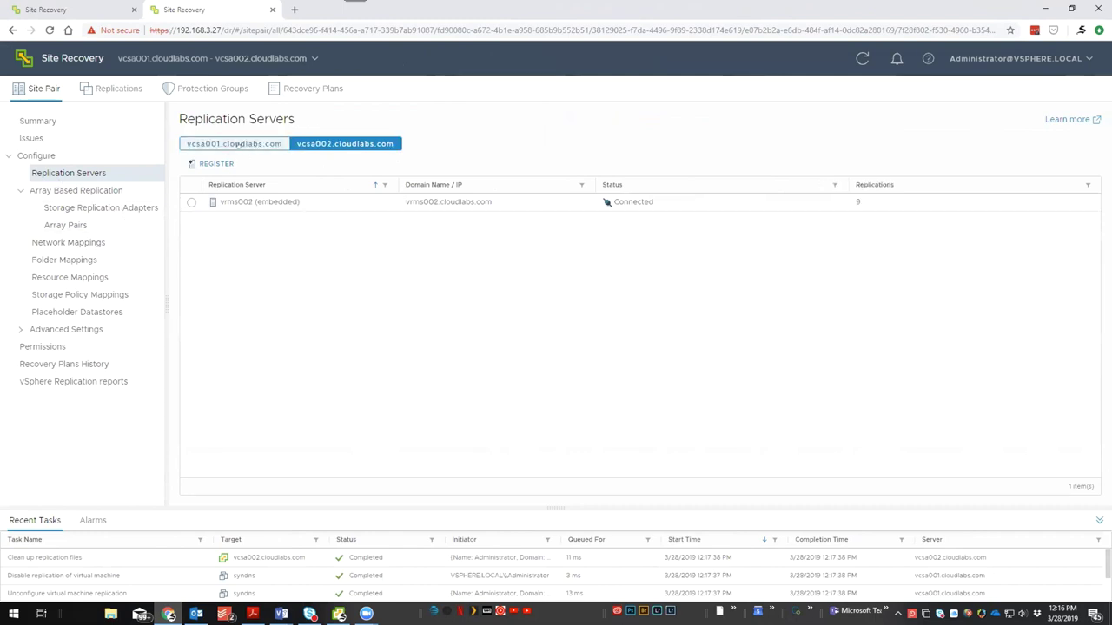
click(245, 145)
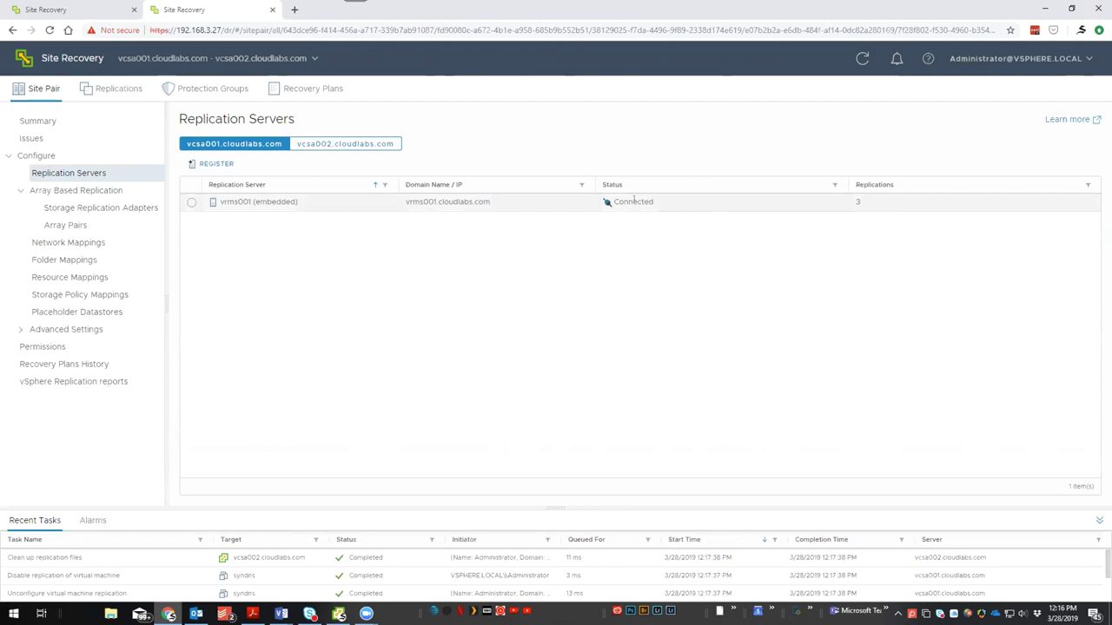
click(861, 201)
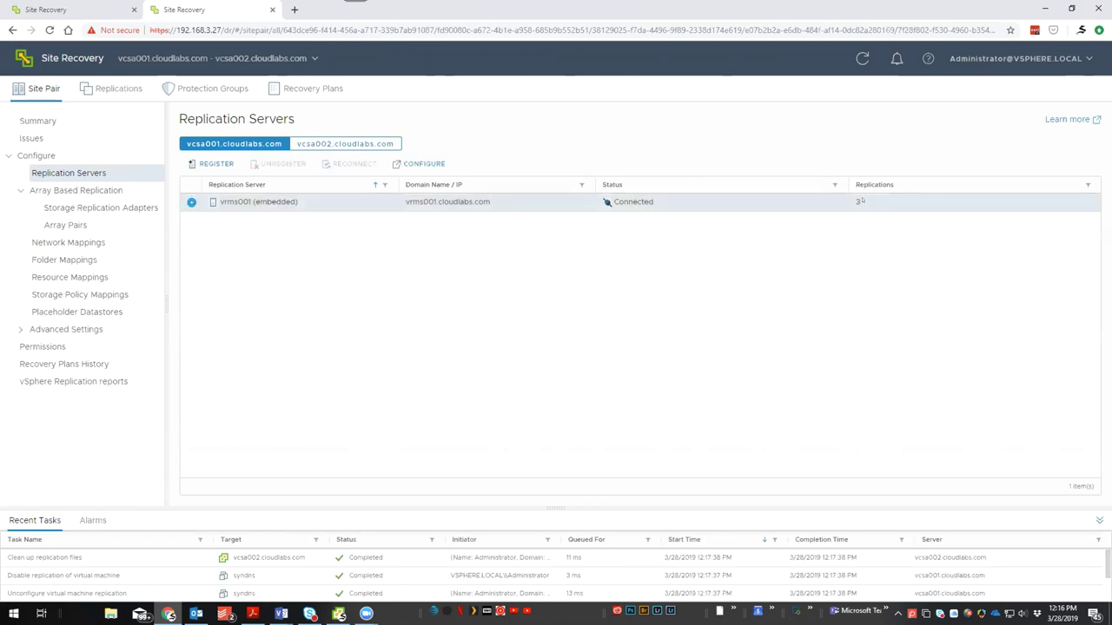
click(345, 143)
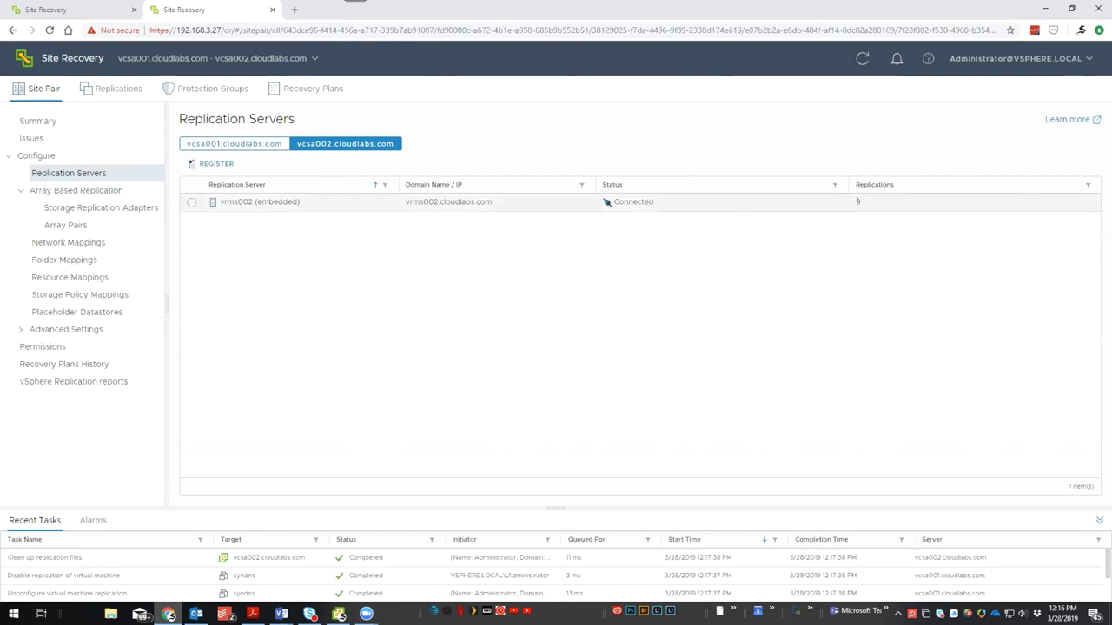
click(233, 143)
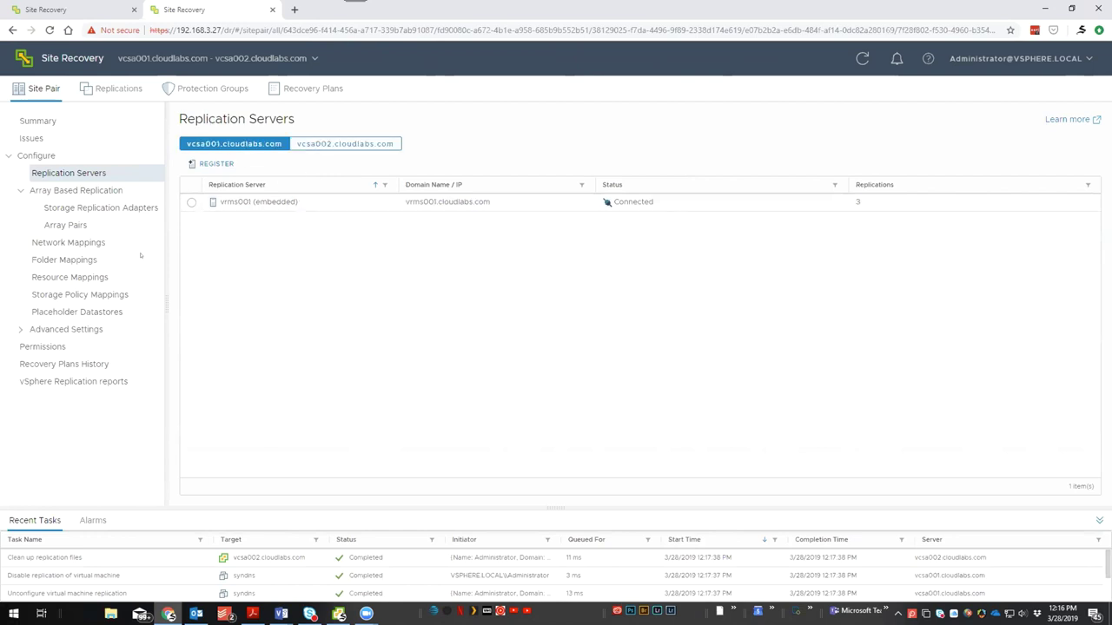
- Check the storage replication adapters and array pairs, and preview the Add Array Pair wizard without creating a pair
click(70, 207)
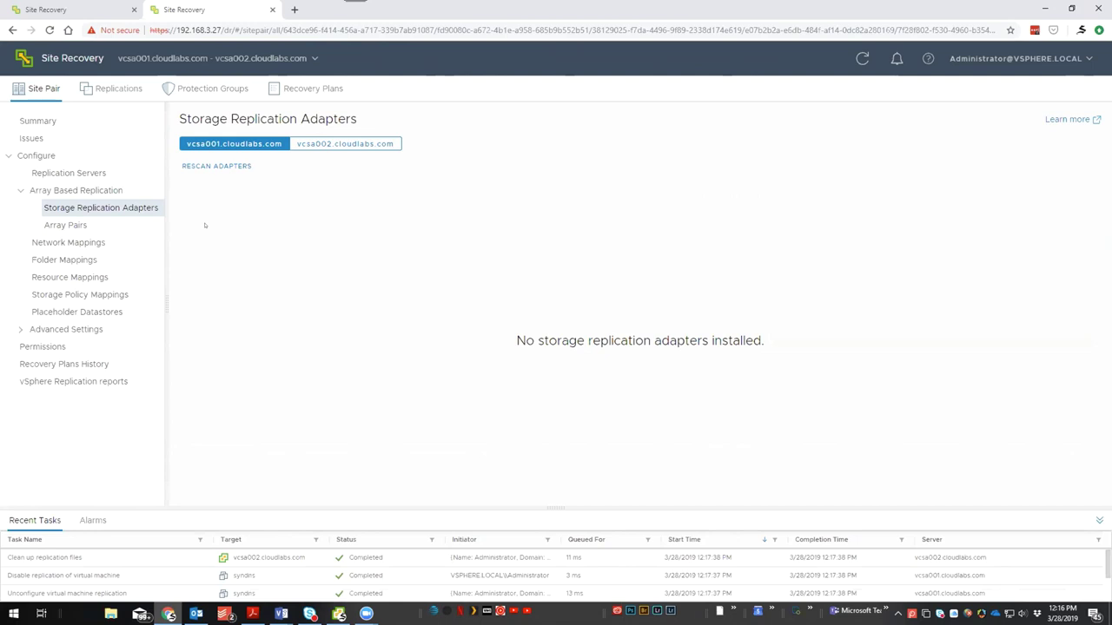
click(44, 231)
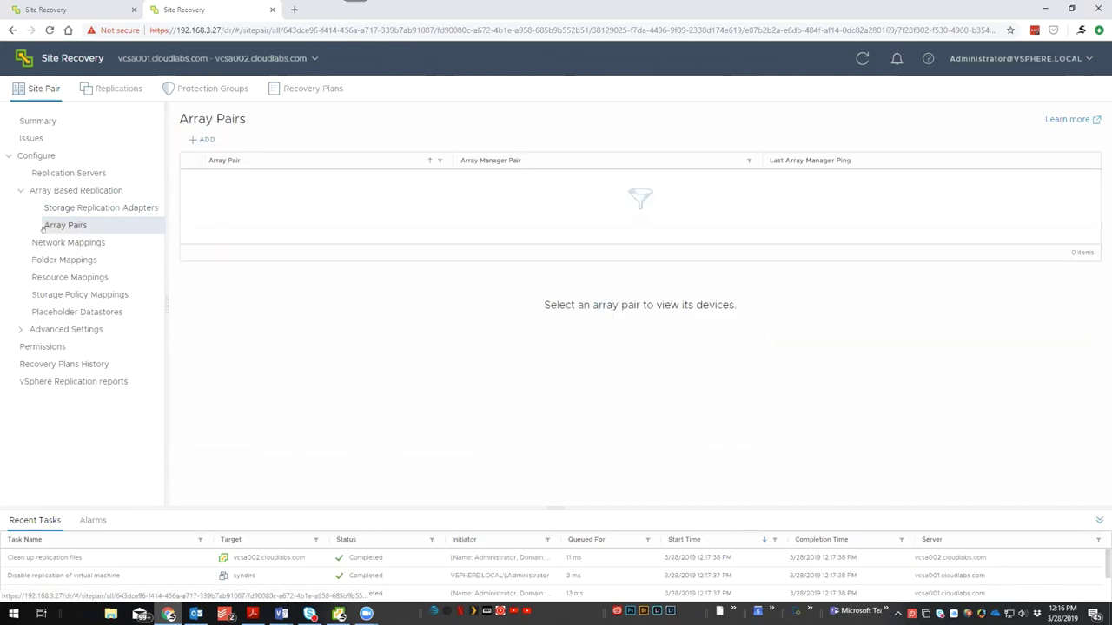
click(200, 139)
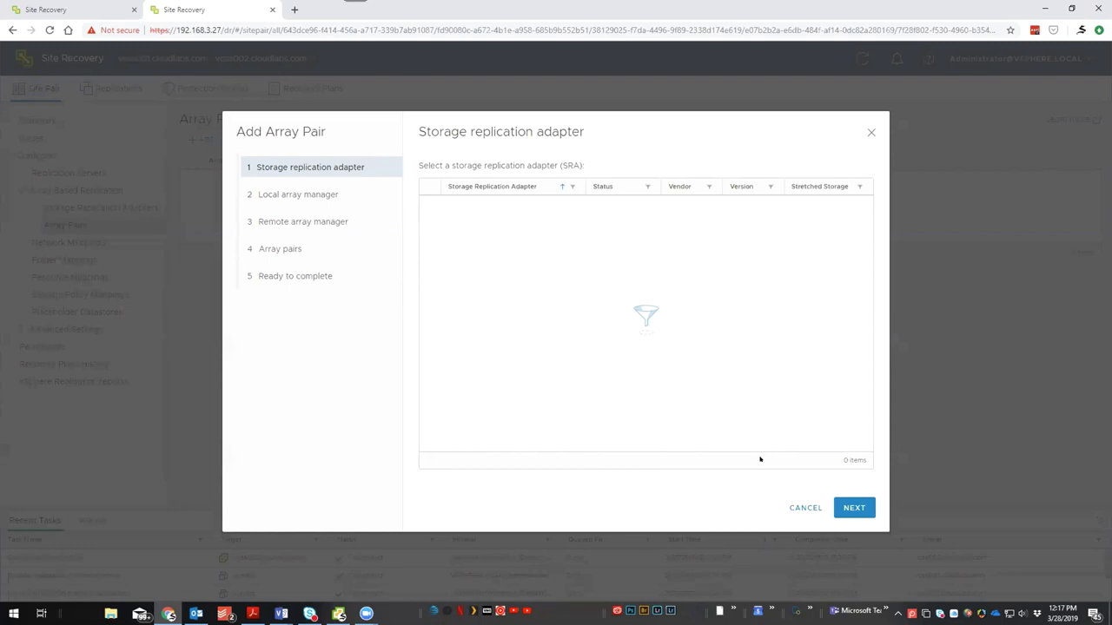
click(805, 508)
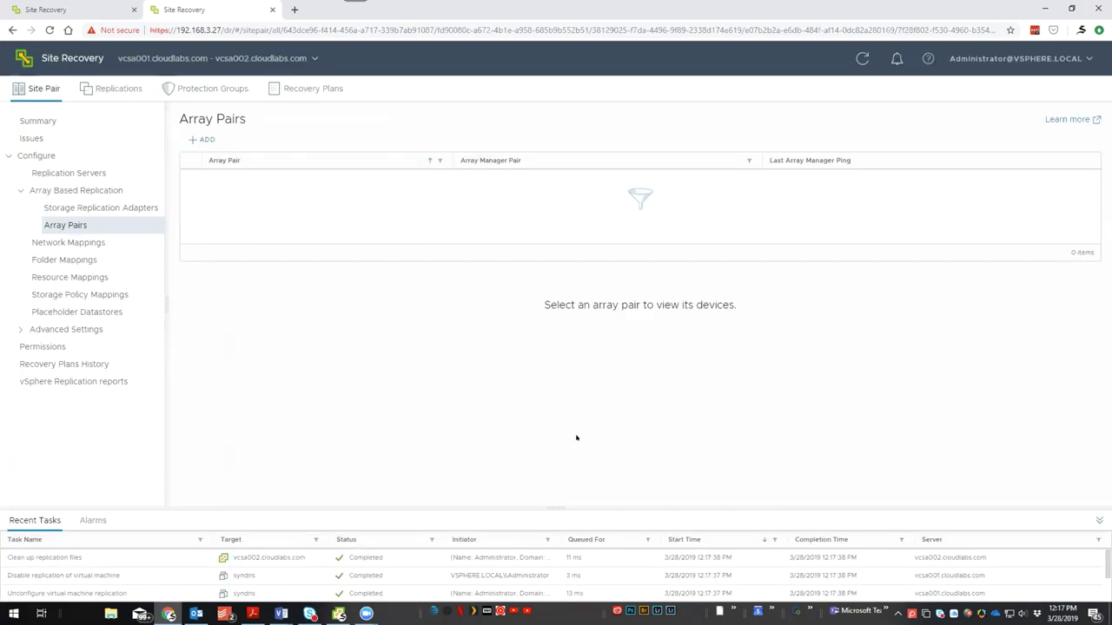
- Start a new network mapping from vcsa001.cloudlabs.com with the mappings prepared manually
click(44, 241)
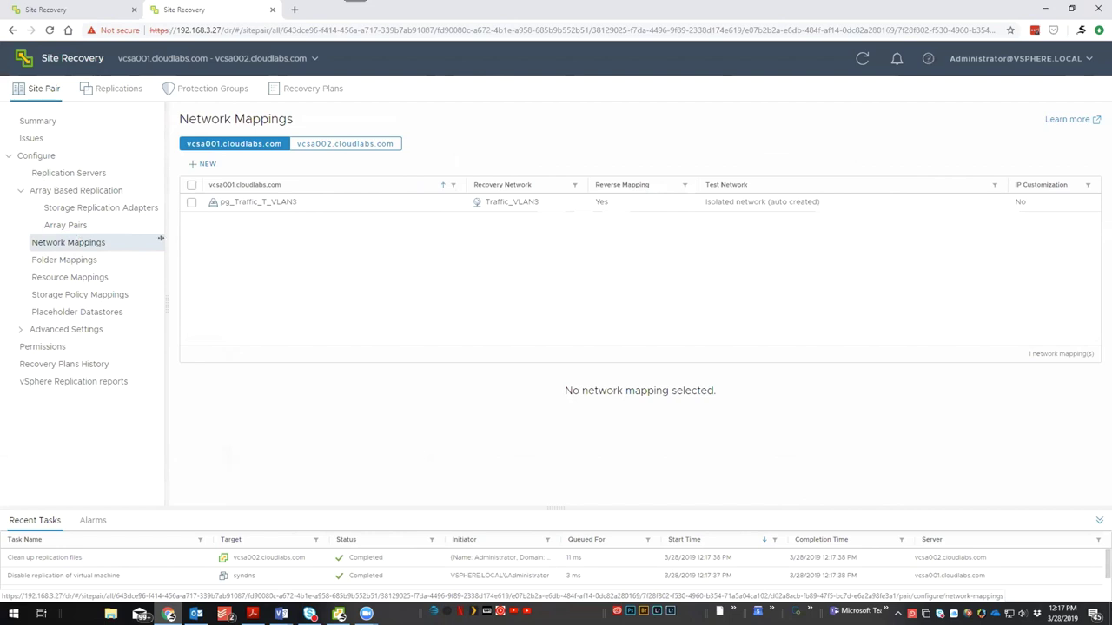
click(206, 163)
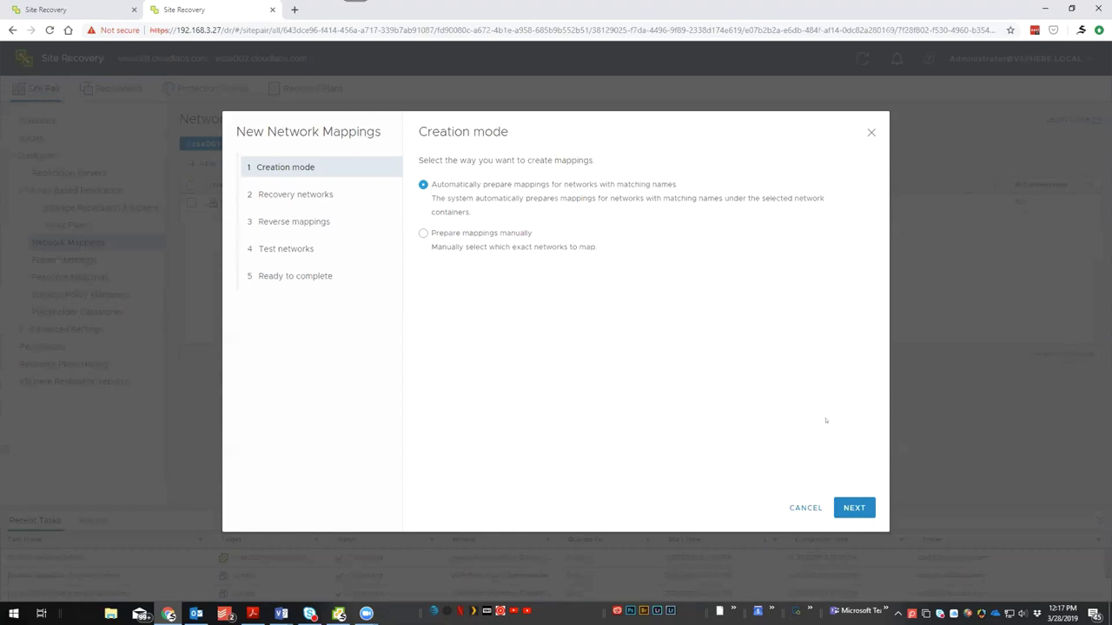
click(423, 233)
click(854, 508)
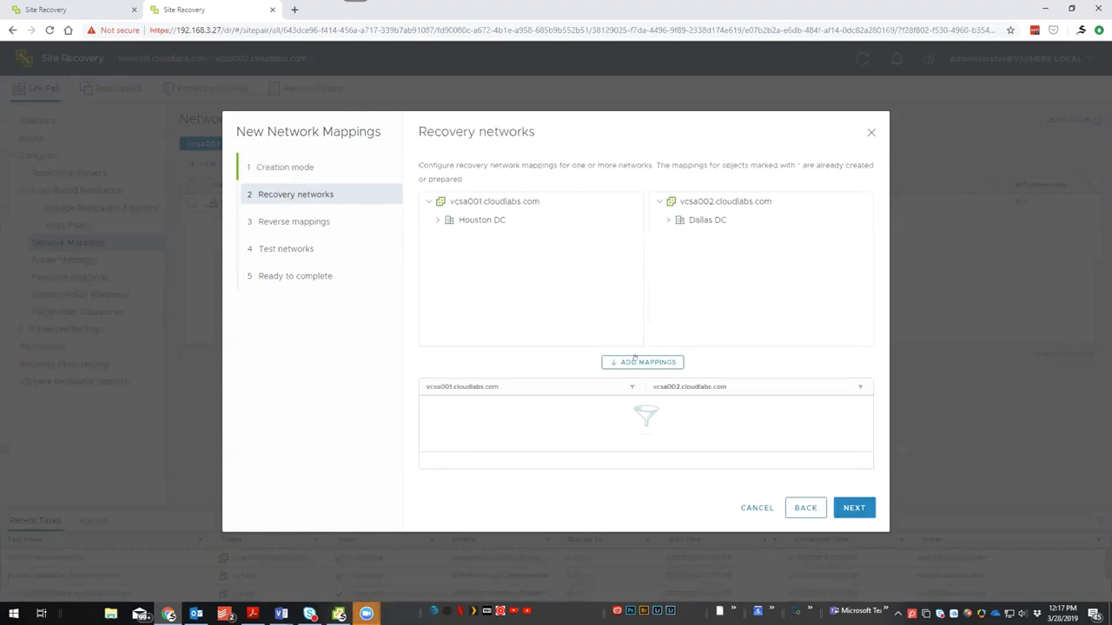
- Map Houston port group pg_Traffic_U_VLAN2 on CMPT01_DSwitch to the Dallas recovery network MGMT_VLAN2
click(437, 220)
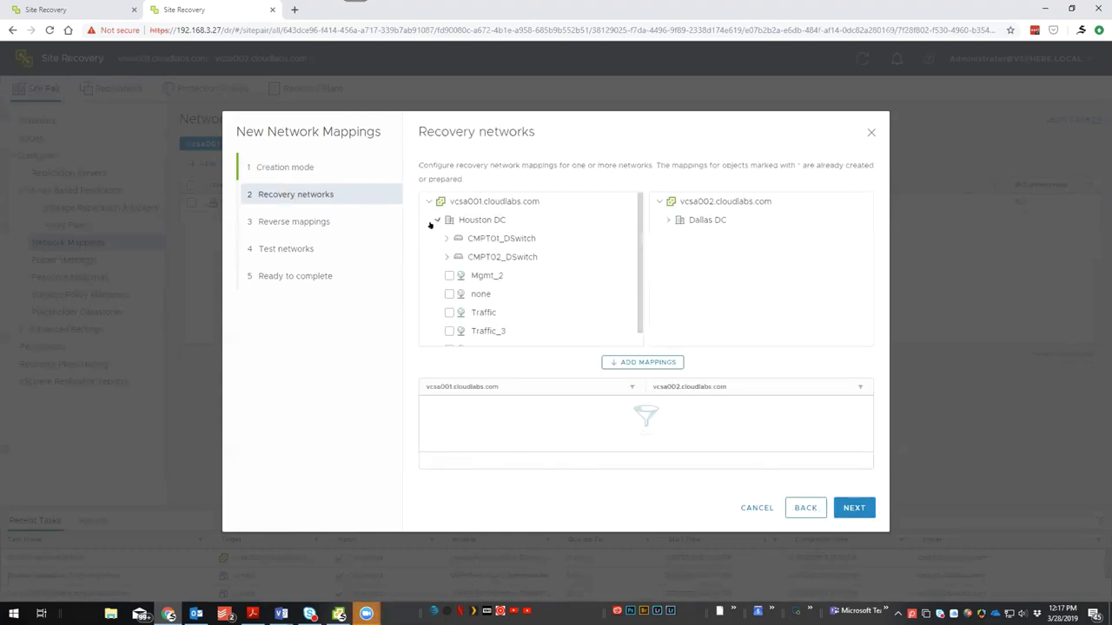
click(667, 221)
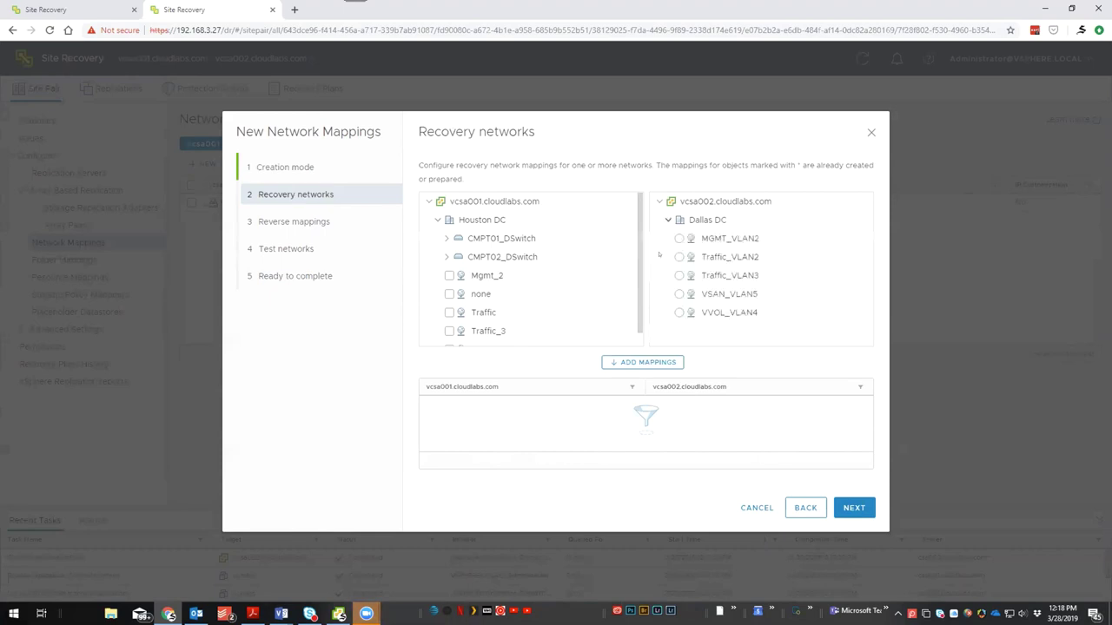
click(443, 238)
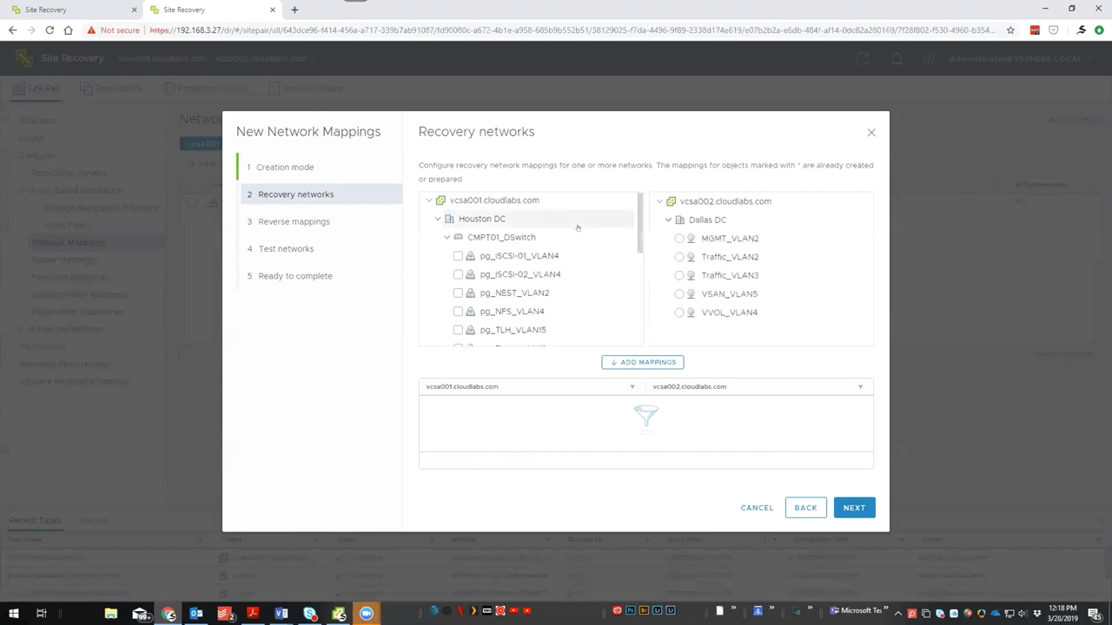
scroll(443, 238, down, 2)
scroll(578, 278, up, 2)
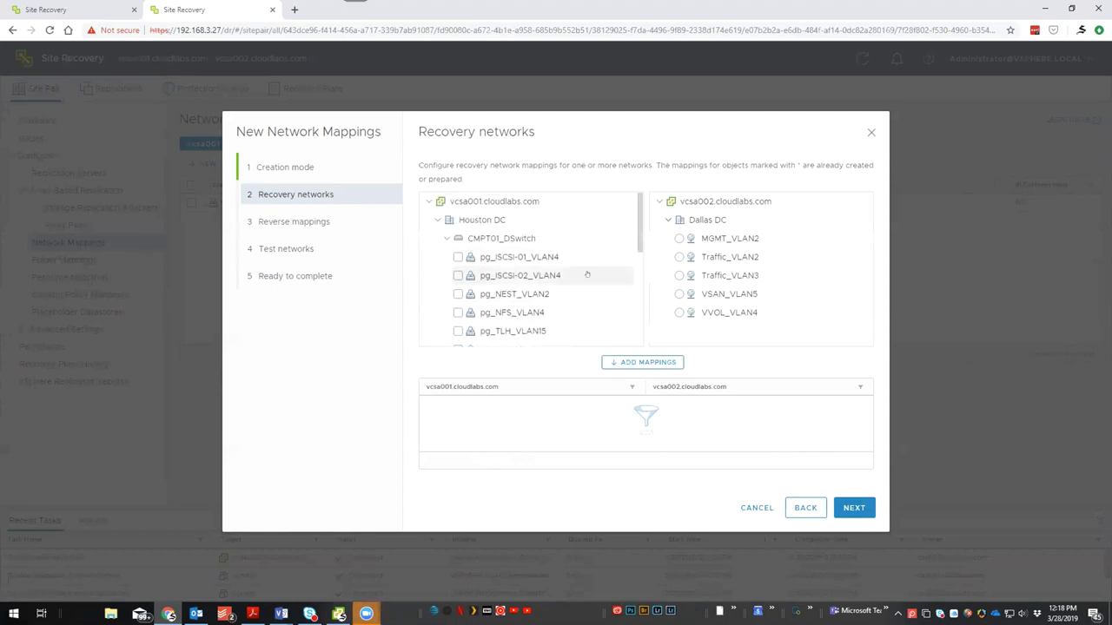
scroll(573, 275, down, 2)
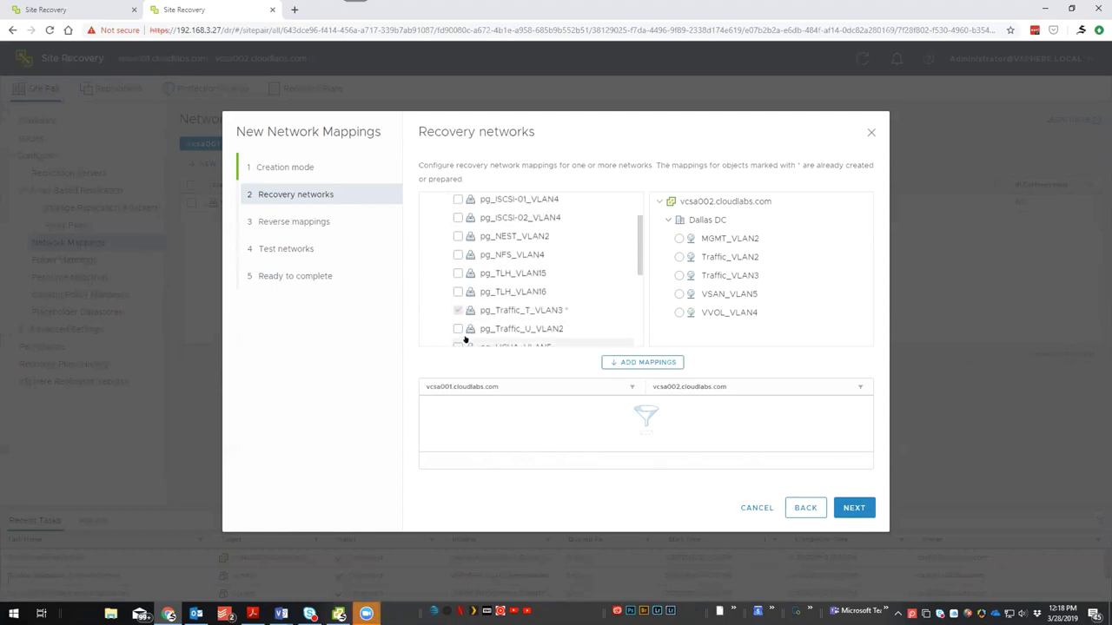
scroll(576, 259, down, 4)
scroll(591, 255, up, 3)
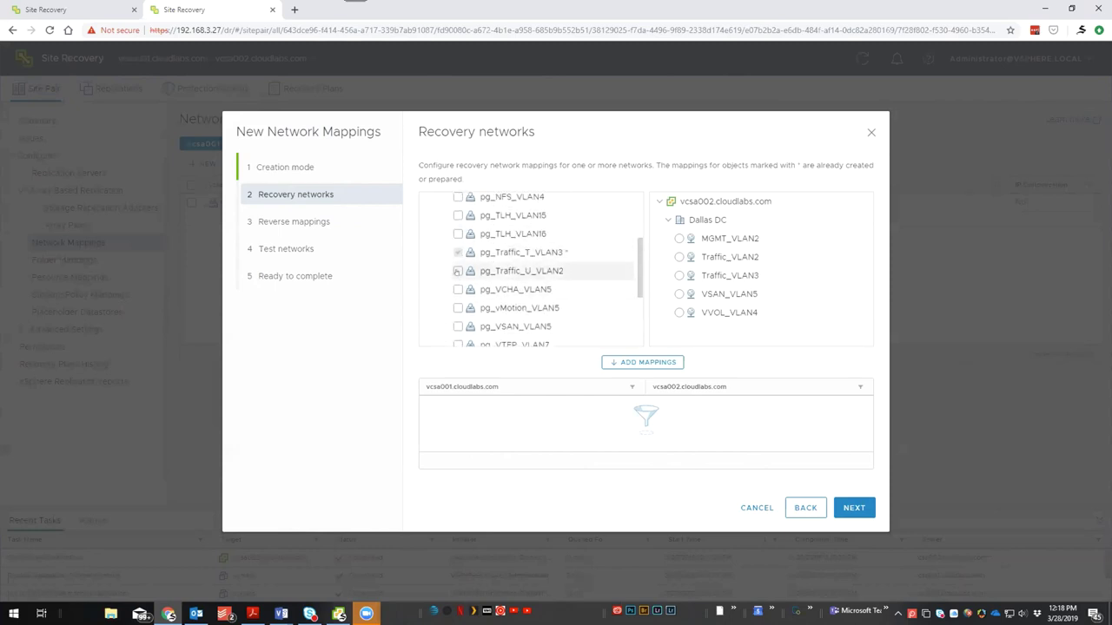
click(457, 271)
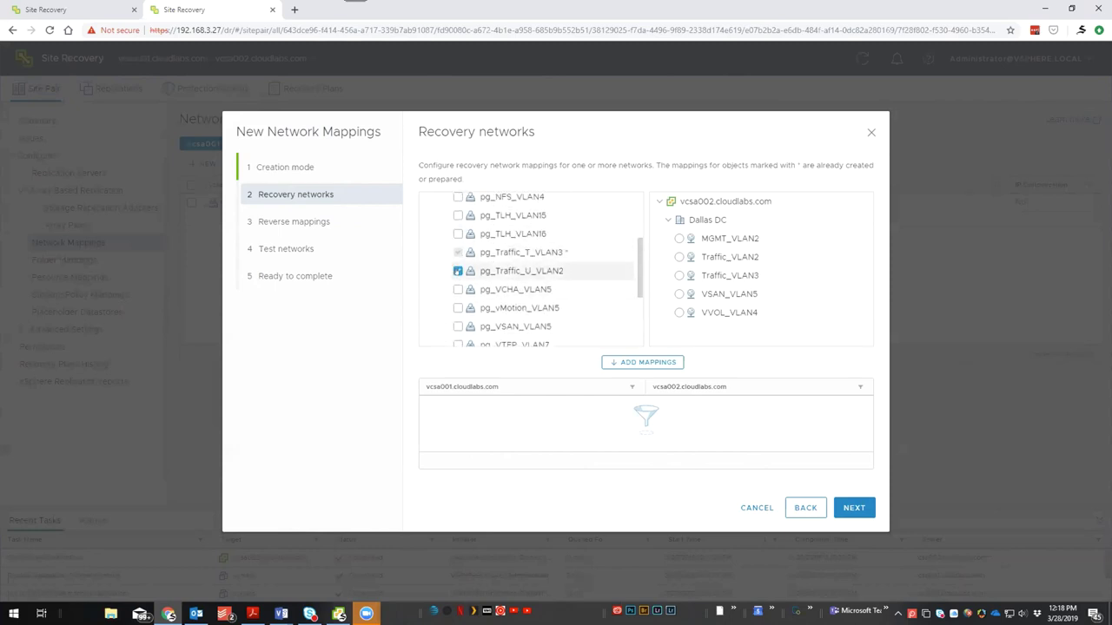
click(679, 240)
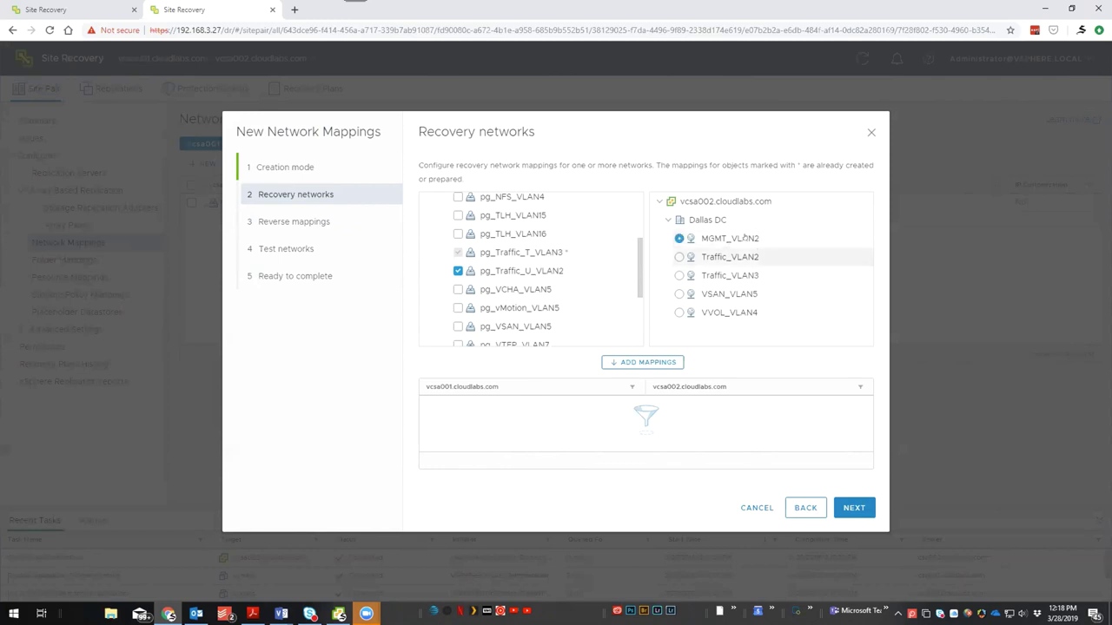
click(638, 362)
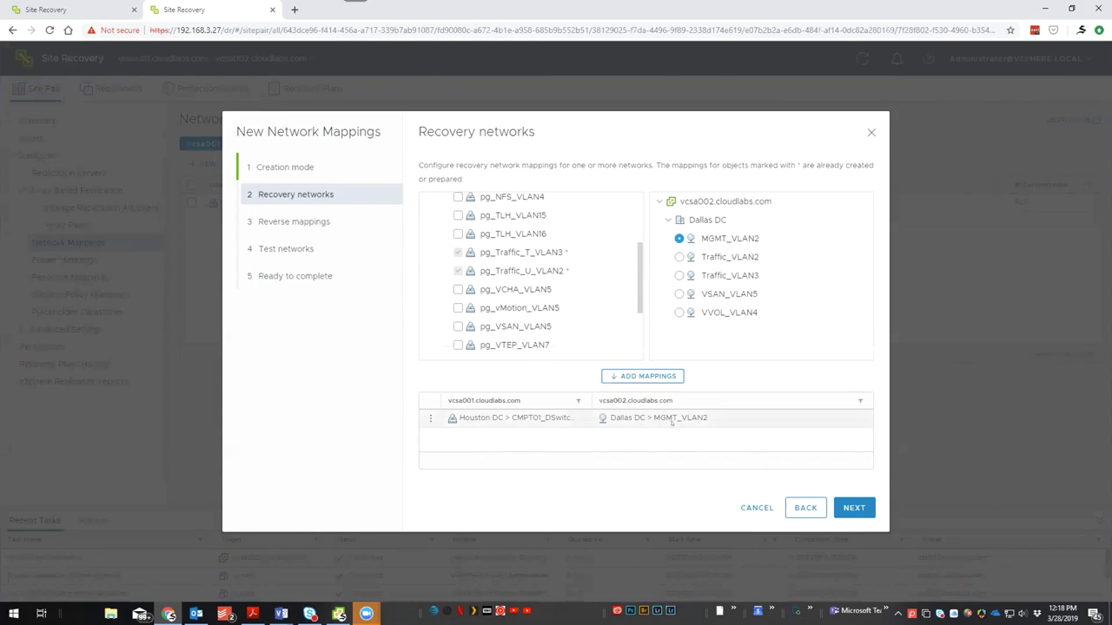
- Include the reverse mapping from Dallas MGMT_VLAN2 to Houston pg_Traffic_U_VLAN2 and continue to the test networks
click(855, 509)
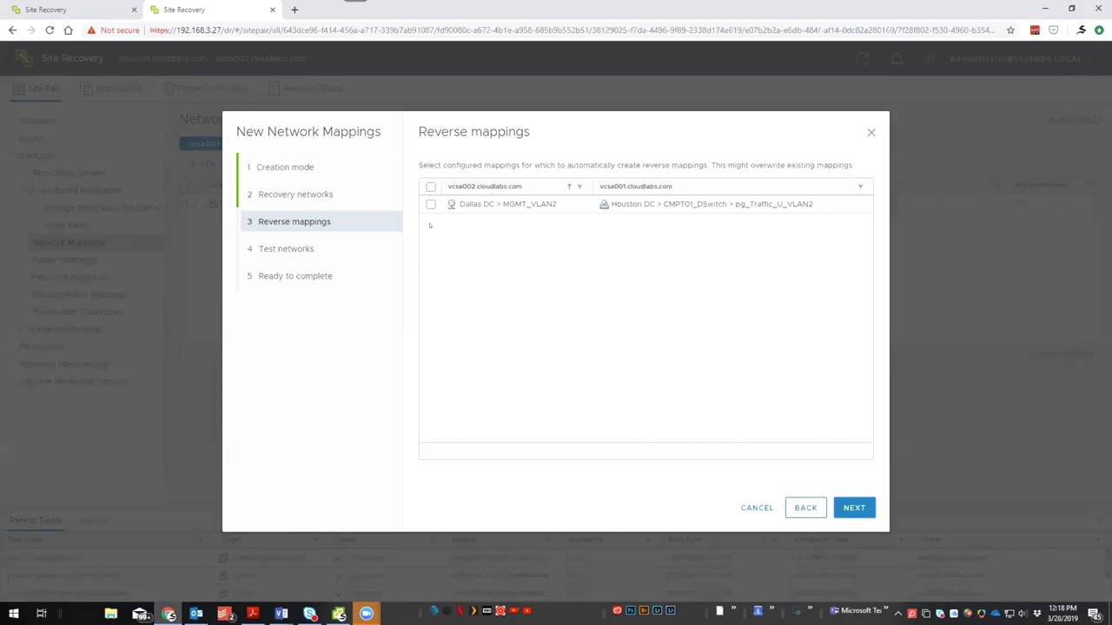
click(431, 205)
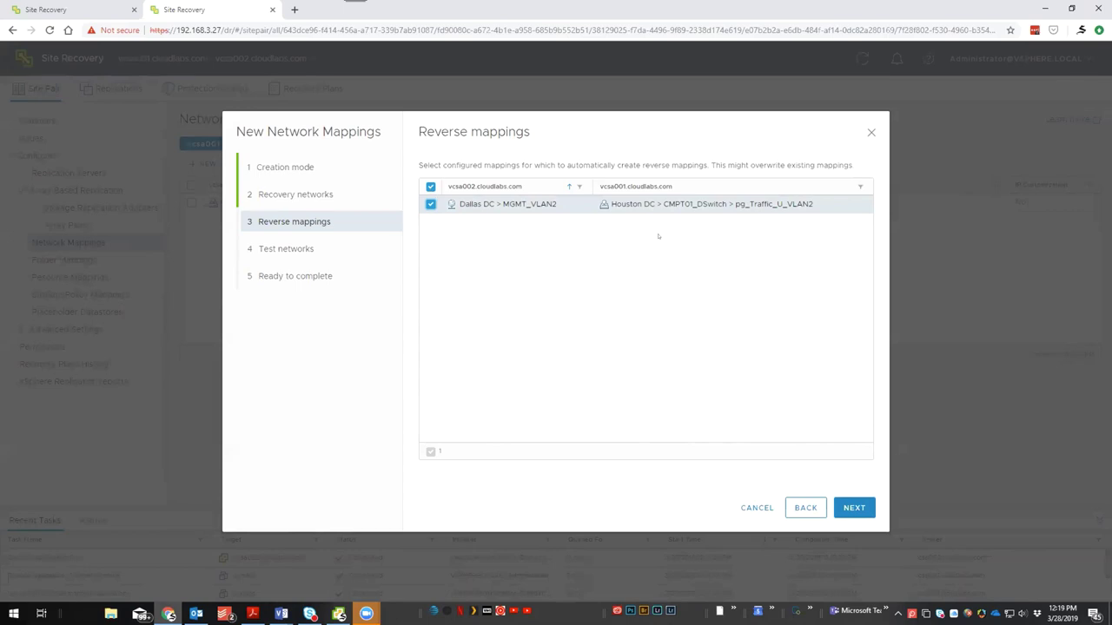
click(853, 508)
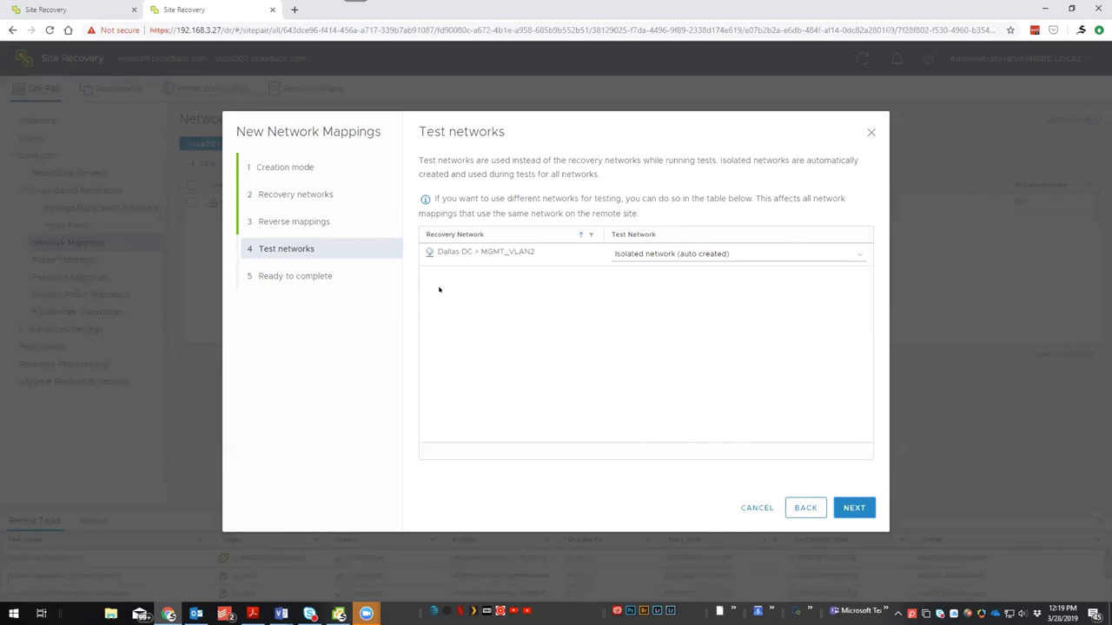
- Keep the auto-created isolated network as the test network for Dallas MGMT_VLAN2 and finish creating the network mapping
click(855, 253)
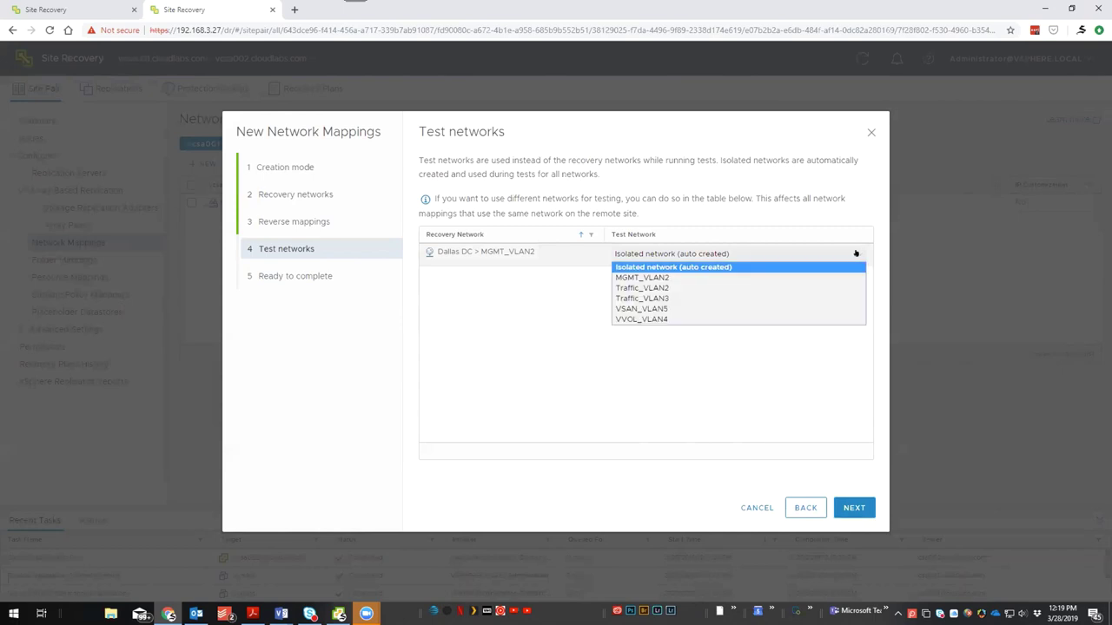
click(856, 253)
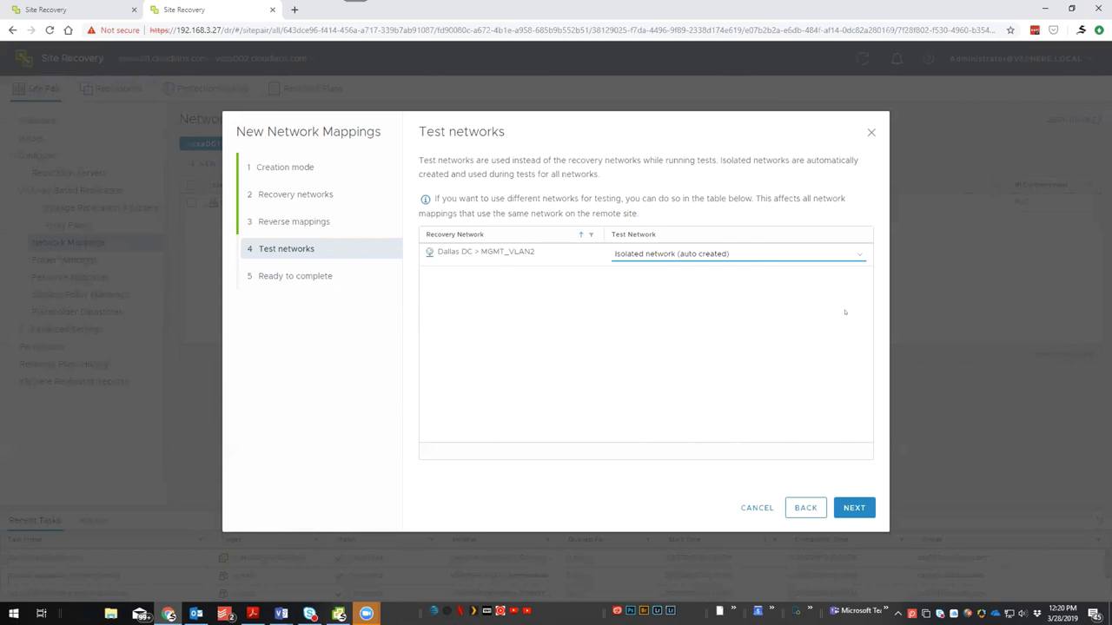
click(857, 255)
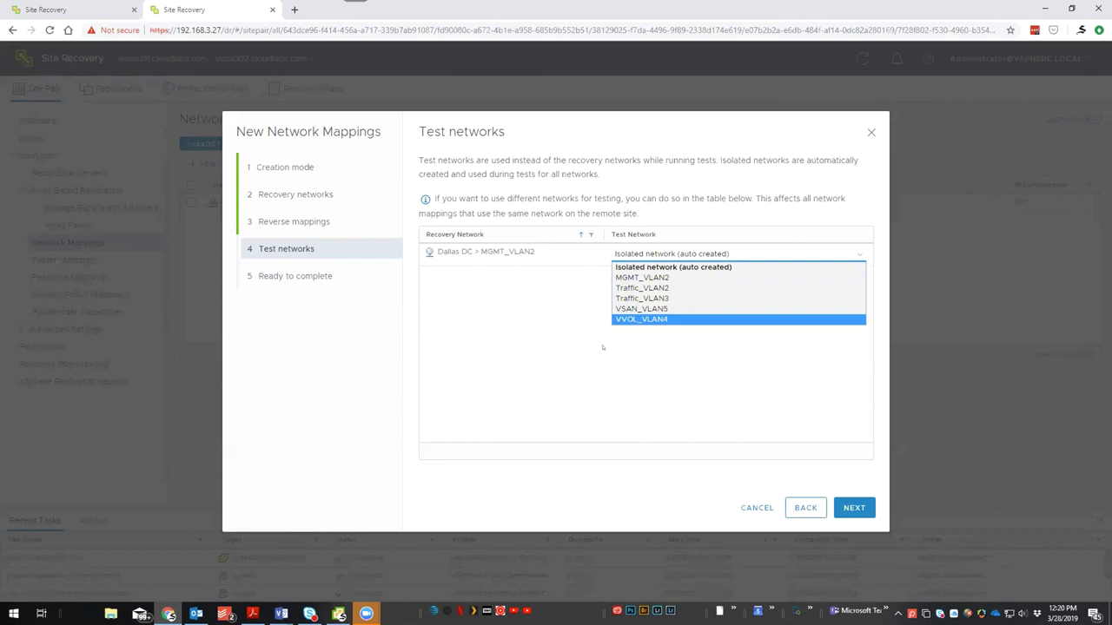
click(674, 267)
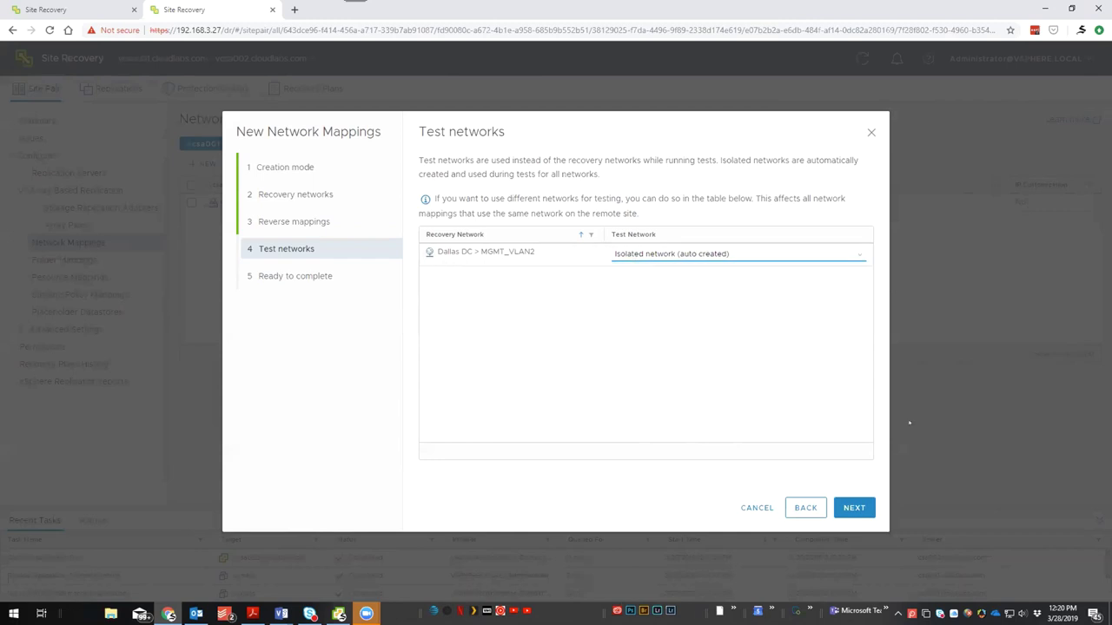
click(835, 508)
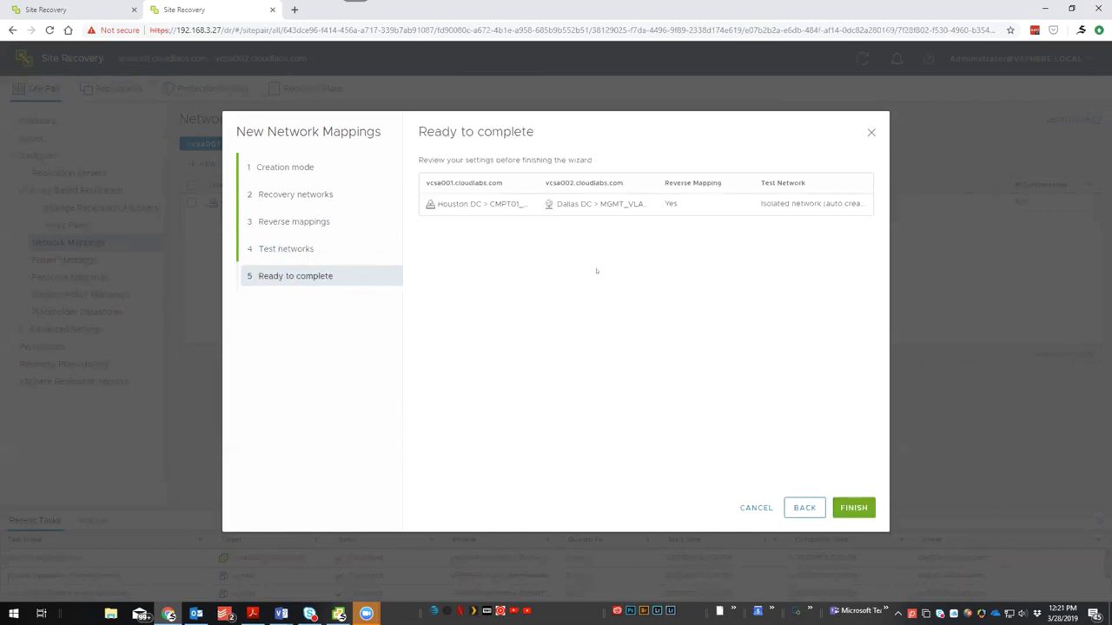
click(854, 507)
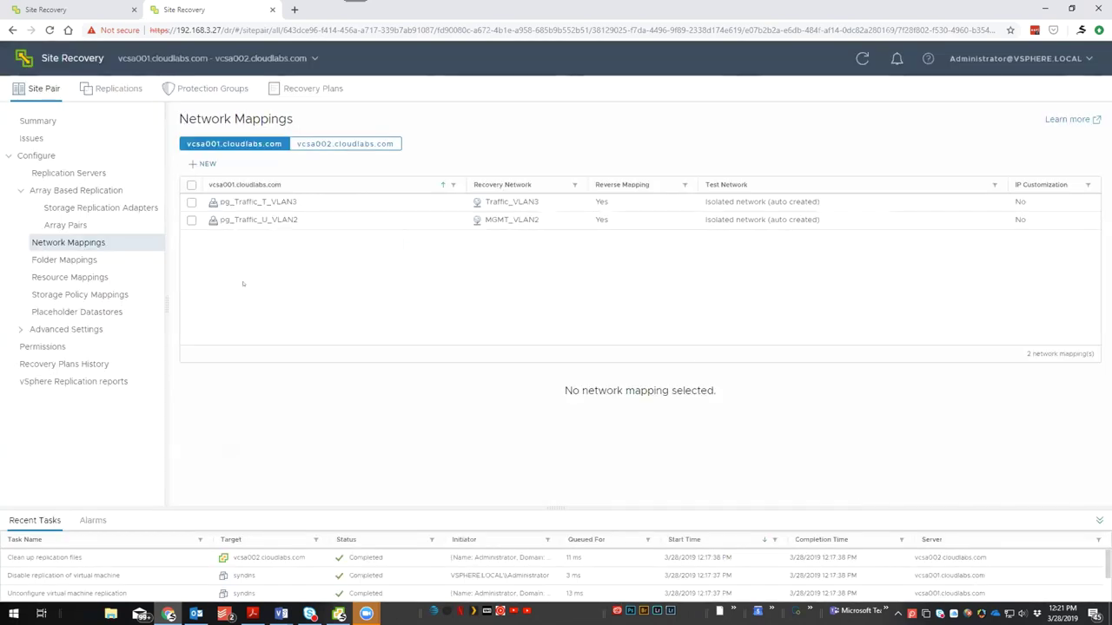
- Review the folder mappings and preview manually mapping Houston folders to the Dallas SRM LAB folder without creating a mapping
click(40, 260)
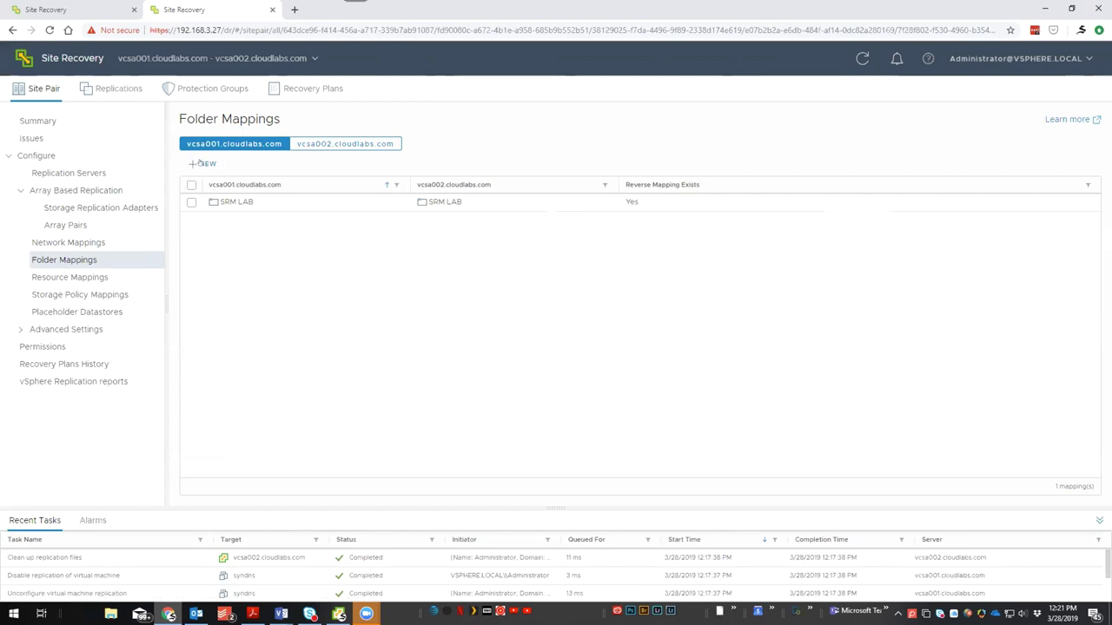
click(203, 163)
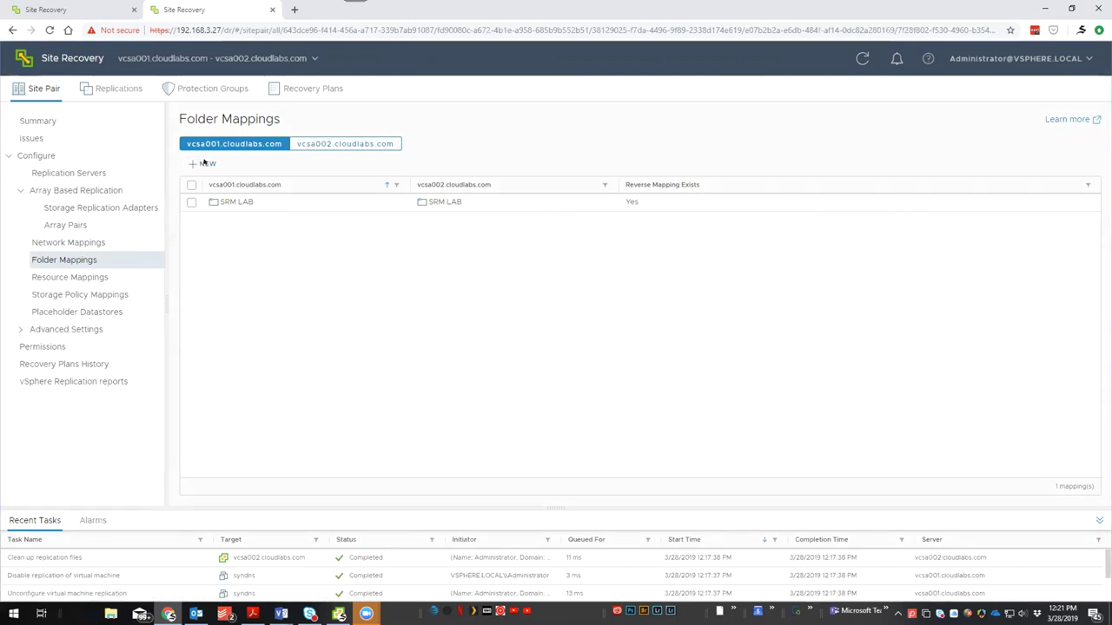
click(422, 221)
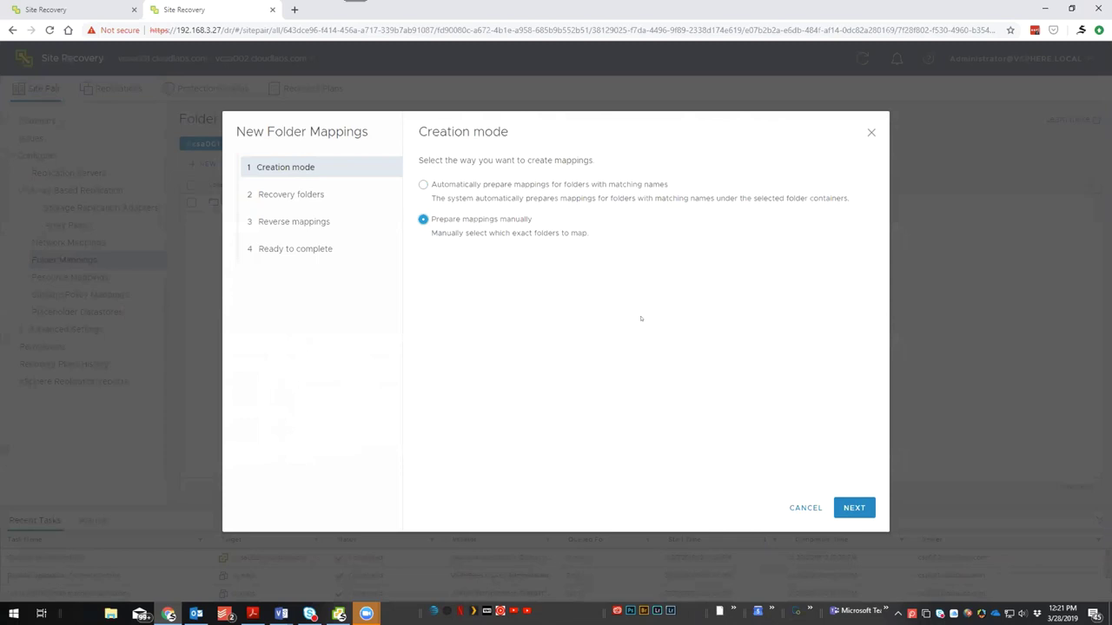
click(854, 508)
click(434, 219)
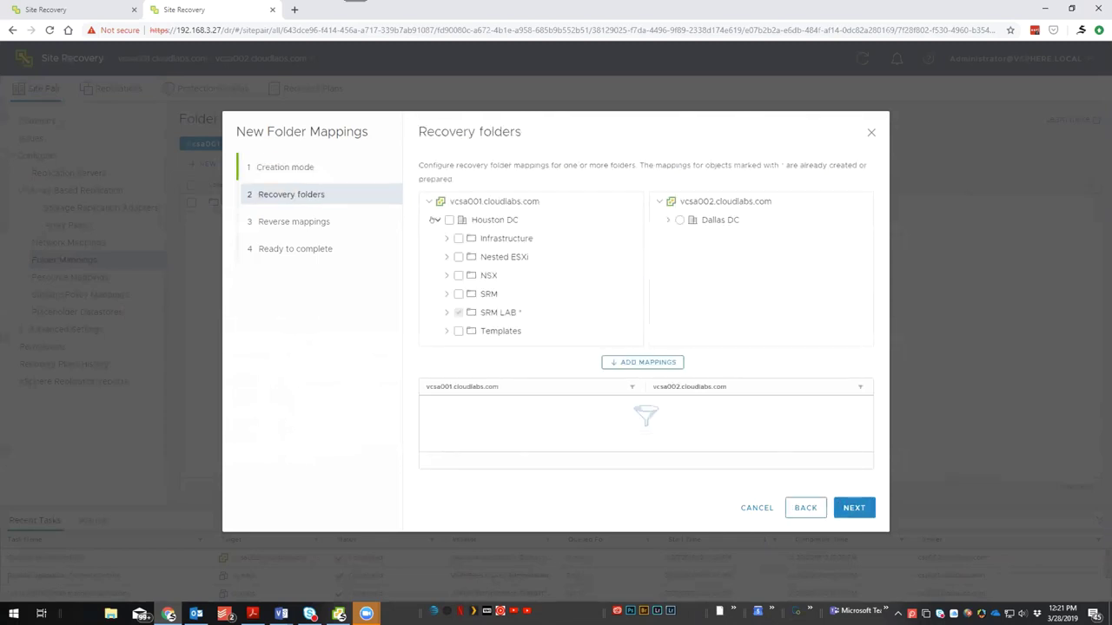
click(446, 312)
click(667, 220)
click(688, 275)
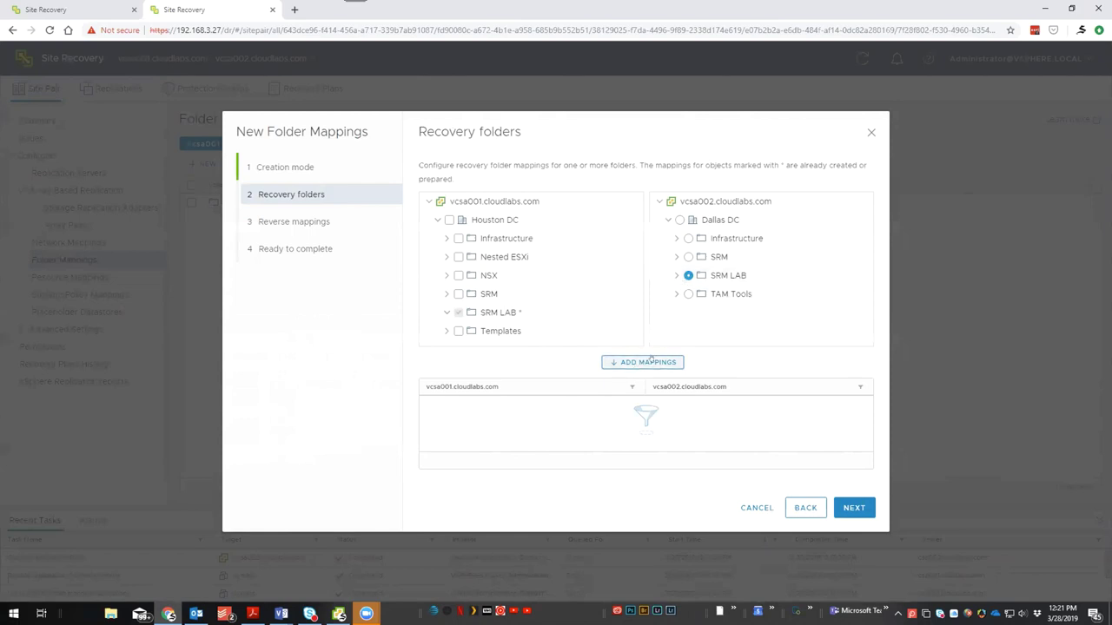
click(677, 276)
click(759, 507)
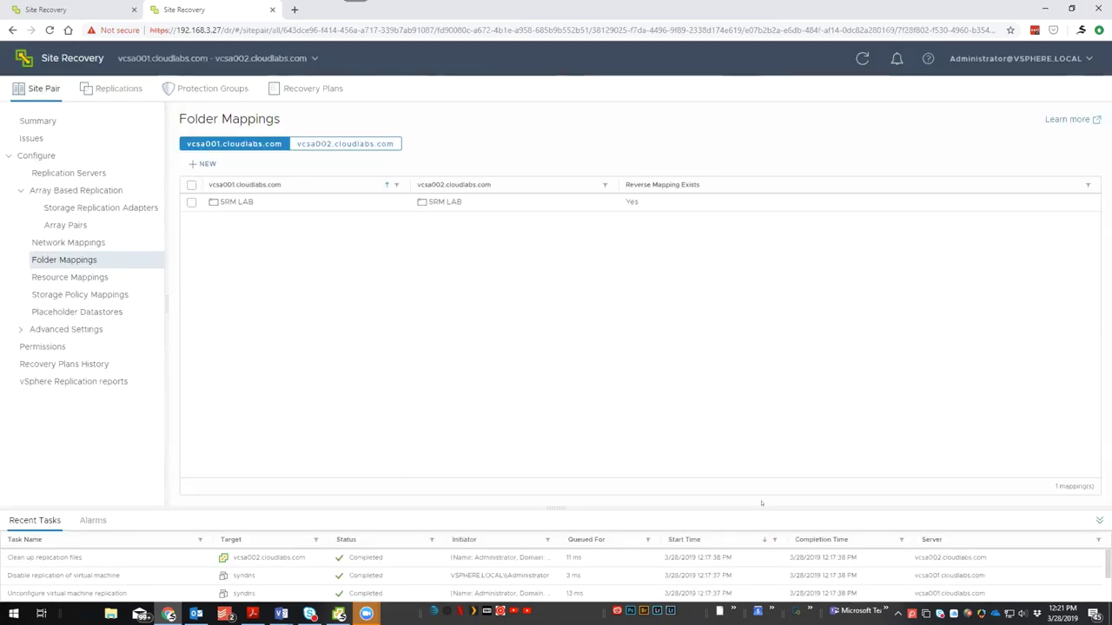
- Review the Compute01 resource mapping and preview the New Resource Mappings wizard for Houston and Dallas without creating a mapping
click(64, 277)
click(191, 203)
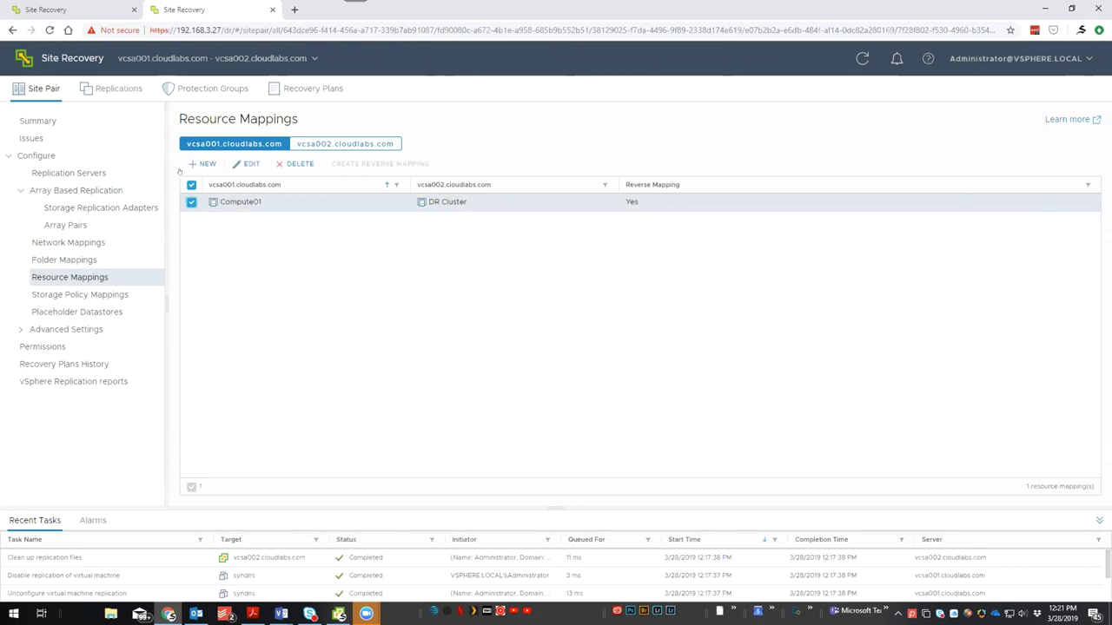
click(204, 165)
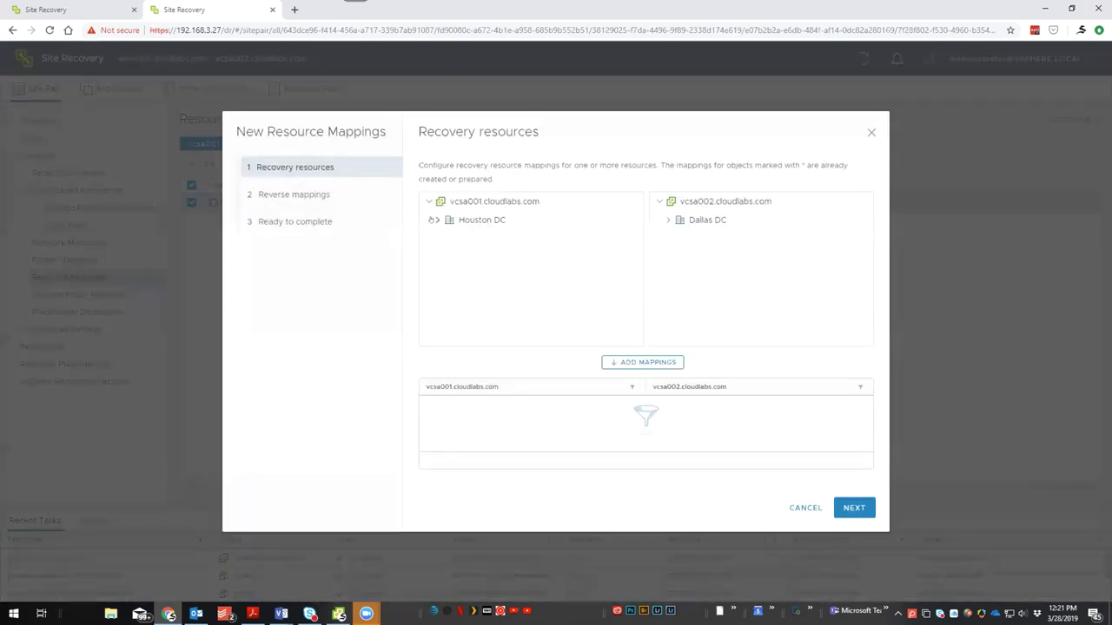
click(432, 220)
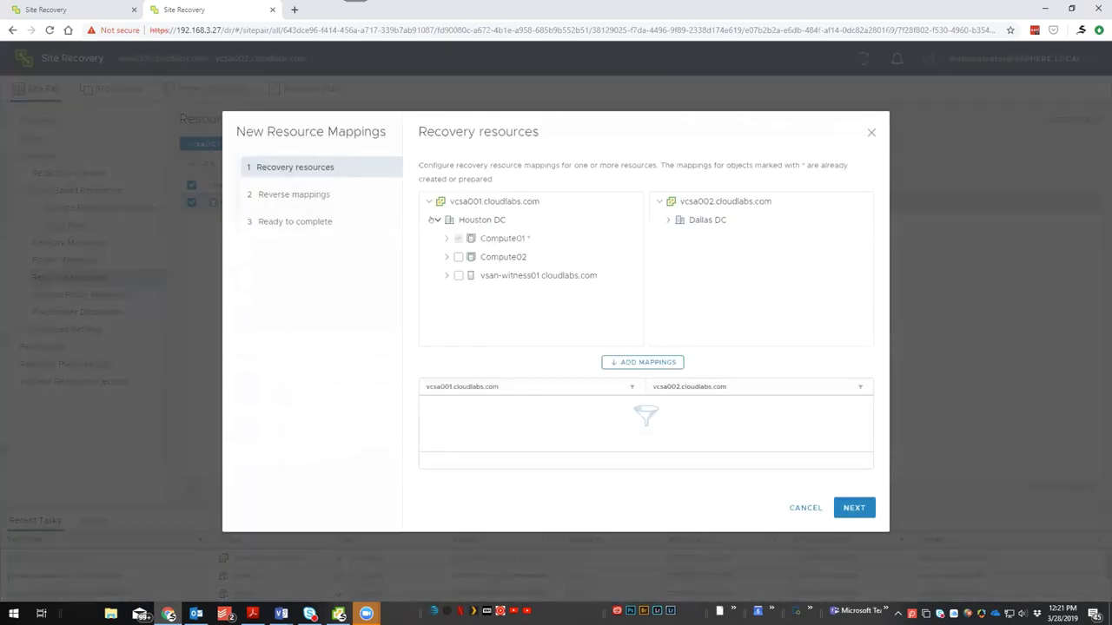
click(666, 221)
click(677, 238)
click(688, 239)
click(803, 511)
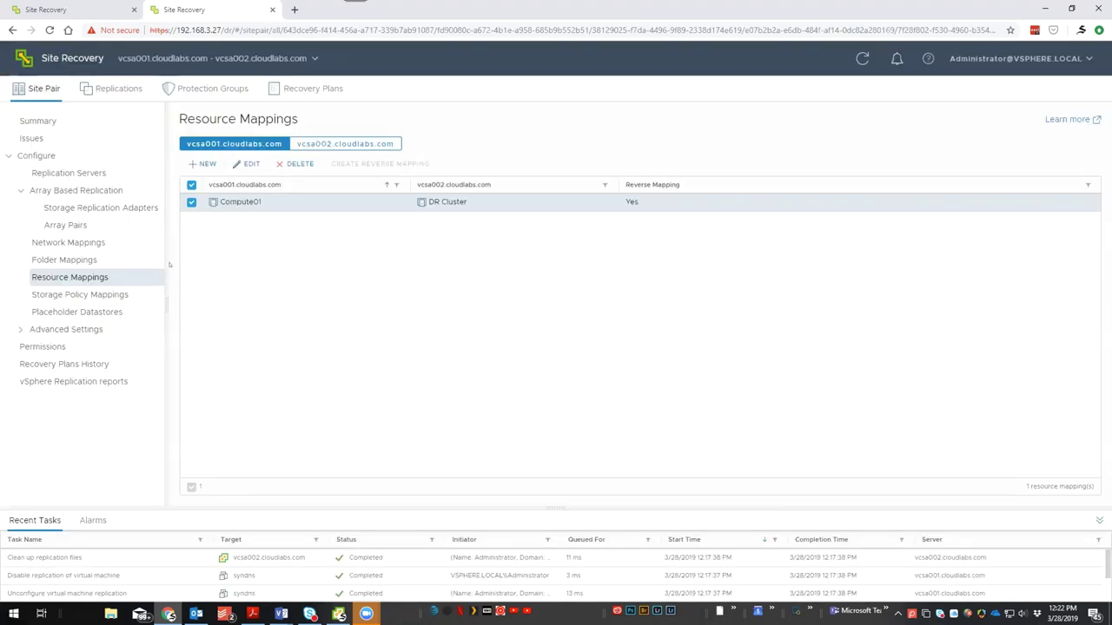
- Review the storage policy mappings and placeholder datastores, checking which datastores could be added as placeholders without adding any
click(71, 294)
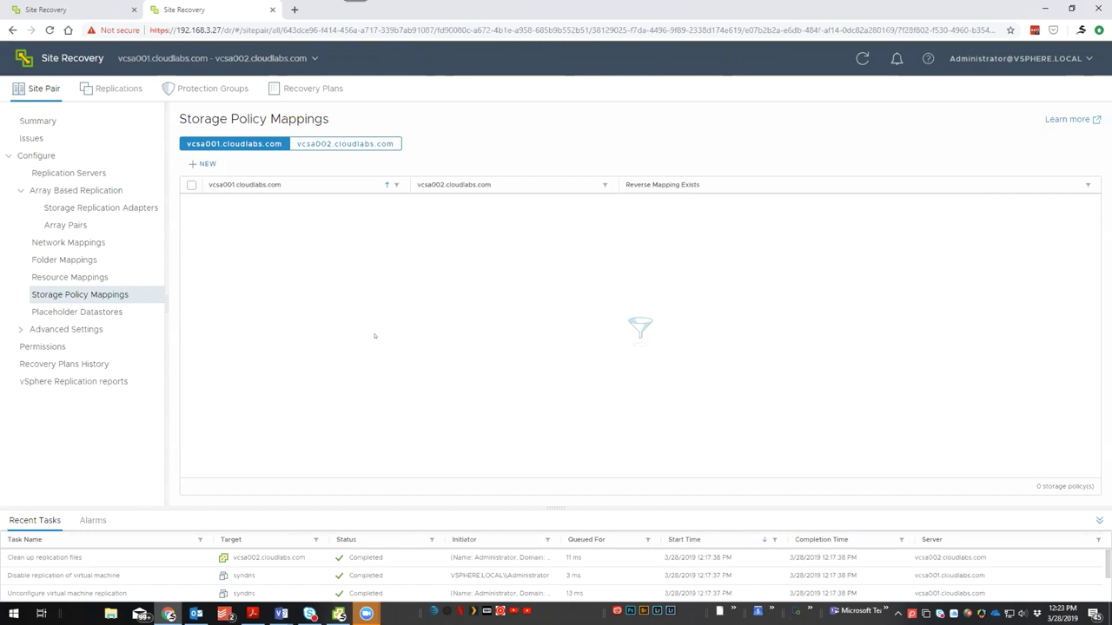
click(74, 312)
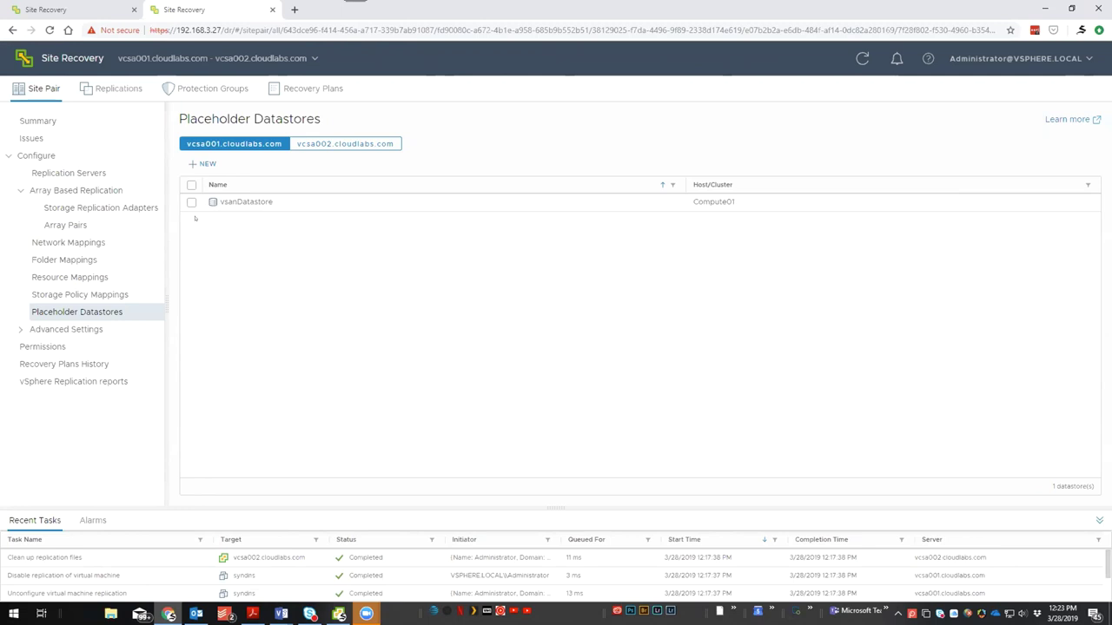
click(203, 163)
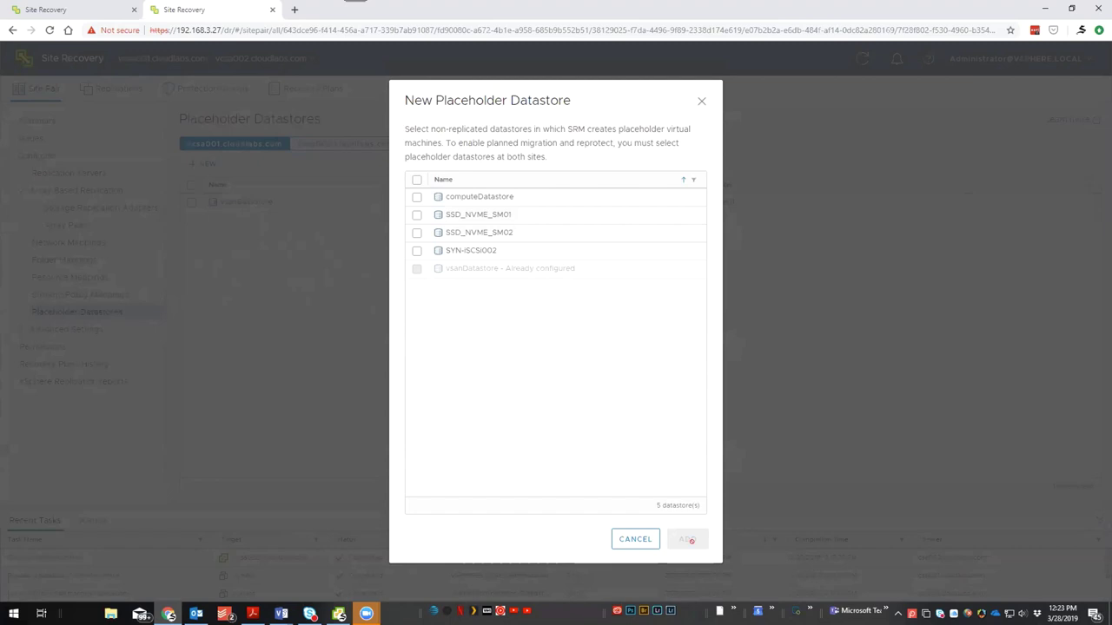
click(635, 538)
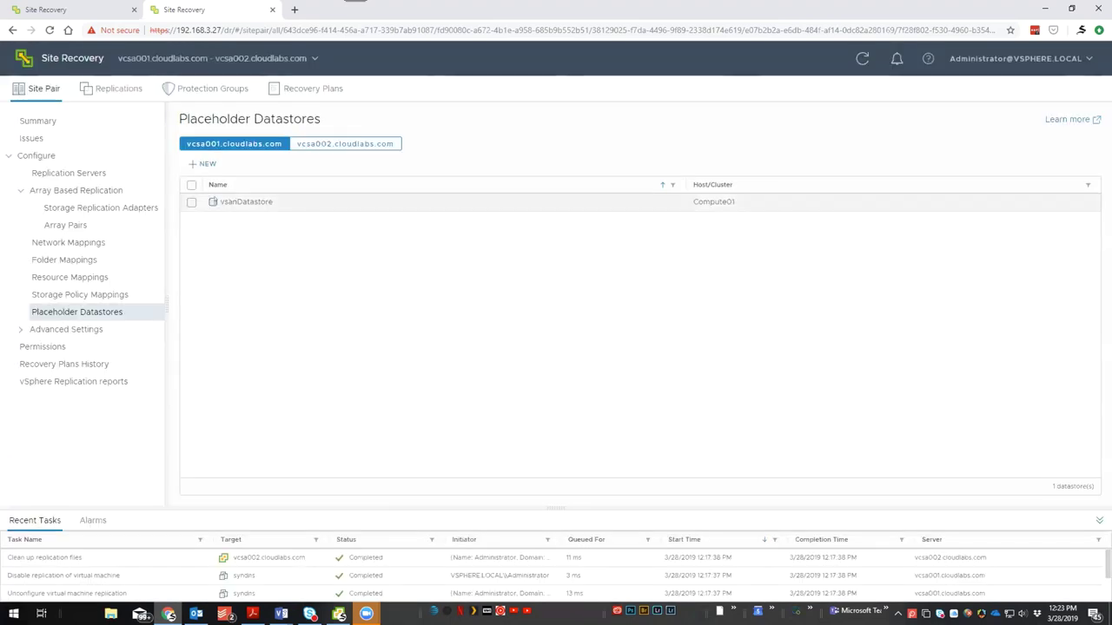
click(191, 202)
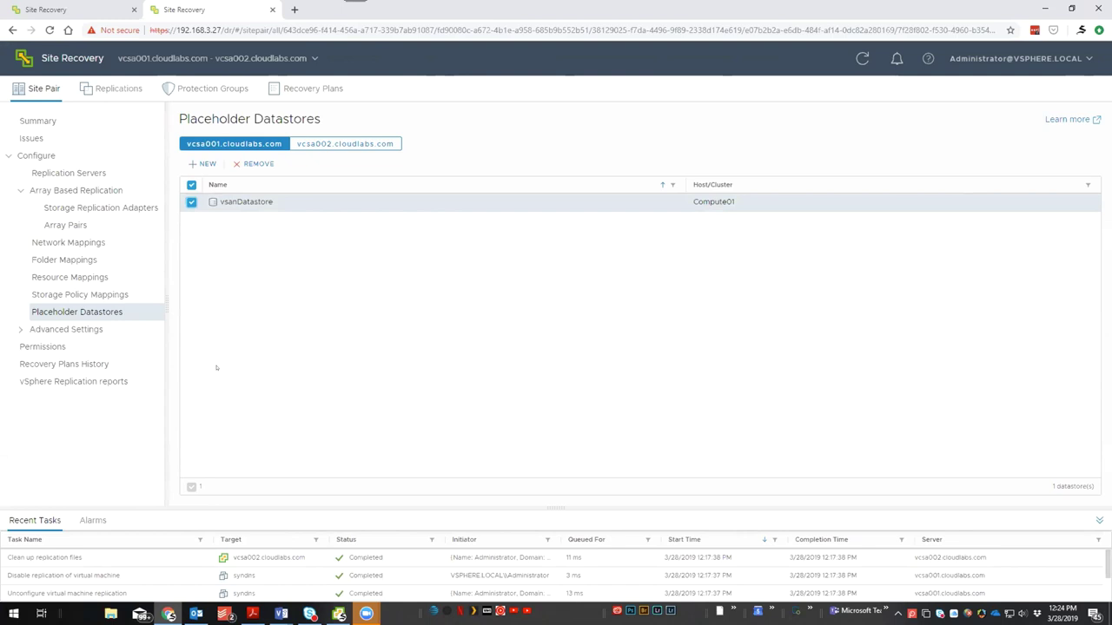
click(191, 202)
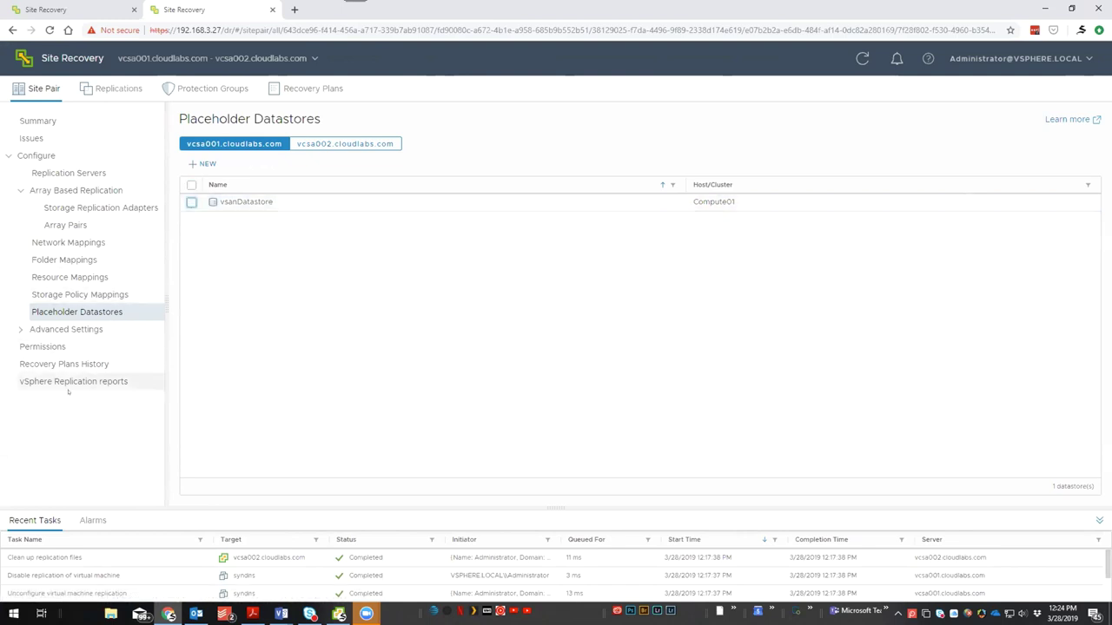
- Examine the recovery plans history, the vSphere Replication reports including RPO violations, and the site pair's issues
click(99, 365)
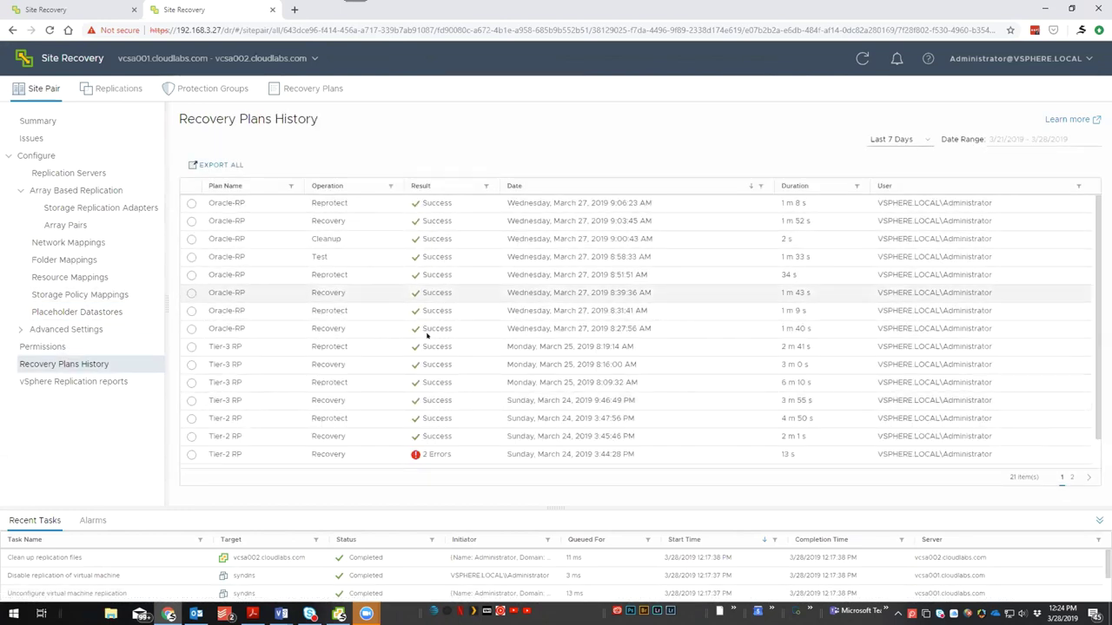
click(60, 383)
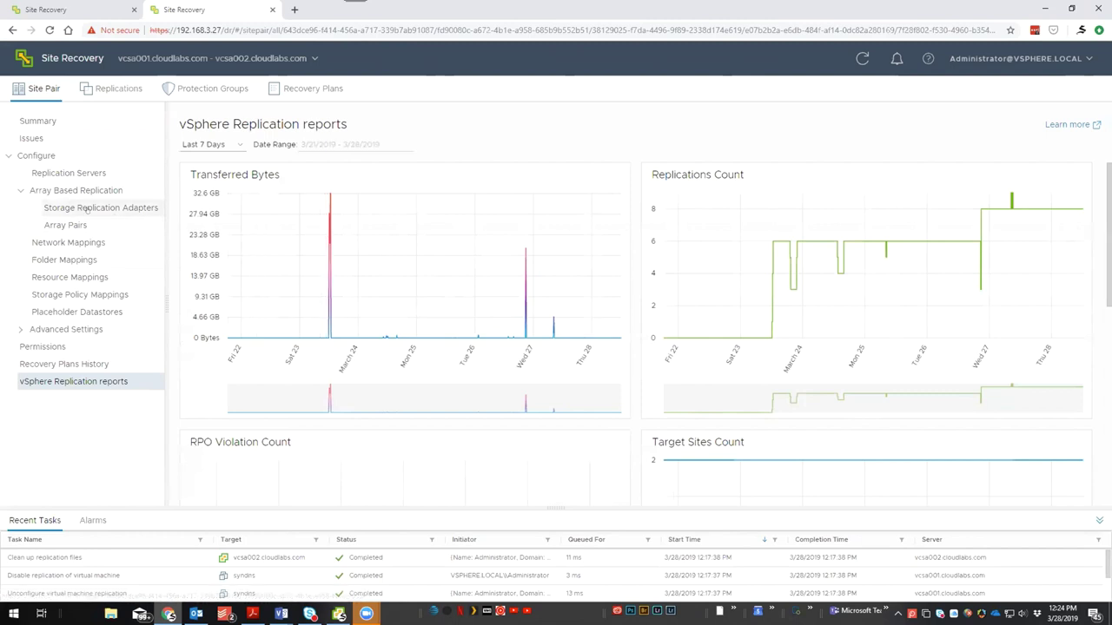
scroll(483, 429, down, 2)
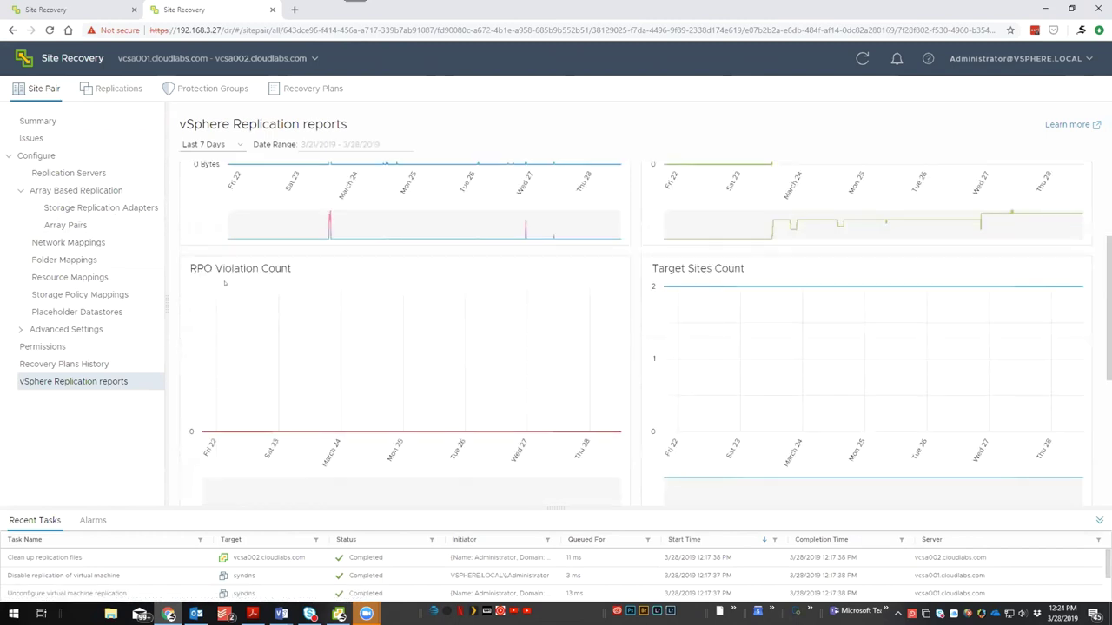
mouse_move(237, 291)
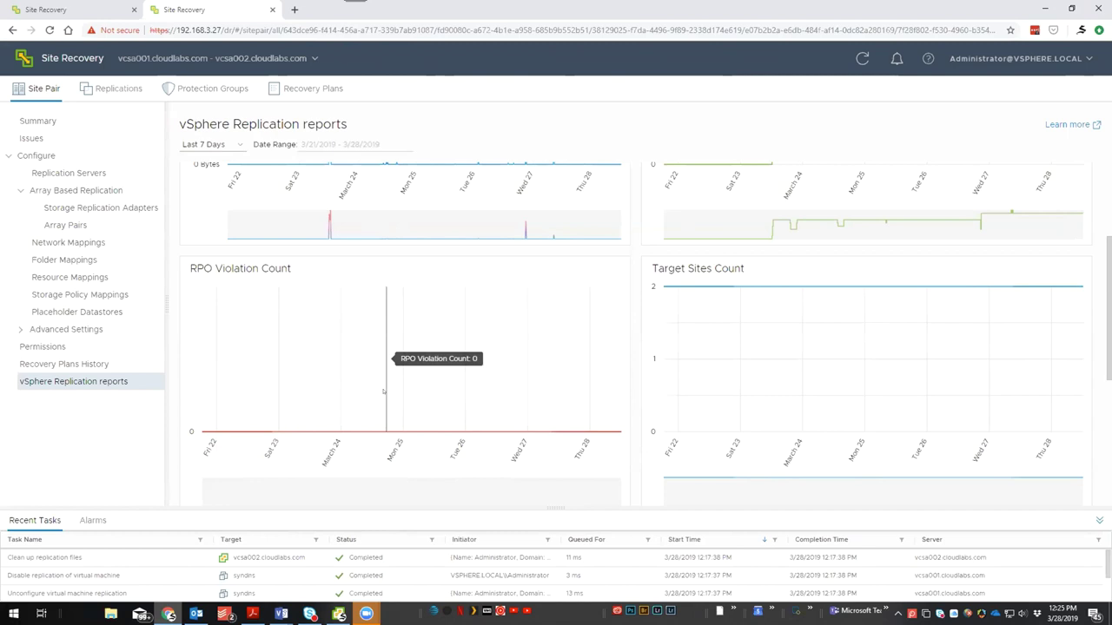
click(24, 136)
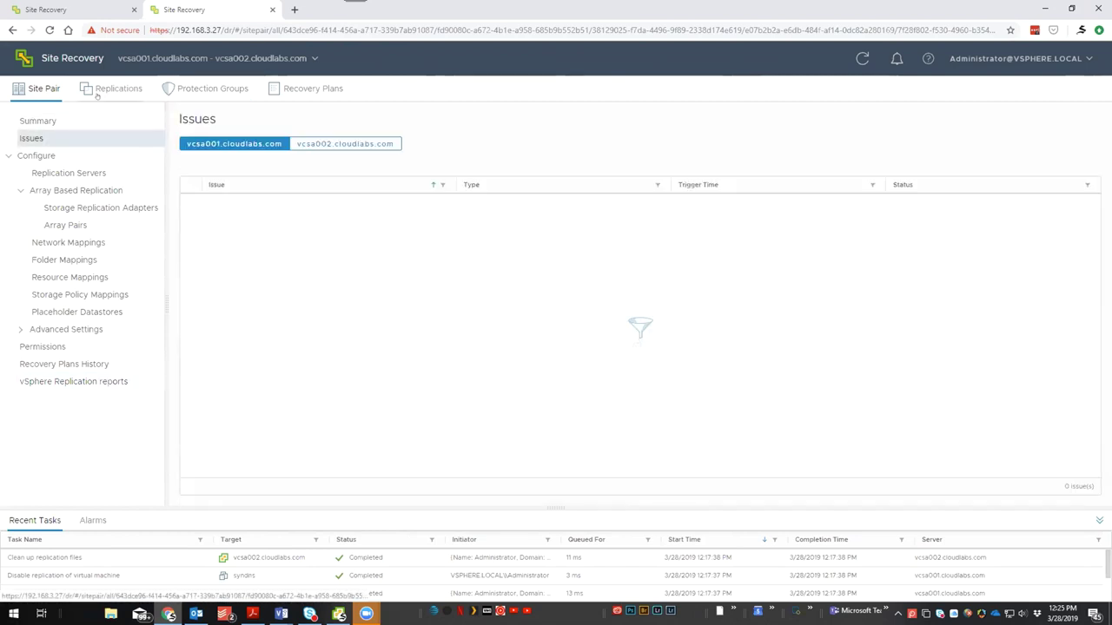
- Review the forward replications and protection groups, and preview the New Protection Group wizard without creating a group
click(113, 88)
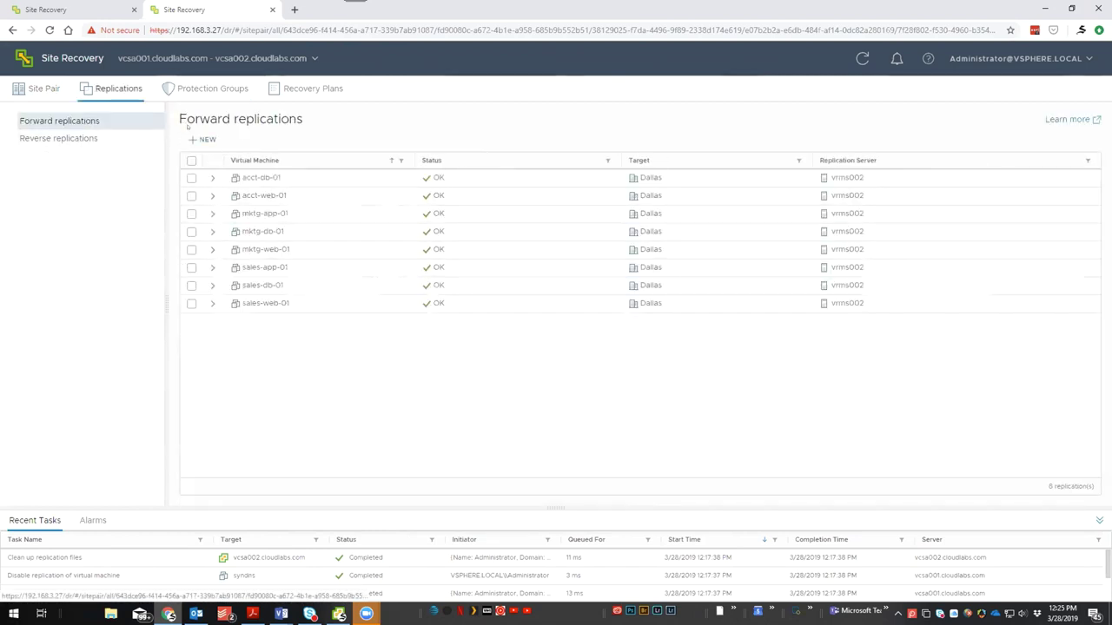
click(193, 90)
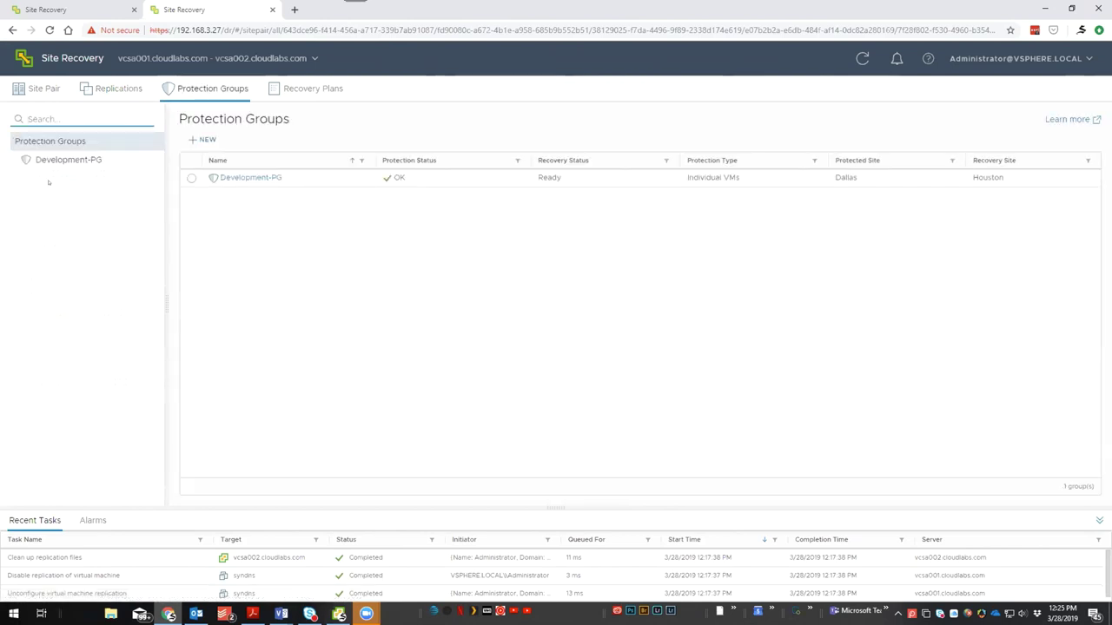
click(201, 139)
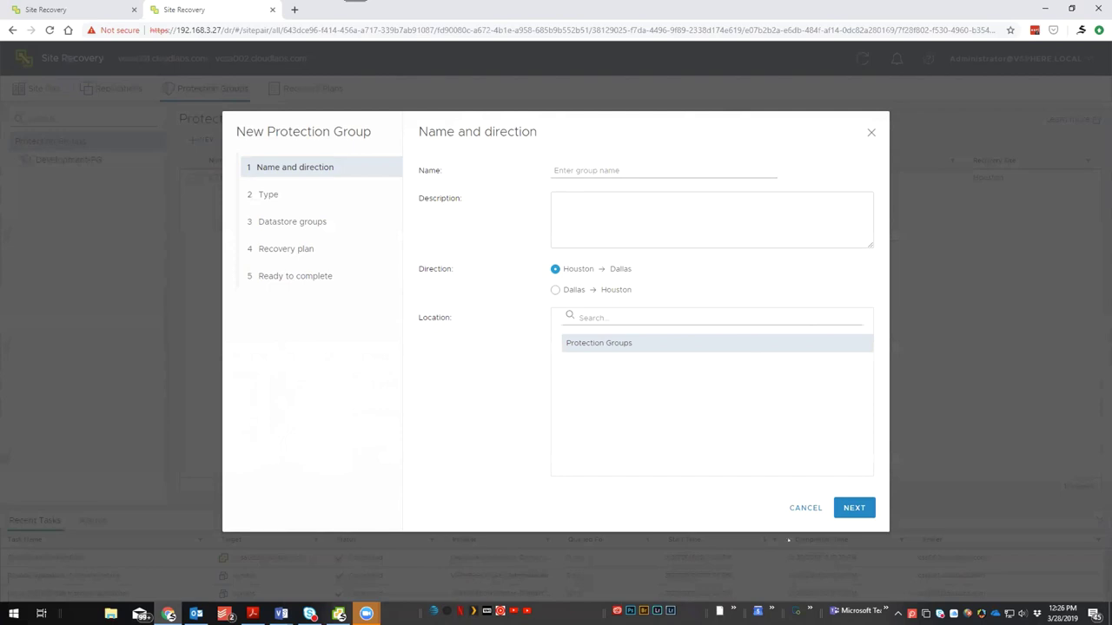
click(806, 498)
click(113, 88)
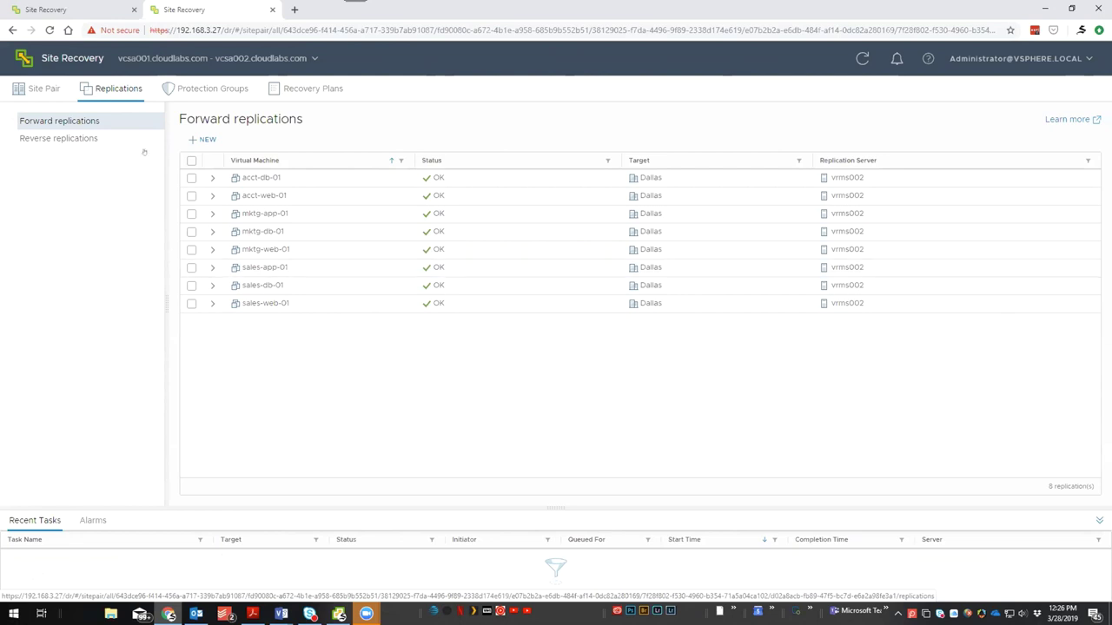
click(197, 96)
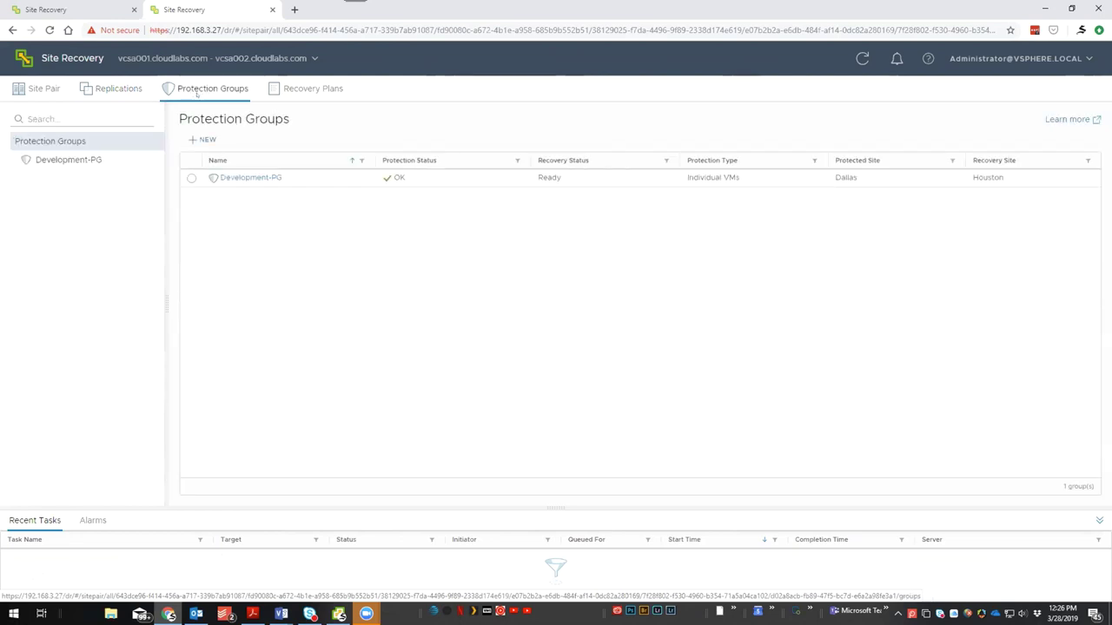
- Start a new protection group named MKTG-PG from Houston to Dallas, using the Individual VMs (vSphere Replication) type
click(207, 139)
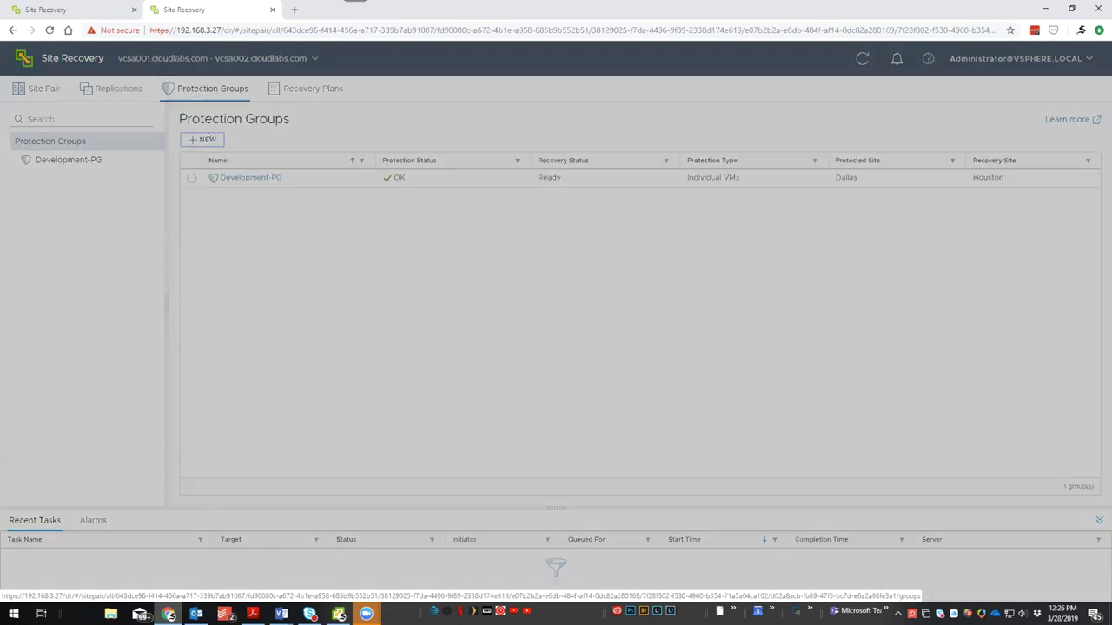
click(632, 163)
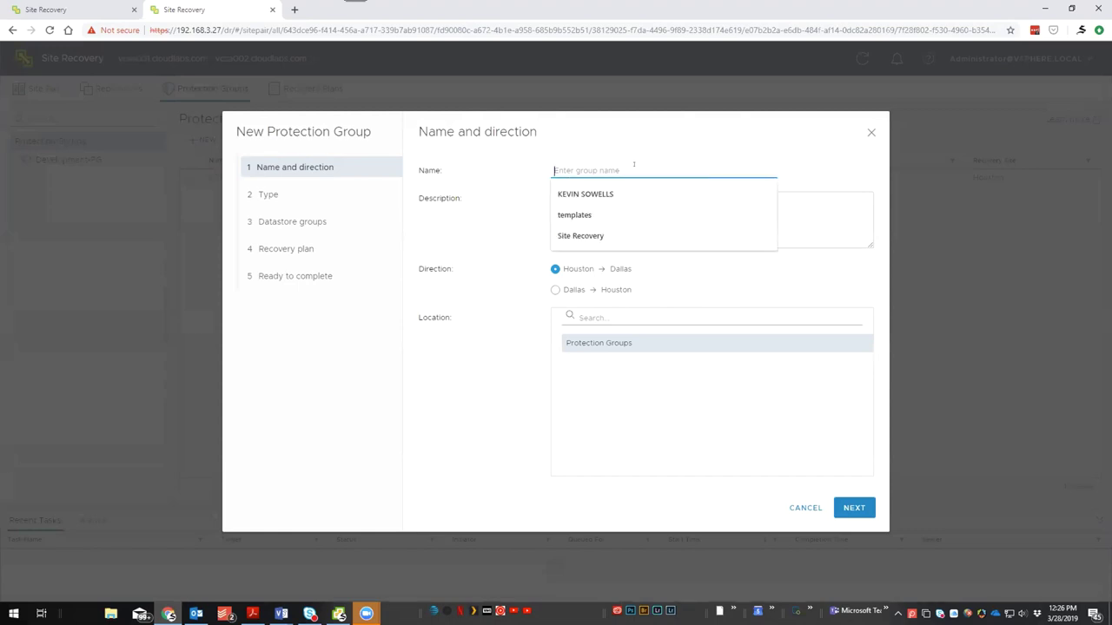
text(MKTG)
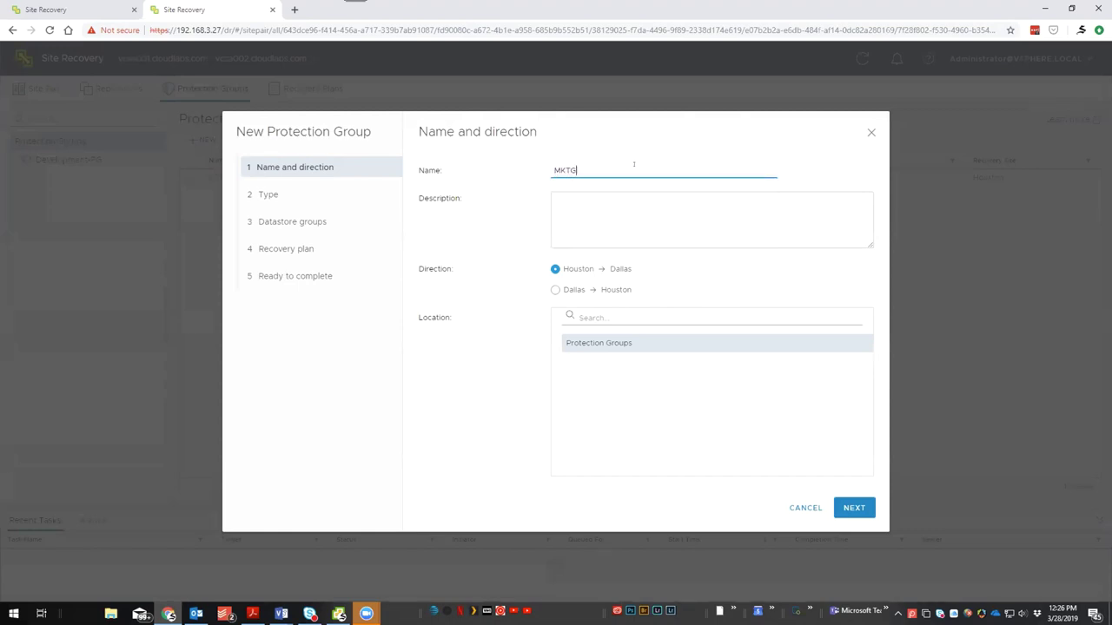
text(-PG)
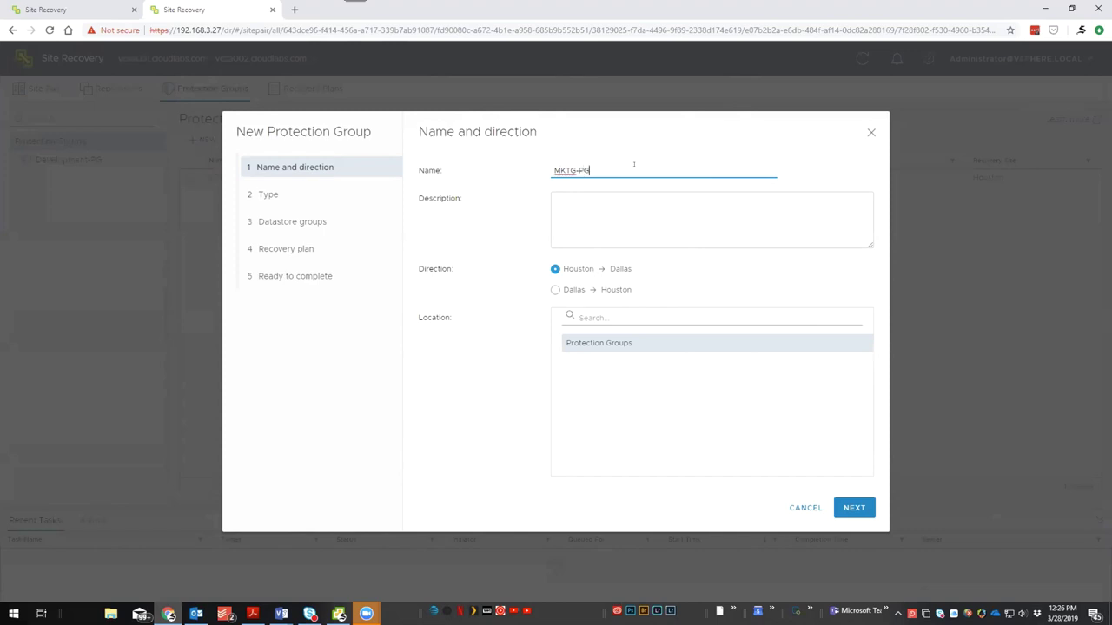
click(847, 507)
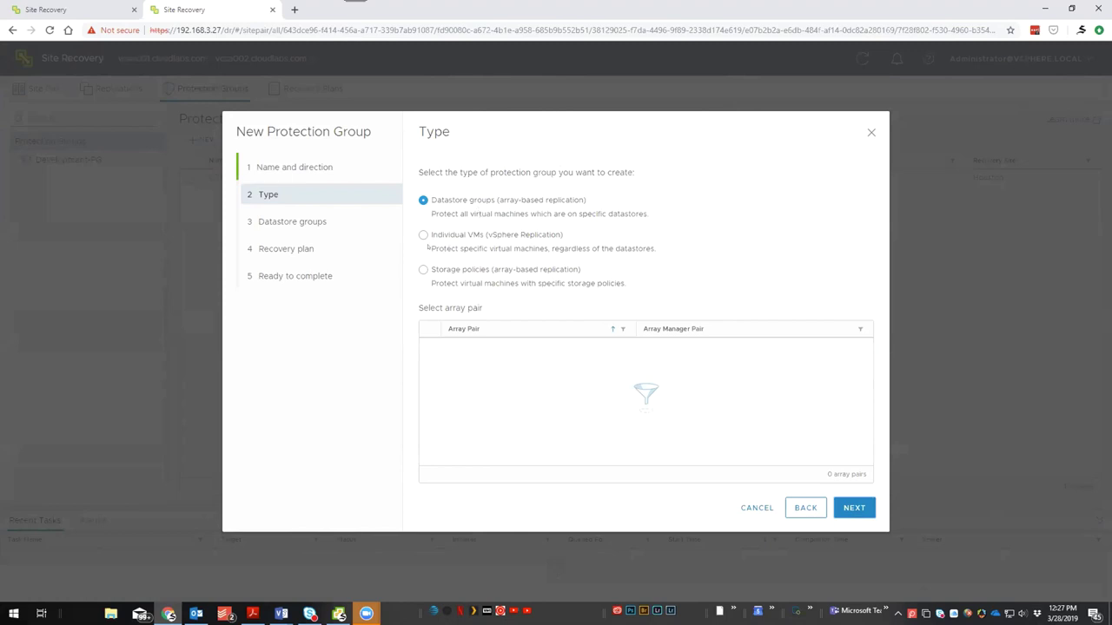
click(423, 235)
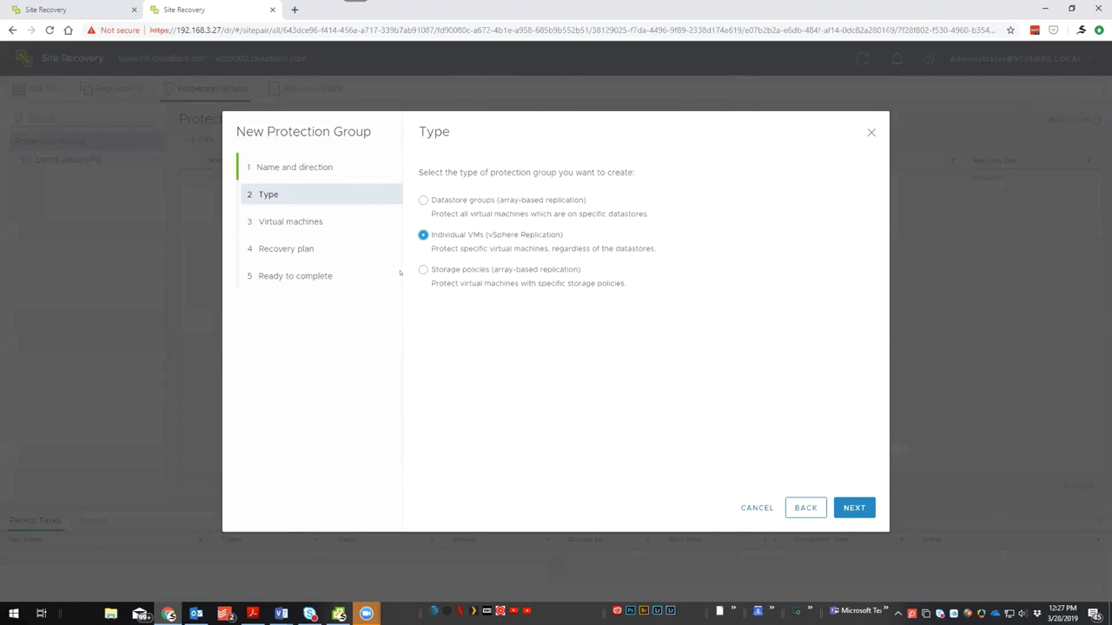
click(851, 509)
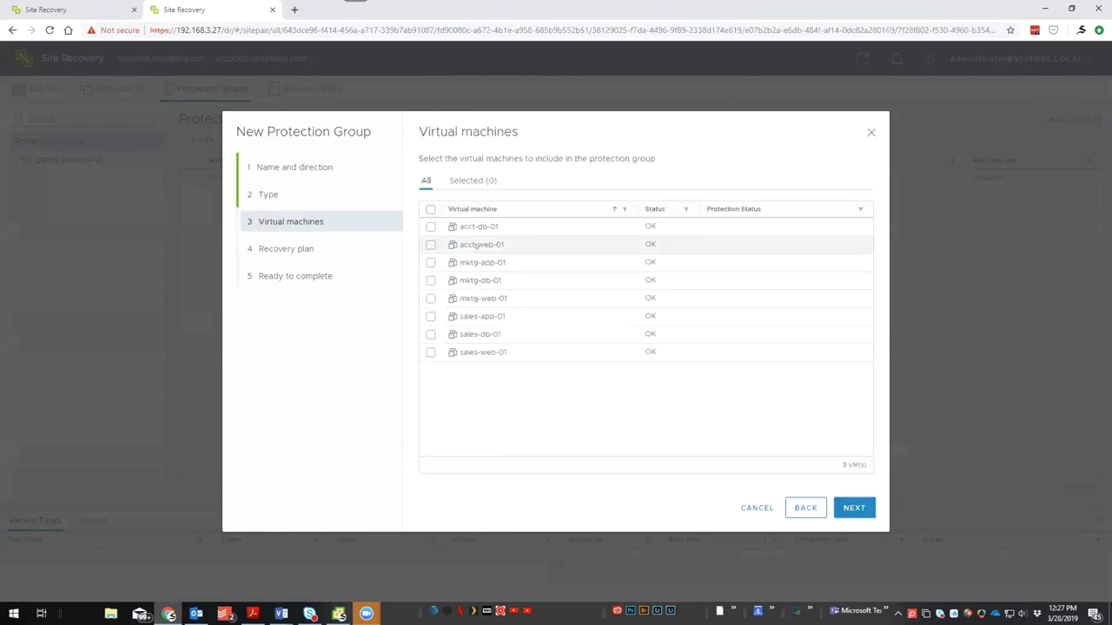
- Include the virtual machines mktg-web-01, mktg-app-01 and mktg-db-01 in the protection group
click(431, 298)
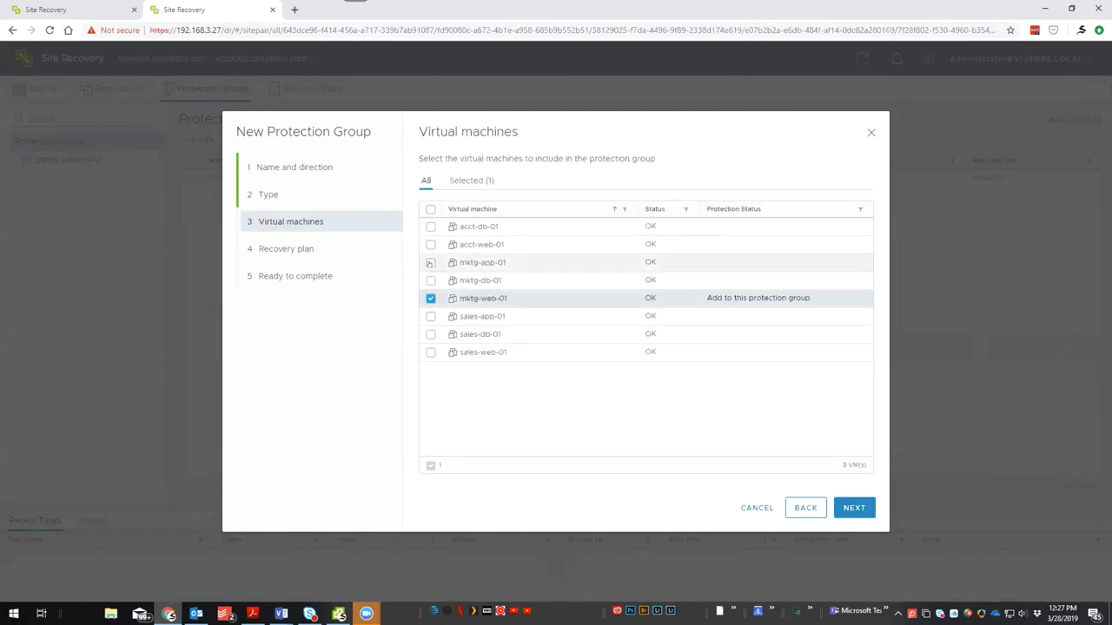
click(430, 263)
click(430, 281)
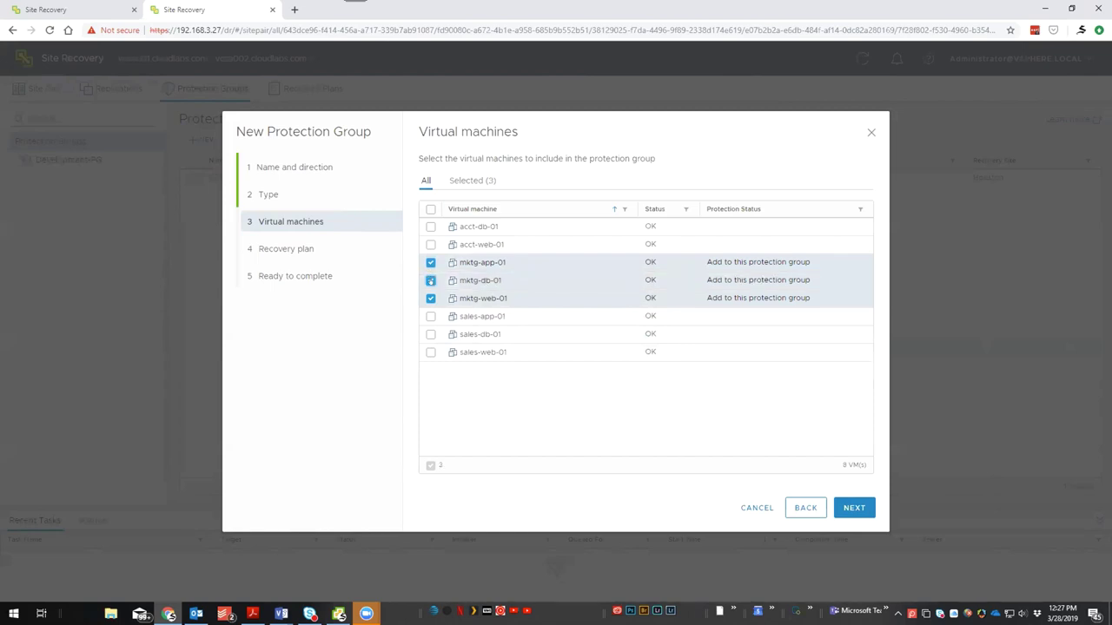
click(854, 507)
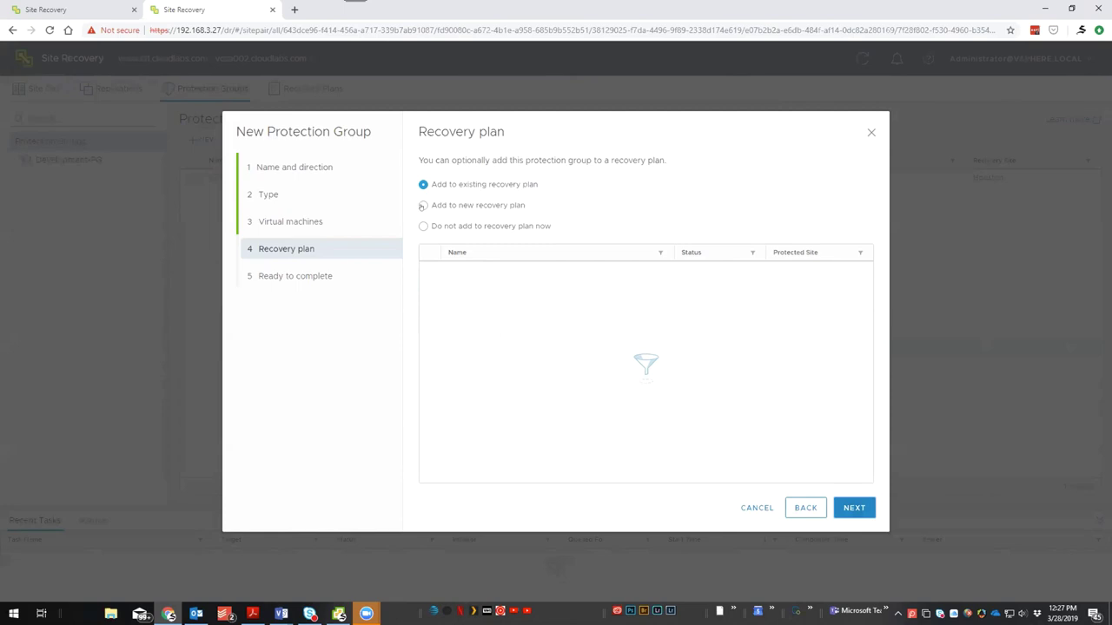
- Add the protection group to a new recovery plan named MKTG-RP and finish creating the group
click(423, 205)
click(516, 248)
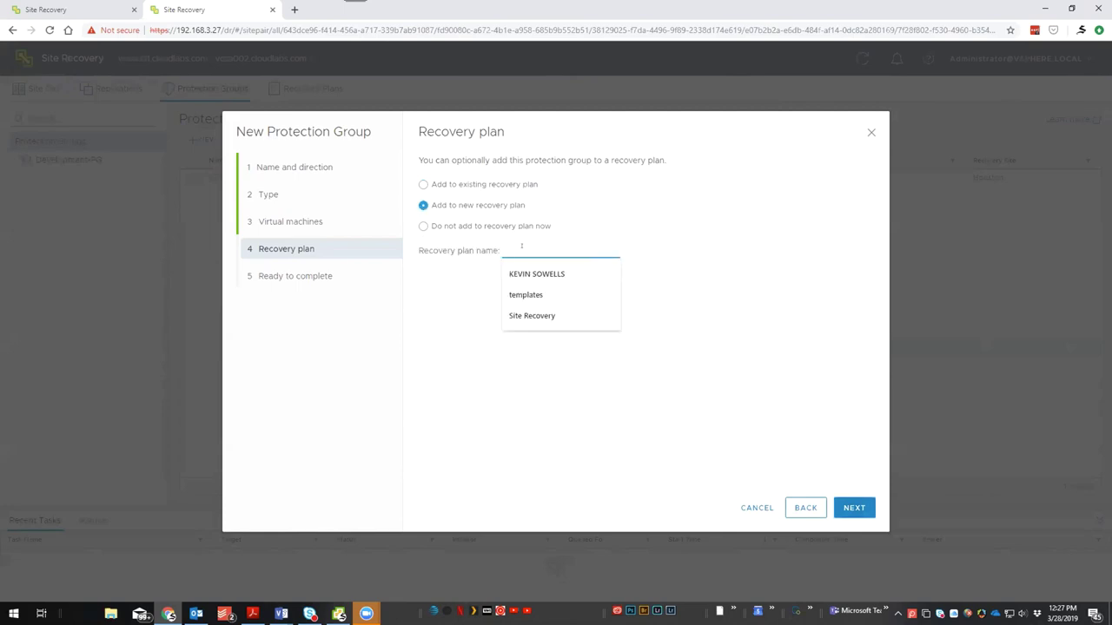
text(MXT)
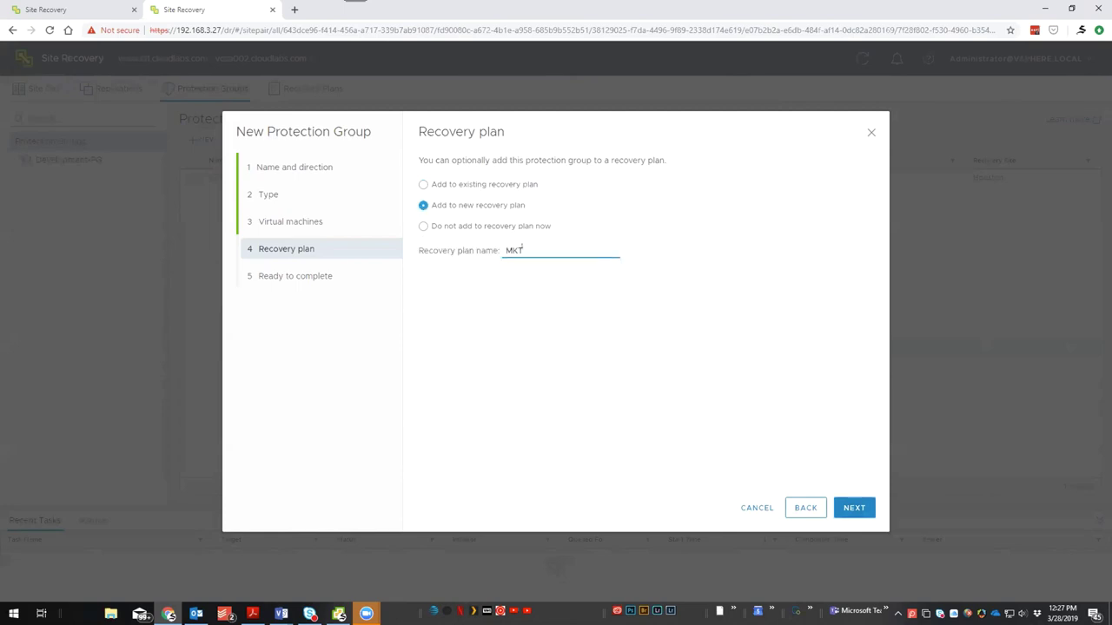
text(G-RP)
click(848, 505)
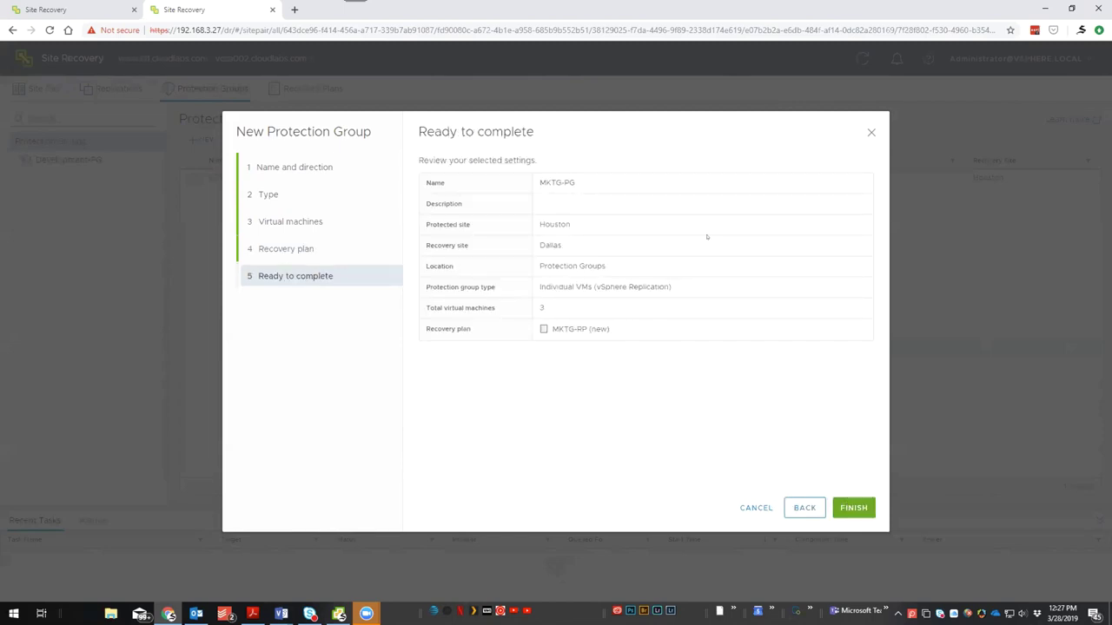
click(849, 507)
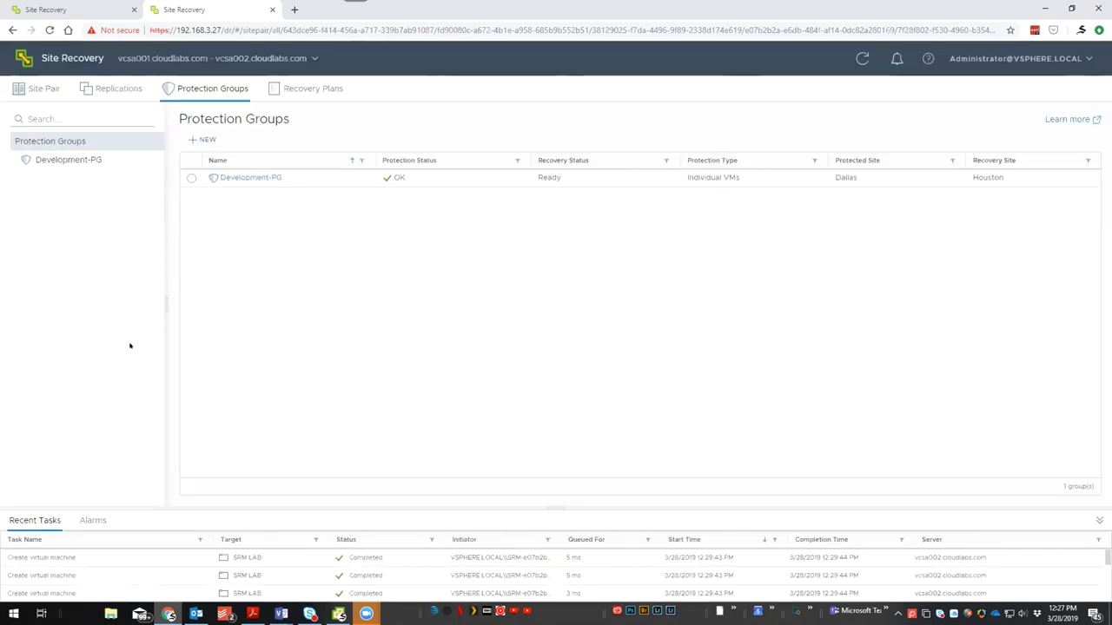
- Review the virtual machines protected by MKTG-PG, and the virtual machines and recovery steps of the MKTG-RP recovery plan
click(50, 179)
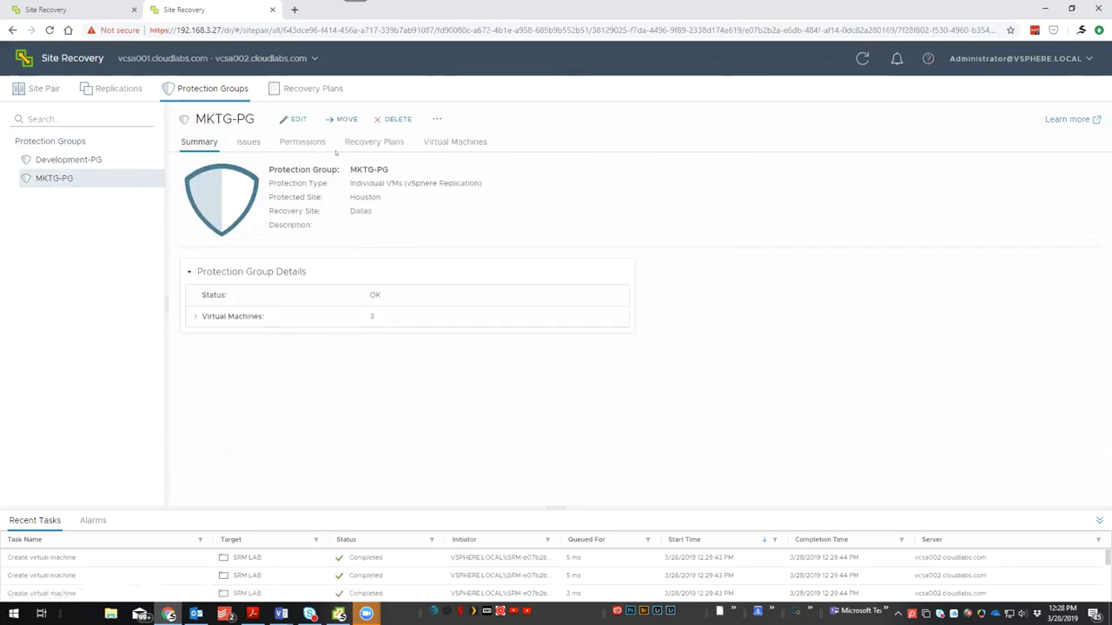
click(455, 143)
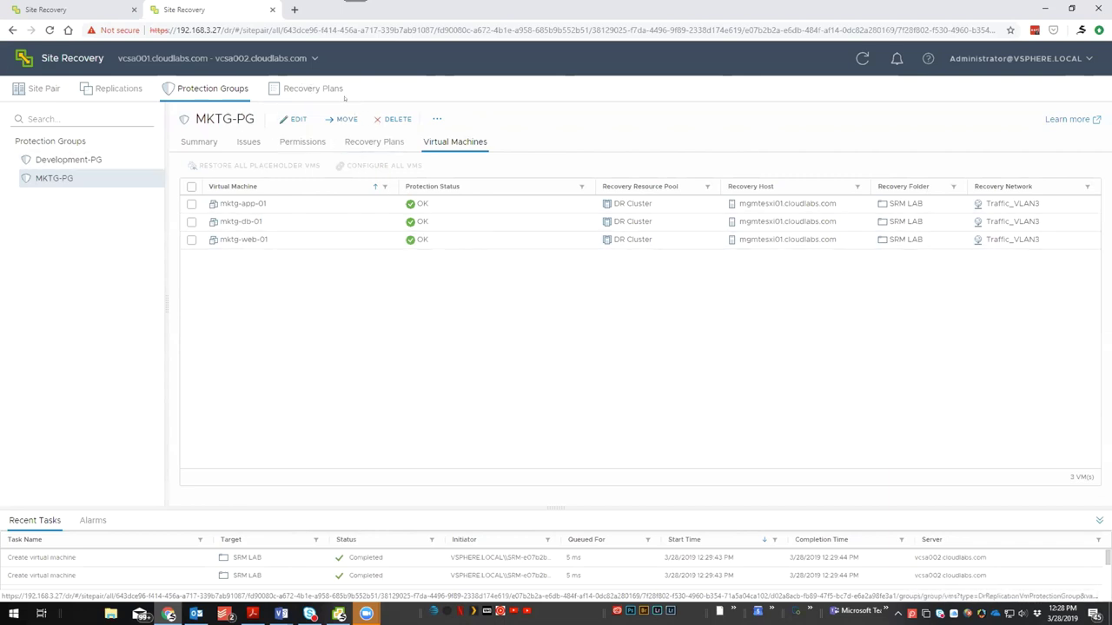
click(315, 90)
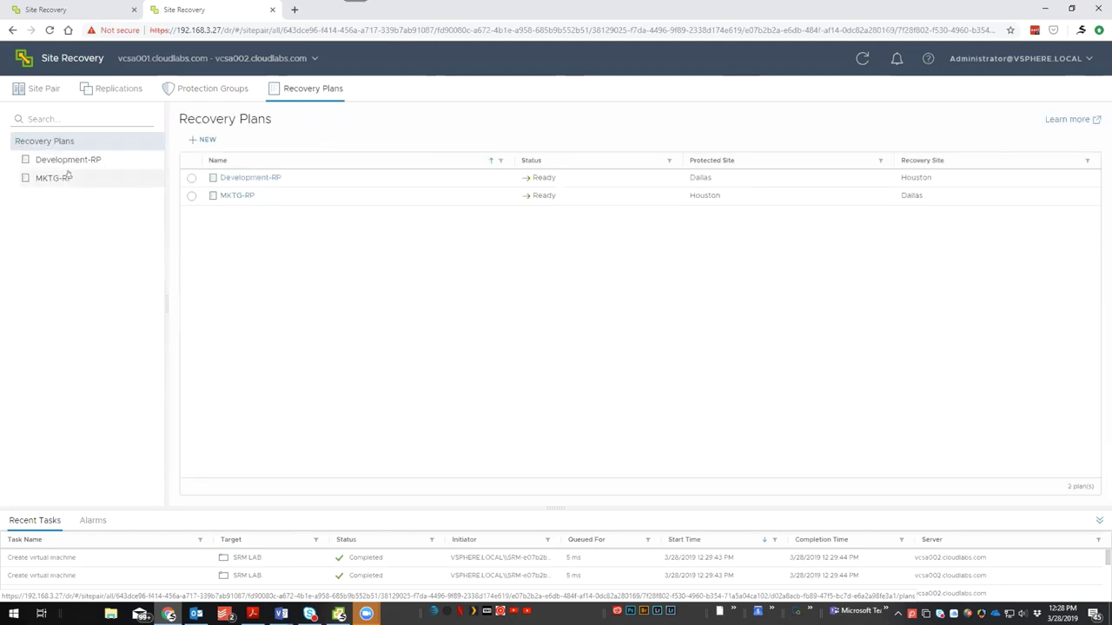
click(56, 177)
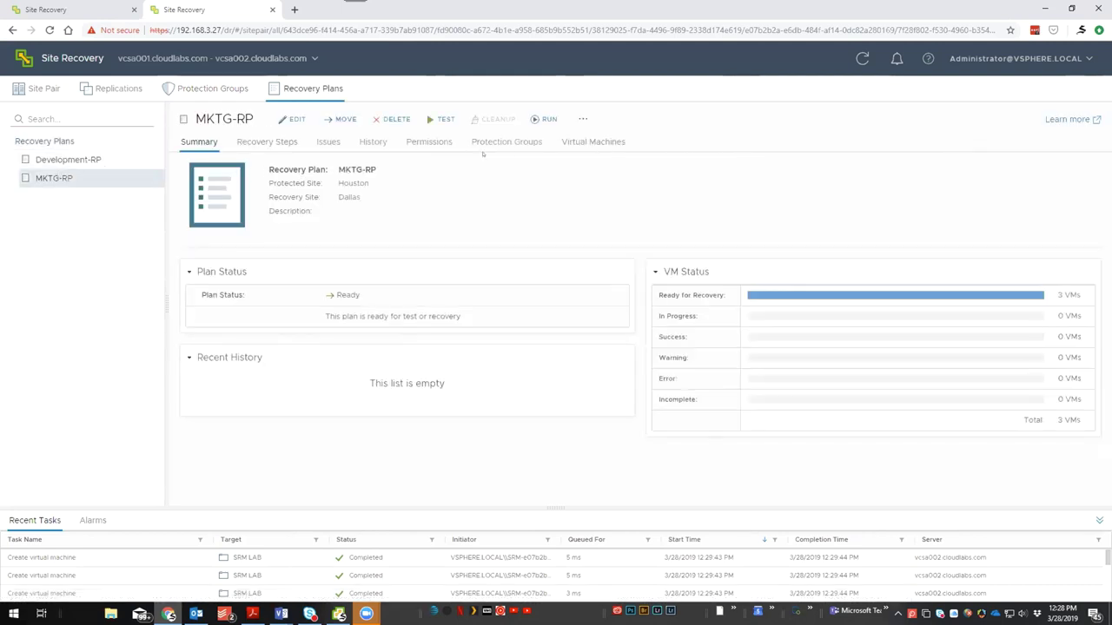
click(608, 145)
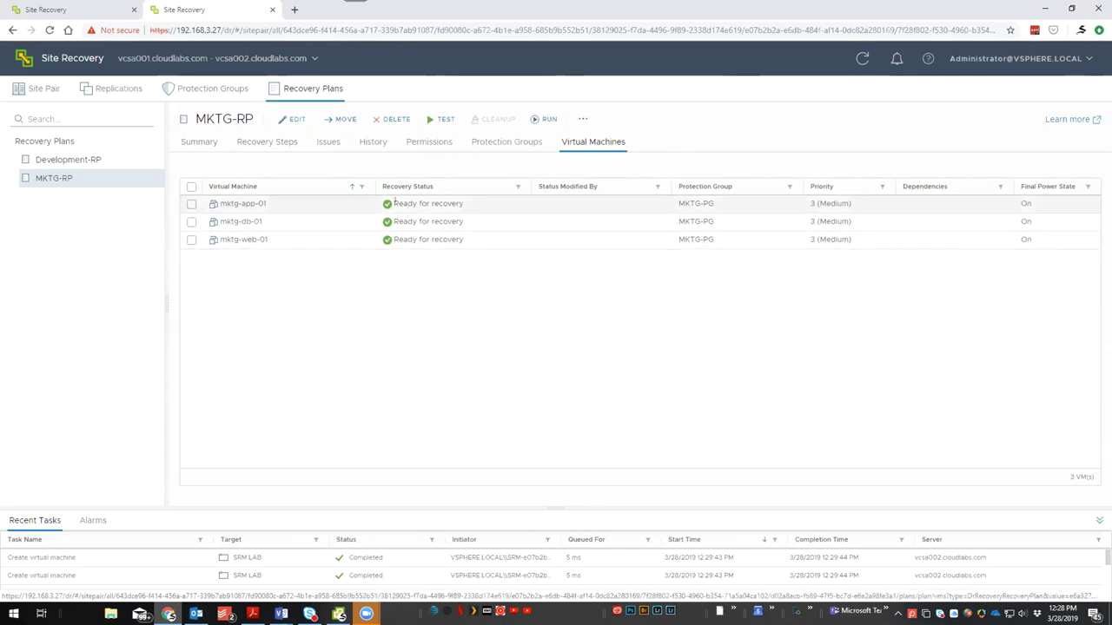
click(255, 145)
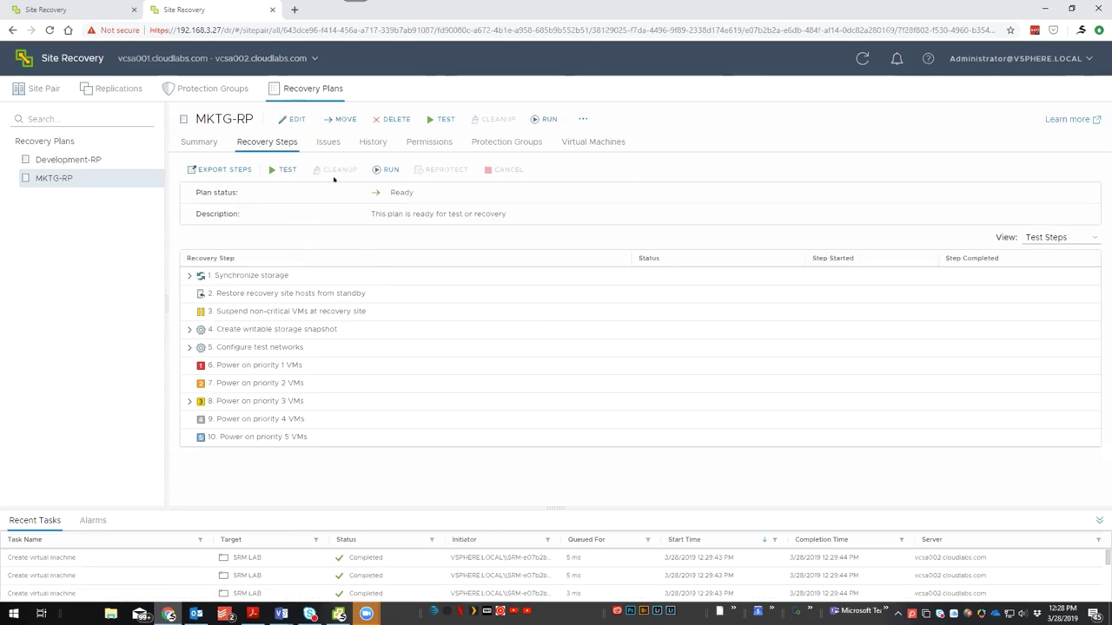
- Configure recovery for mktg-app-01 in the MKTG-RP plan and set its priority group to 1 (Highest)
click(571, 143)
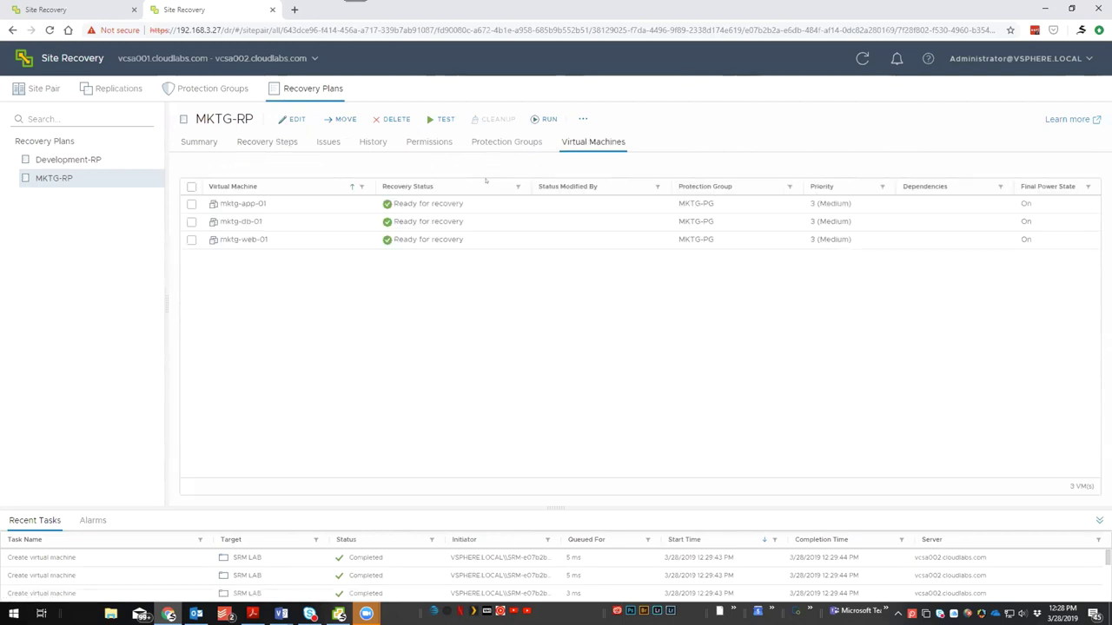
click(191, 204)
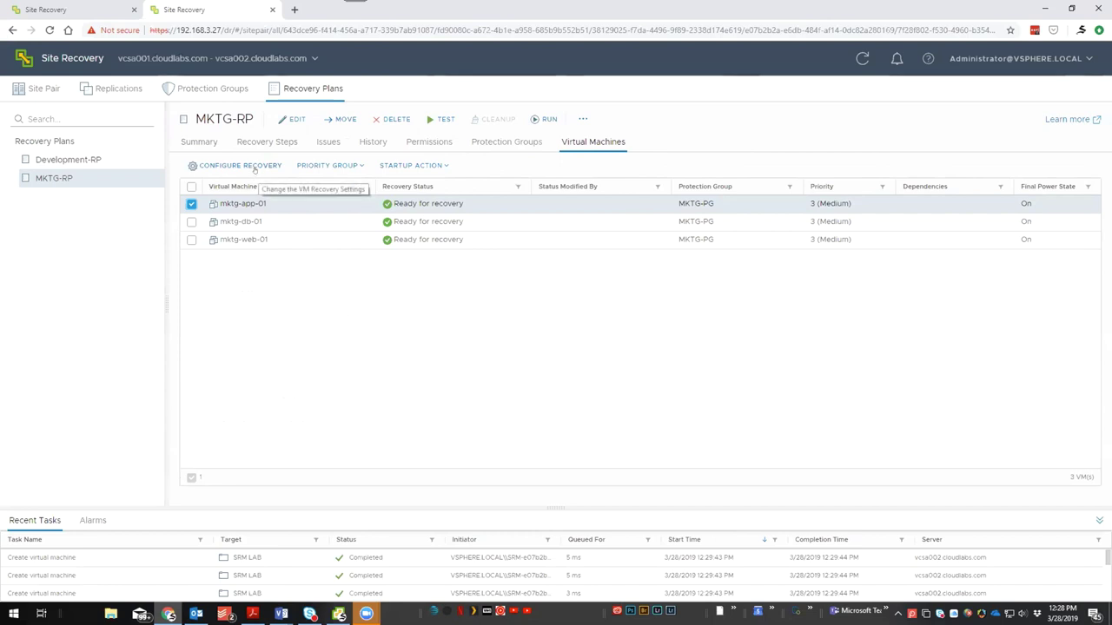
click(191, 204)
click(191, 205)
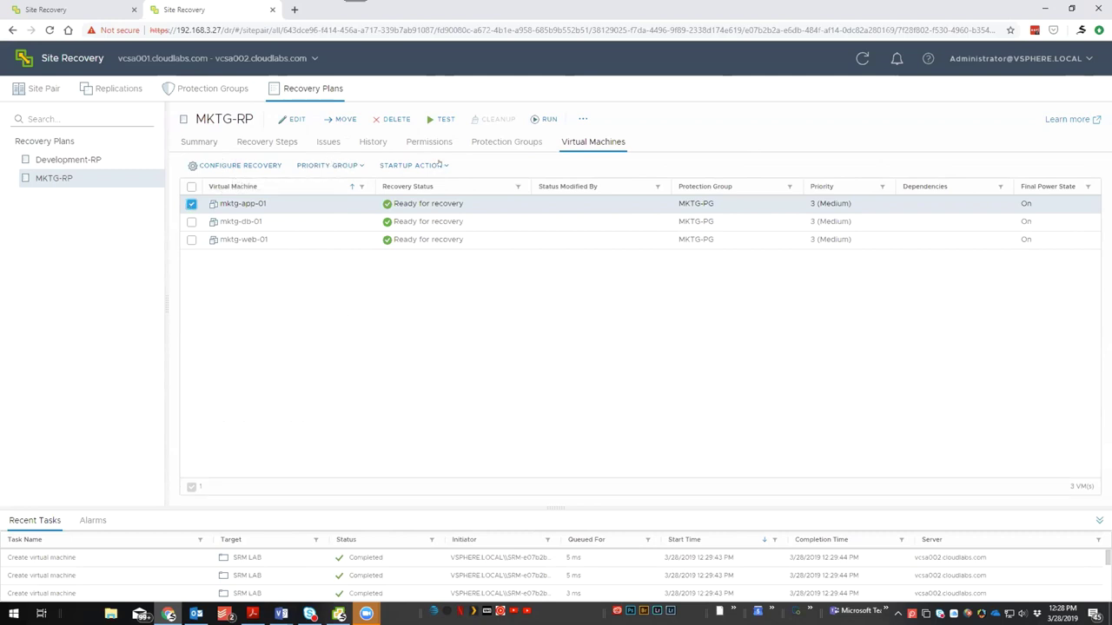
click(247, 166)
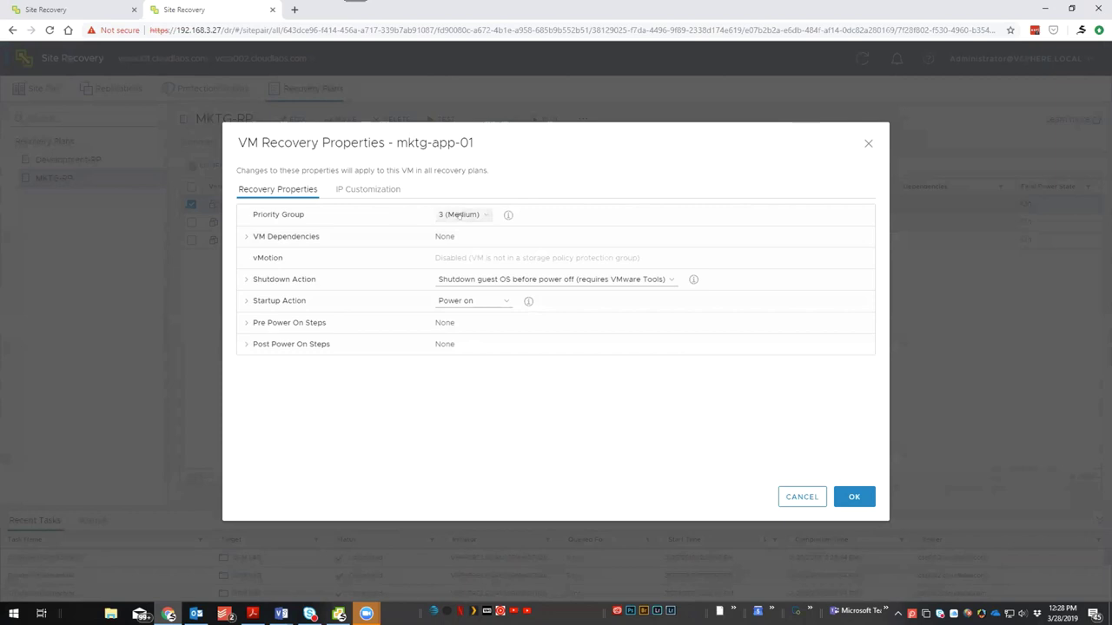
click(483, 215)
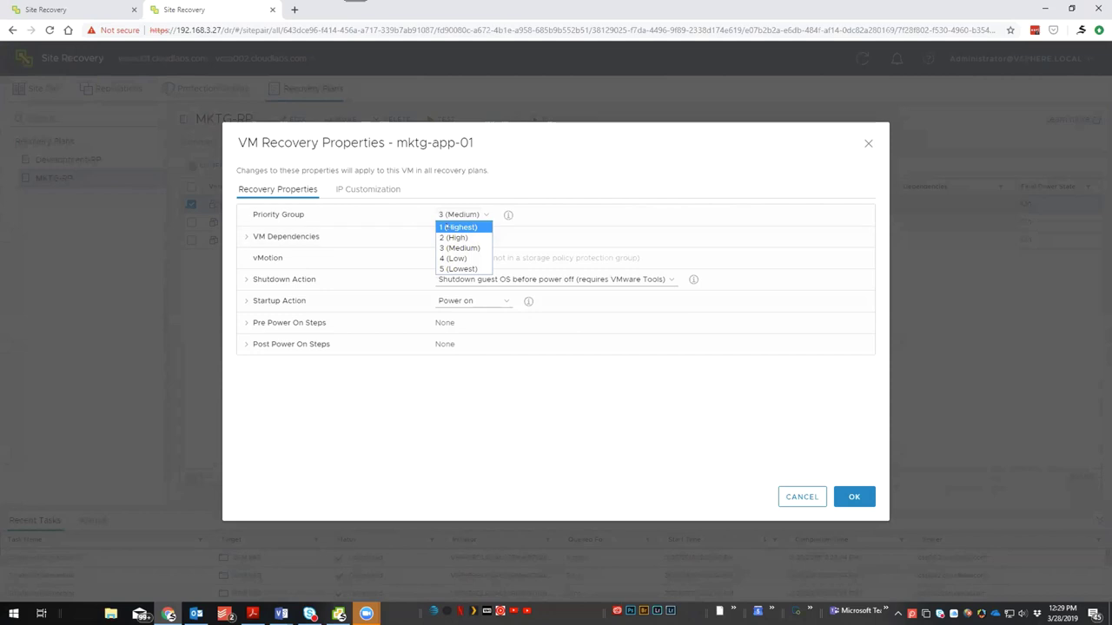
click(464, 226)
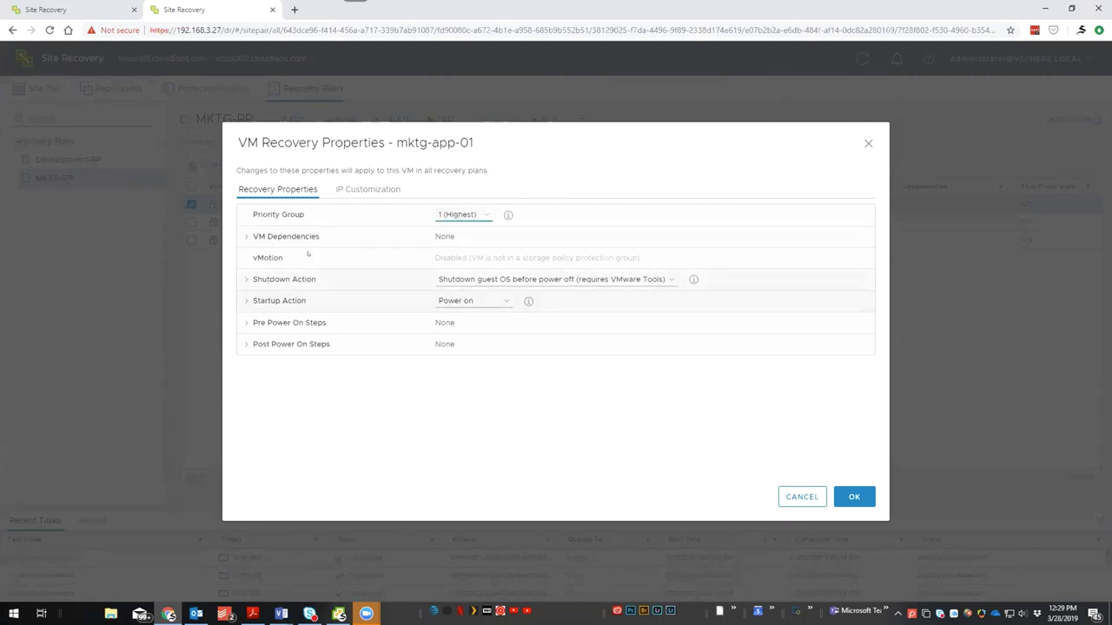
- Examine the VM dependencies and the shutdown action choices and timeout for mktg-app-01 without changing them
click(245, 236)
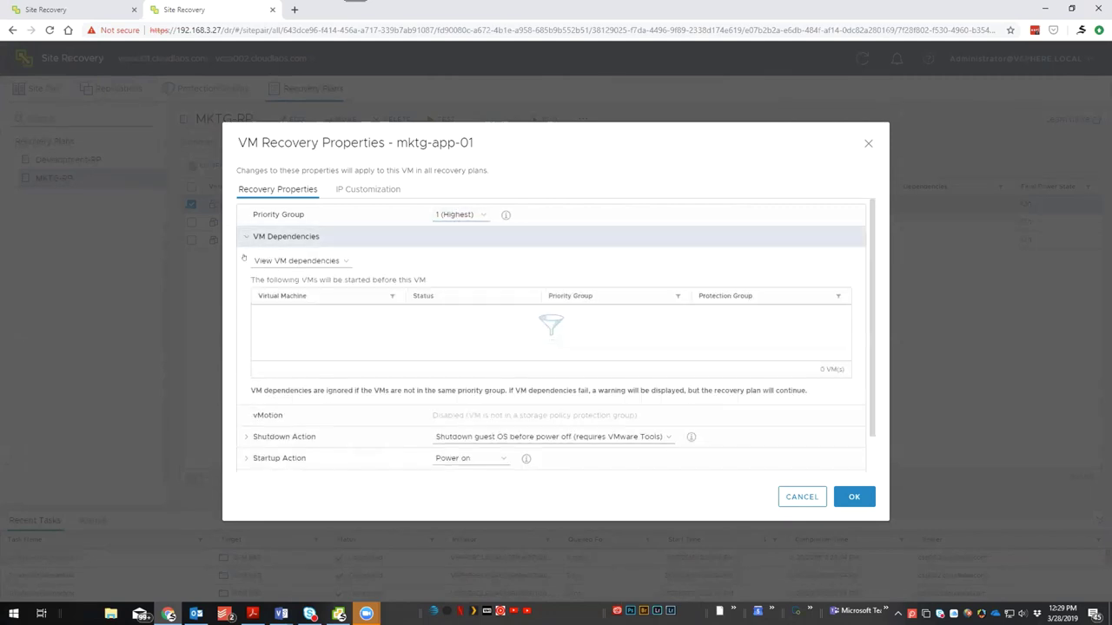
click(339, 261)
click(339, 261)
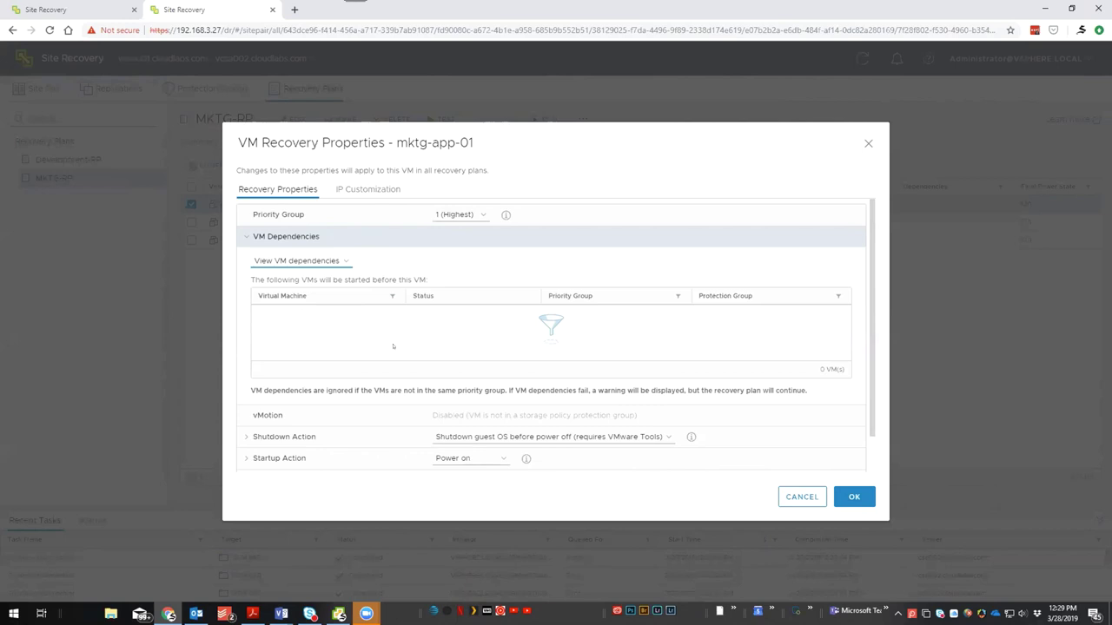
scroll(338, 346, down, 1)
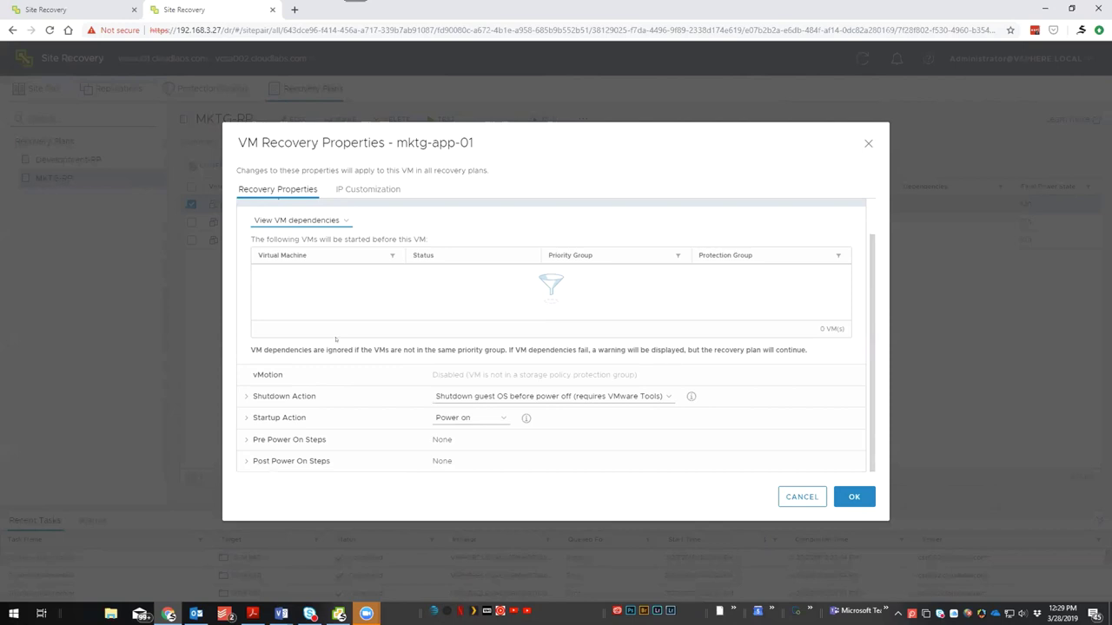
click(244, 396)
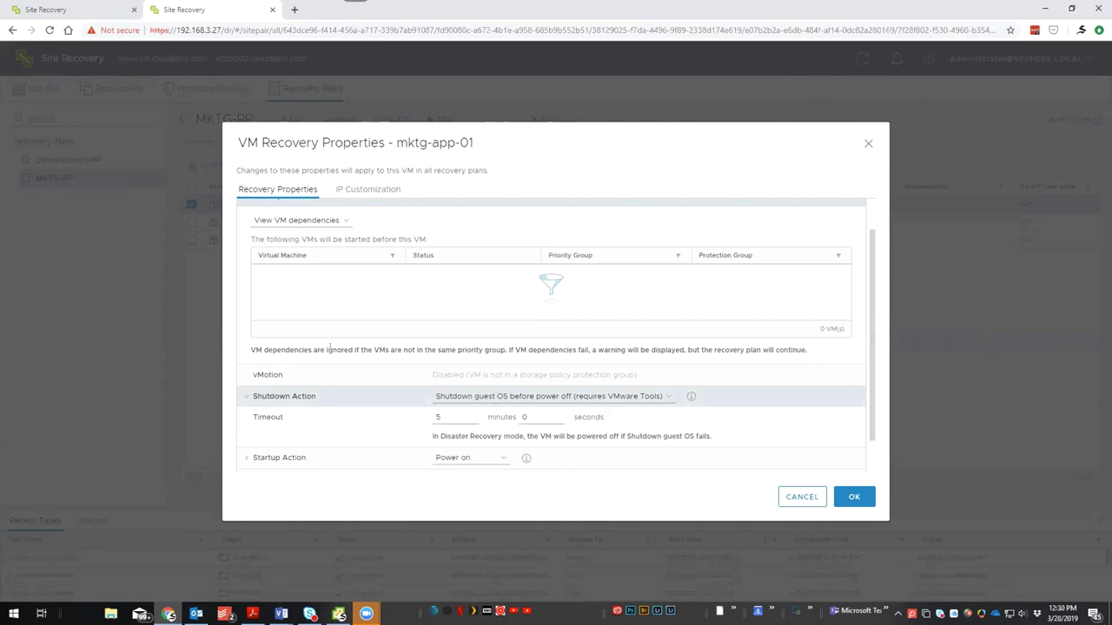
scroll(317, 289, down, 1)
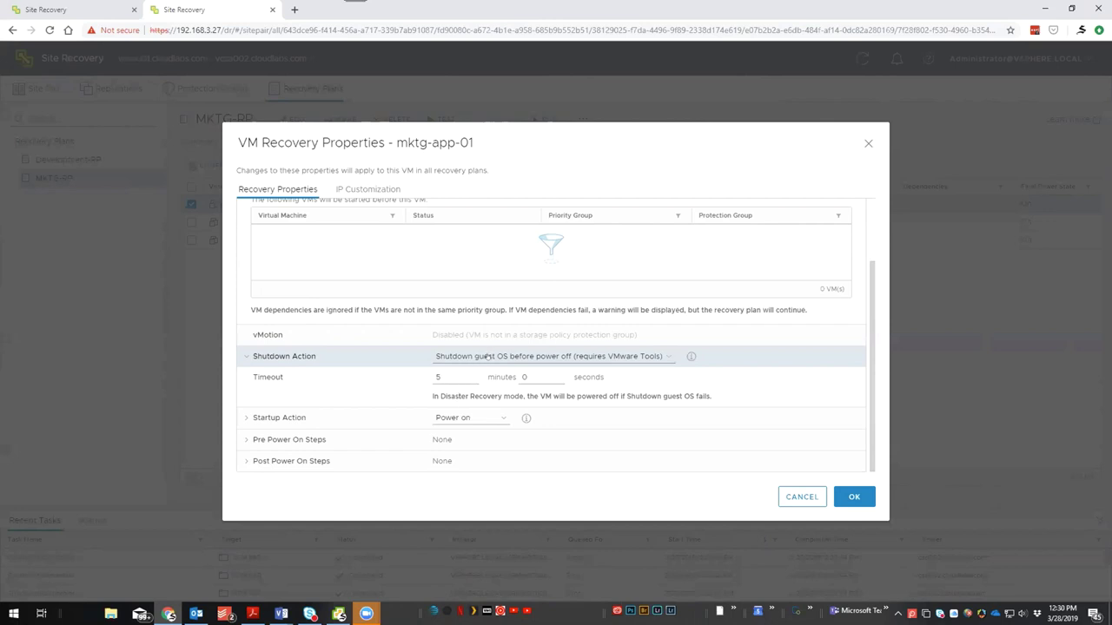
click(663, 353)
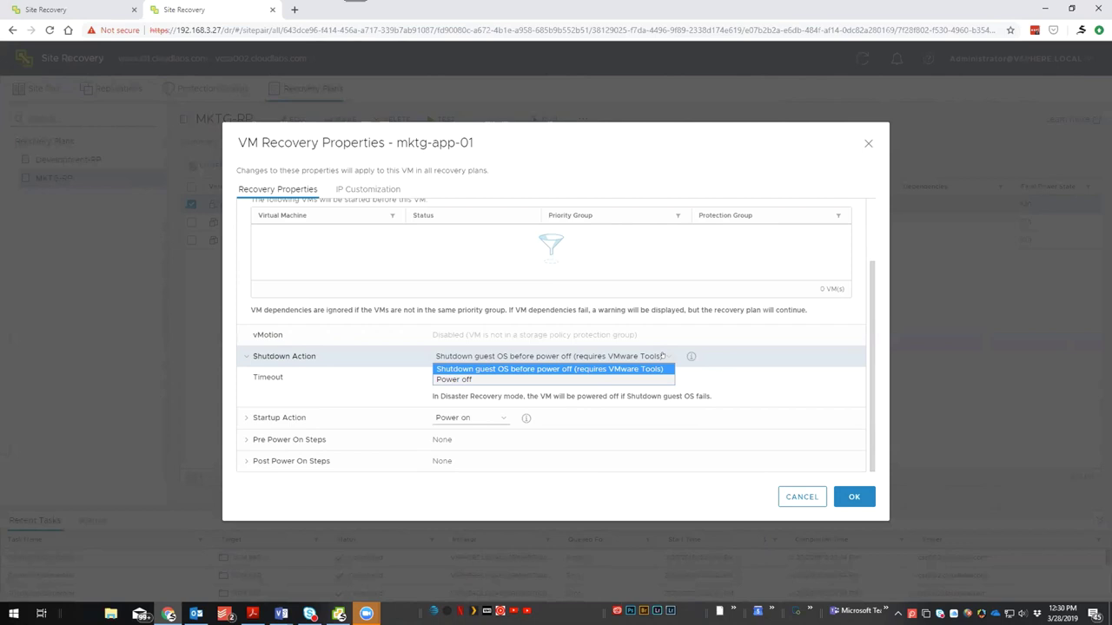
click(743, 365)
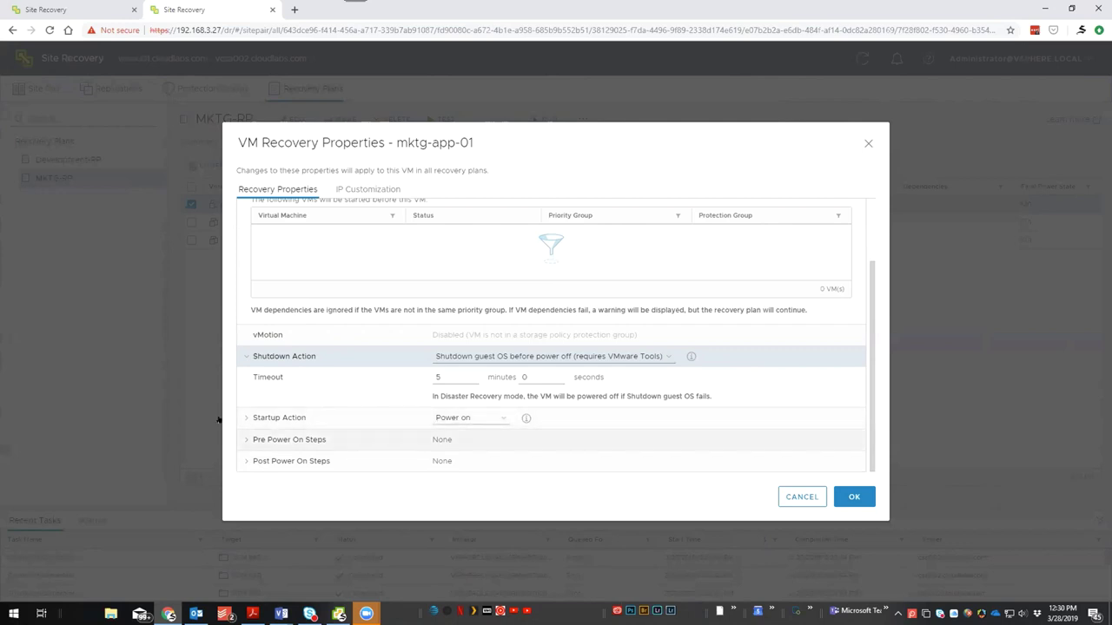
- Examine the startup action settings of mktg-app-01, including the VMware Tools wait, and show its pre power on steps
click(243, 417)
scroll(295, 411, down, 1)
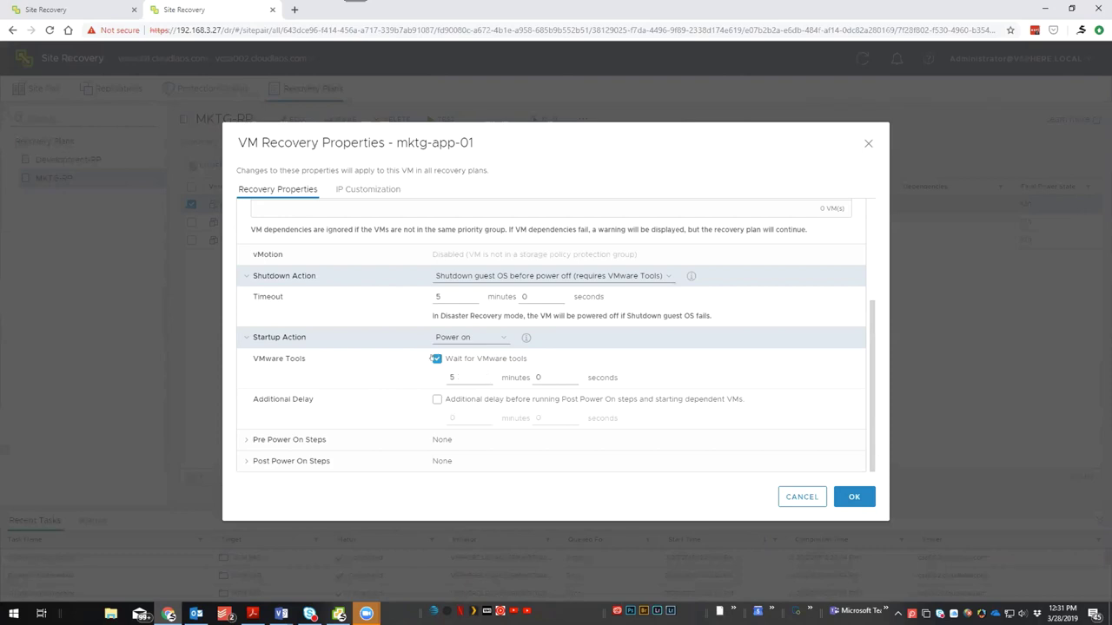
click(237, 440)
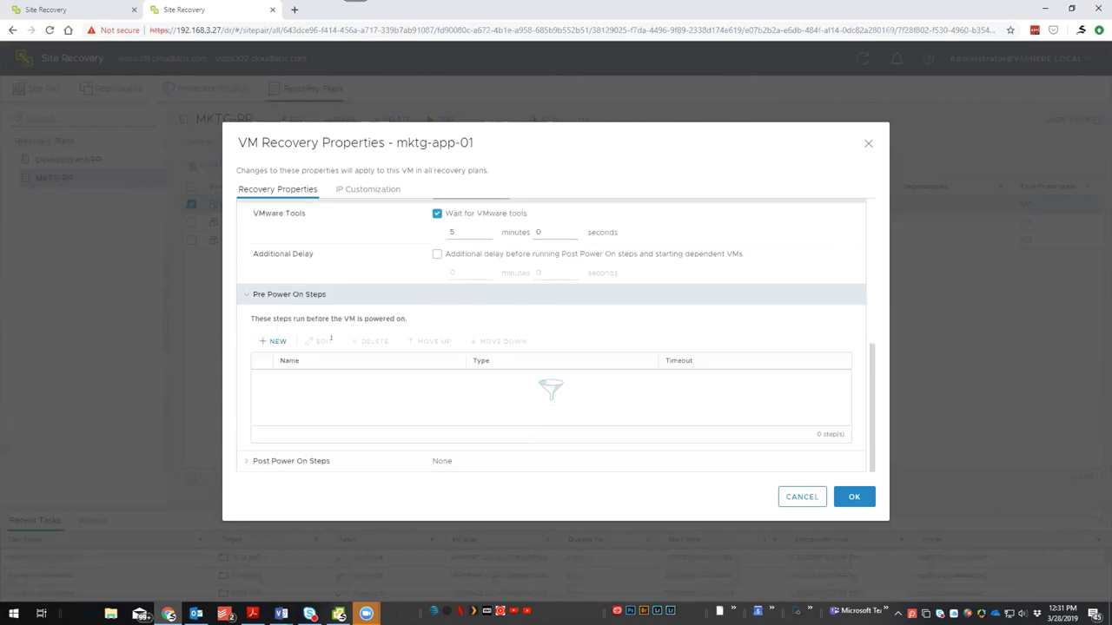
- Start a new pre power on step of type Prompt, named "Stop here and call Operations at" followed by the phone extension
click(275, 340)
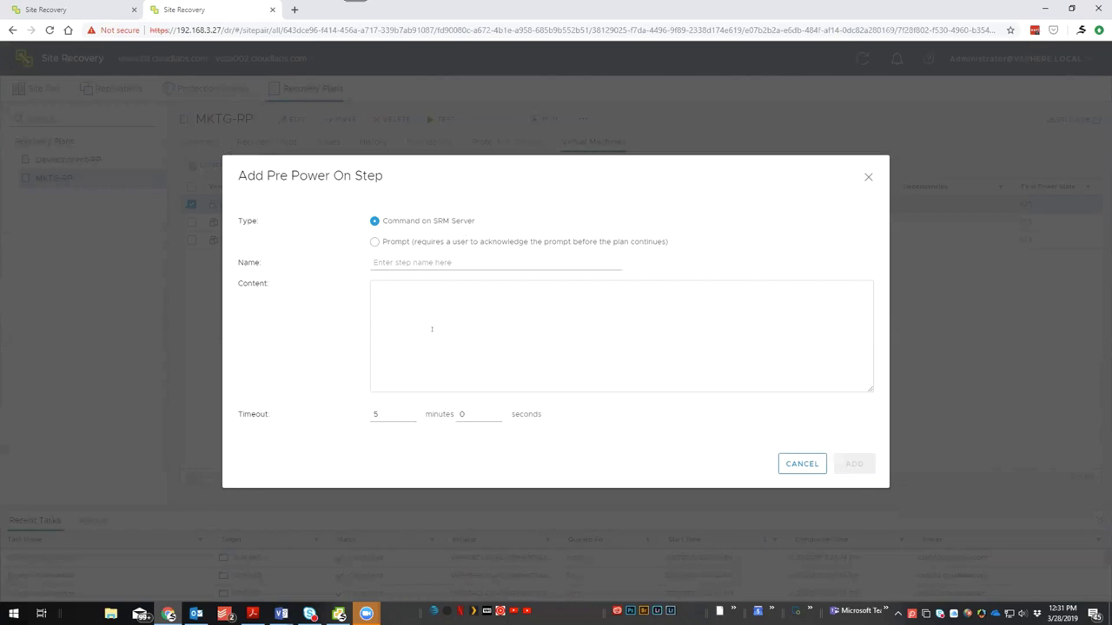
click(374, 244)
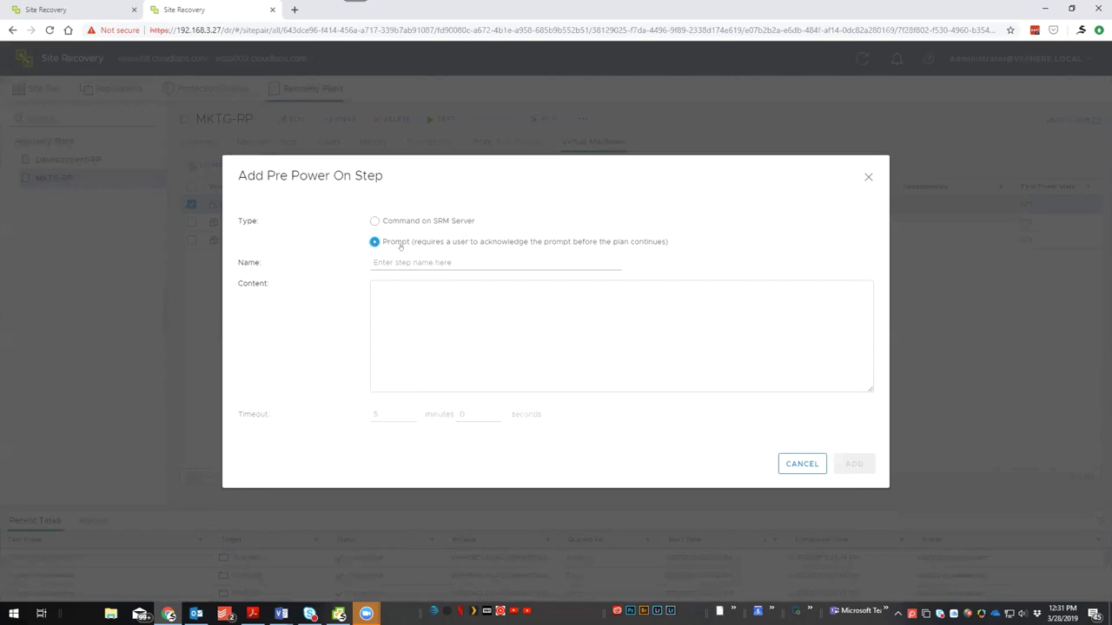
click(440, 259)
text(Stop he)
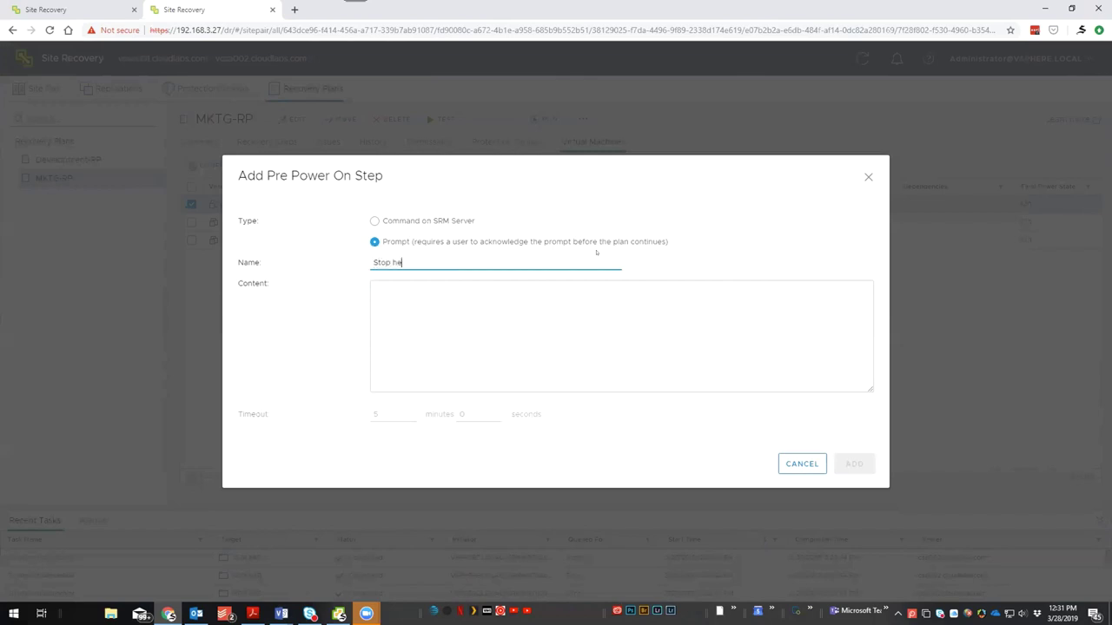
text(re an c)
text(d)
text( call Operat)
text(ions a)
text(t 7777)
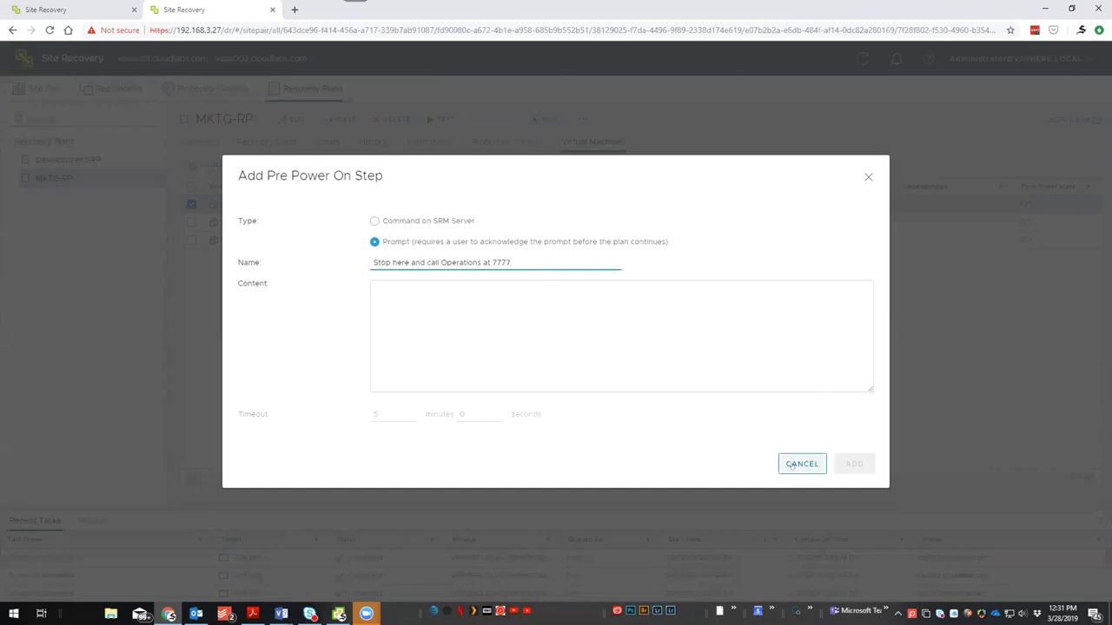
- Enter "hello" as the prompt's content and add the pre power on step to mktg-app-01
click(552, 346)
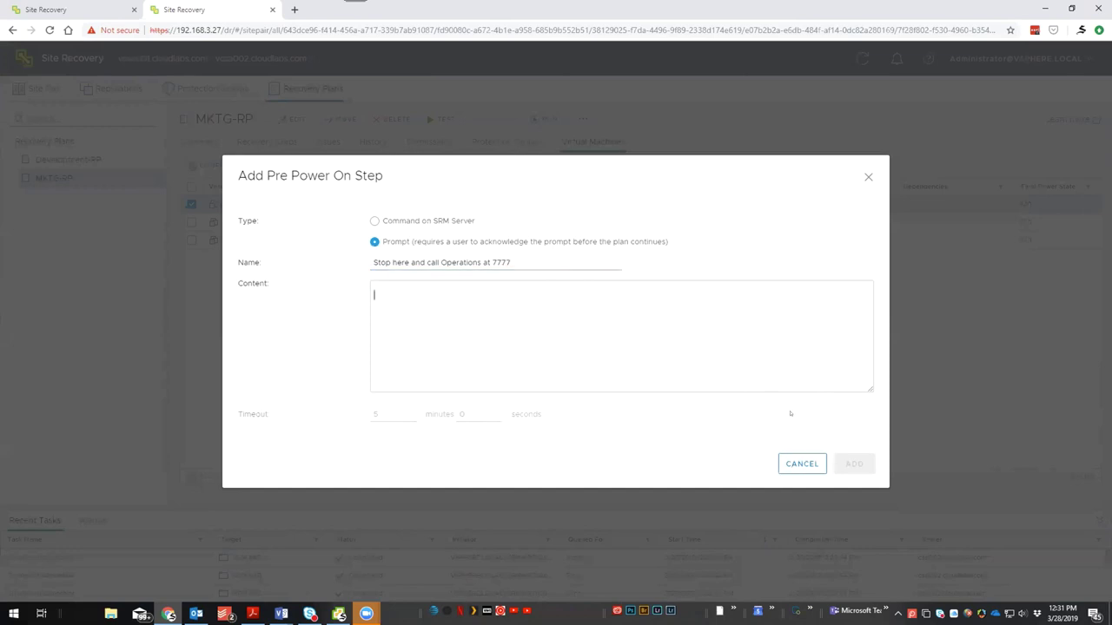
click(807, 465)
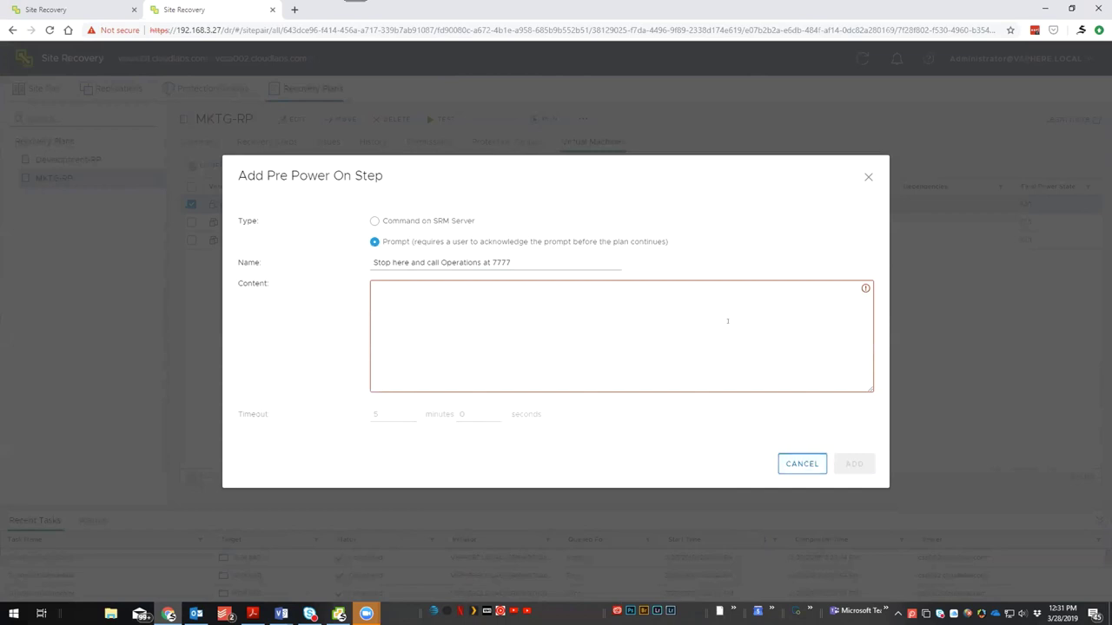
mouse_move(717, 301)
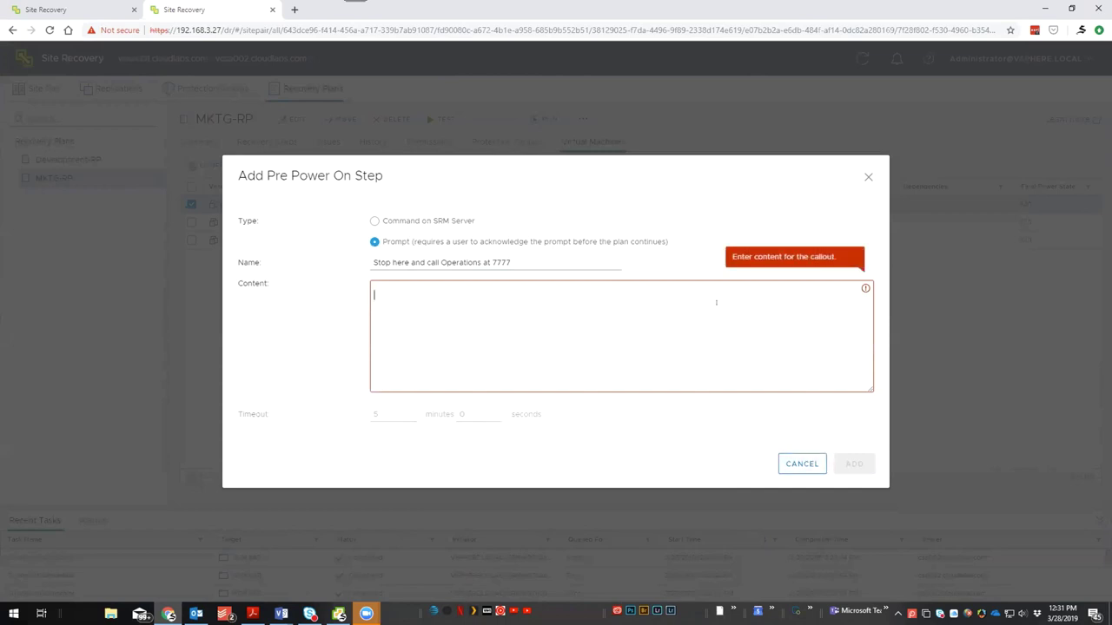
text(hello)
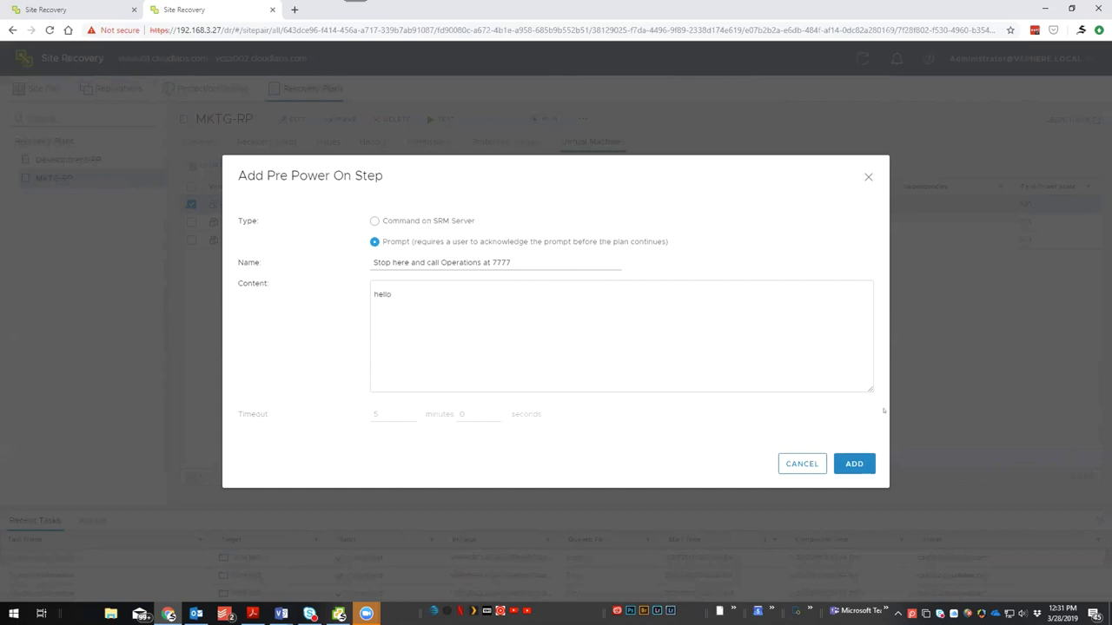
click(854, 464)
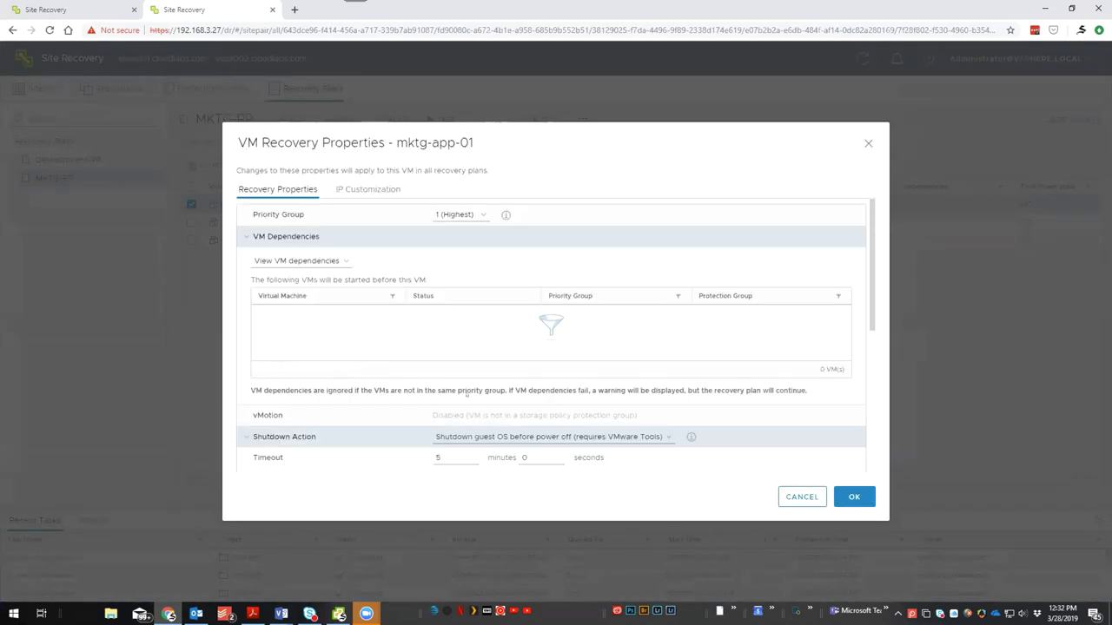
- Check the pre and post power on step lists of mktg-app-01 and save its recovery properties
scroll(465, 395, down, 5)
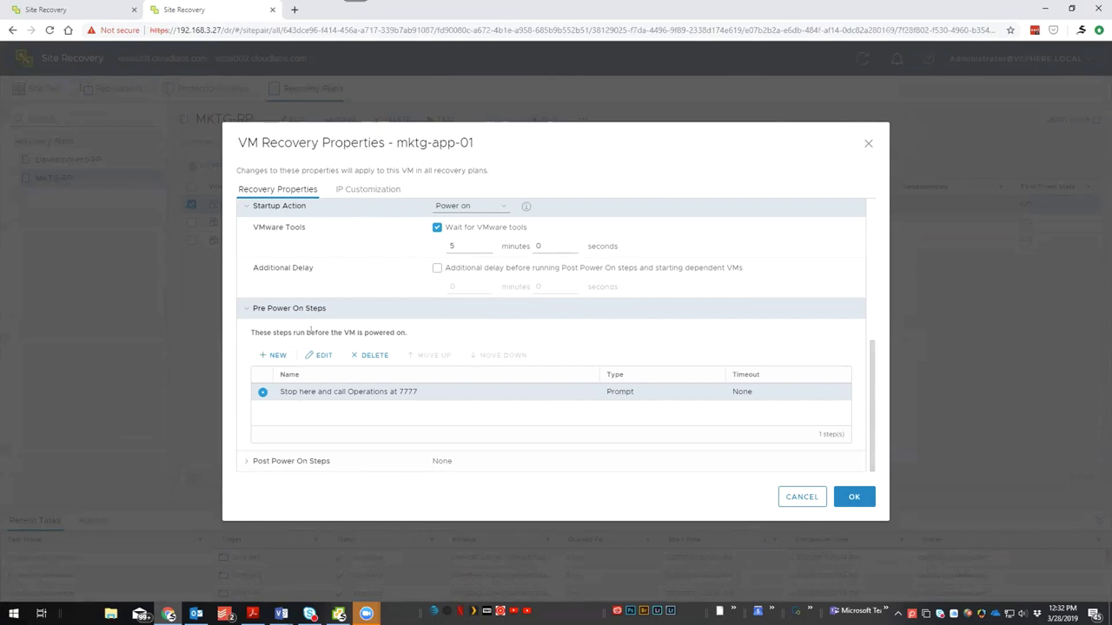
click(247, 462)
scroll(393, 349, down, 1)
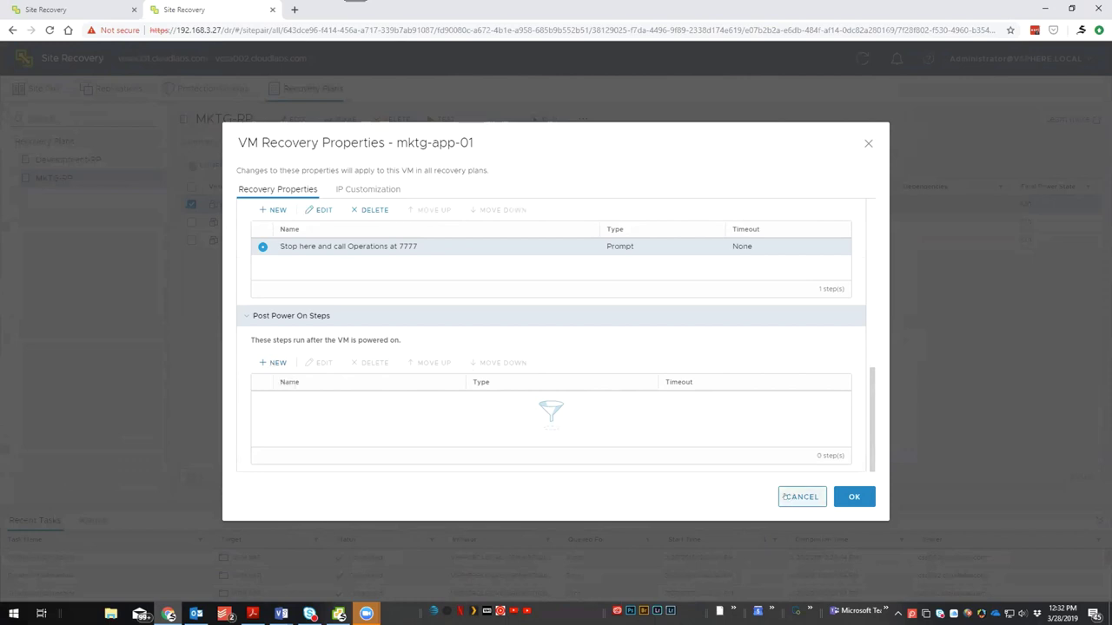
click(858, 495)
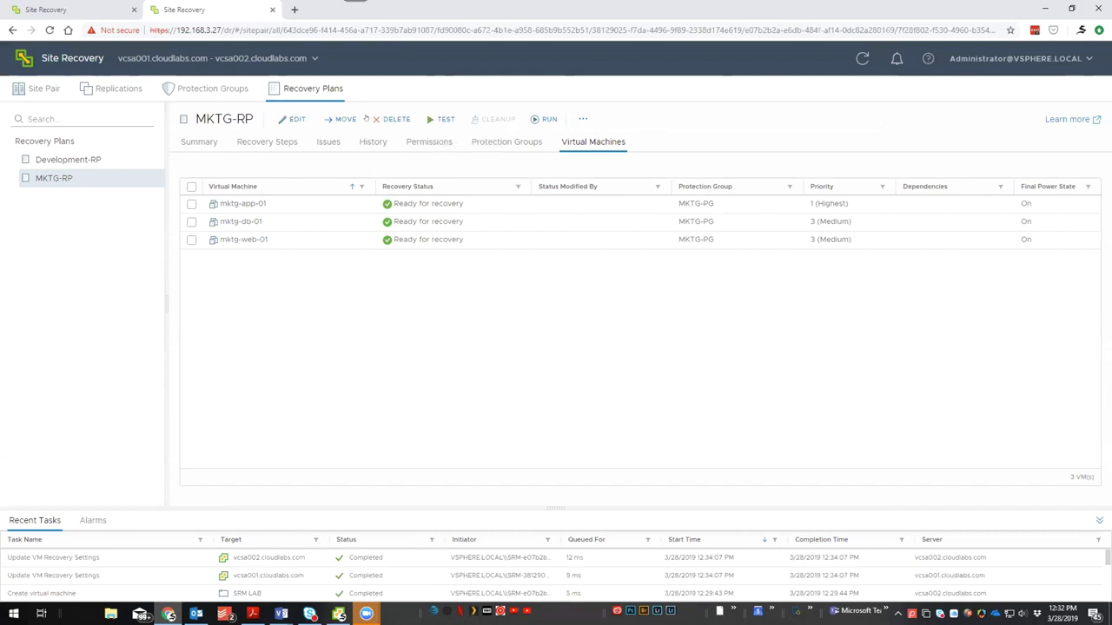
- Run a test of the MKTG-RP recovery plan with recent changes replicated to the recovery site
click(440, 121)
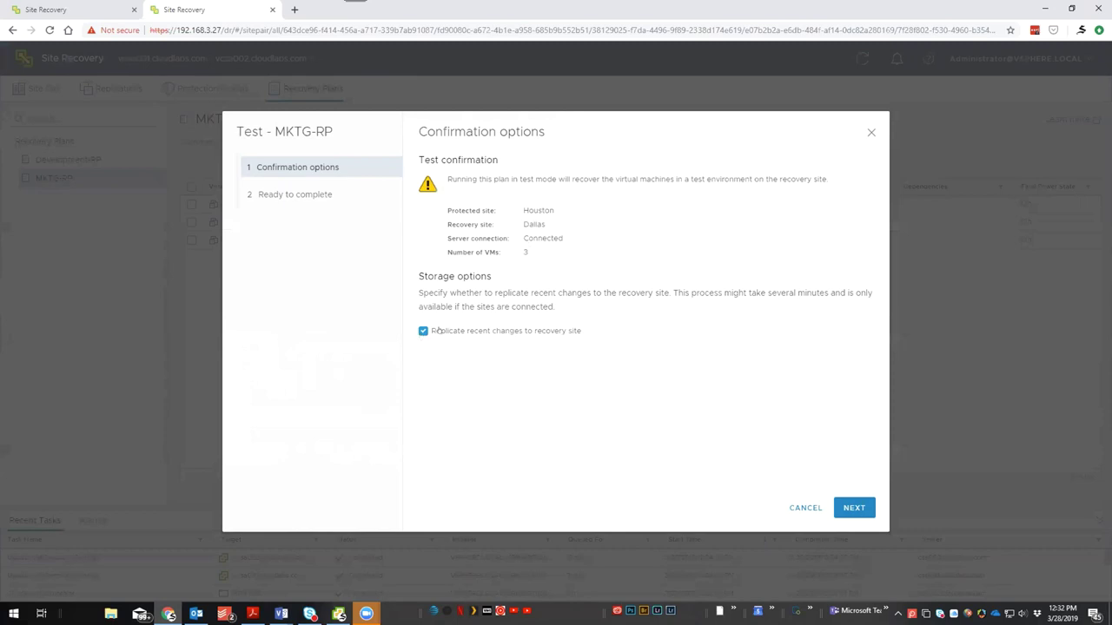
click(852, 509)
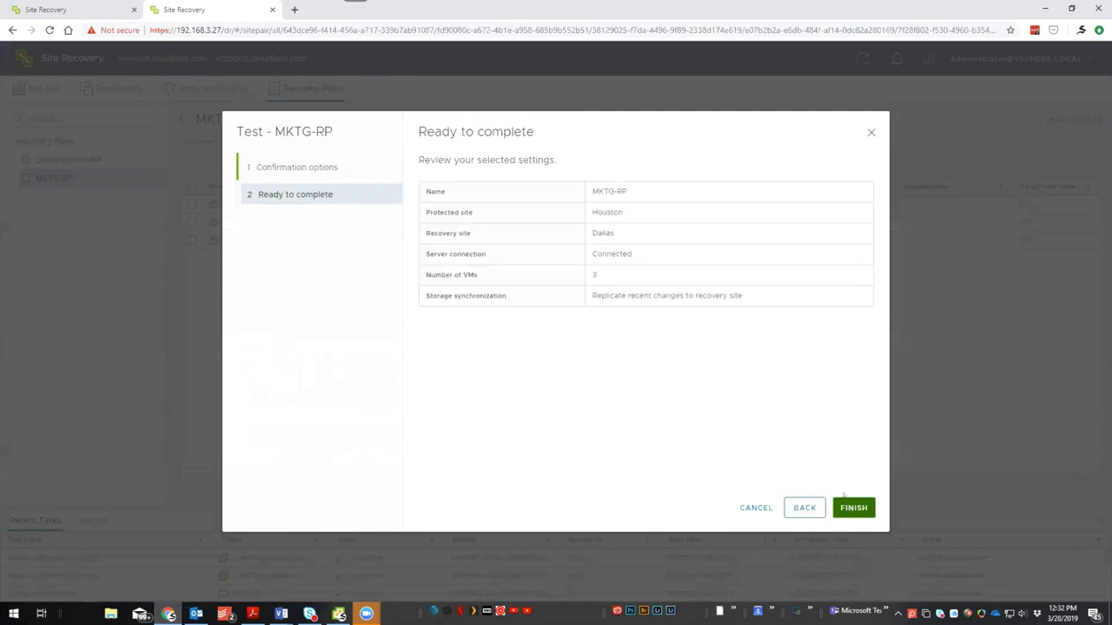
click(848, 508)
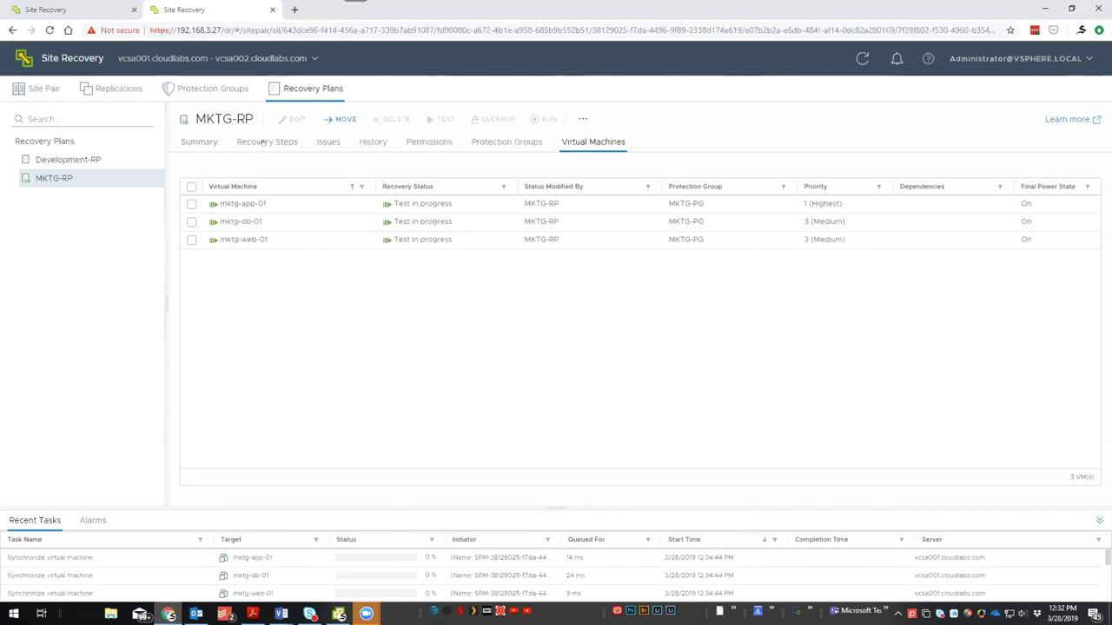
- Monitor the recovery steps of the running test, expanding Synchronize storage and Create writable storage snapshot
click(263, 143)
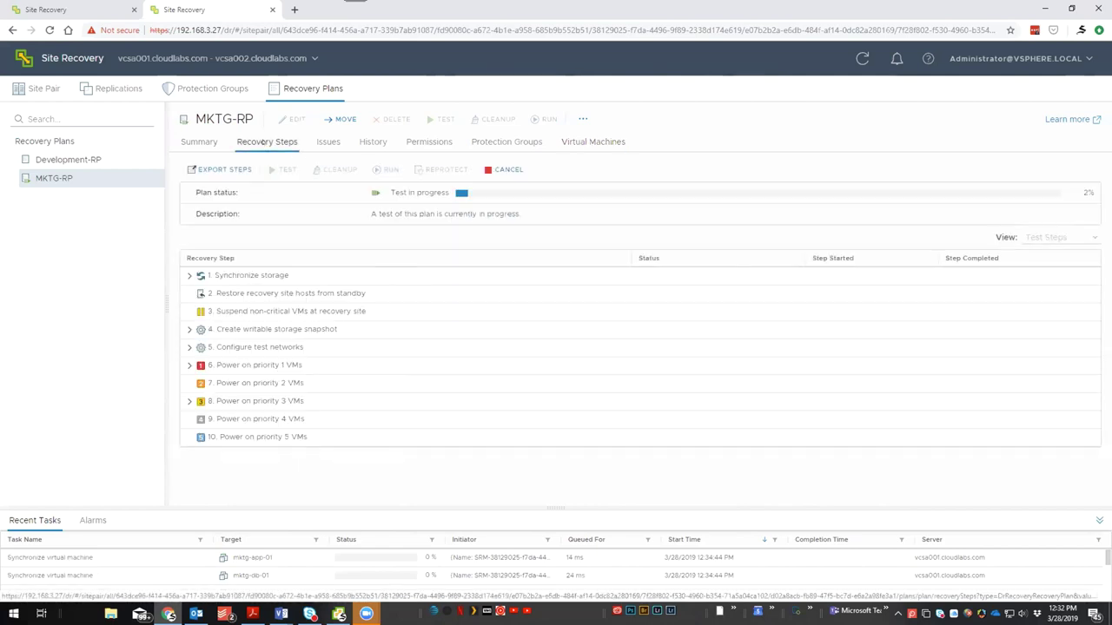
click(188, 276)
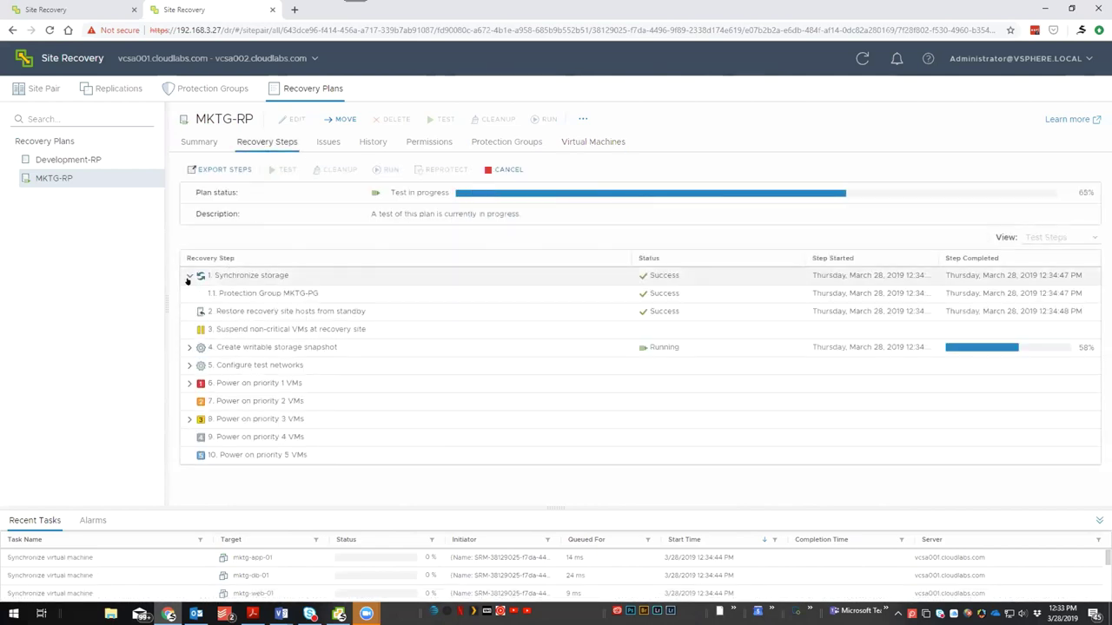
click(190, 347)
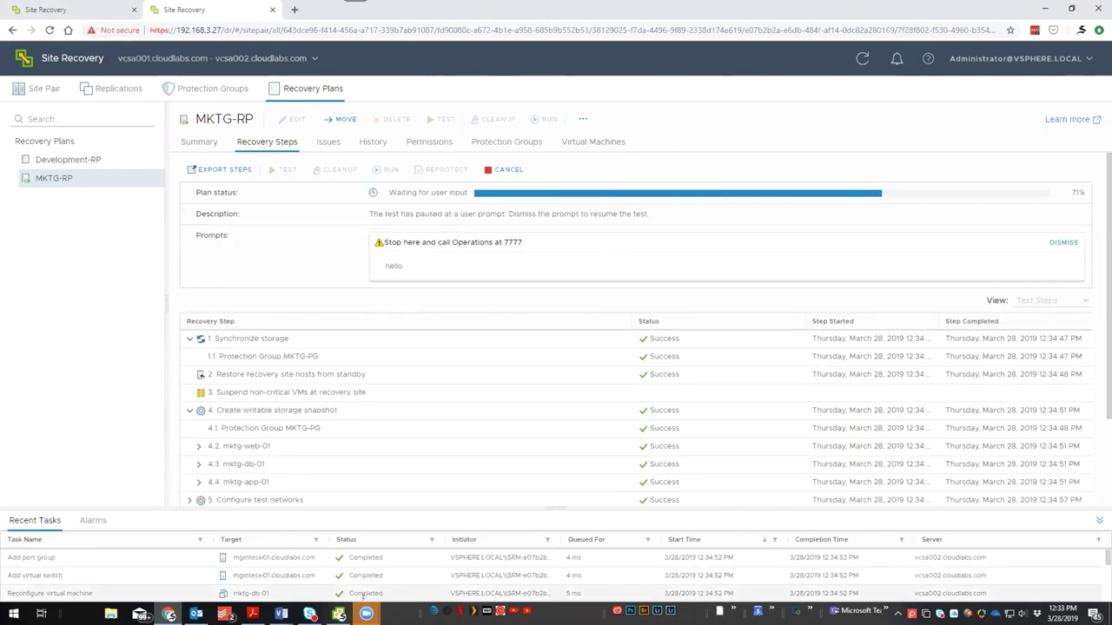
- Switch to the vSphere Client and compare the summary of mktg-app-01 in the Dallas DR Cluster with its Houston original
click(338, 614)
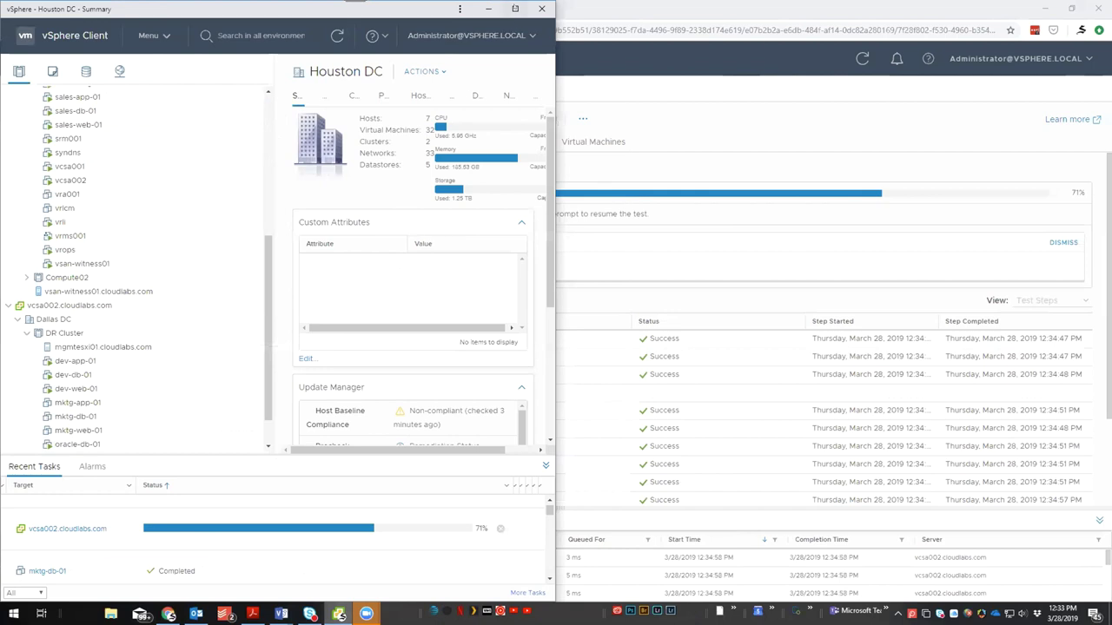
click(515, 8)
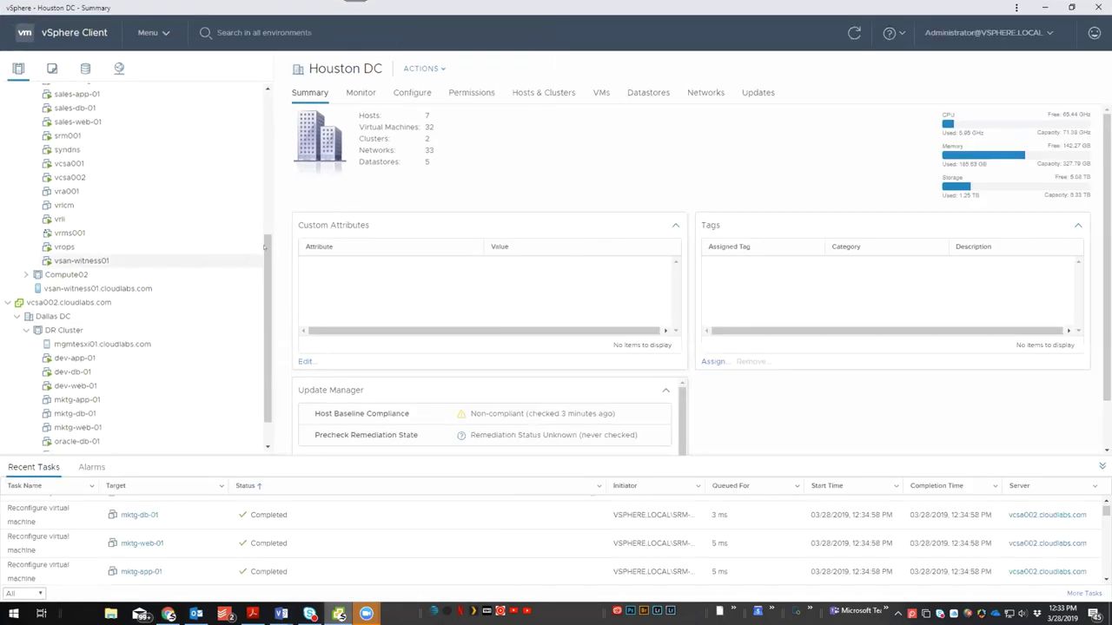
scroll(265, 247, down, 1)
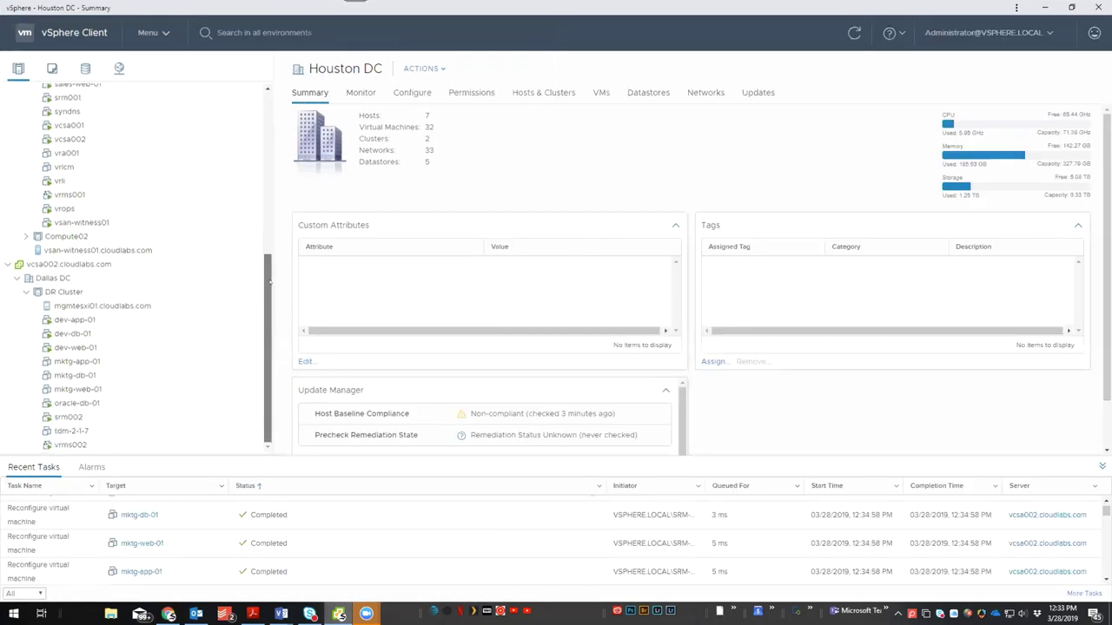
click(95, 363)
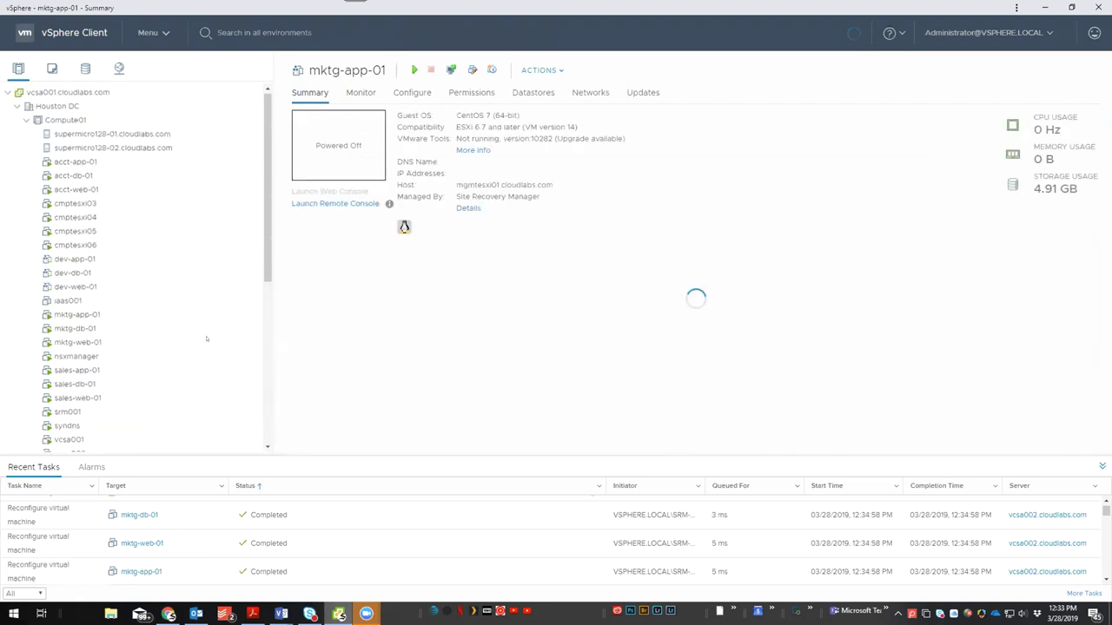
click(94, 317)
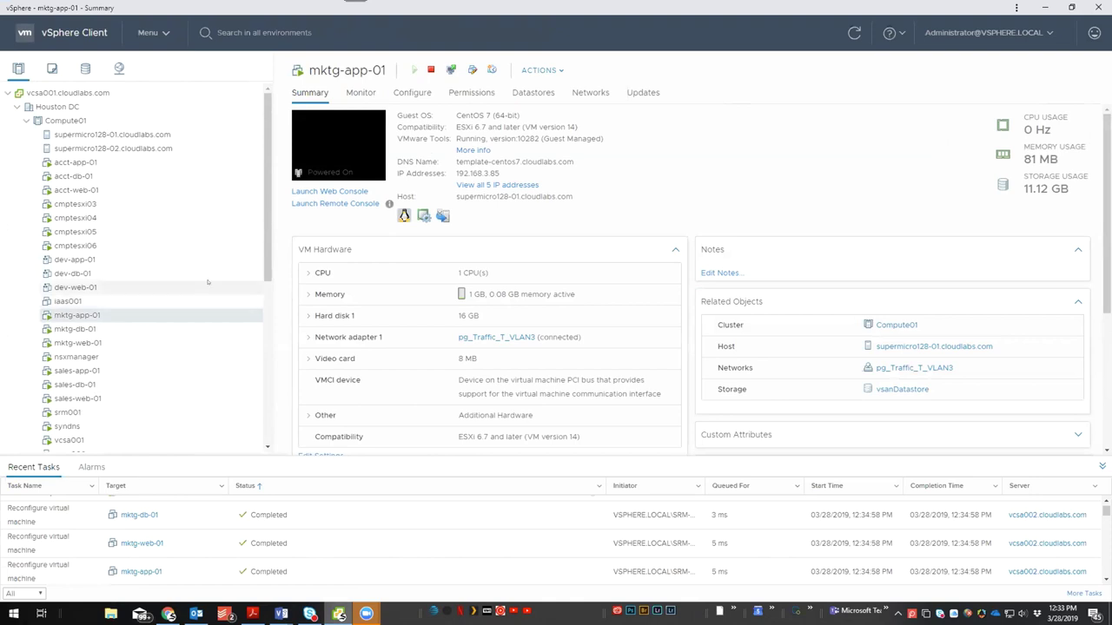
scroll(208, 281, down, 2)
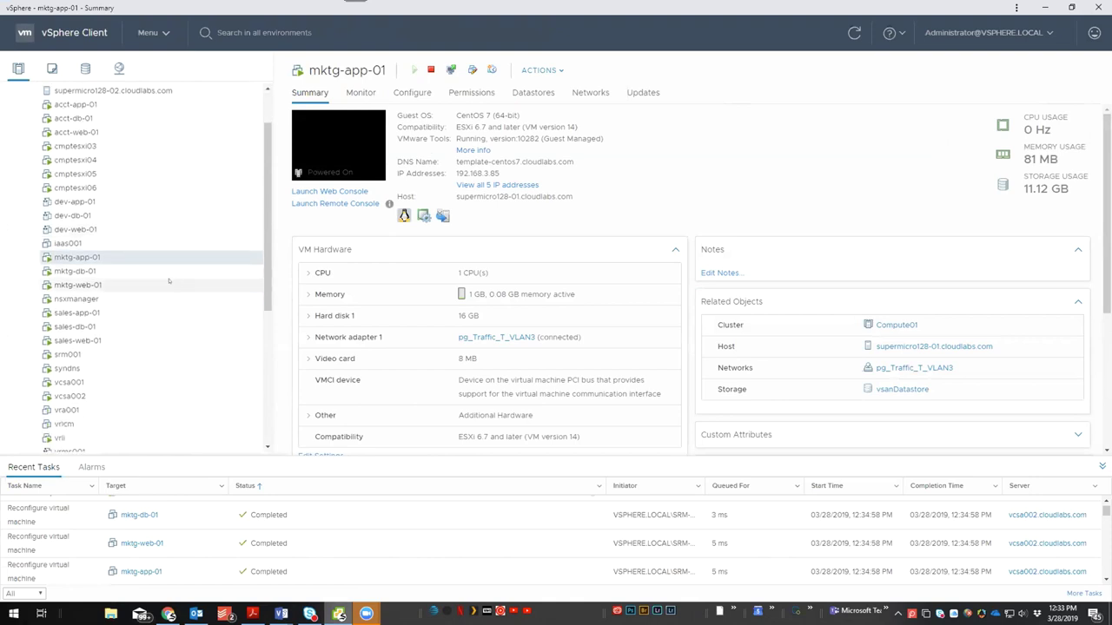
click(855, 36)
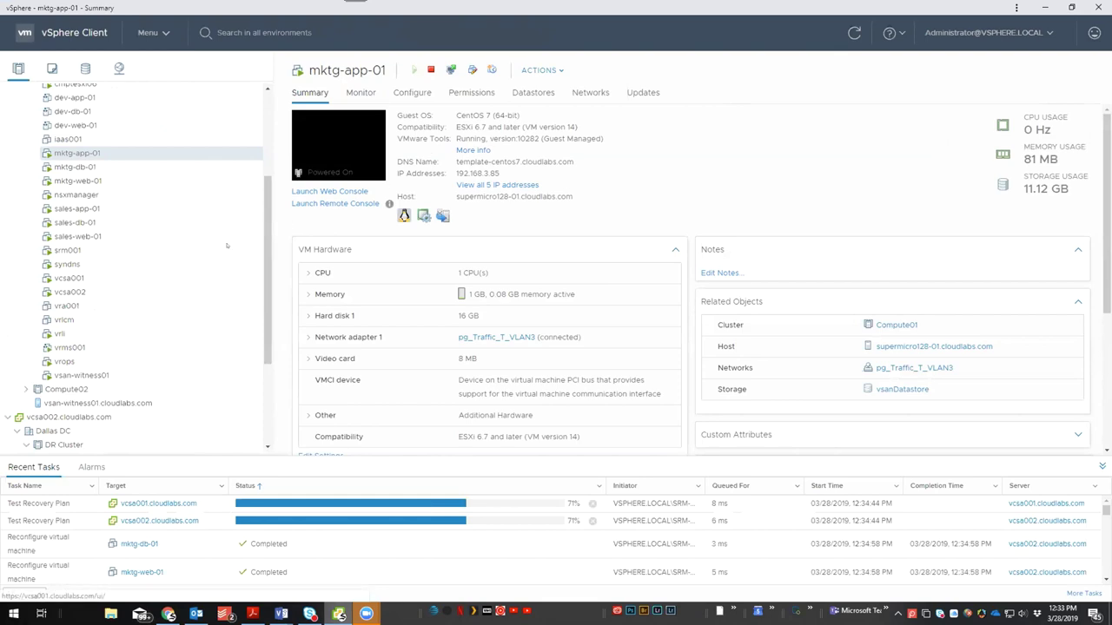
scroll(226, 261, up, 5)
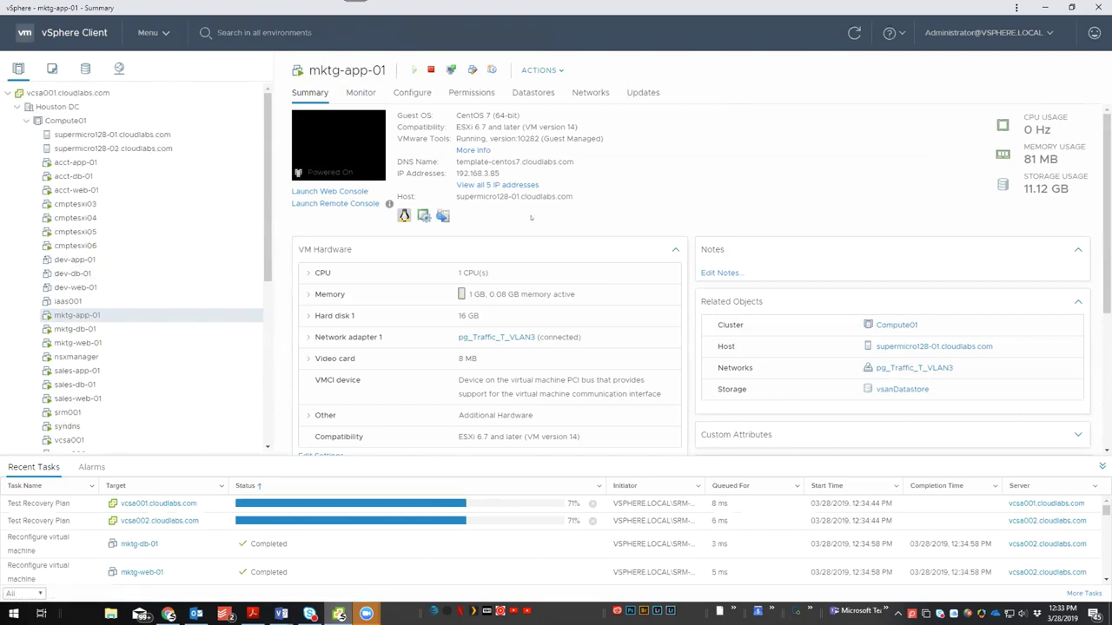
- Place the vSphere Client and Site Recovery side by side to view the DR Cluster inventory alongside the test's recovery steps
key(super+Left)
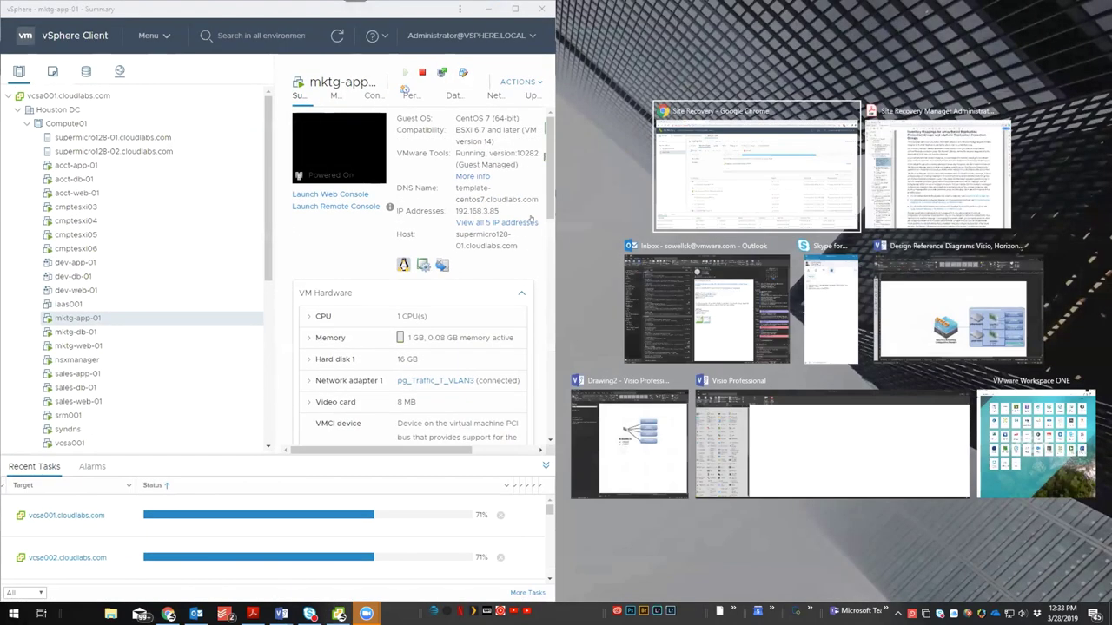
click(788, 173)
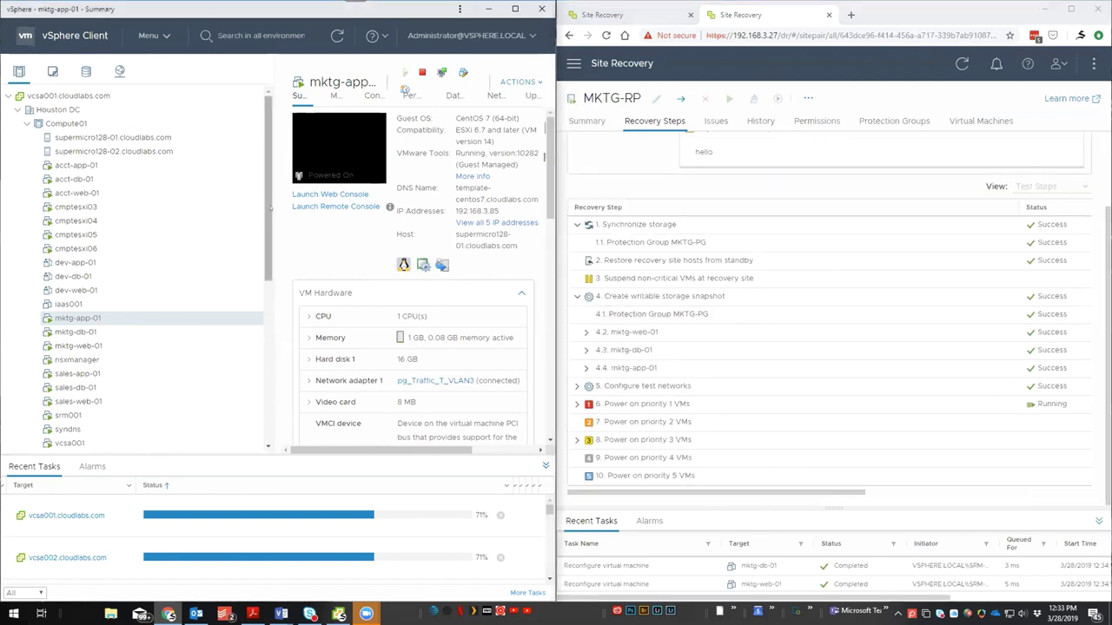
scroll(104, 217, down, 3)
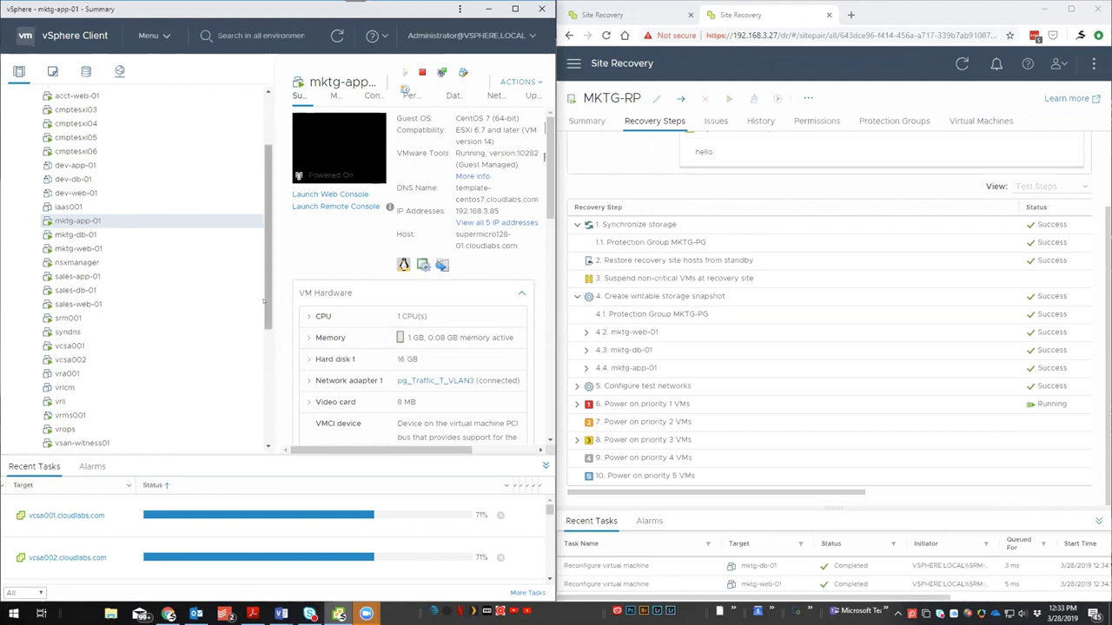
drag(267, 299, 290, 413)
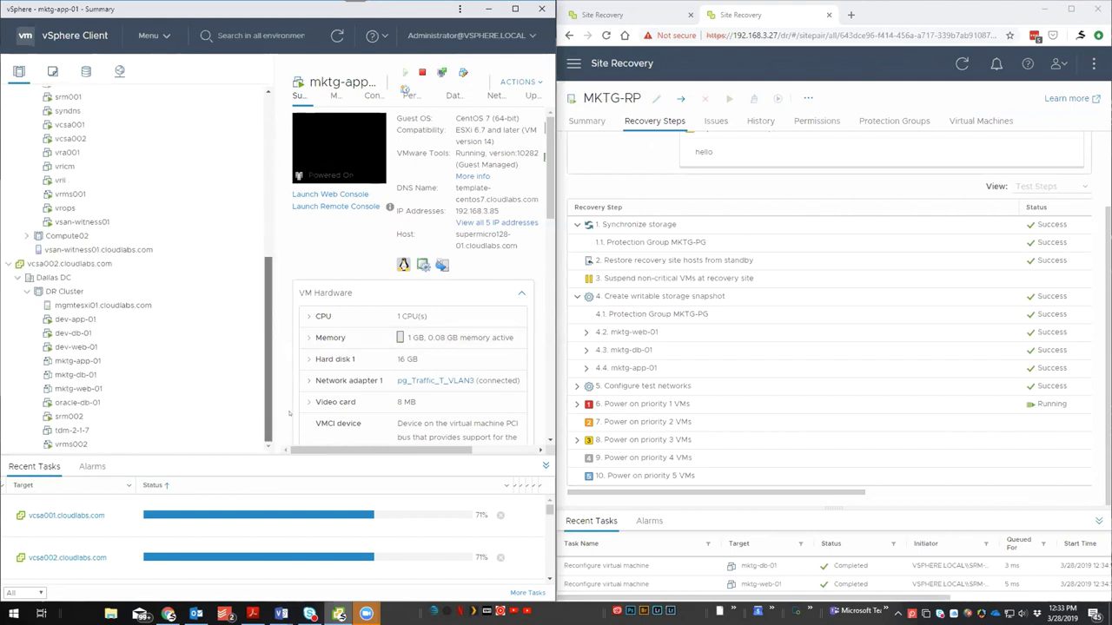
- Examine the virtual switches of the Dallas host mgmtesxi01.cloudlabs.com, expanding the standard switch whose name starts with srmvs
click(84, 306)
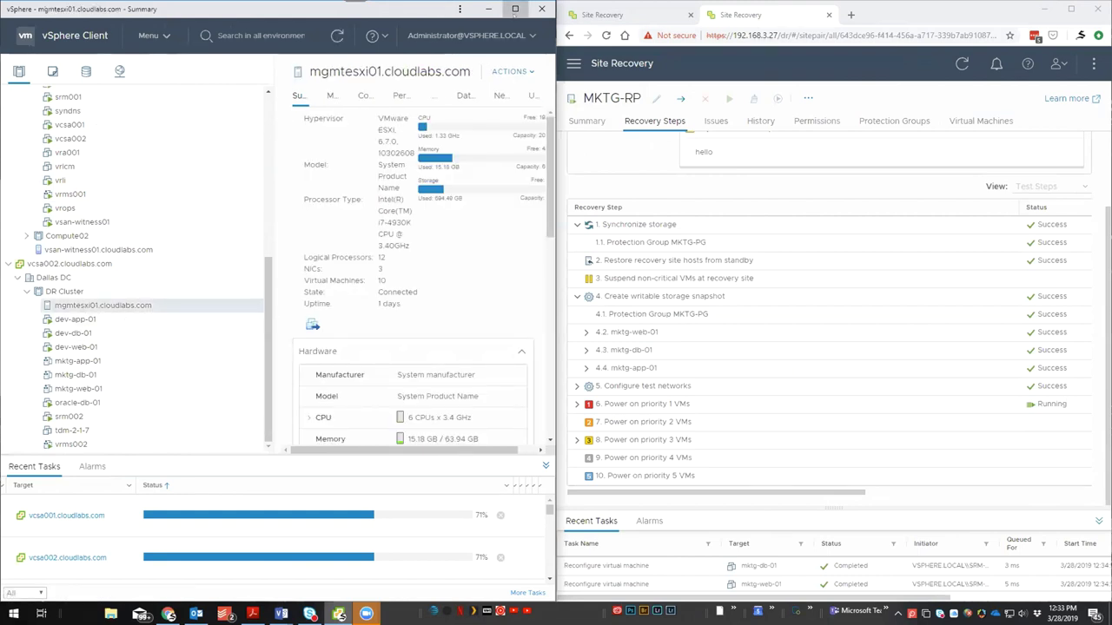
click(515, 9)
click(412, 92)
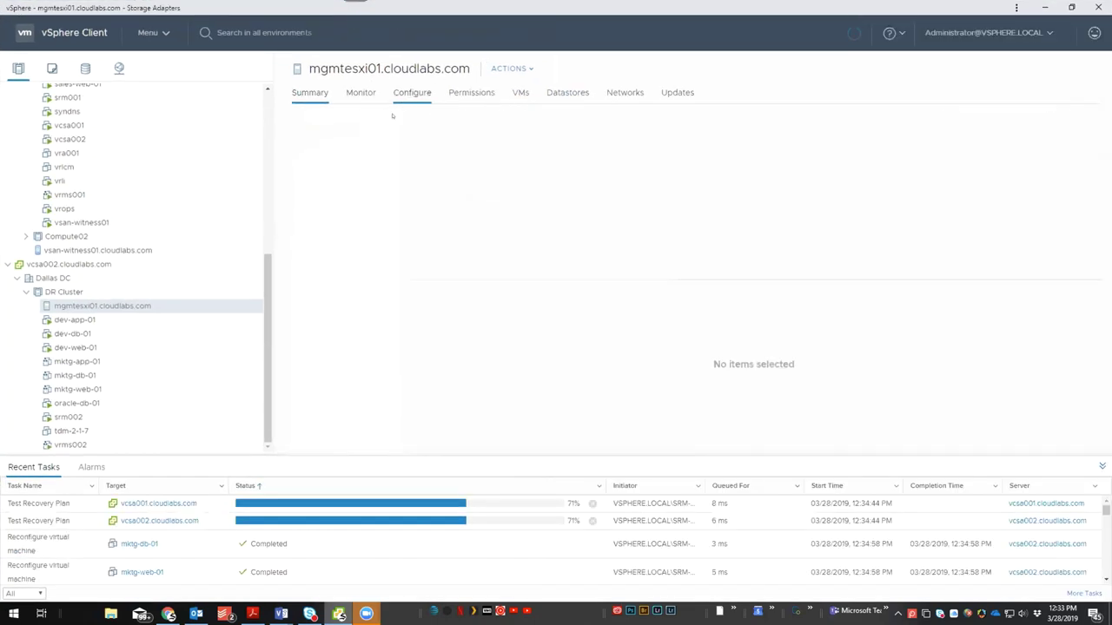
click(341, 213)
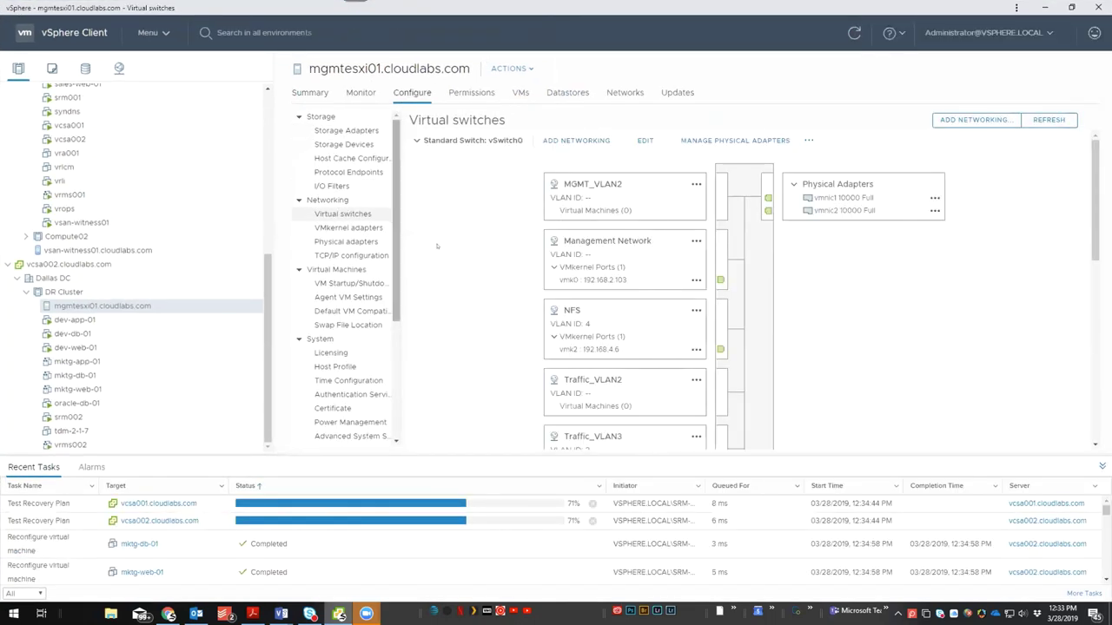
scroll(847, 309, down, 10)
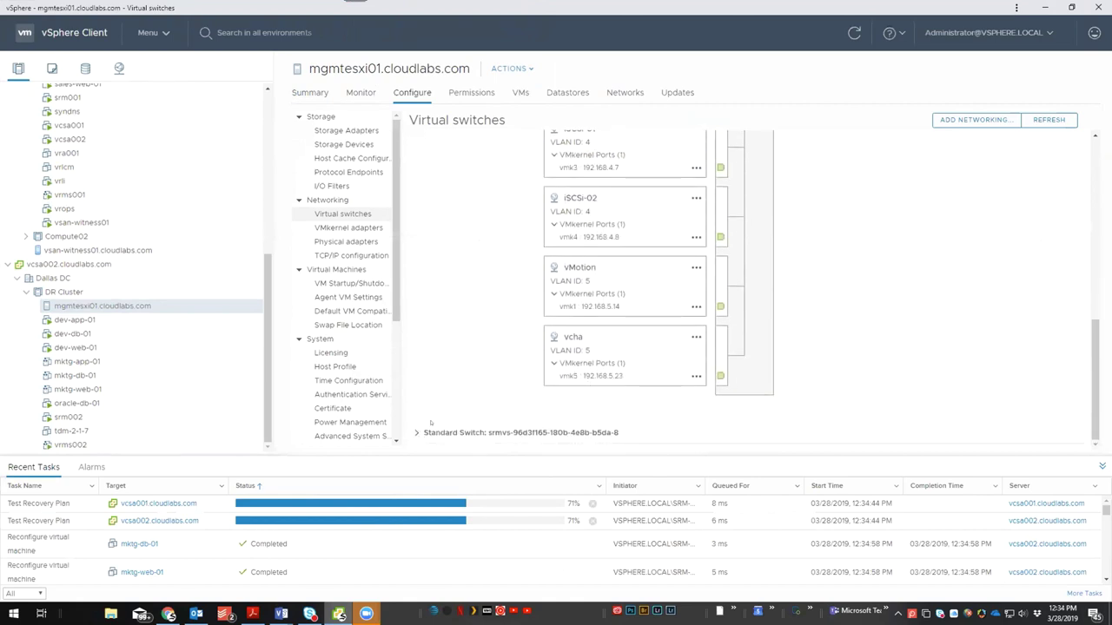
click(416, 433)
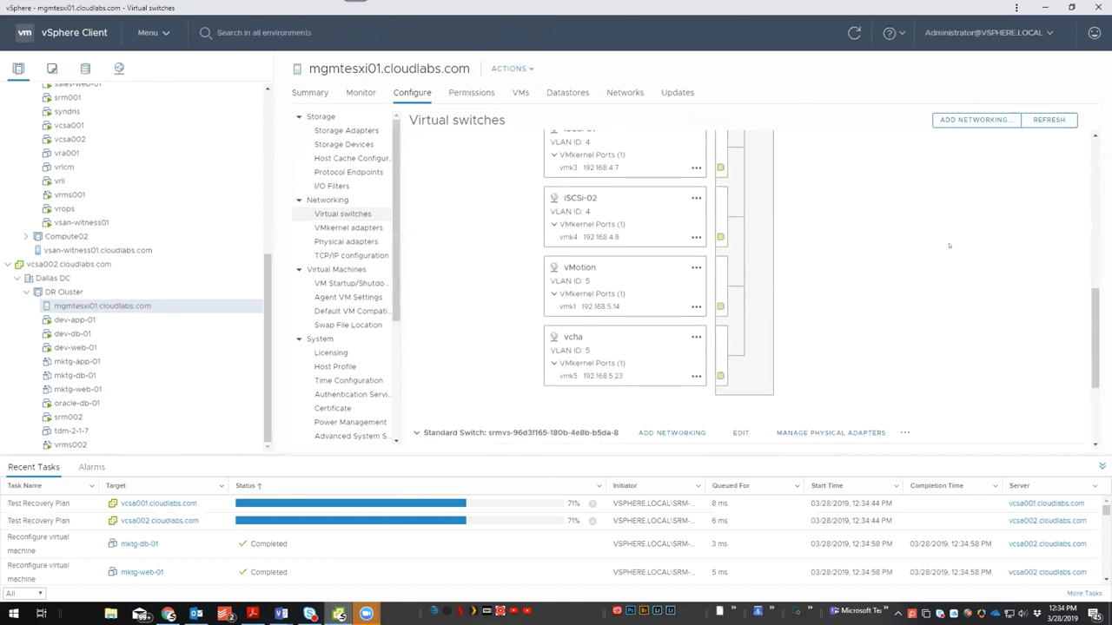
scroll(950, 246, down, 4)
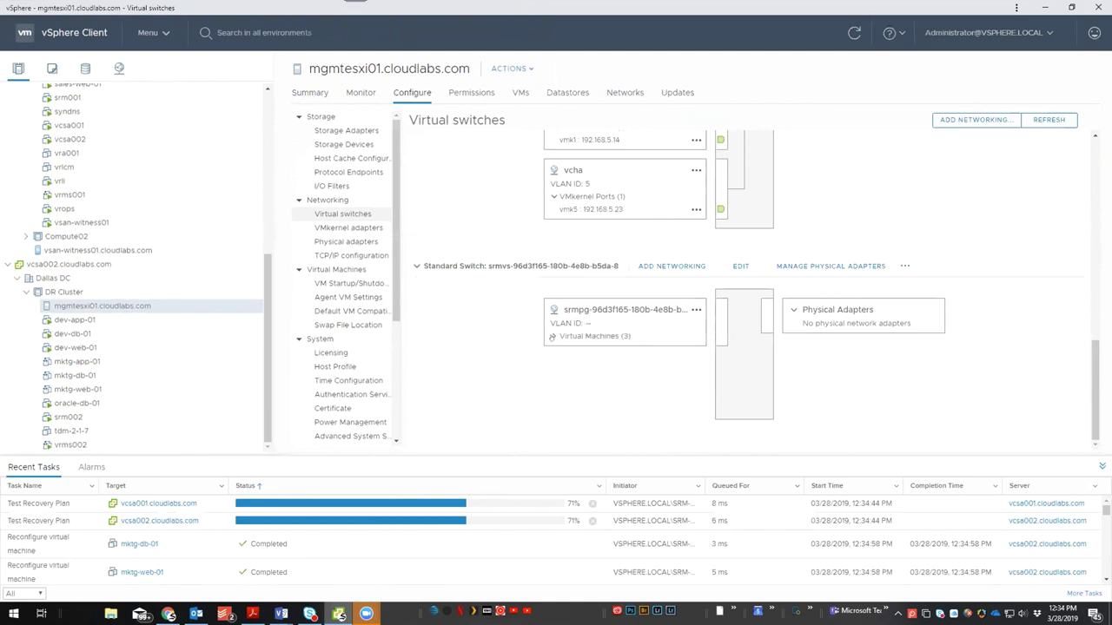
- List the virtual machines connected to the srmpg port group on the srmvs standard switch
click(552, 337)
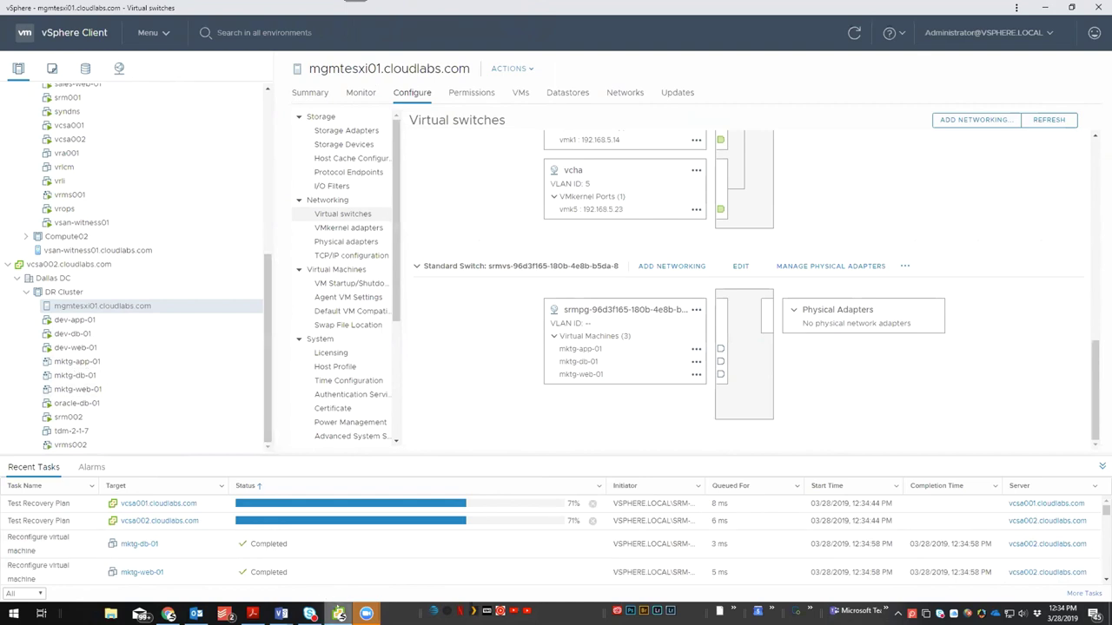
- Switch to Site Recovery, expand the MKTG-RP priority 1 power-on step down to mktg-app-01's sub-steps, and maximize the window
mouse_move(339, 614)
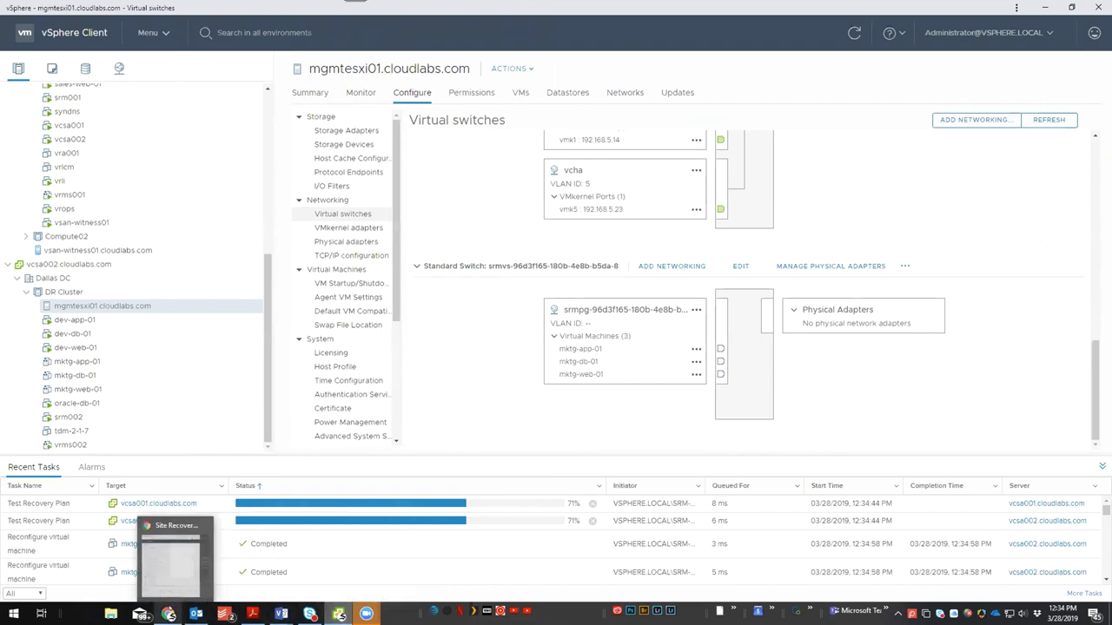
click(169, 614)
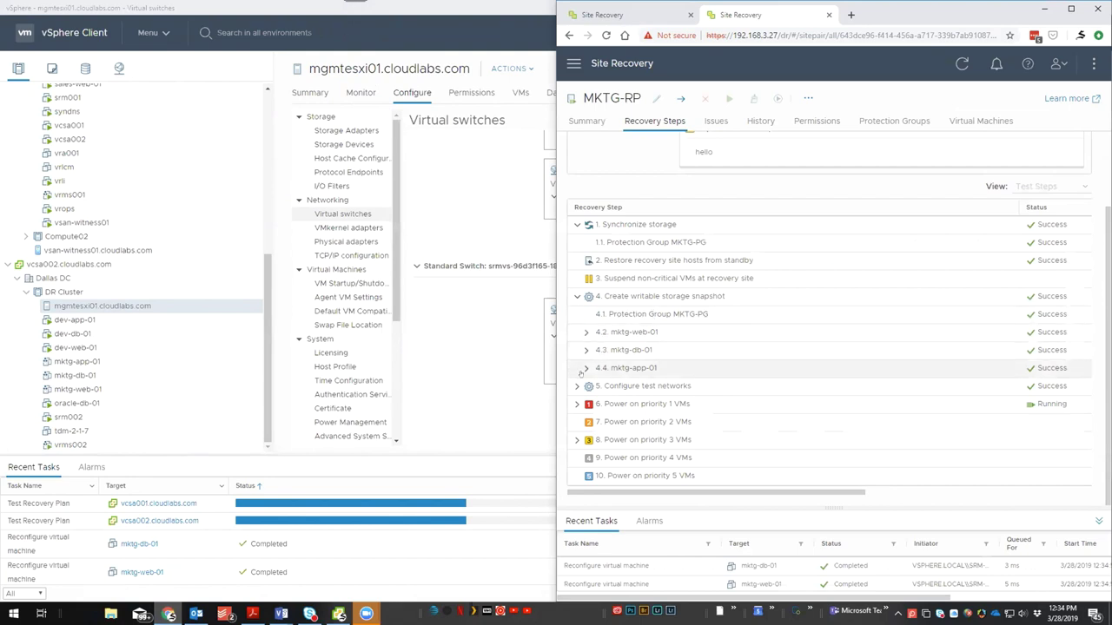
click(574, 403)
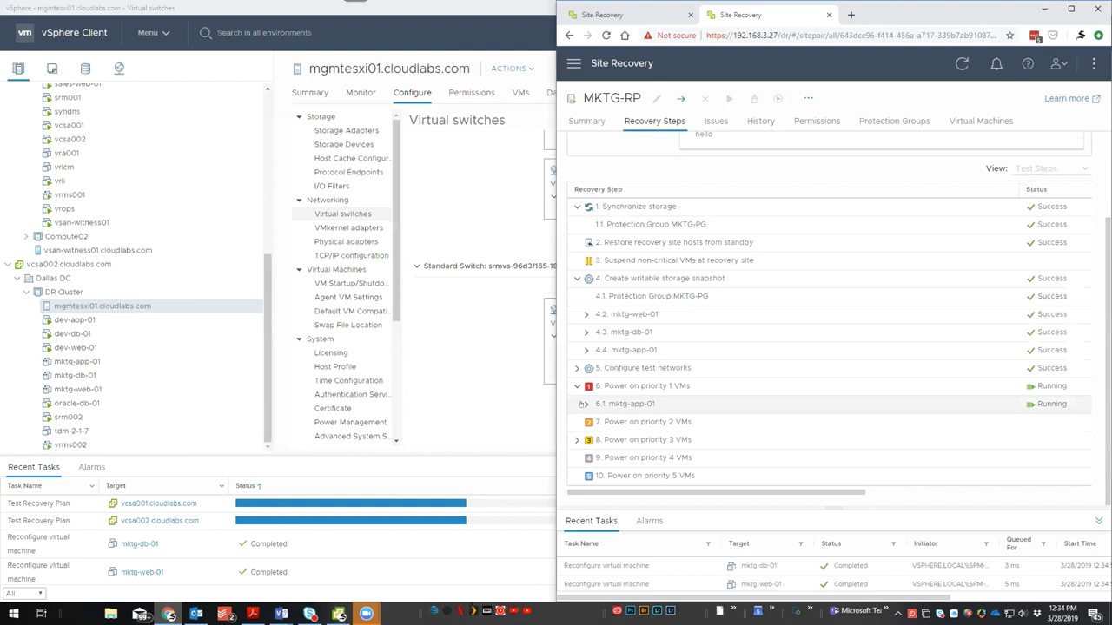
click(584, 404)
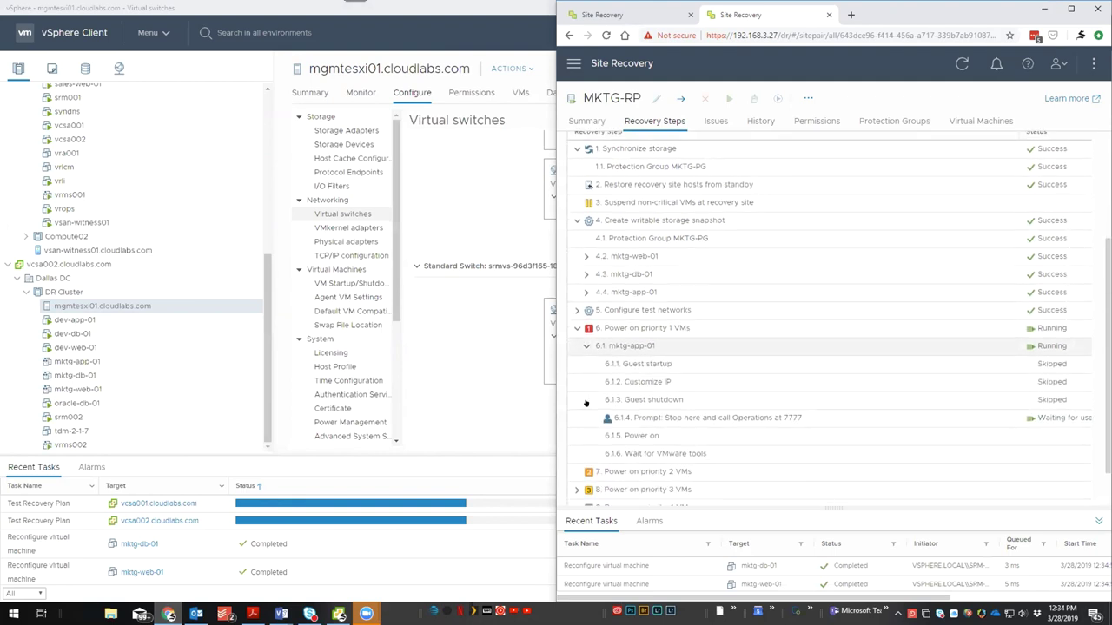
scroll(660, 396, down, 1)
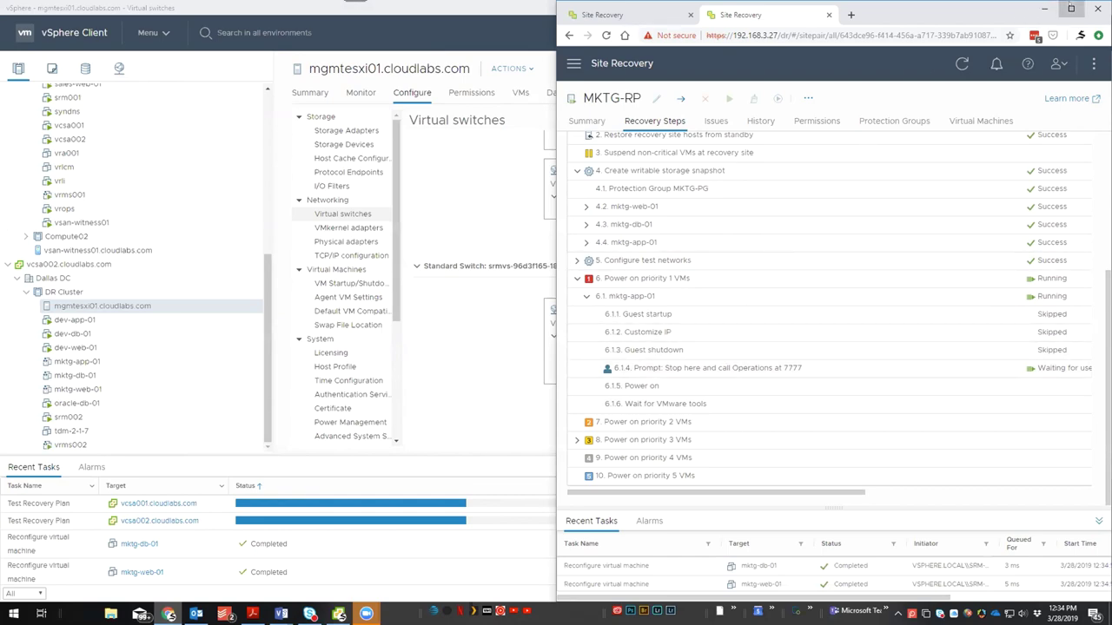
click(1071, 9)
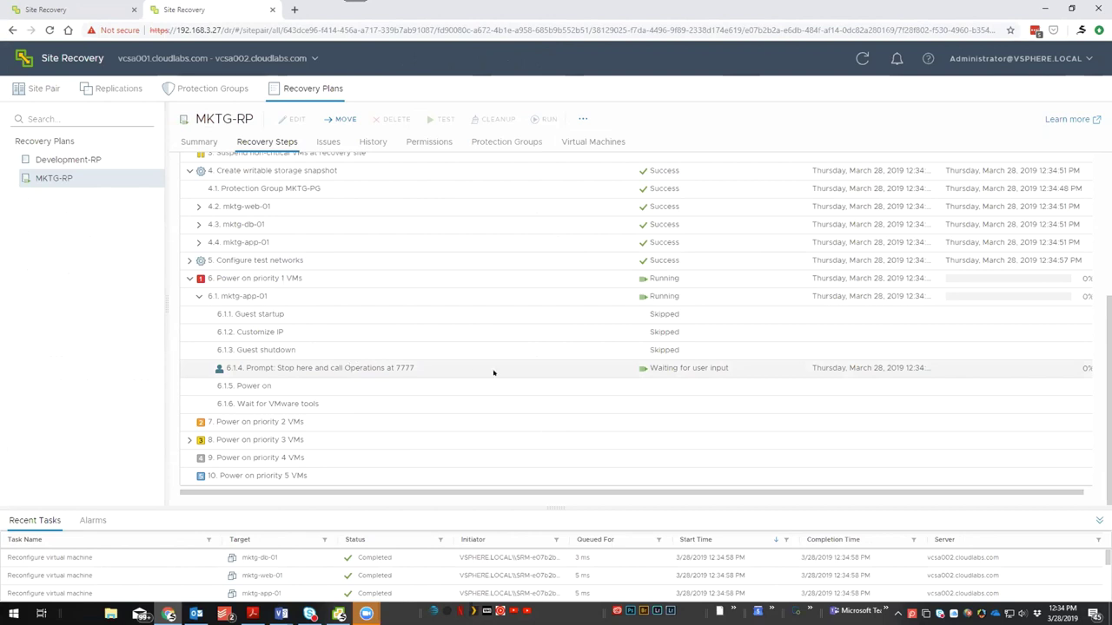
- Check the recovery step awaiting user input and dismiss the "Stop here and call Operations at 7777" prompt to resume the MKTG-RP test
drag(651, 367, 728, 369)
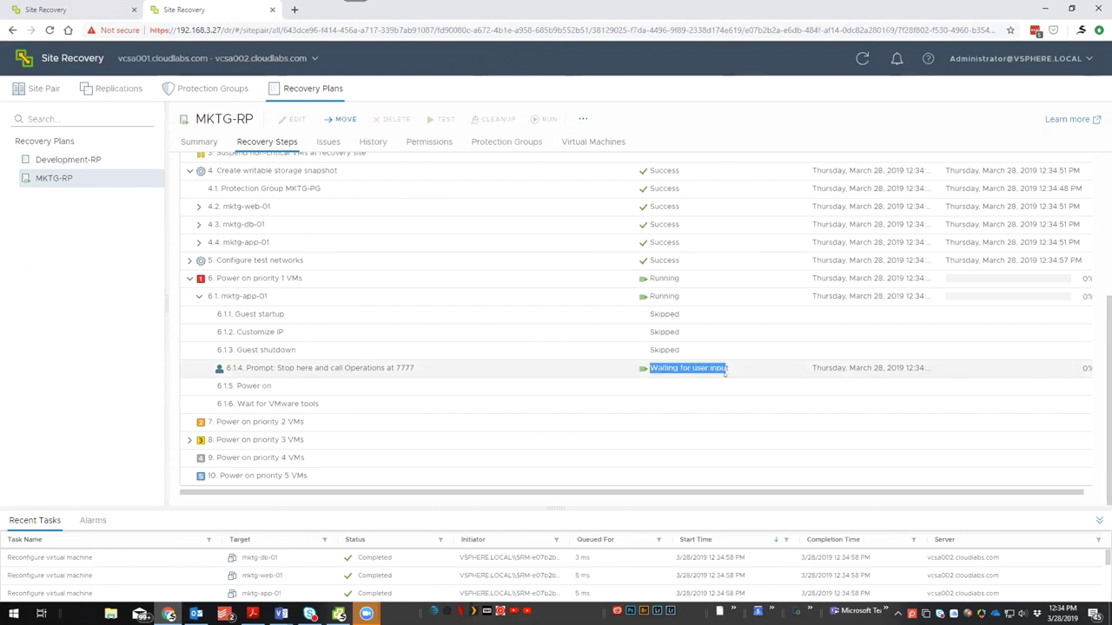
drag(465, 494, 521, 489)
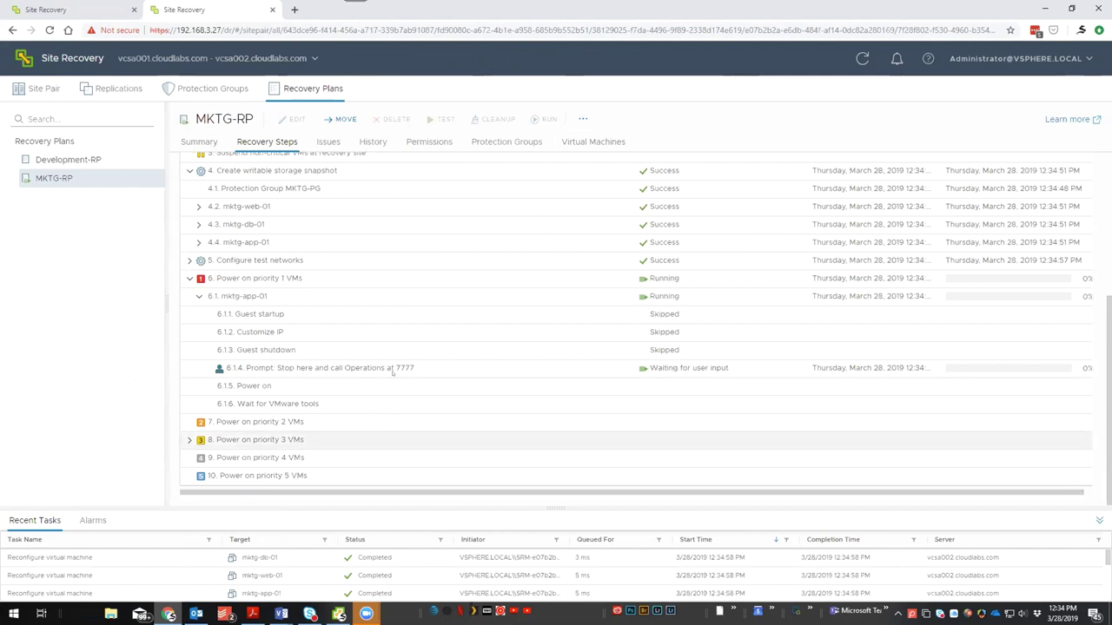
scroll(402, 292, up, 2)
scroll(401, 292, up, 3)
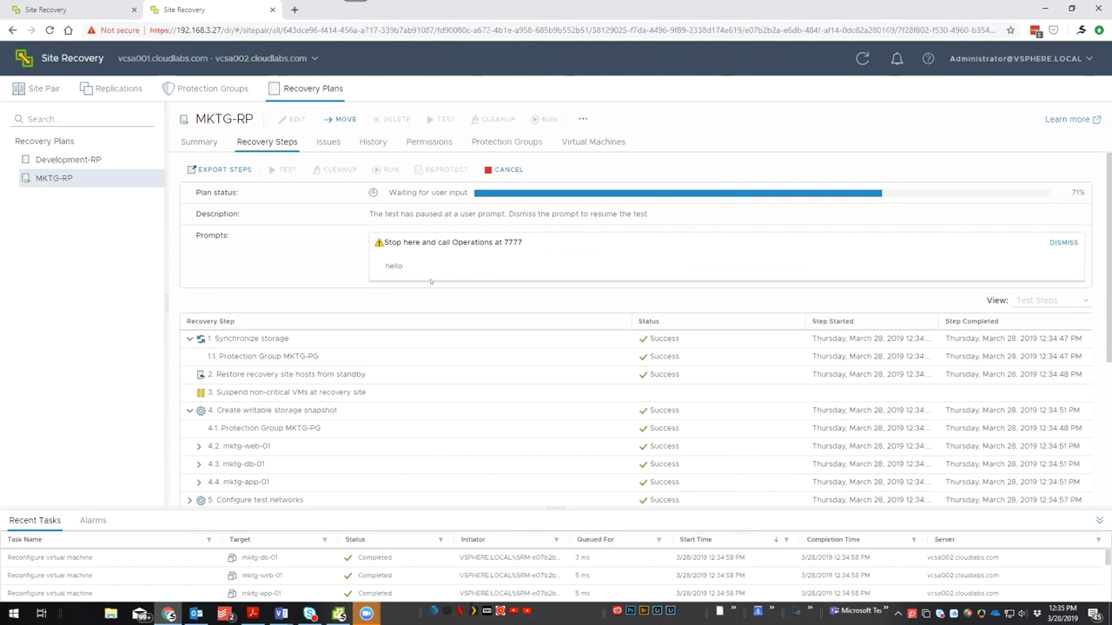
click(1060, 239)
- Follow the test's power-on progress, expanding the priority 3 VMs step and its mktg-web-01 and mktg-db-01 sub-steps
scroll(487, 395, down, 3)
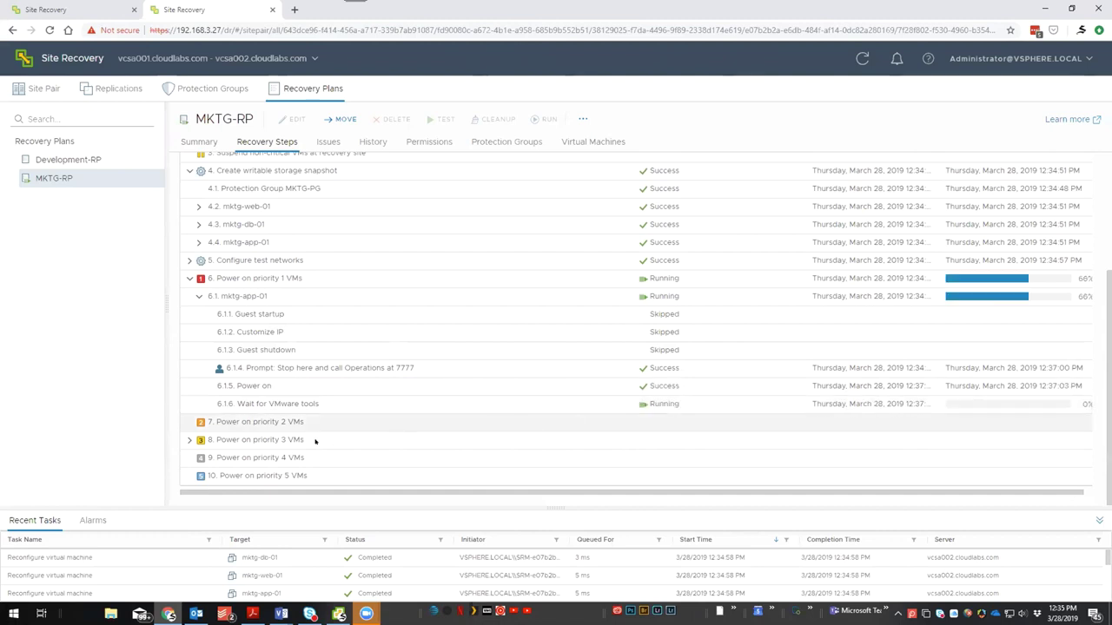
click(188, 441)
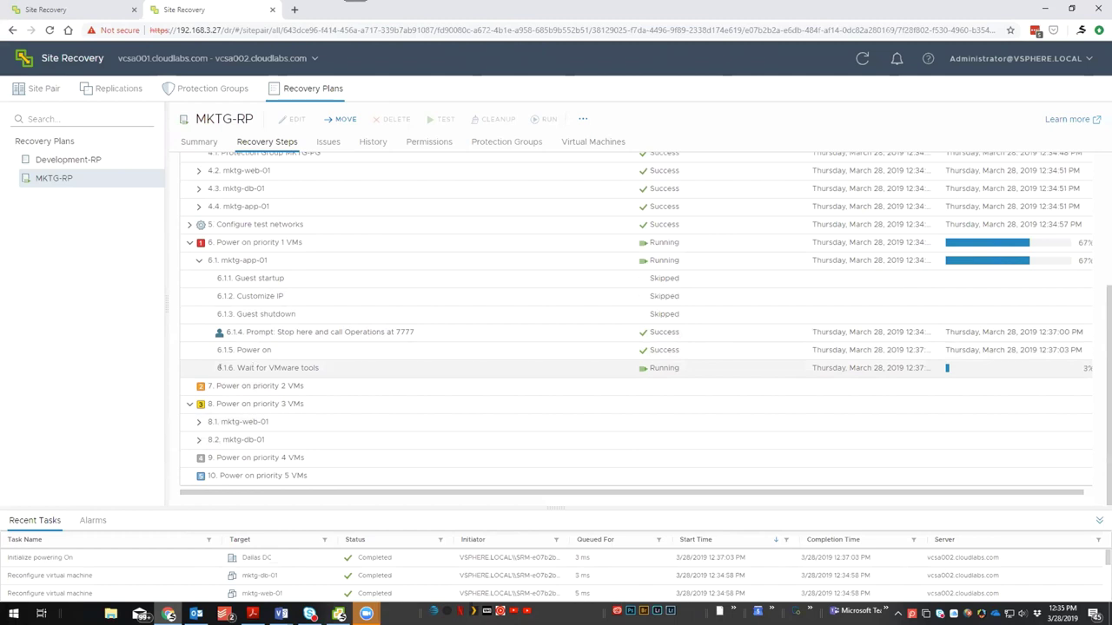
drag(230, 366, 328, 367)
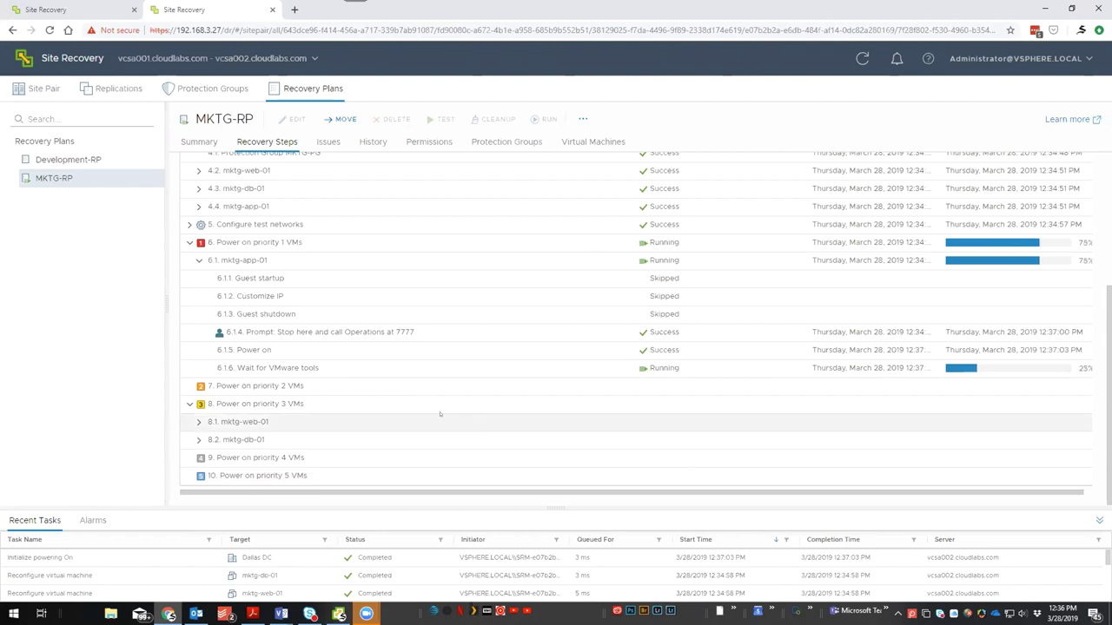
scroll(439, 414, up, 1)
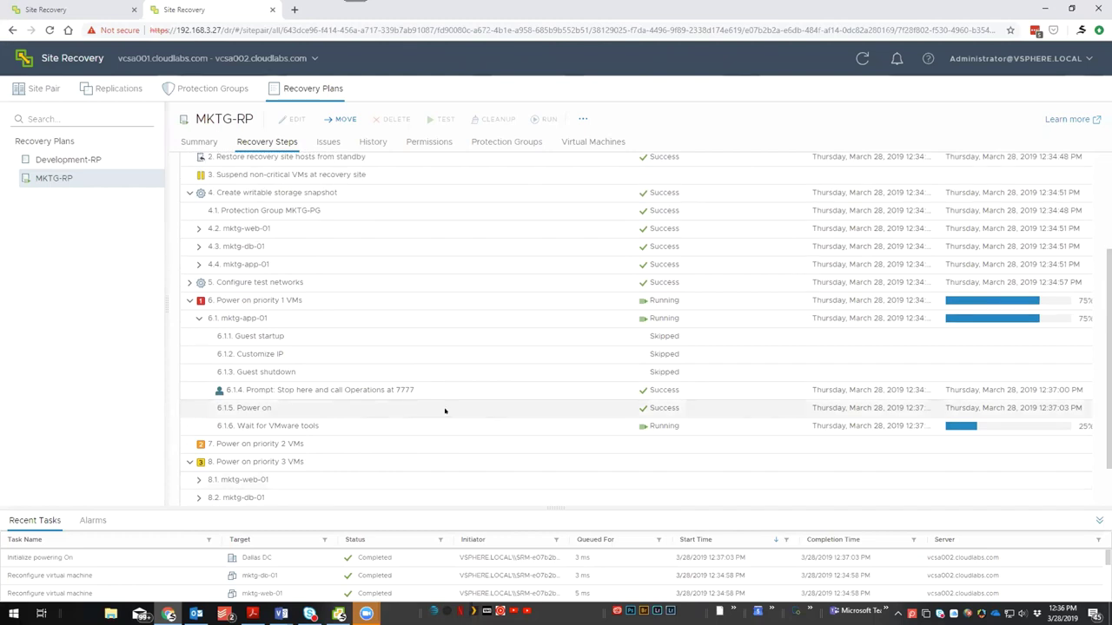
scroll(445, 411, down, 1)
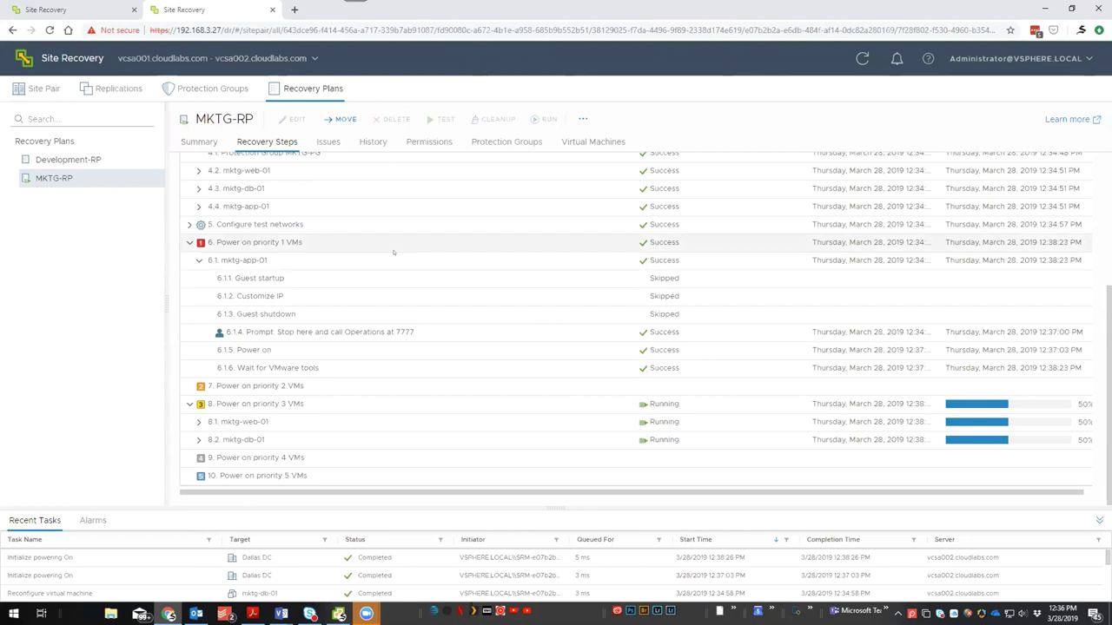
scroll(394, 252, up, 3)
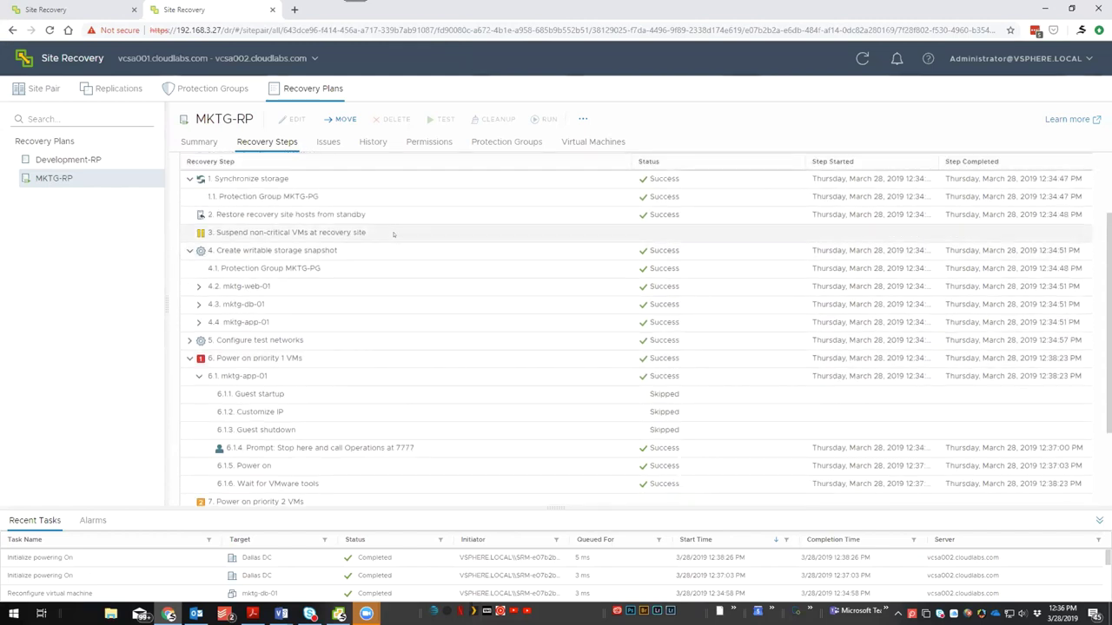
scroll(387, 256, down, 3)
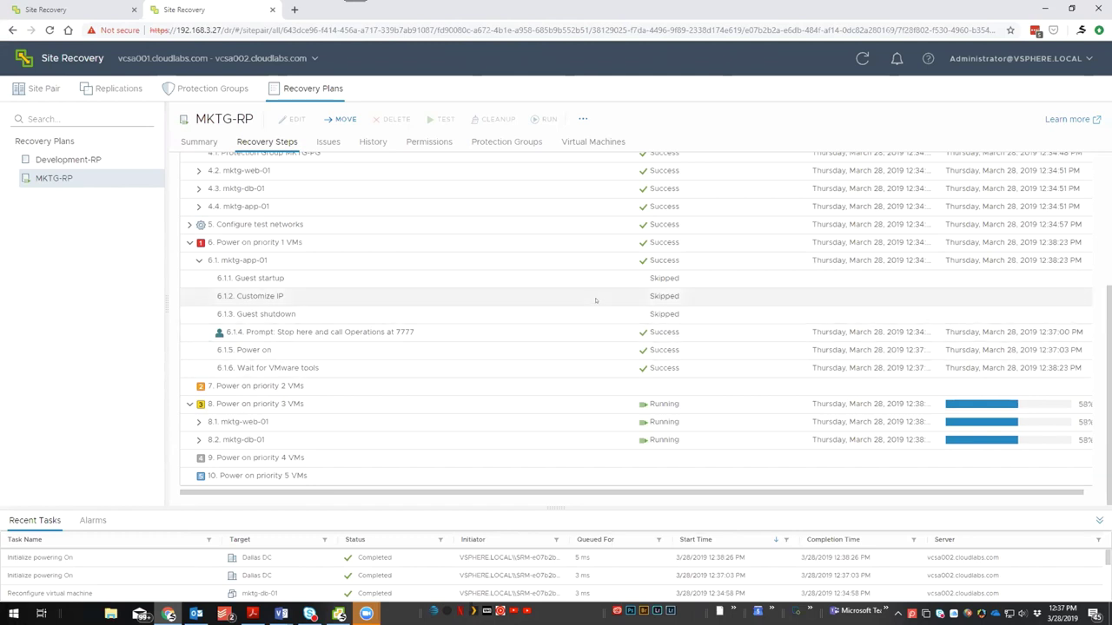
click(198, 422)
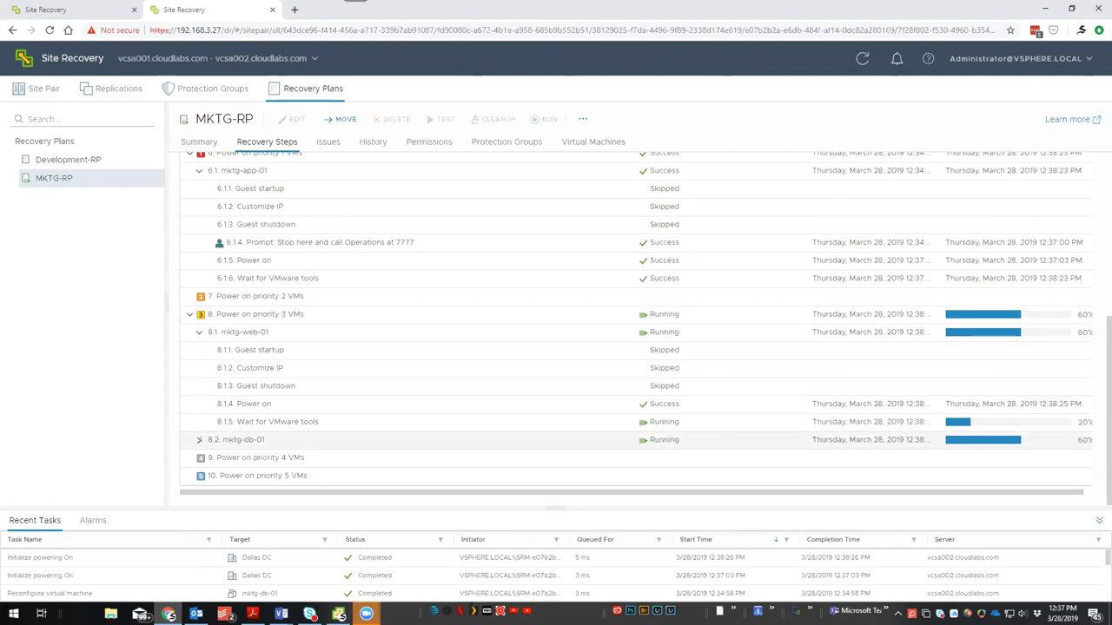
click(196, 440)
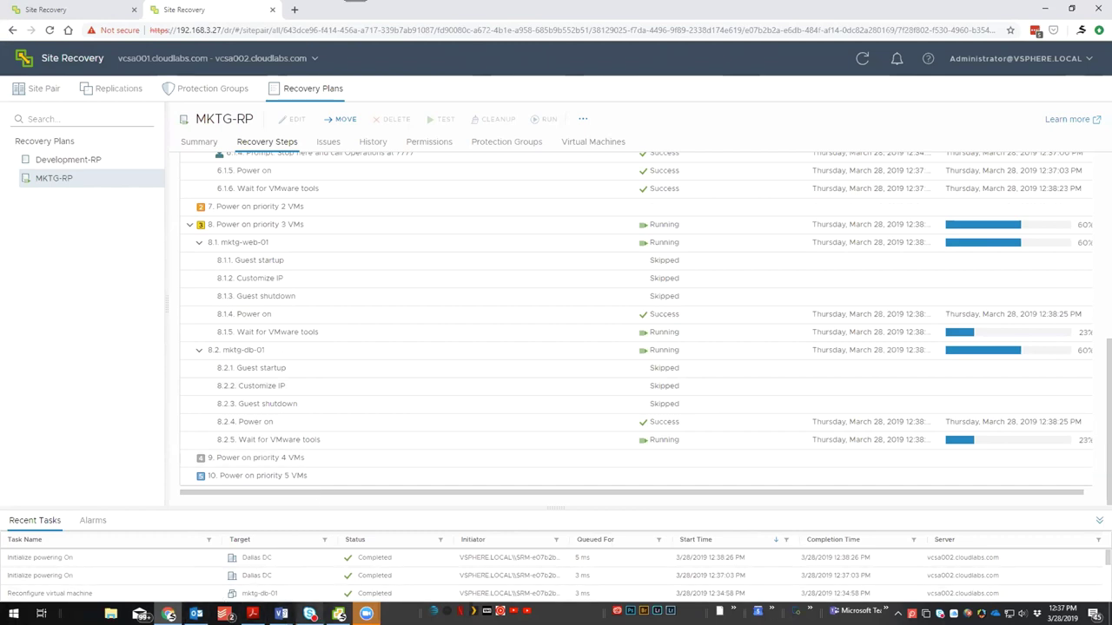
- Switch to the vSphere Client and view the summaries of the recovered VMs mktg-app-01, mktg-db-01 and mktg-web-01
click(338, 614)
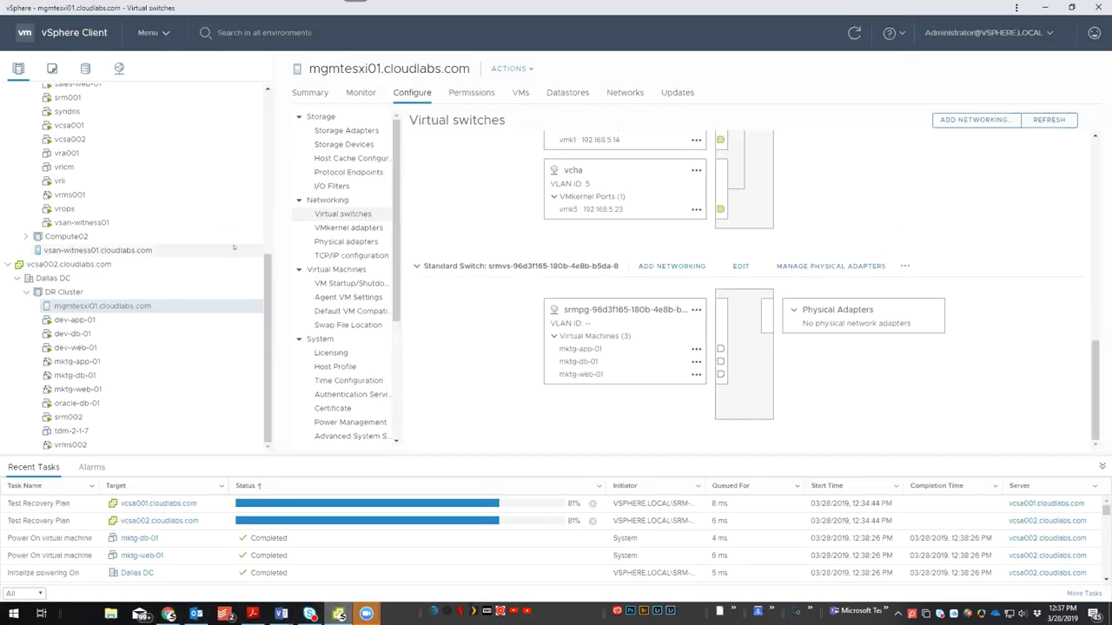
click(78, 362)
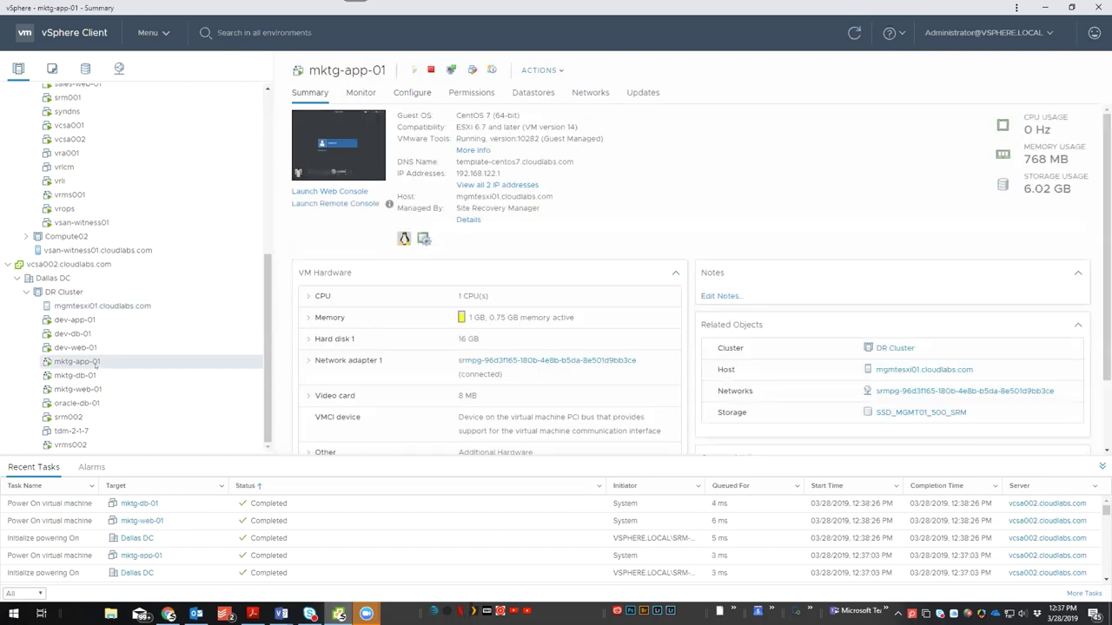
click(77, 375)
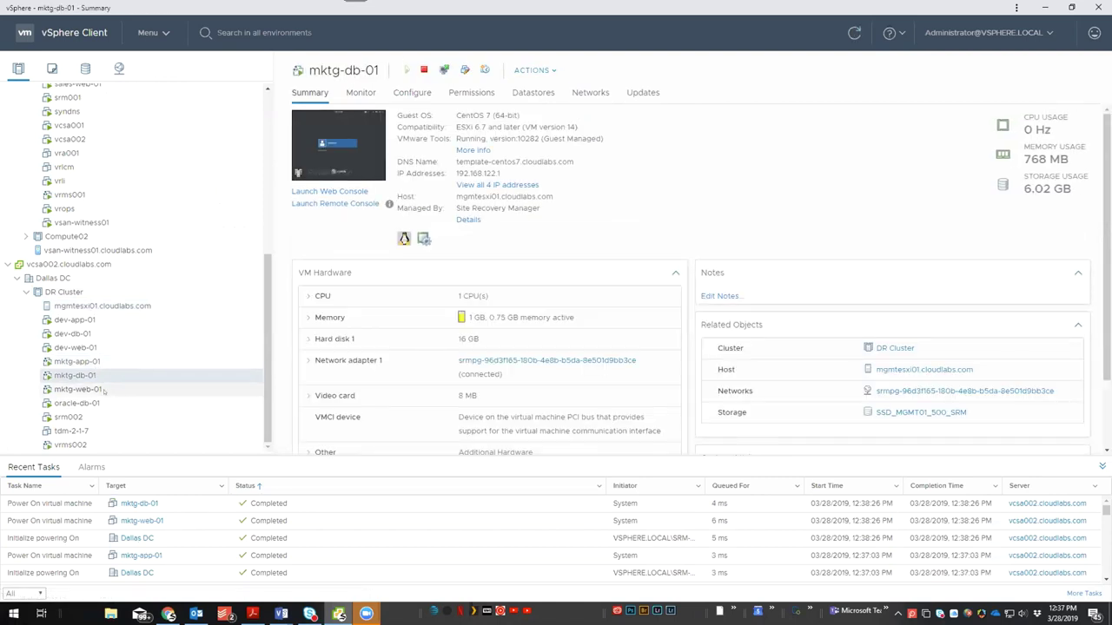
click(95, 389)
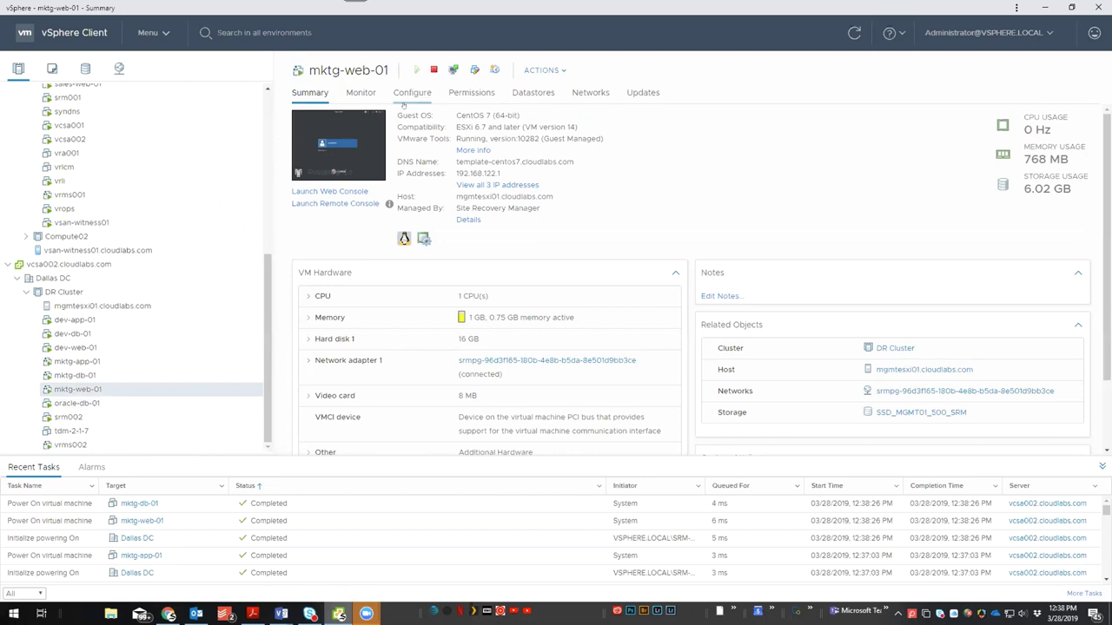
- Inspect host mgmtesxi01's virtual switches, expanding the srmvs standard switch and the virtual machines of its srmpg port group
click(78, 306)
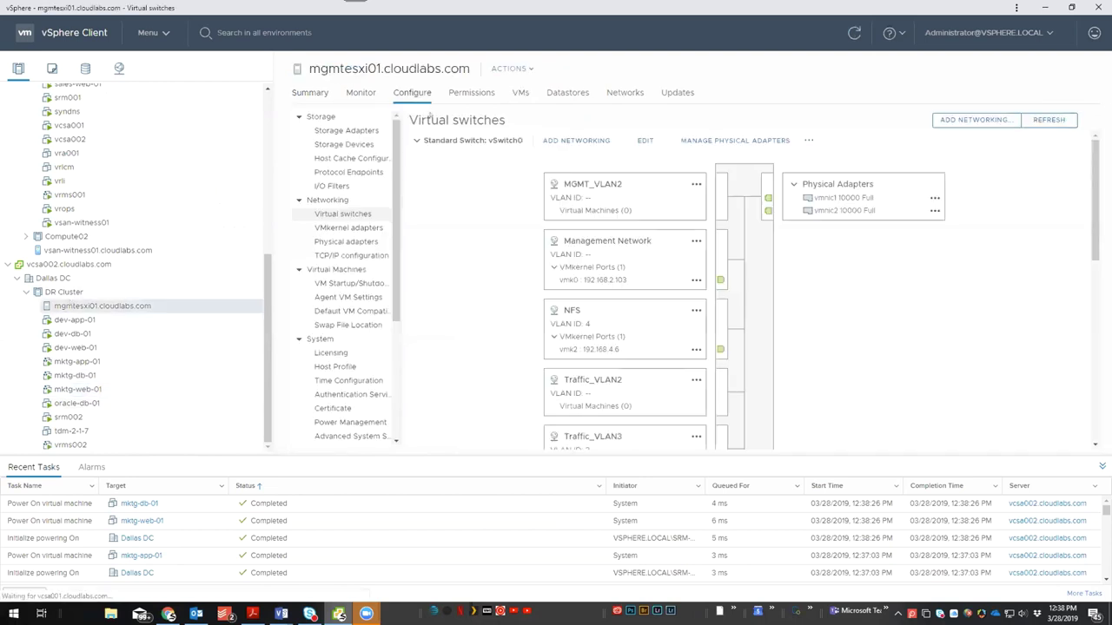
scroll(491, 302, down, 1)
scroll(492, 302, down, 5)
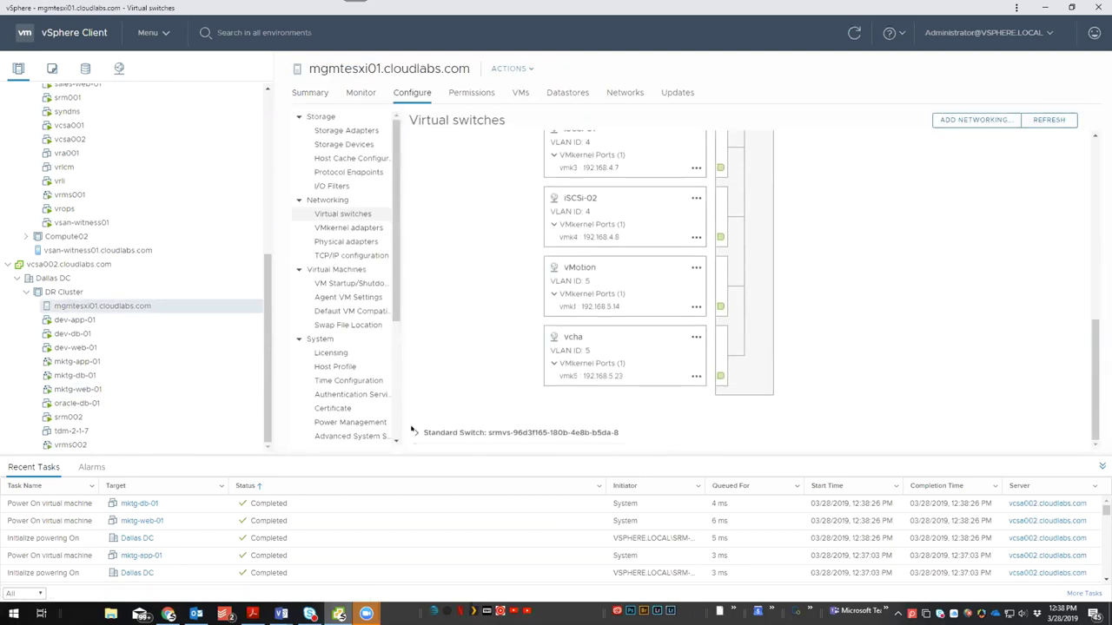
click(417, 433)
scroll(467, 365, down, 3)
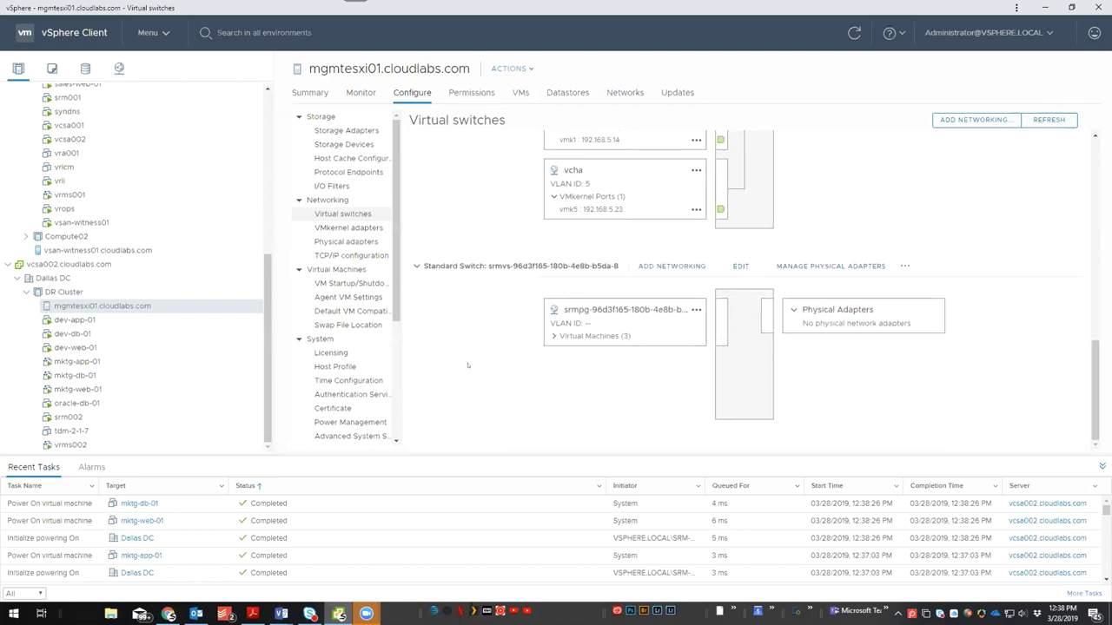
click(555, 336)
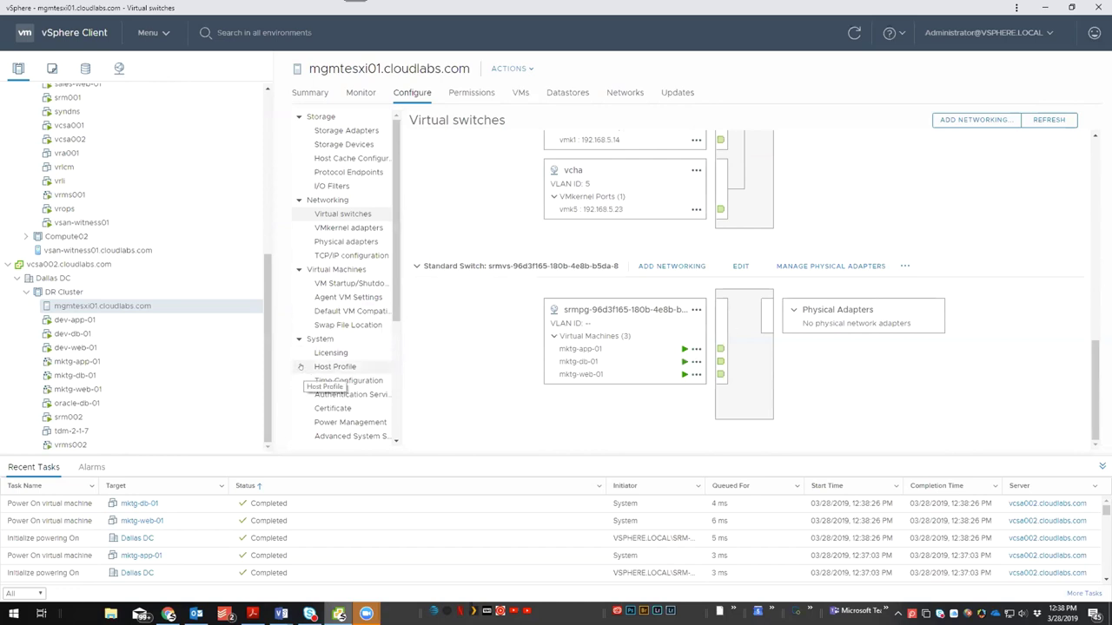
- Place the vSphere Client and Site Recovery side by side and review the status and timing of the MKTG-RP recovery steps
key(super+Right)
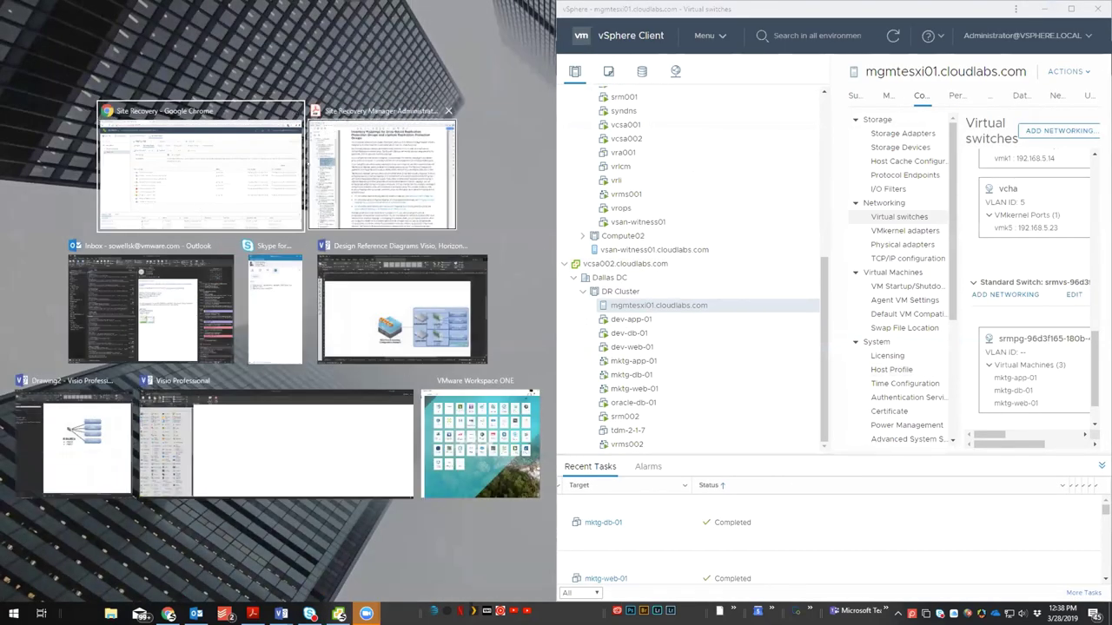
click(233, 171)
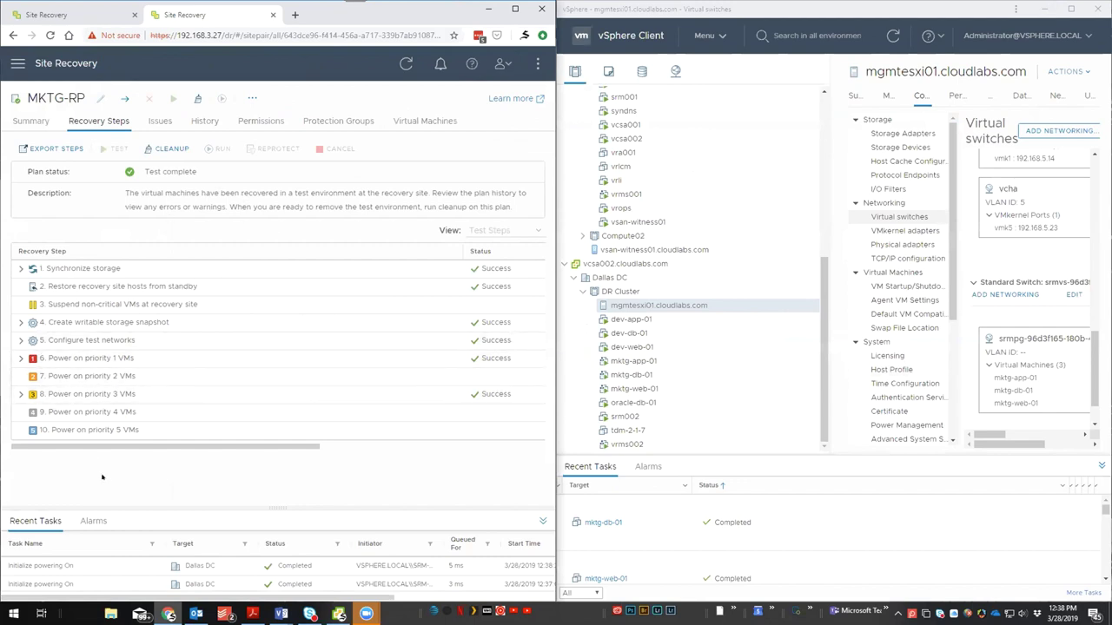
drag(117, 448, 343, 448)
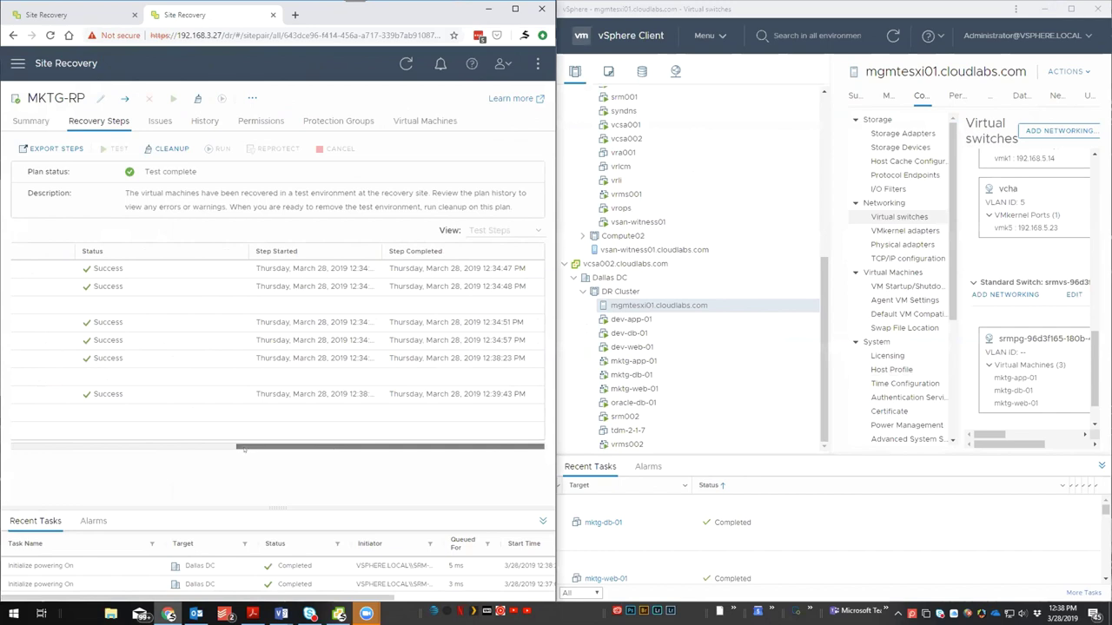
click(31, 448)
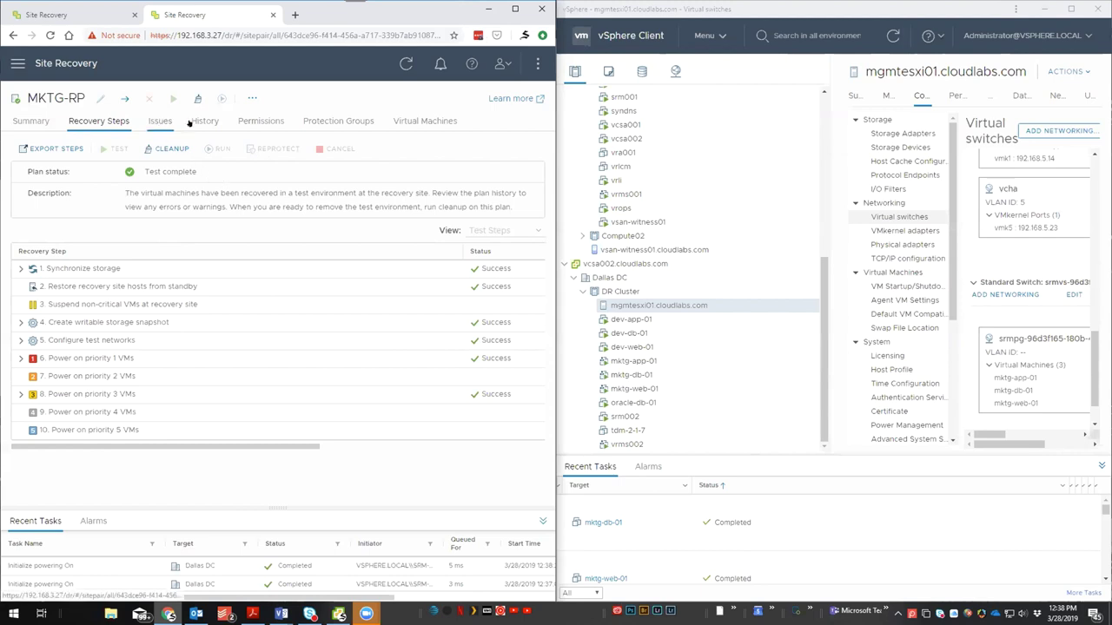
- Export the history report of the MKTG-RP test run as a web page in a new tab and read its step results
click(160, 124)
click(205, 123)
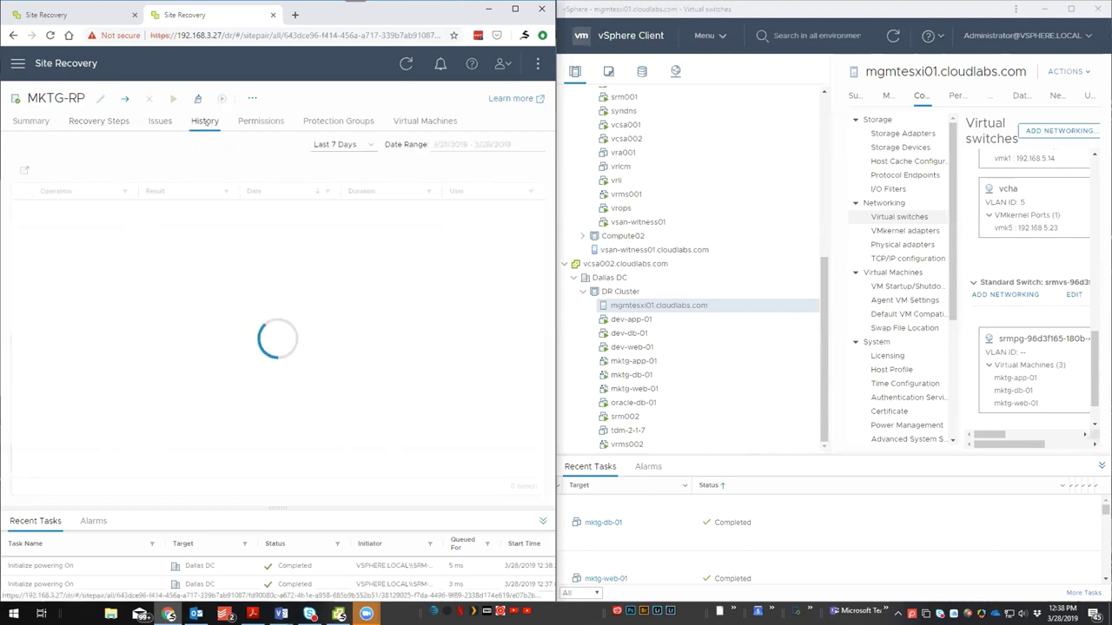
click(23, 210)
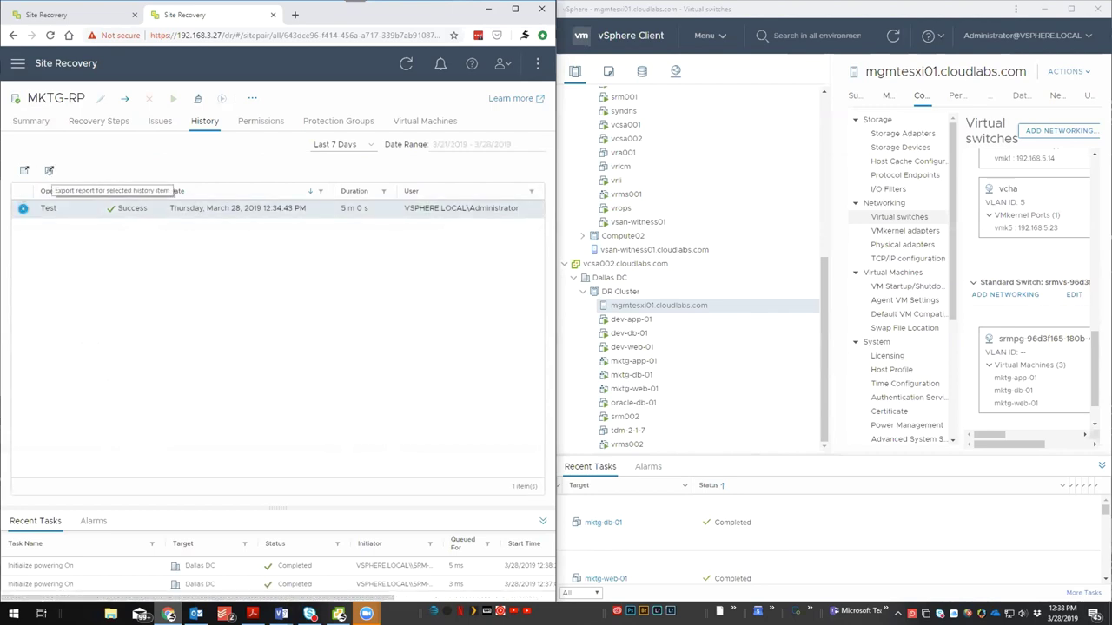
click(48, 171)
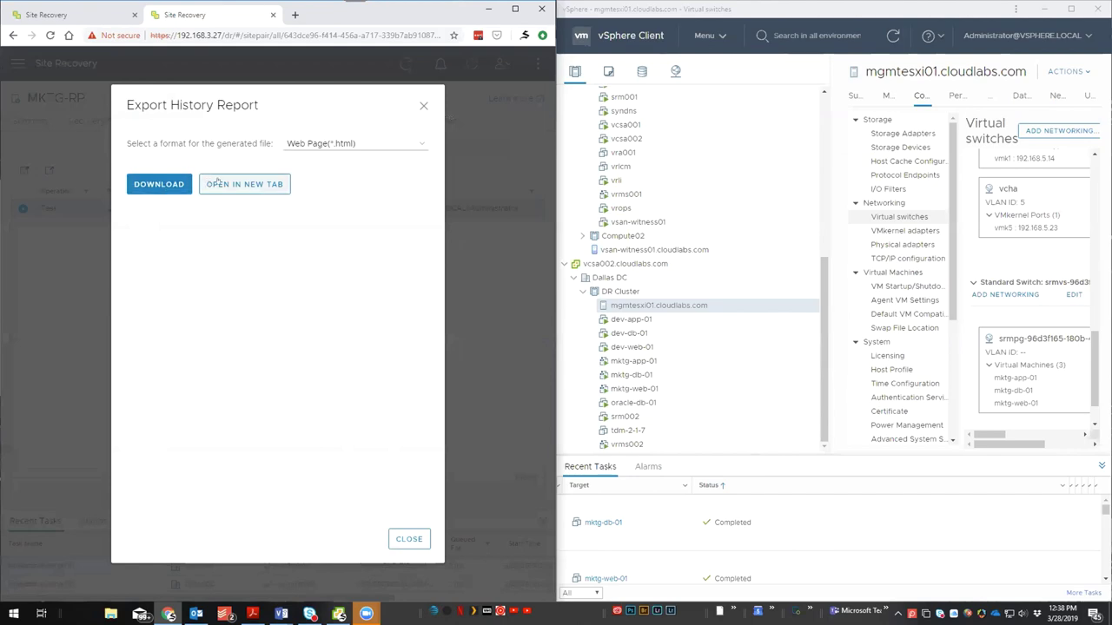
click(218, 184)
scroll(313, 147, down, 3)
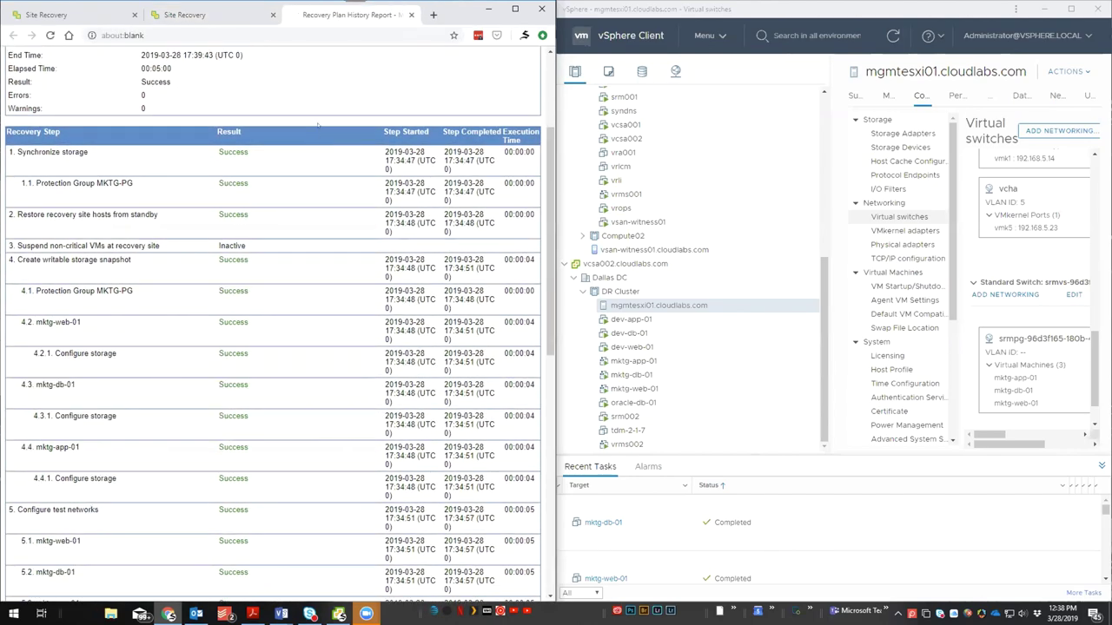
- Read through the whole MKTG-RP history report, from the run summary to the power-on steps for each priority group
scroll(318, 122, up, 1)
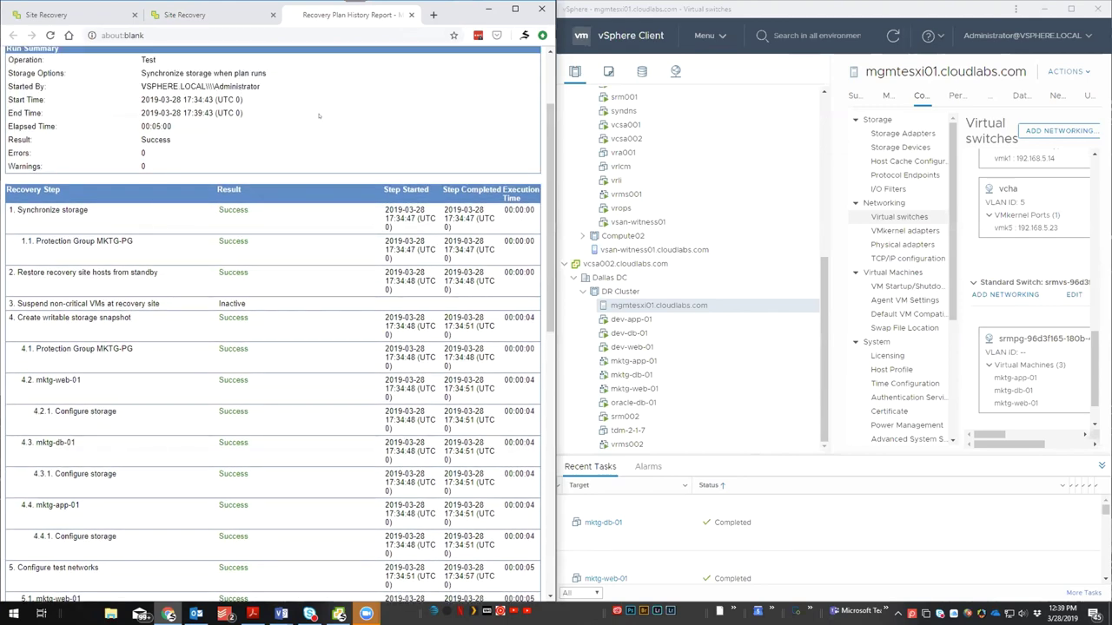
scroll(317, 113, down, 2)
scroll(317, 106, down, 8)
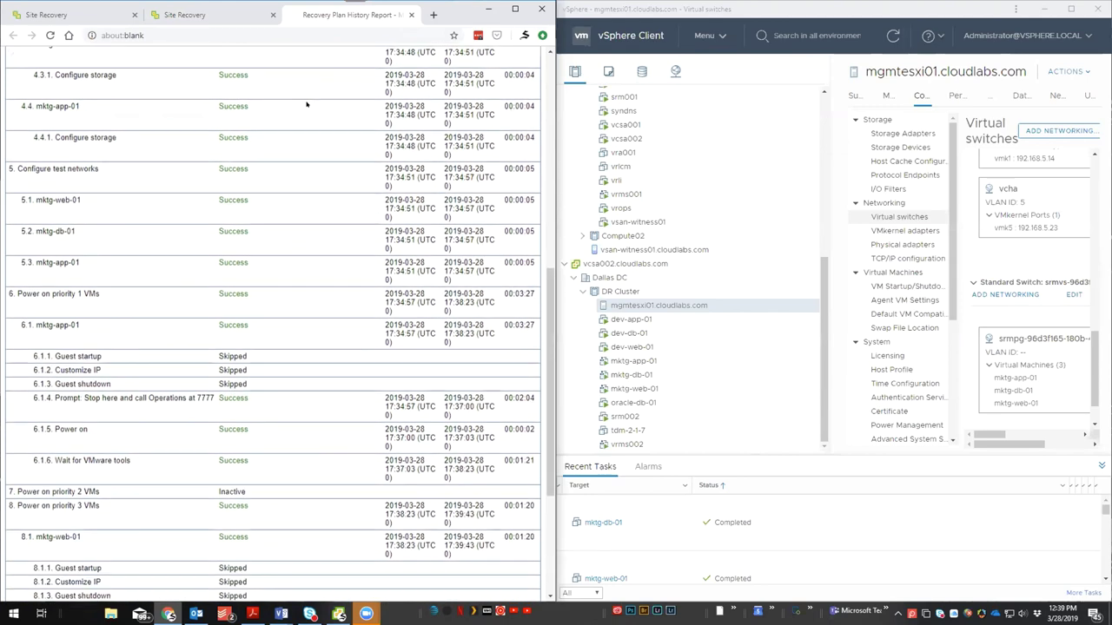
scroll(306, 104, down, 1)
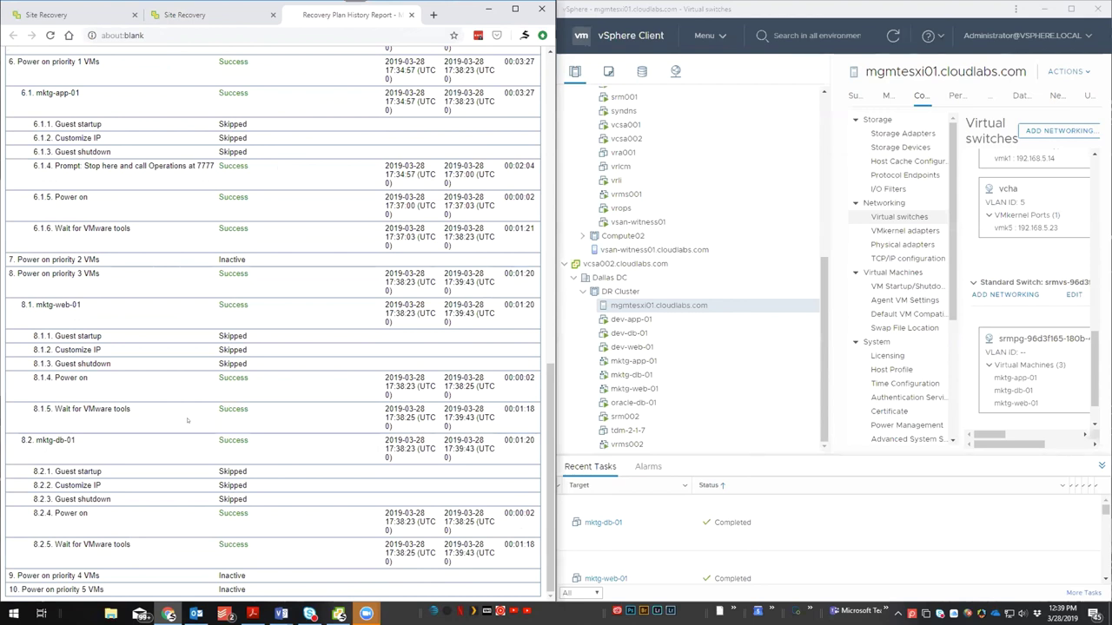
scroll(206, 403, up, 10)
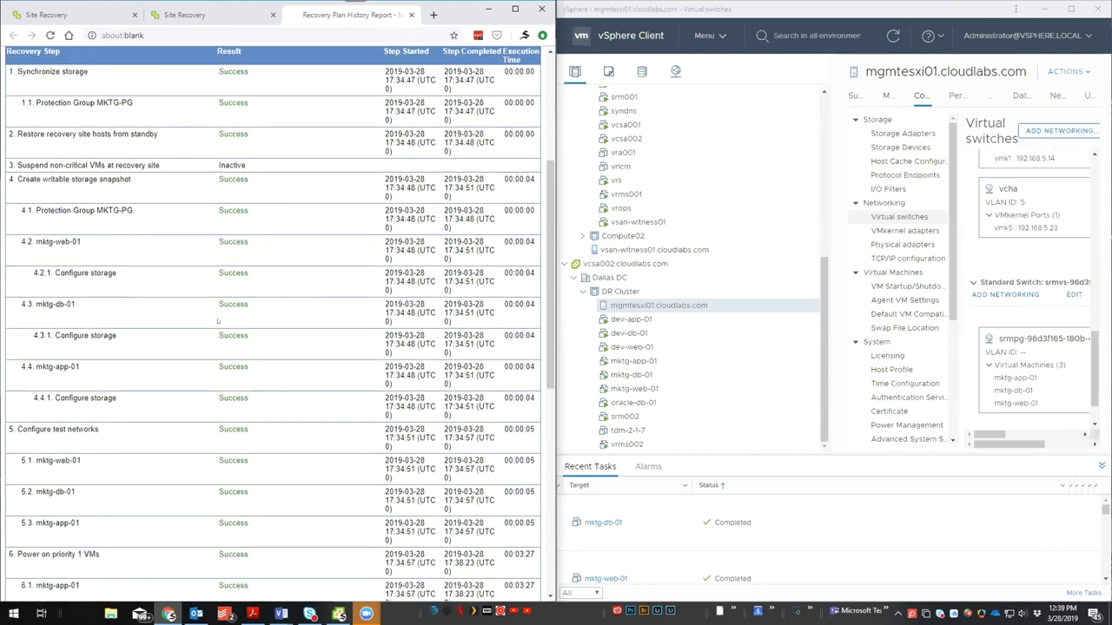
scroll(198, 317, up, 3)
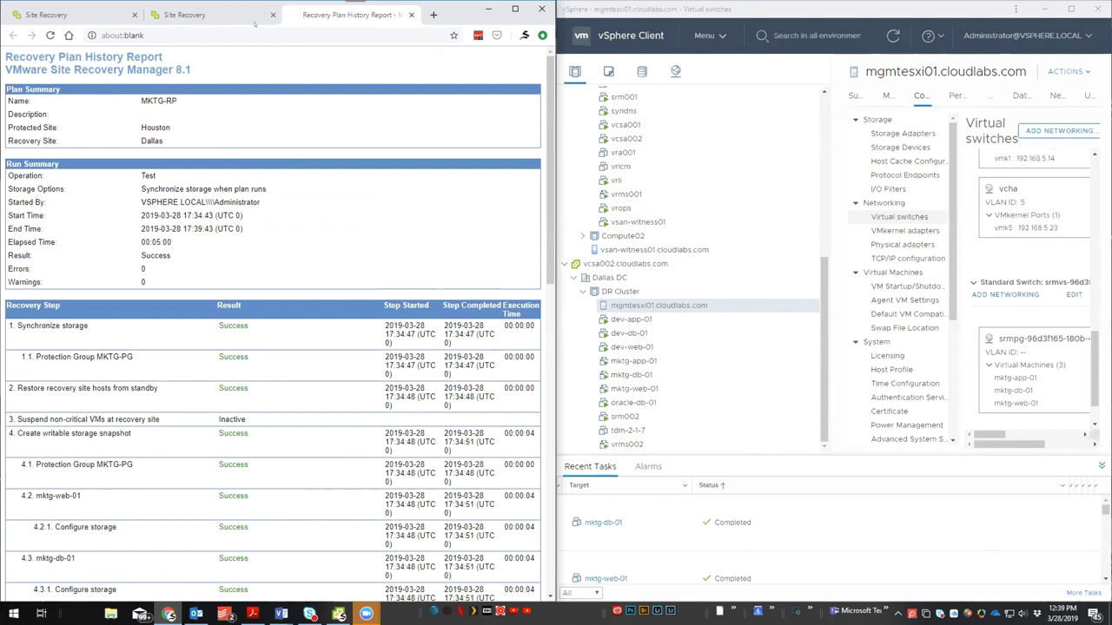
- Return to the MKTG-RP plan in Site Recovery and review its issues and protection groups
click(217, 15)
click(423, 105)
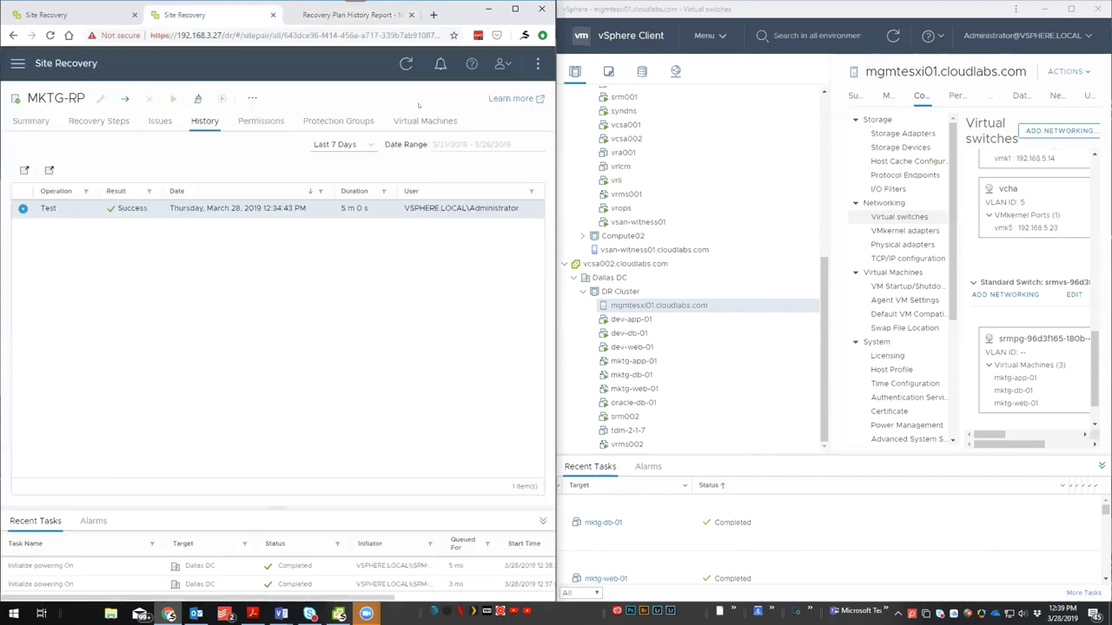
click(159, 121)
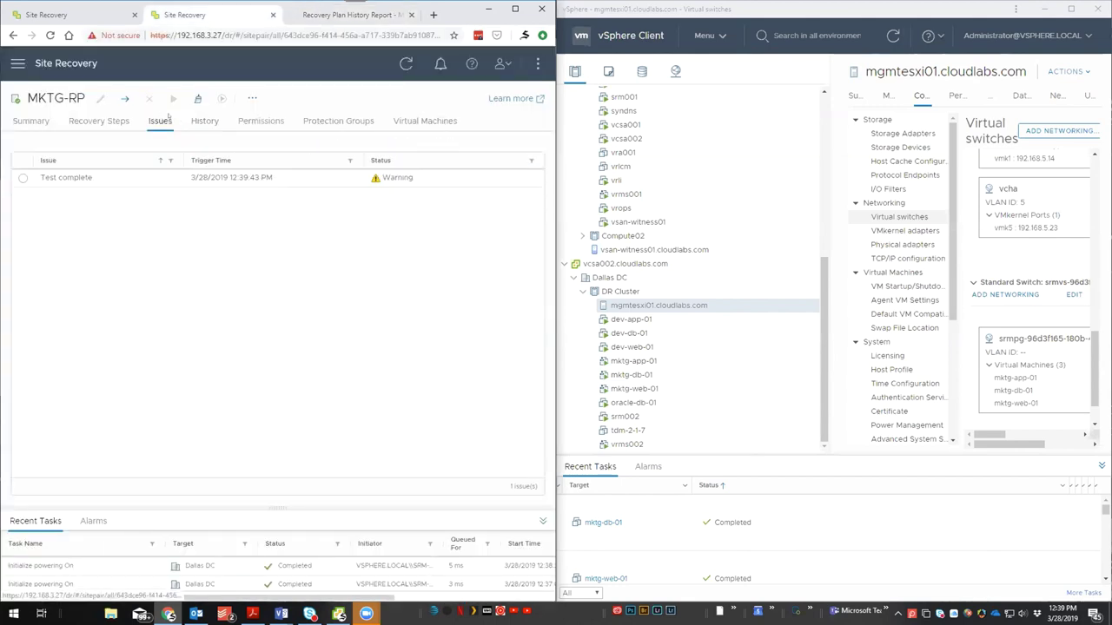
click(51, 177)
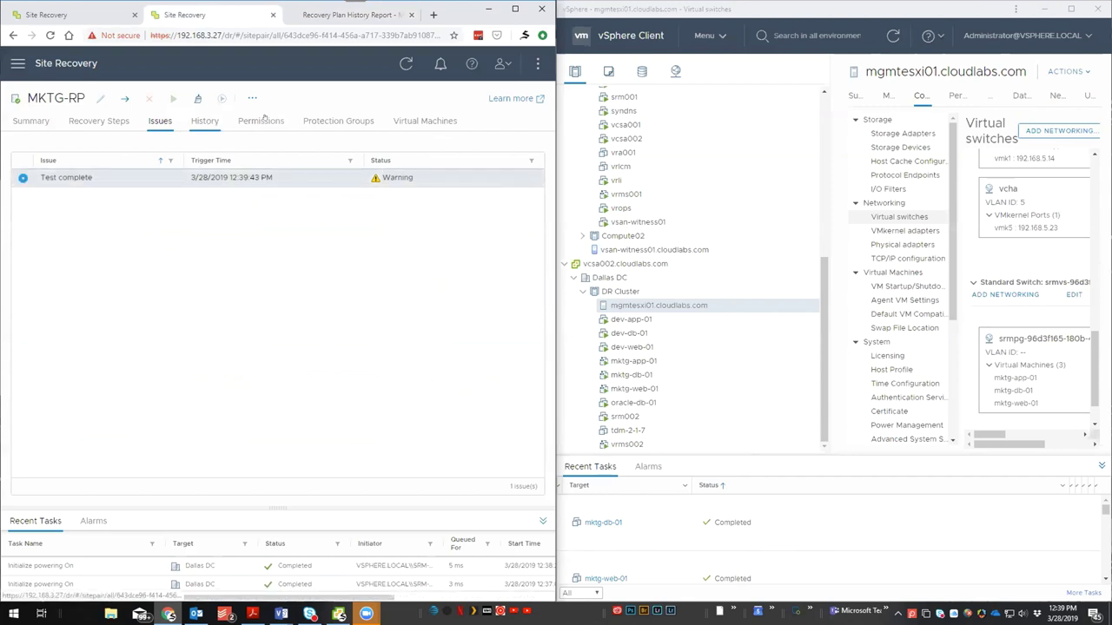
click(343, 123)
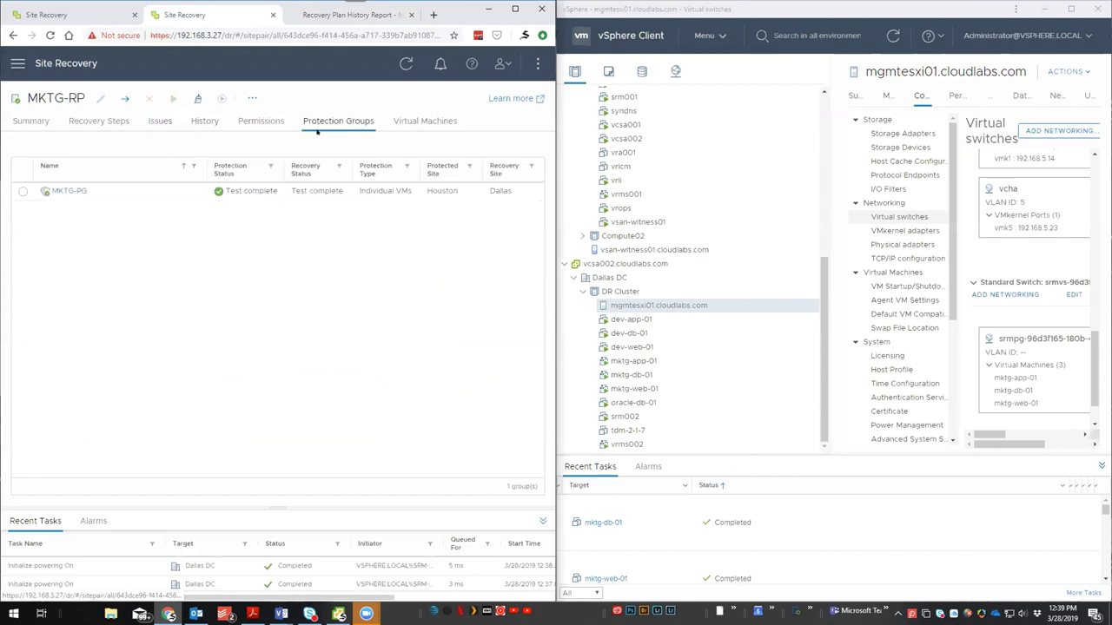
- Run the cleanup of the MKTG-RP recovery plan to remove the test environment
click(26, 123)
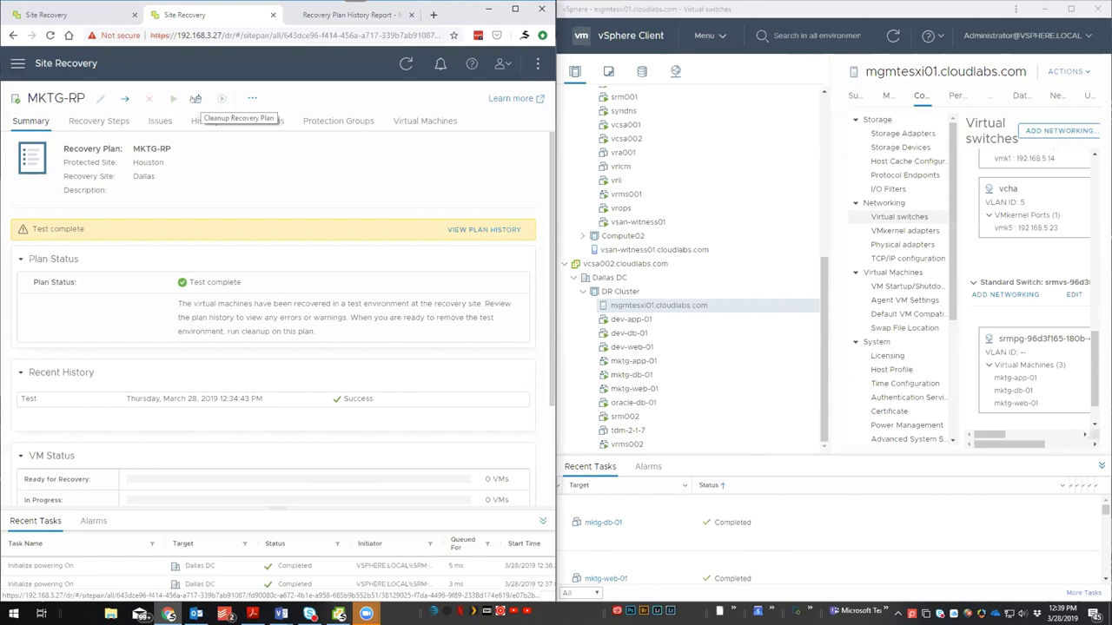
click(196, 98)
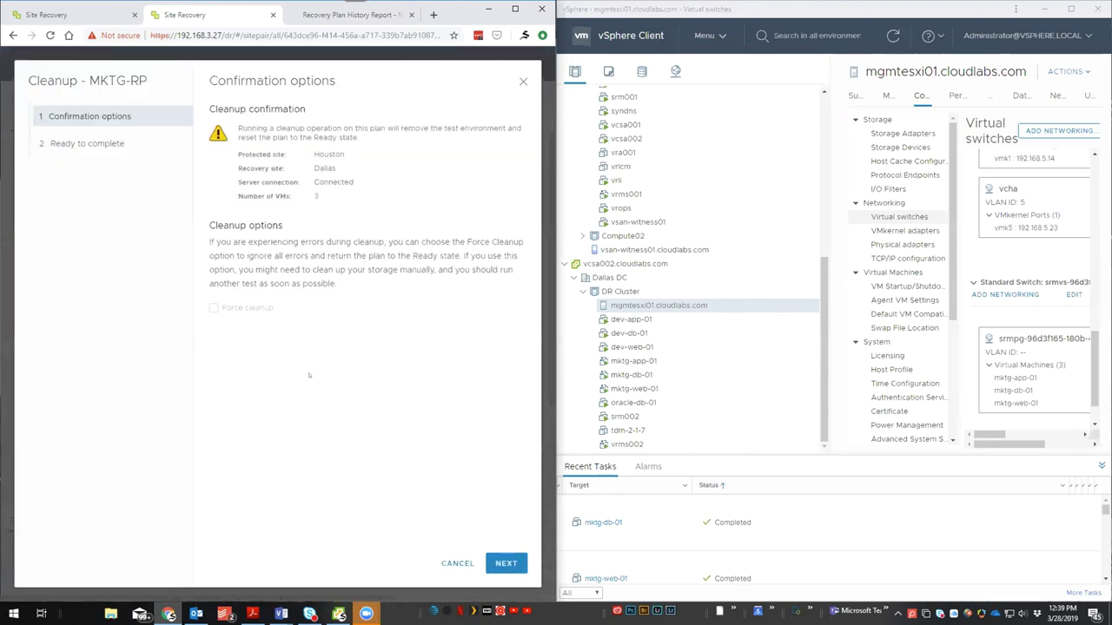
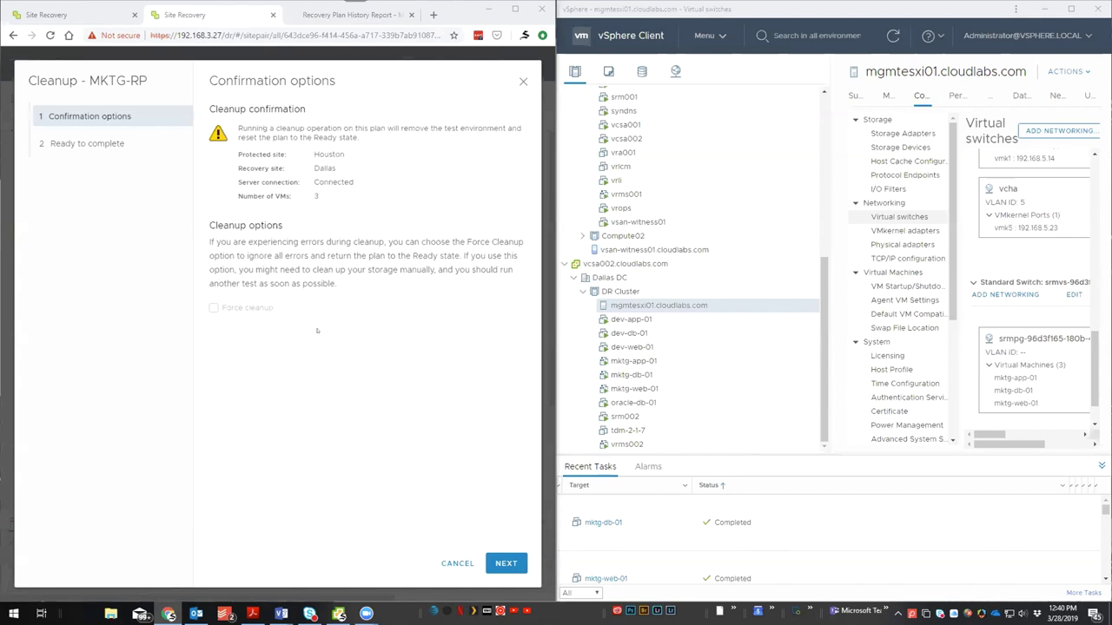
click(511, 563)
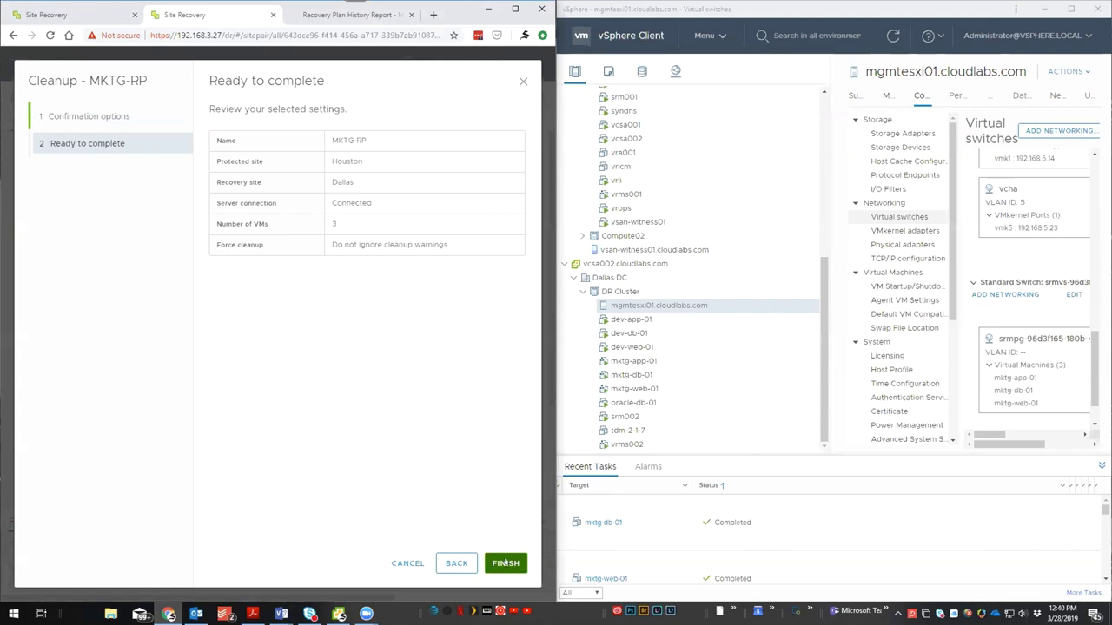
click(505, 563)
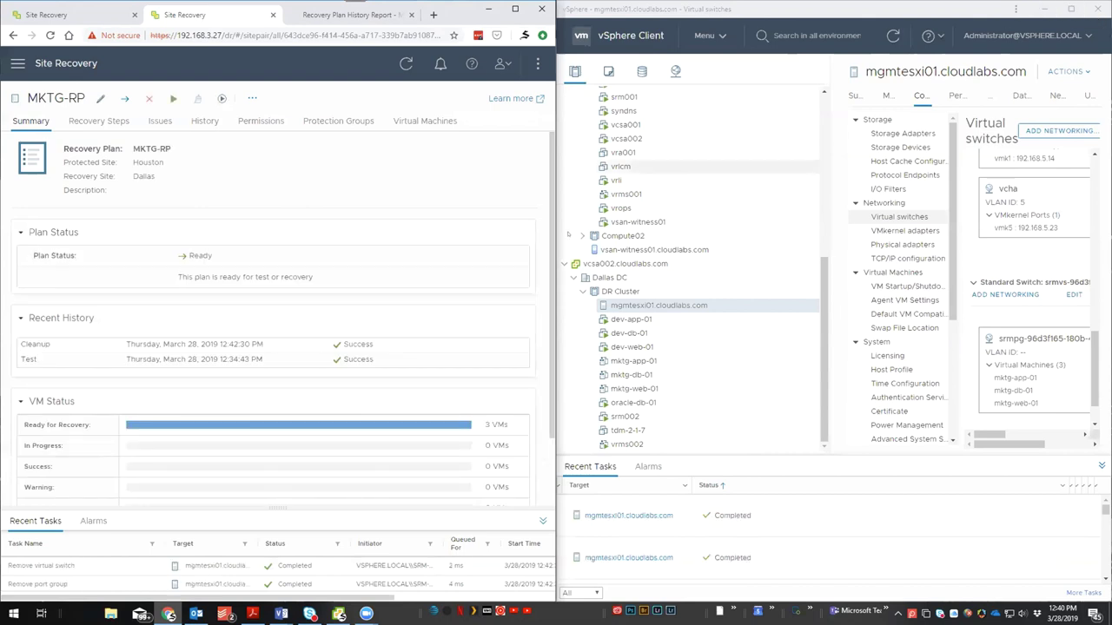
- Review MKTG-RP's recent history and VM status, and refresh the vSphere Client to check mgmtesxi01's virtual switches
scroll(365, 464, down, 2)
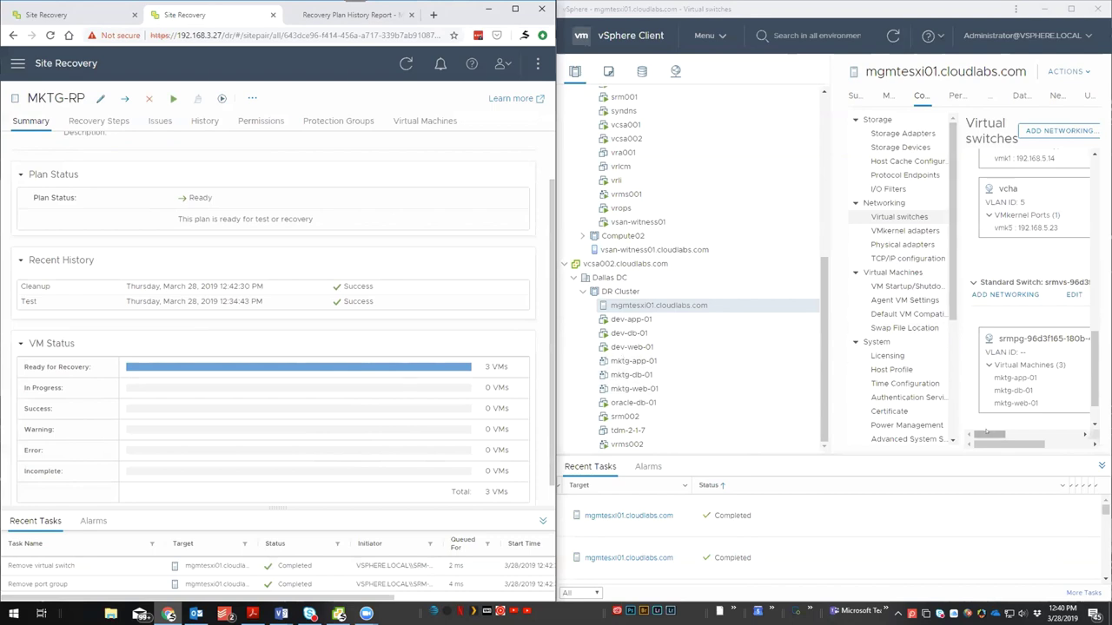
click(999, 326)
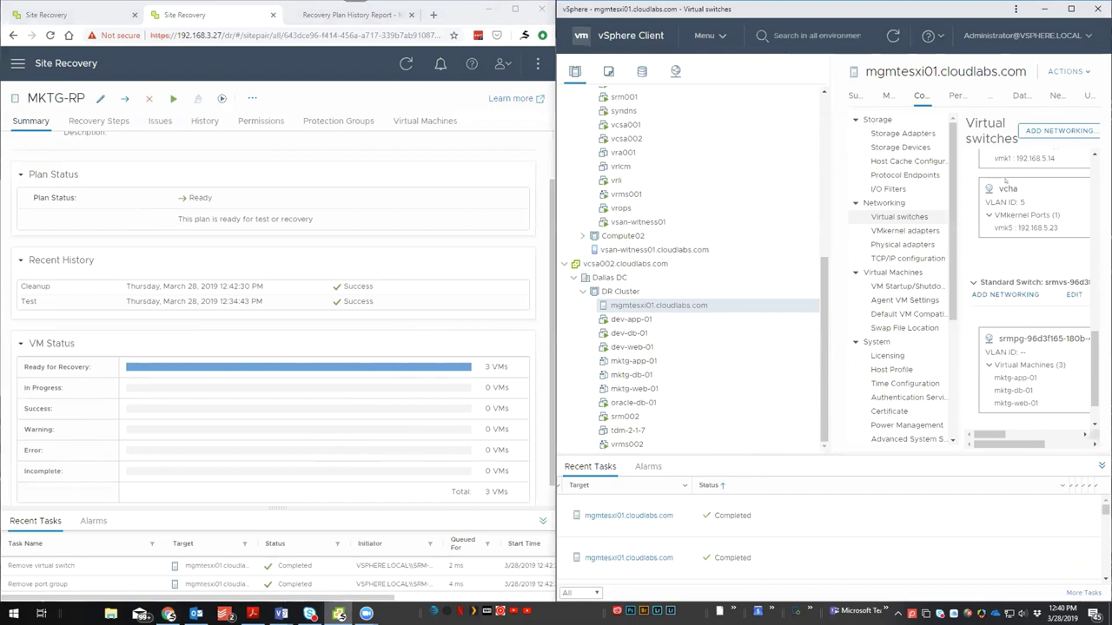
click(893, 35)
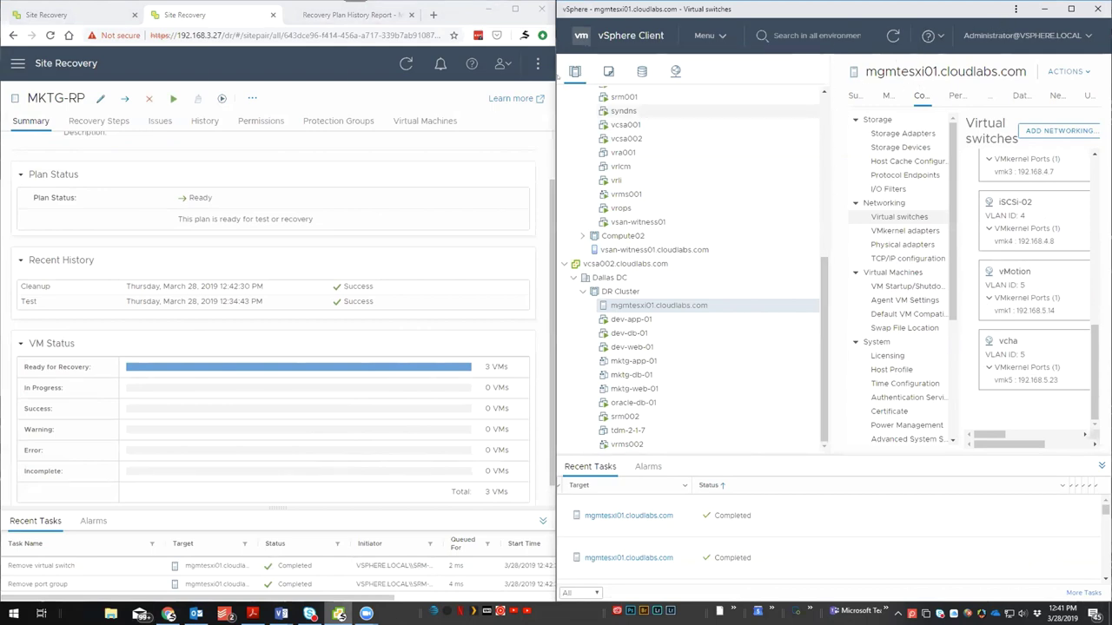
- Maximize Site Recovery and start a new protection group named Acct-PG with the direction Houston to Dallas
click(515, 8)
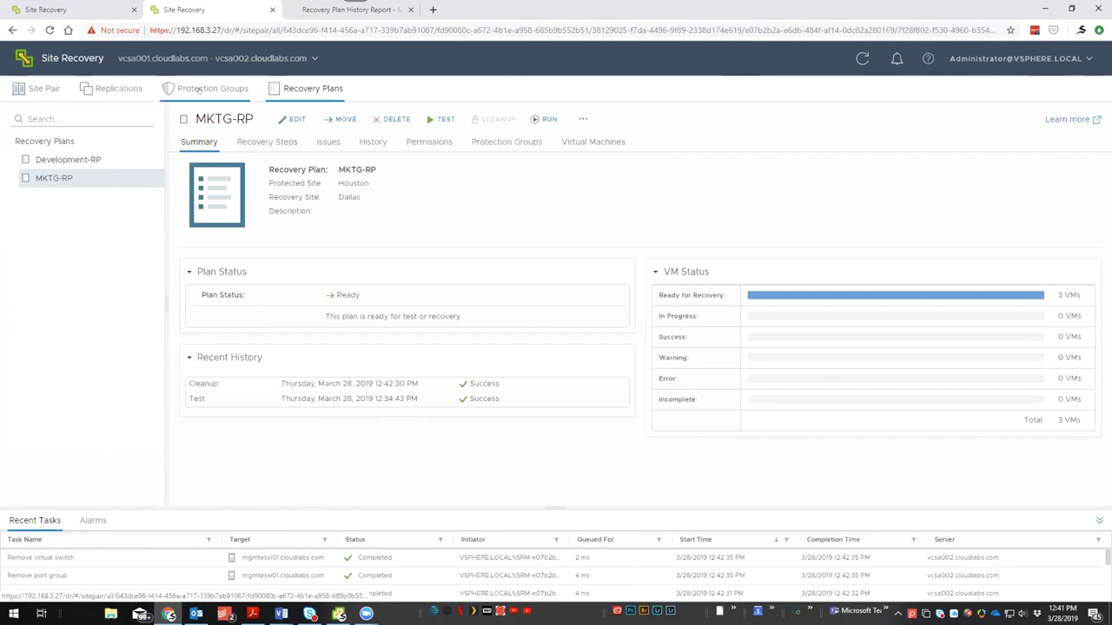
click(198, 91)
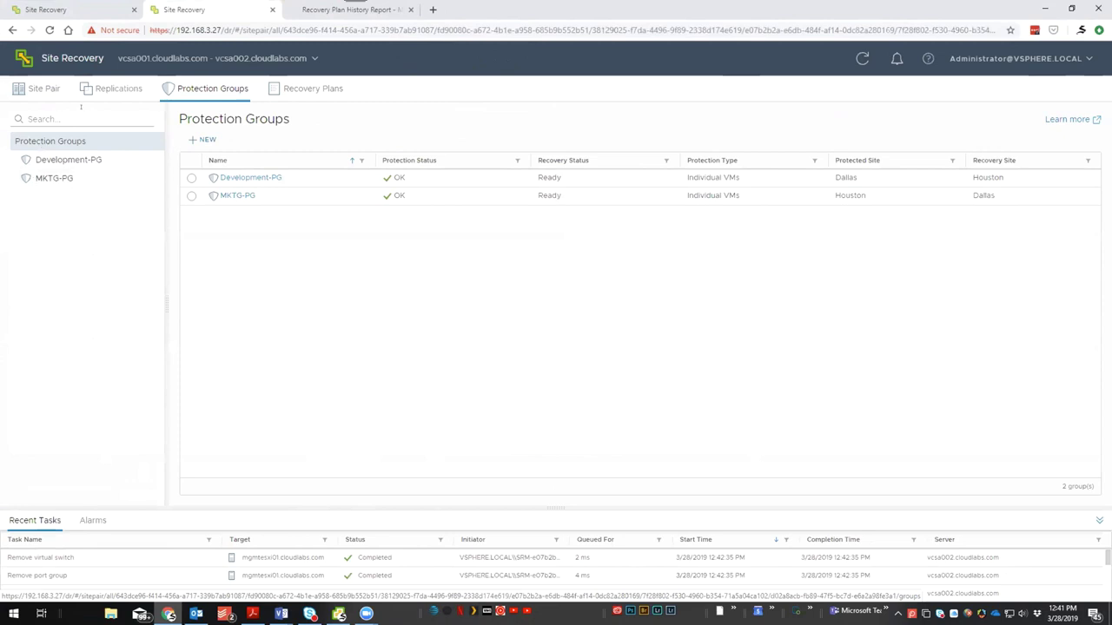
click(206, 140)
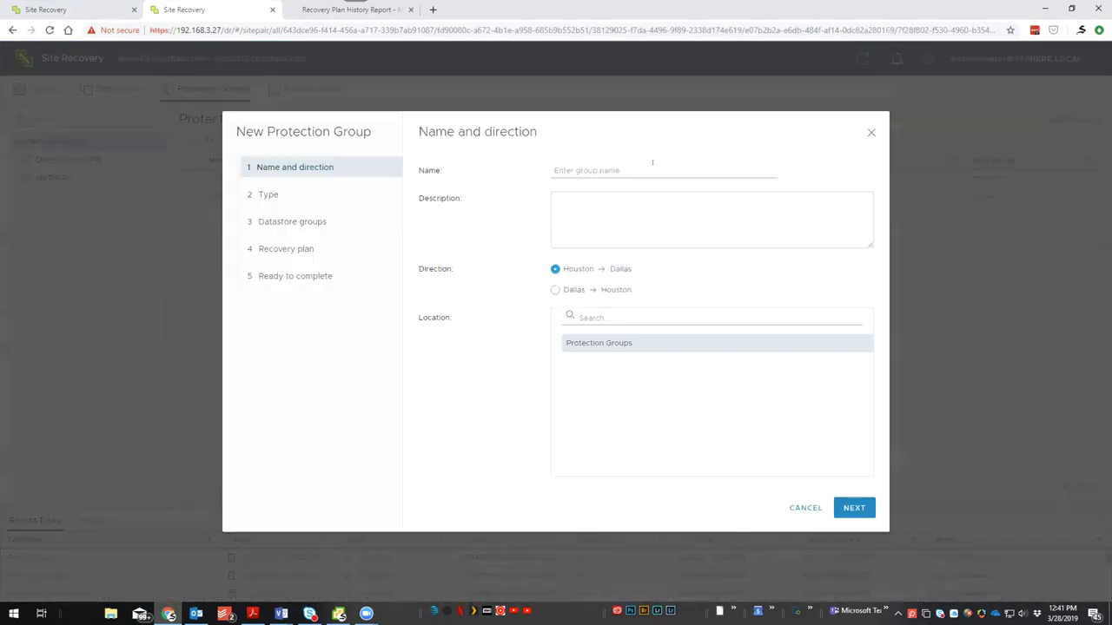
click(652, 167)
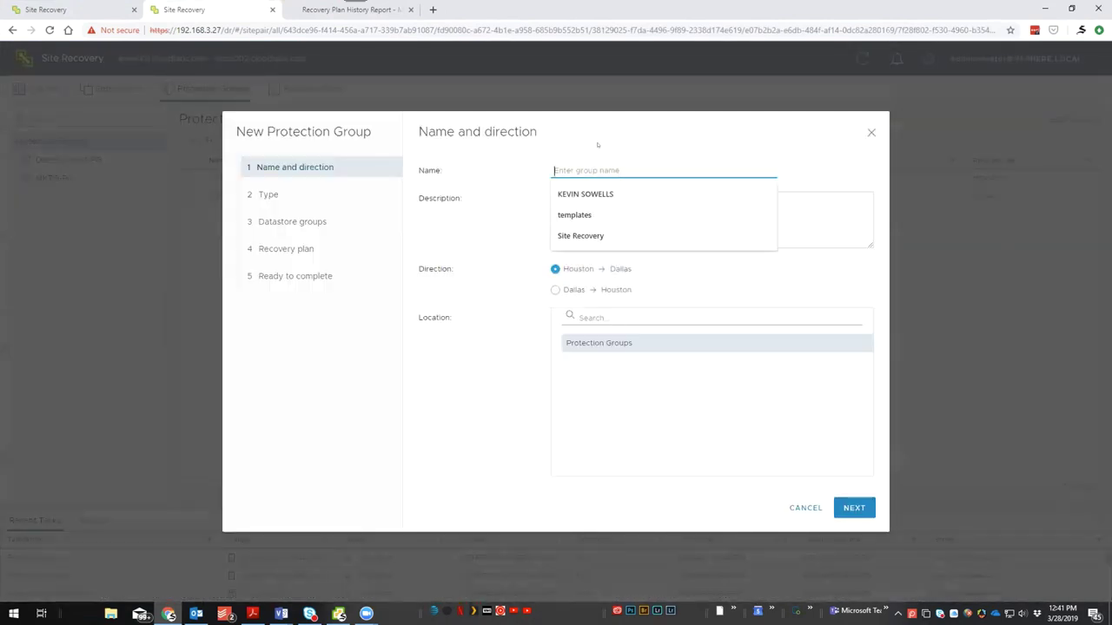
text(A)
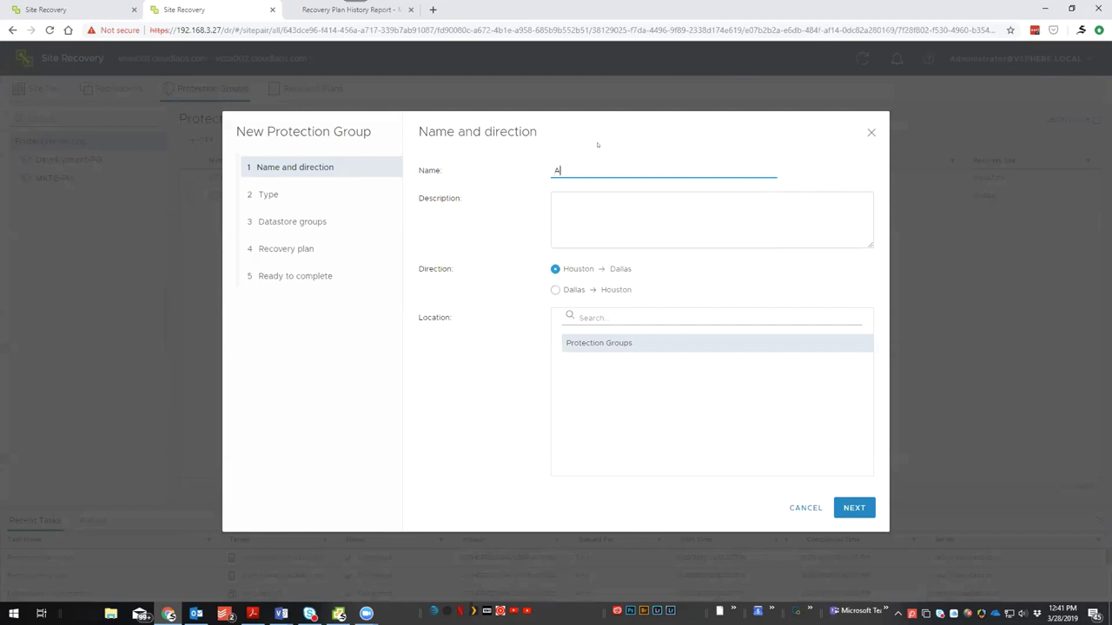
text(cct-PG)
click(853, 509)
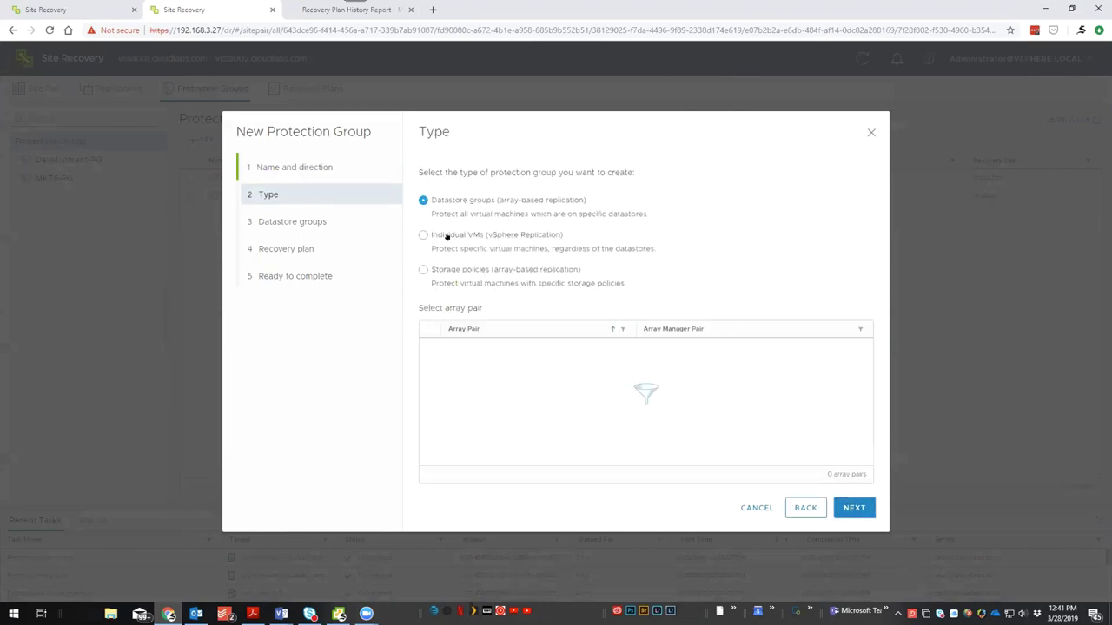
- Set the protection group type to Individual VMs (vSphere Replication) and include acct-db-01 and acct-web-01
click(447, 237)
click(851, 509)
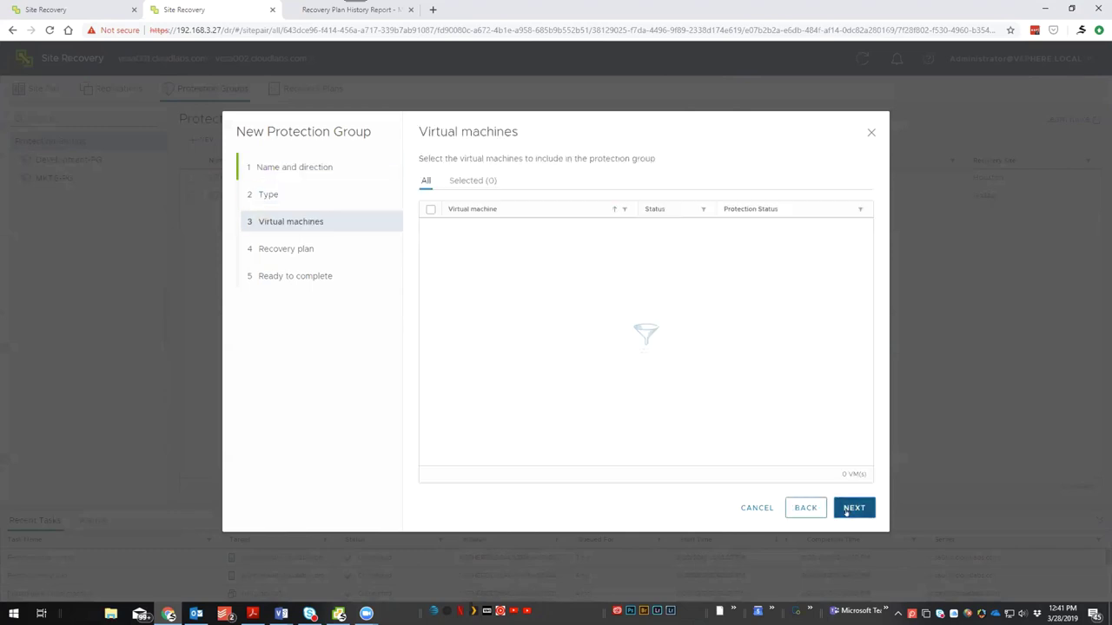
click(430, 227)
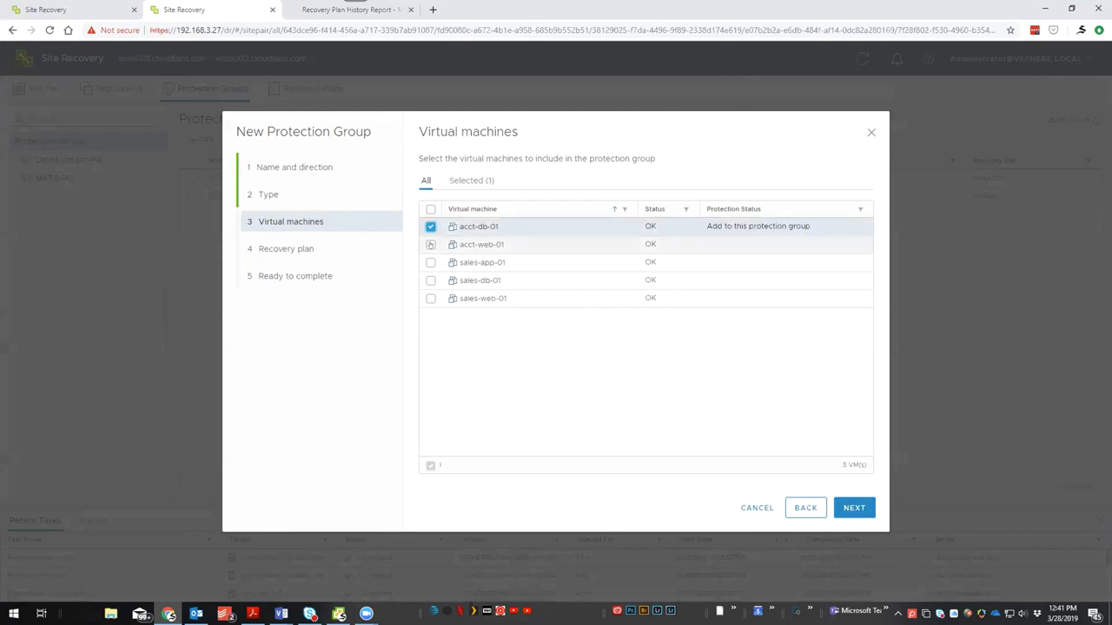
click(430, 244)
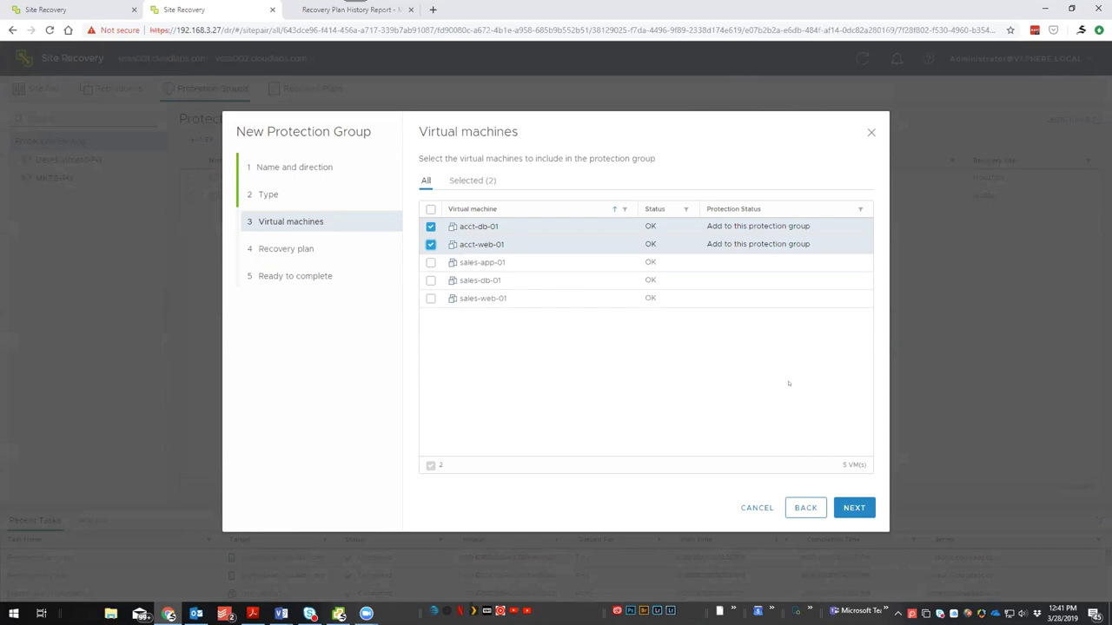
click(854, 507)
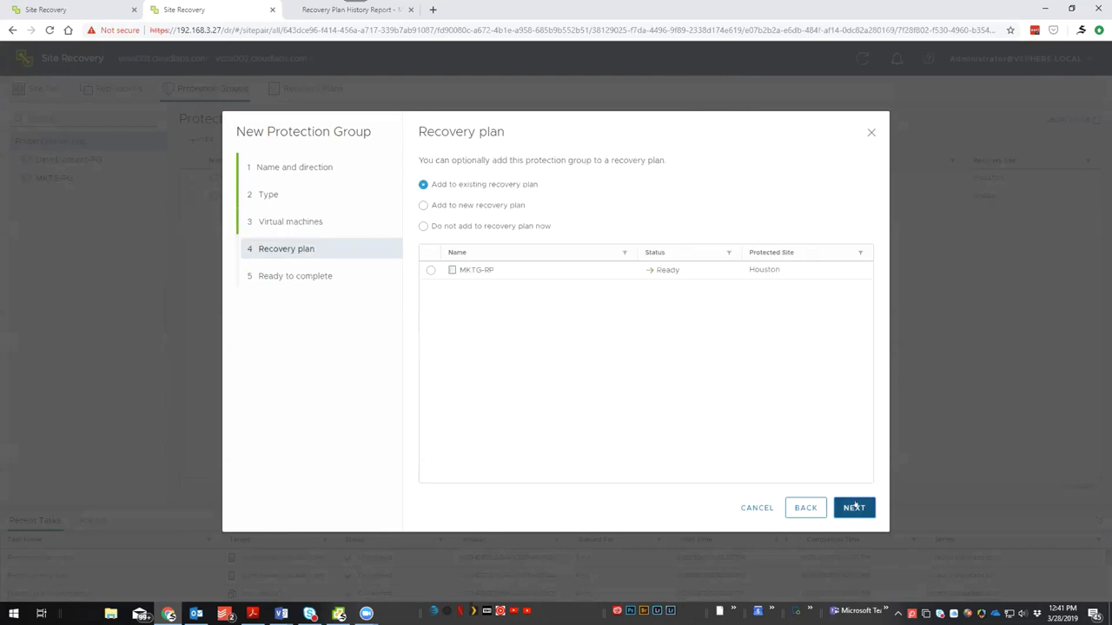
- Add the protection group to a new recovery plan named Acct-RP and finish creating the group
click(423, 205)
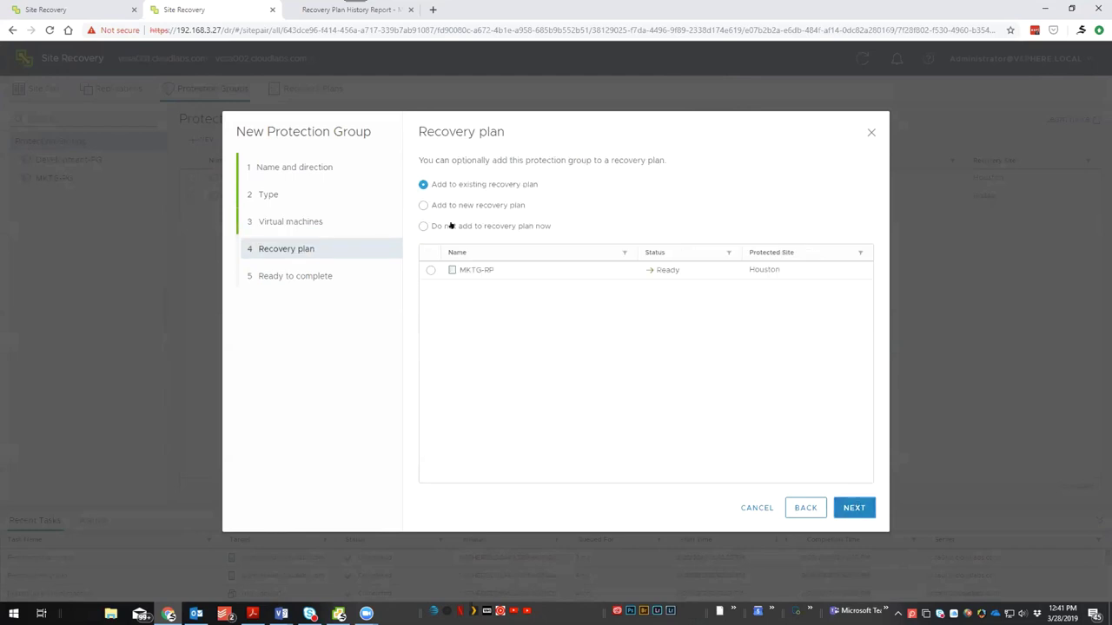
click(523, 245)
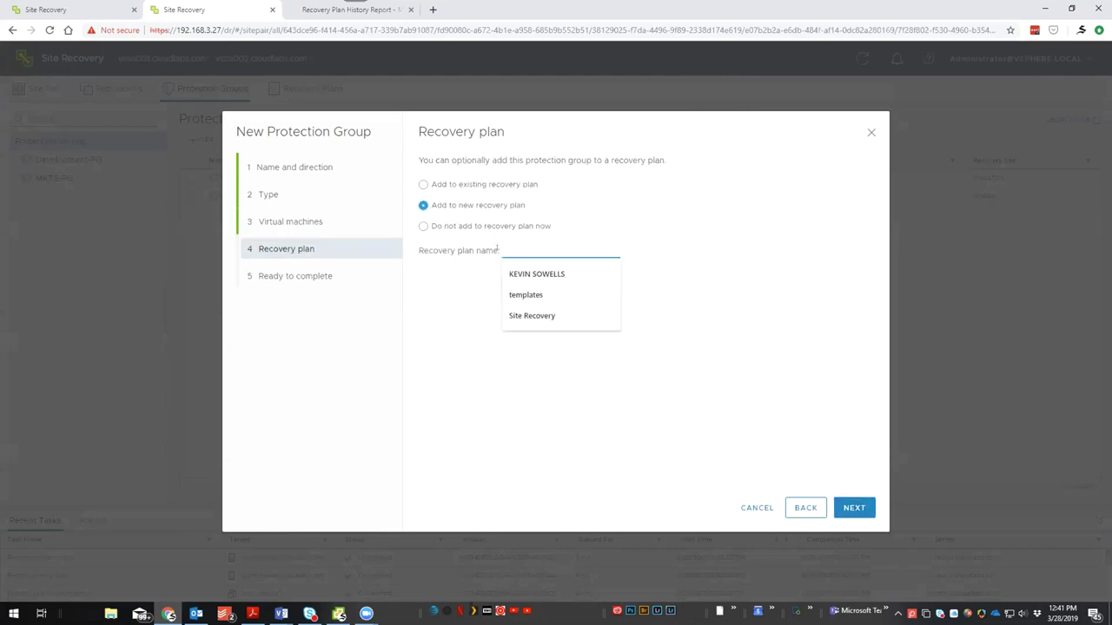
text(Acc)
text(t=)
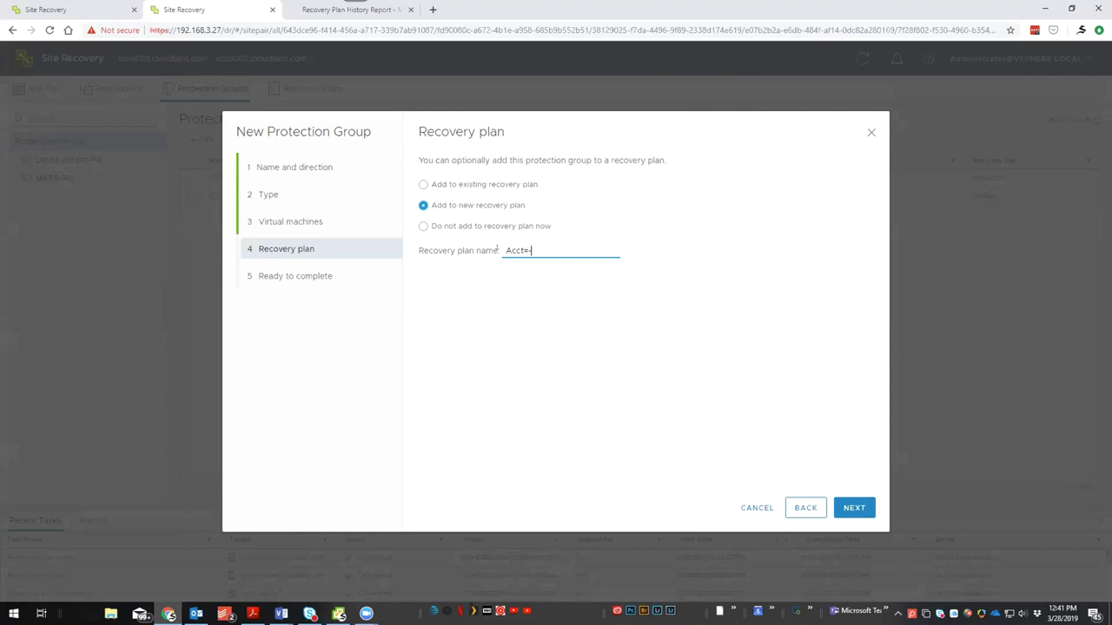
text(-RP)
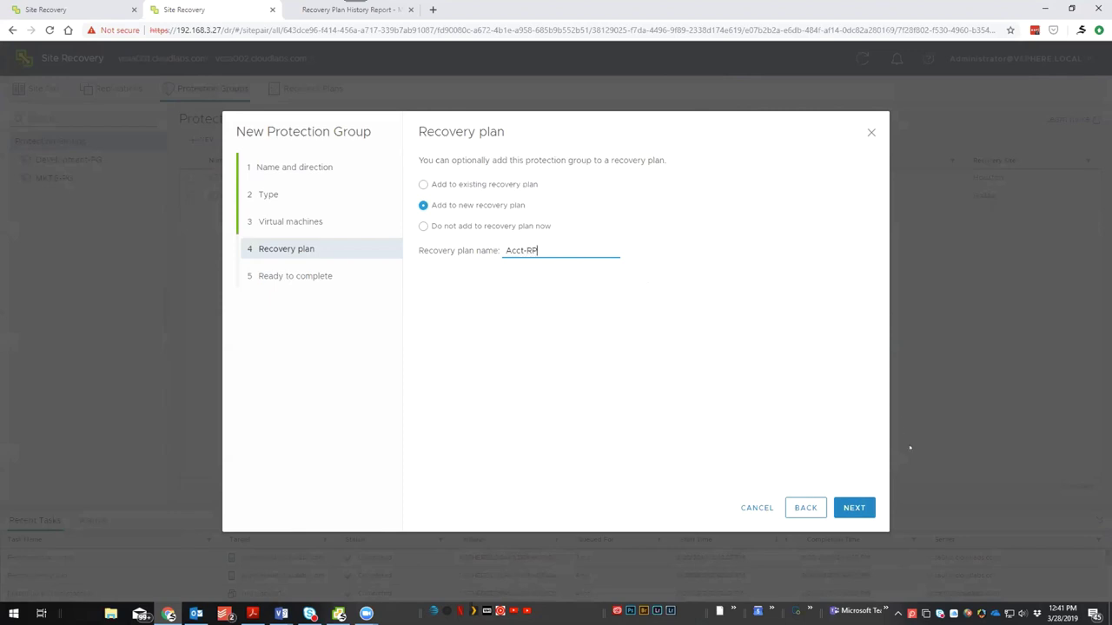
click(855, 508)
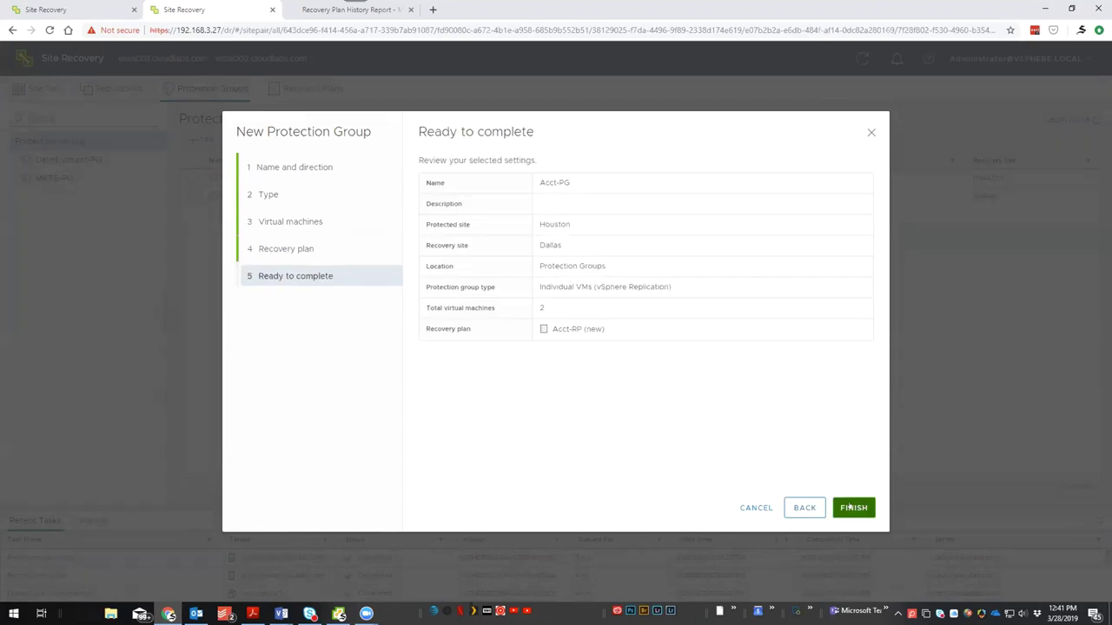
click(852, 508)
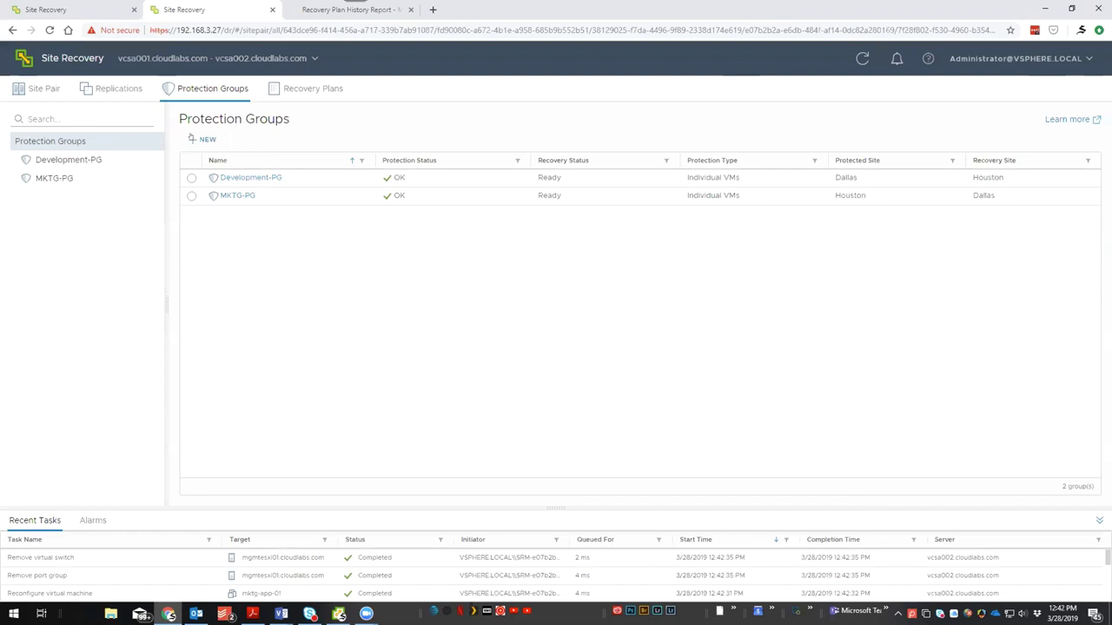
- Start a new protection group named Sales with the direction Houston to Dallas
click(205, 139)
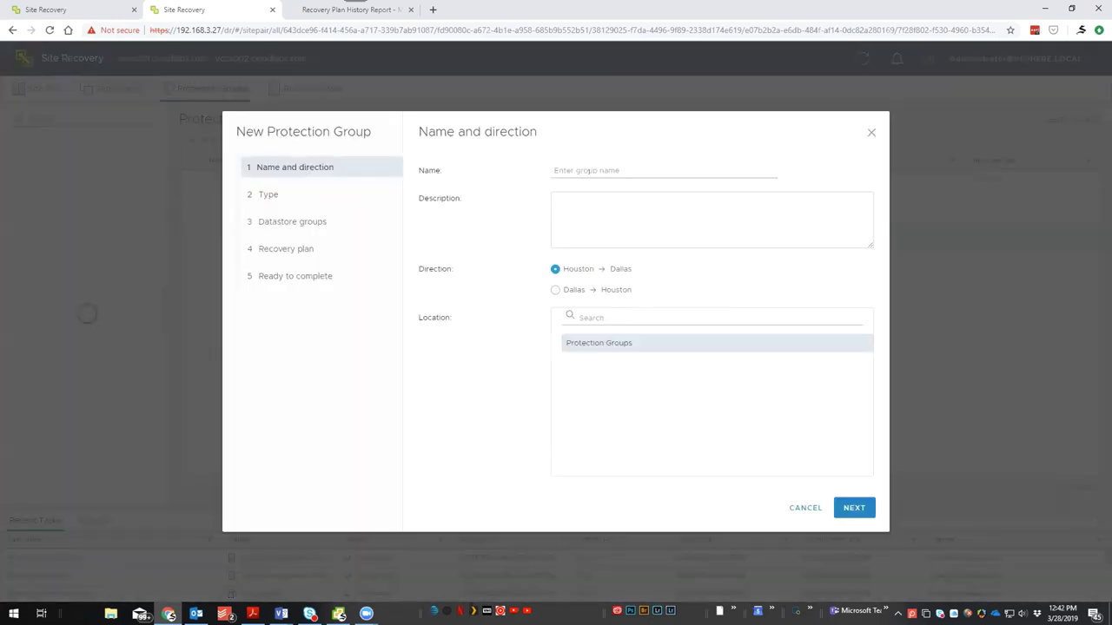
click(599, 164)
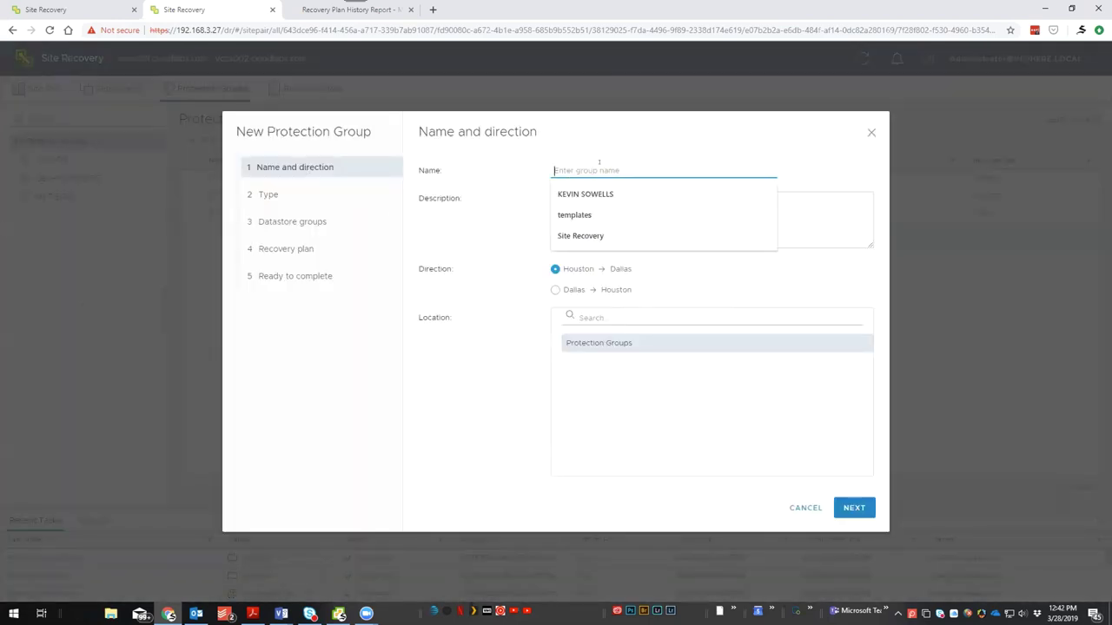
text(Sales)
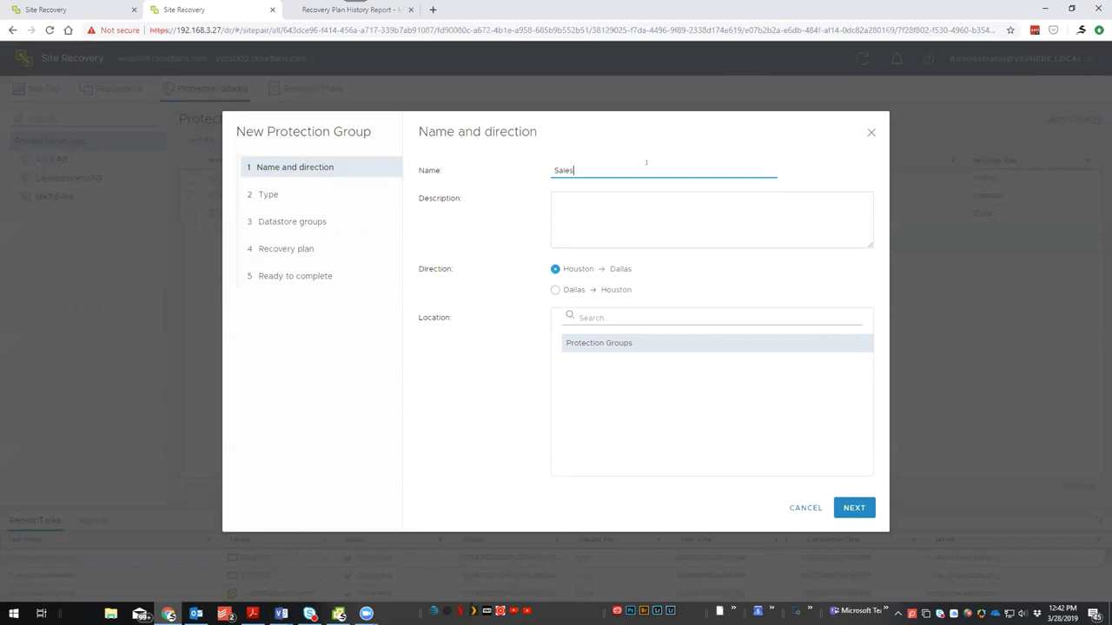
click(854, 508)
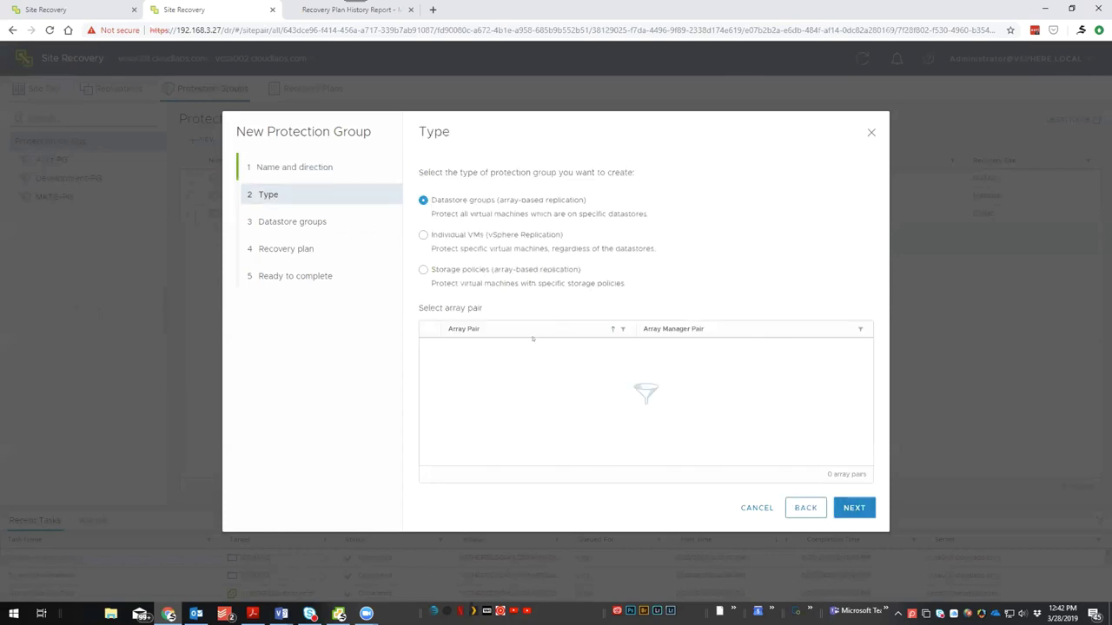
- Set the protection group type to Individual VMs (vSphere Replication) and include sales-app-01, sales-db-01 and sales-web-01
click(426, 235)
click(854, 508)
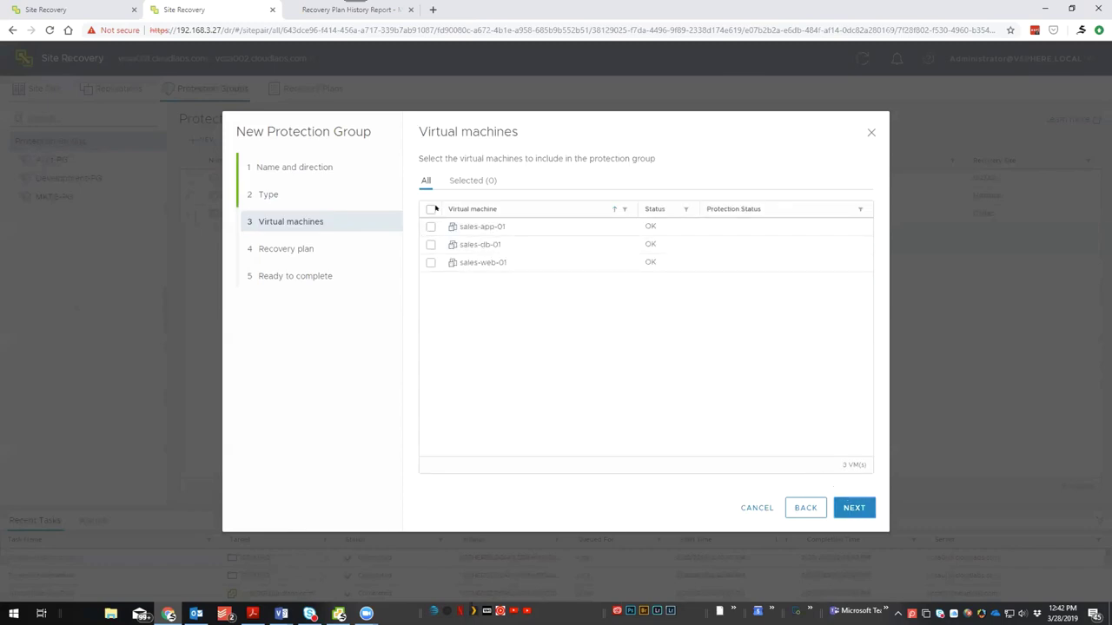
click(430, 210)
click(852, 507)
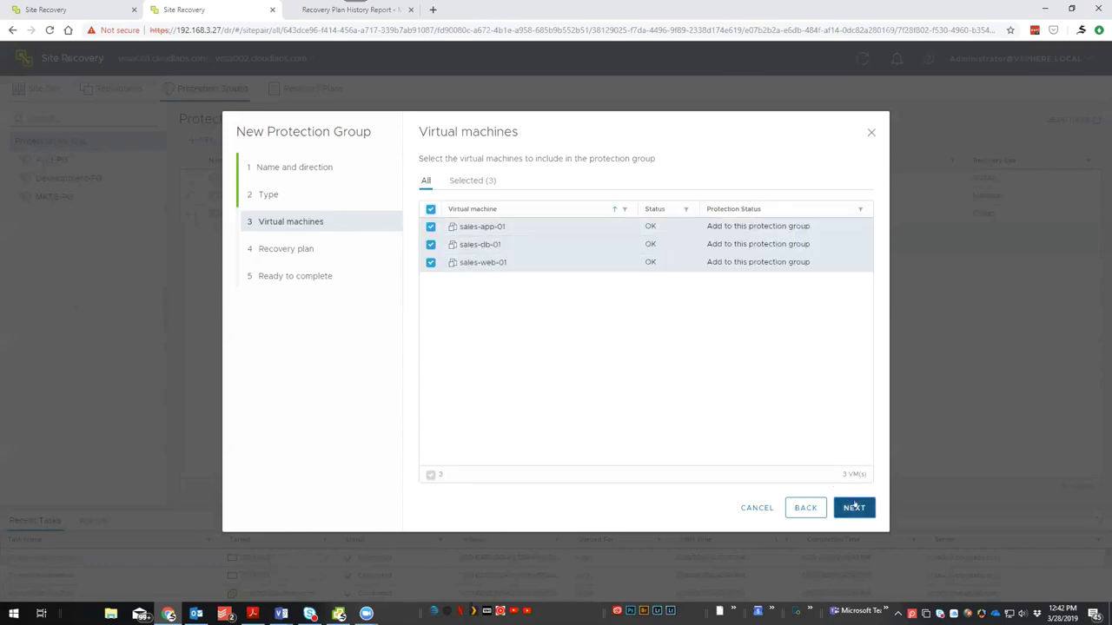
- Add the Sales protection group to a new recovery plan named Sales-RP and finish creating the group
click(456, 207)
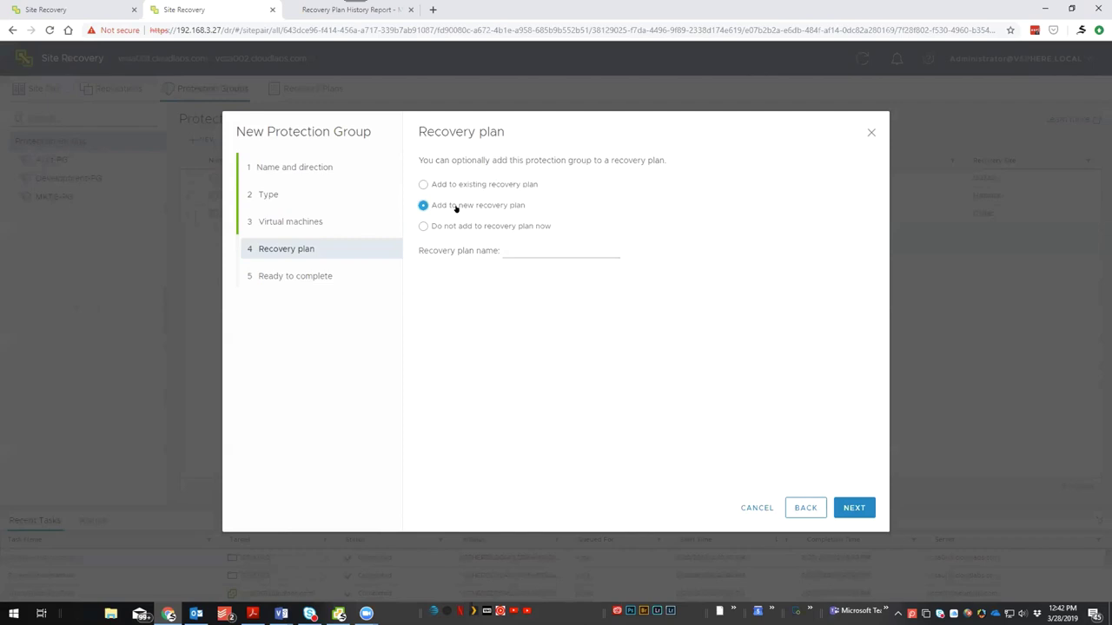
click(529, 236)
text(Sales-rP)
click(843, 508)
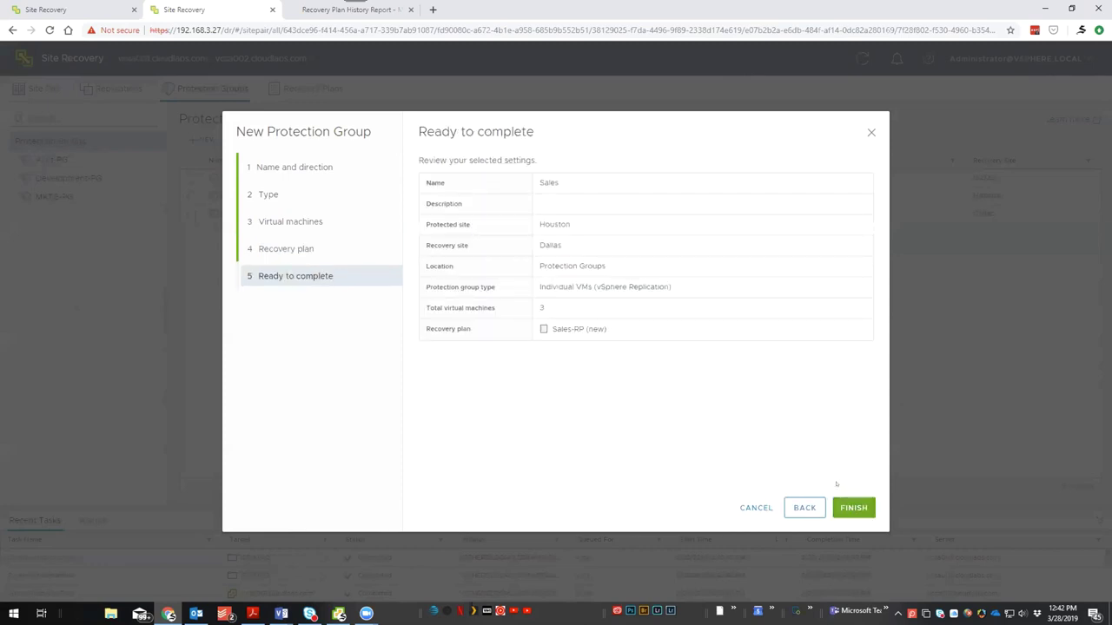
click(840, 507)
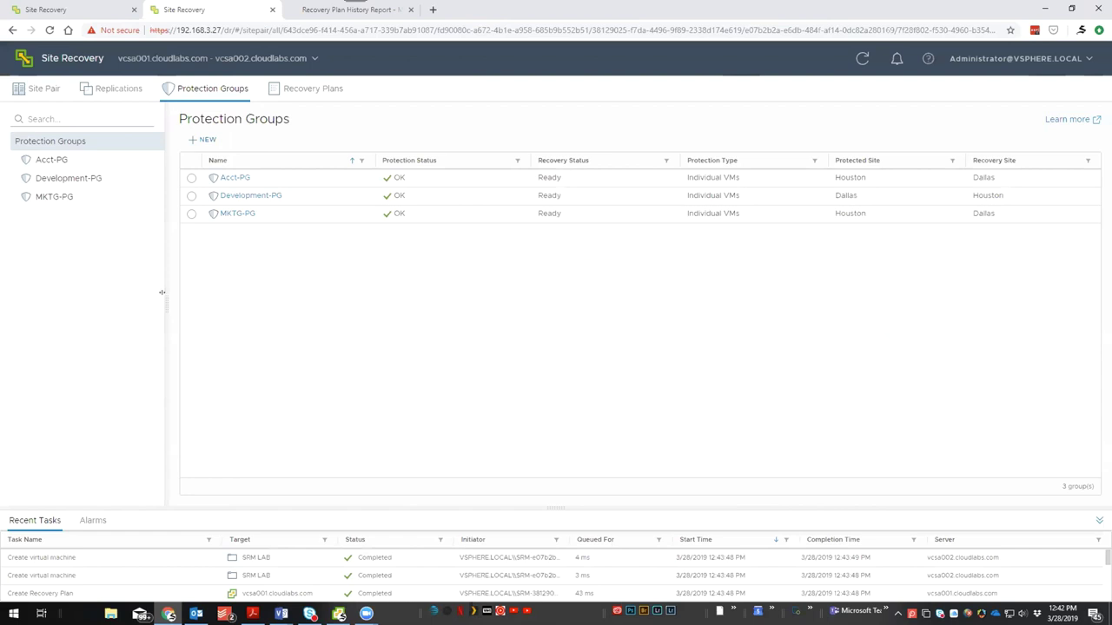
- Examine Acct-PG's summary and the protection status of its virtual machines, and glance at the list of recovery plans
drag(161, 292, 171, 291)
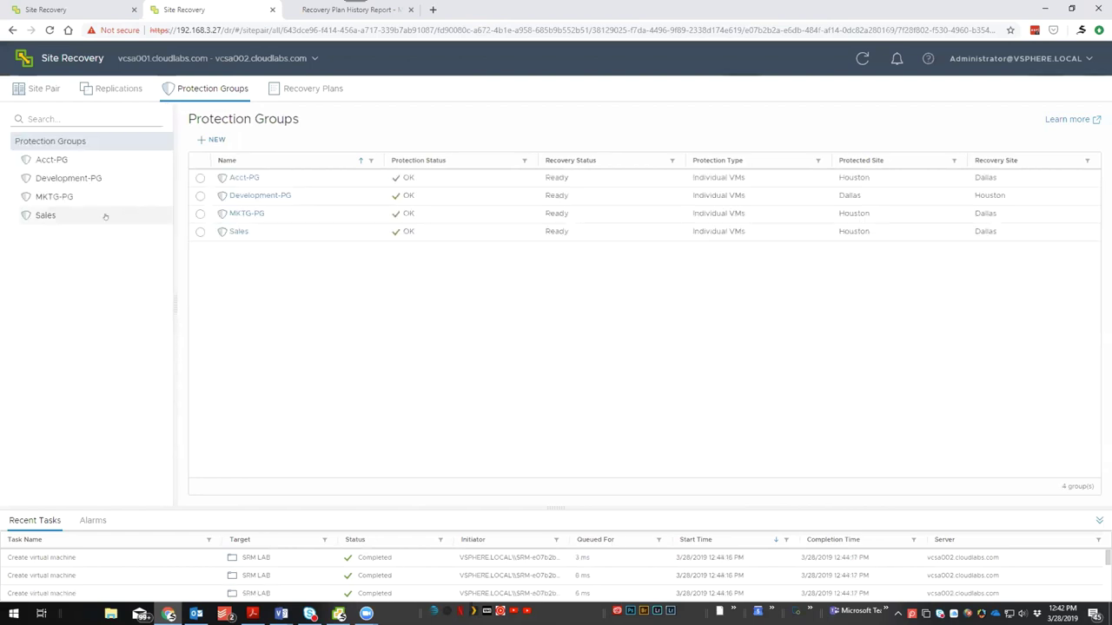
click(43, 216)
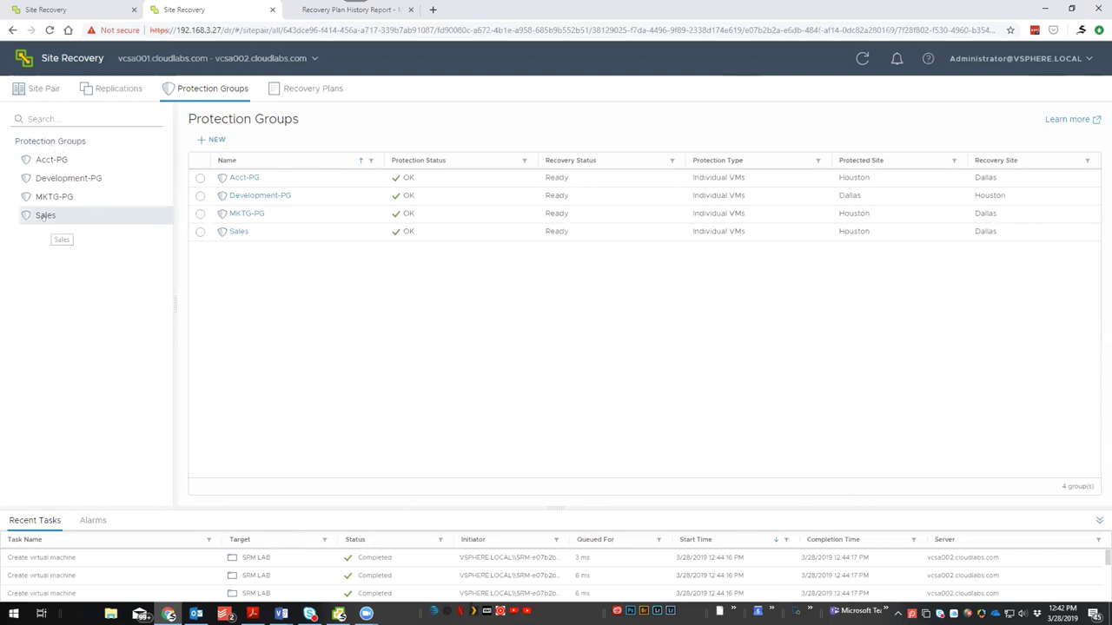
click(57, 163)
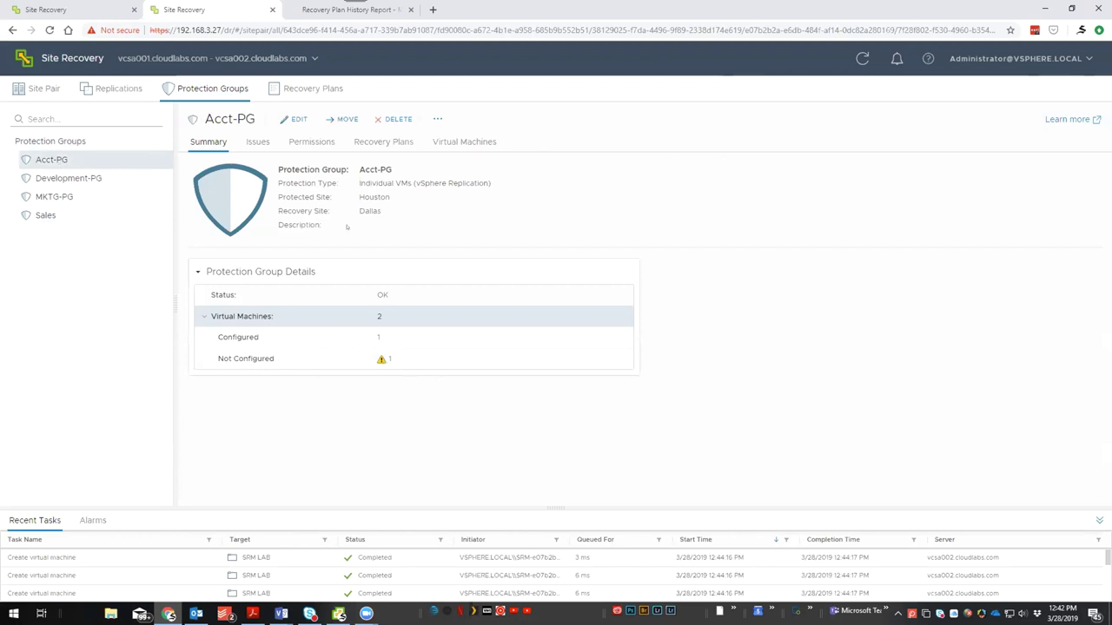
click(312, 88)
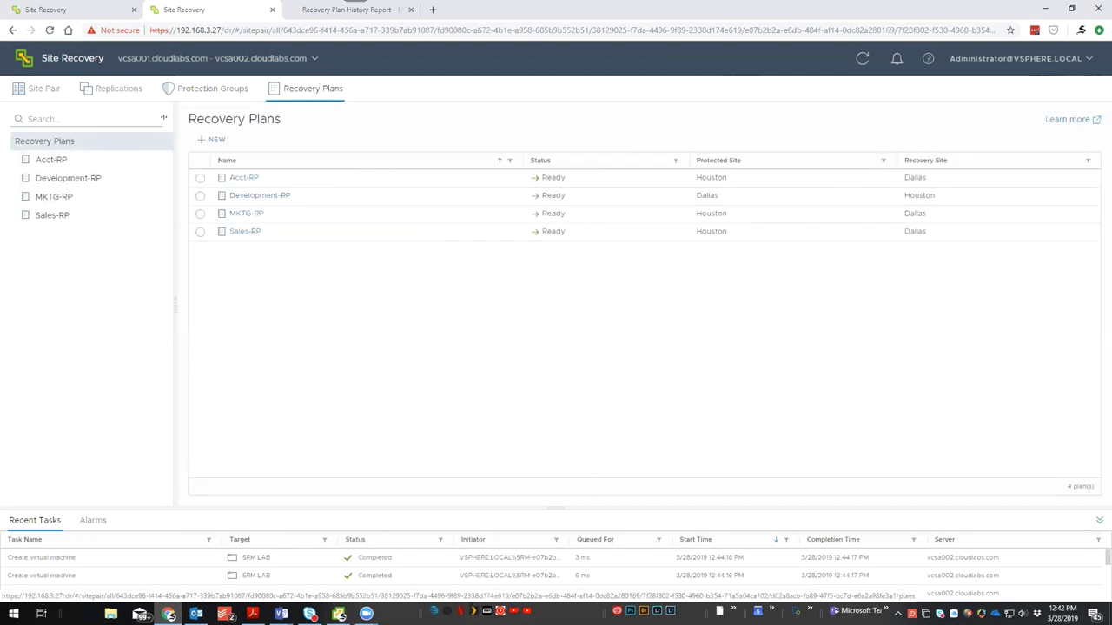
click(190, 91)
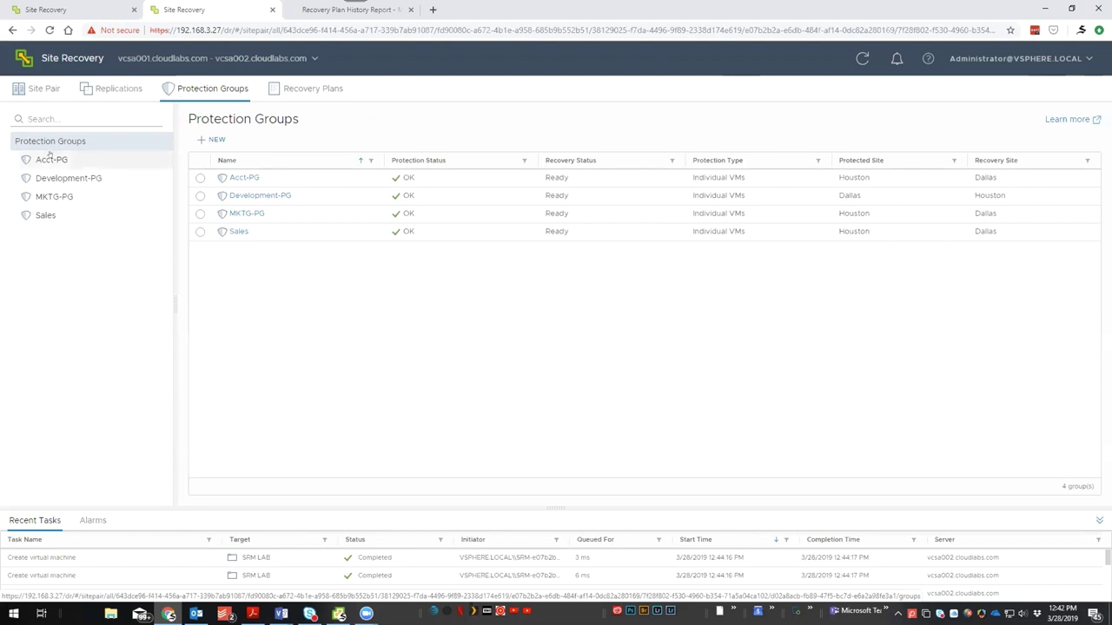
click(40, 155)
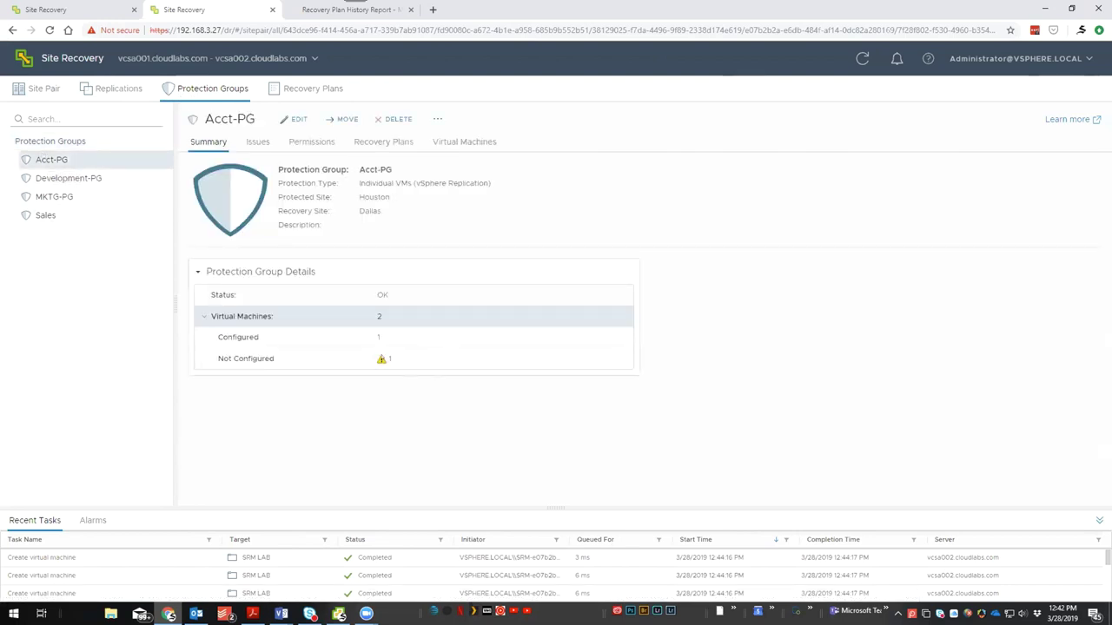
click(460, 142)
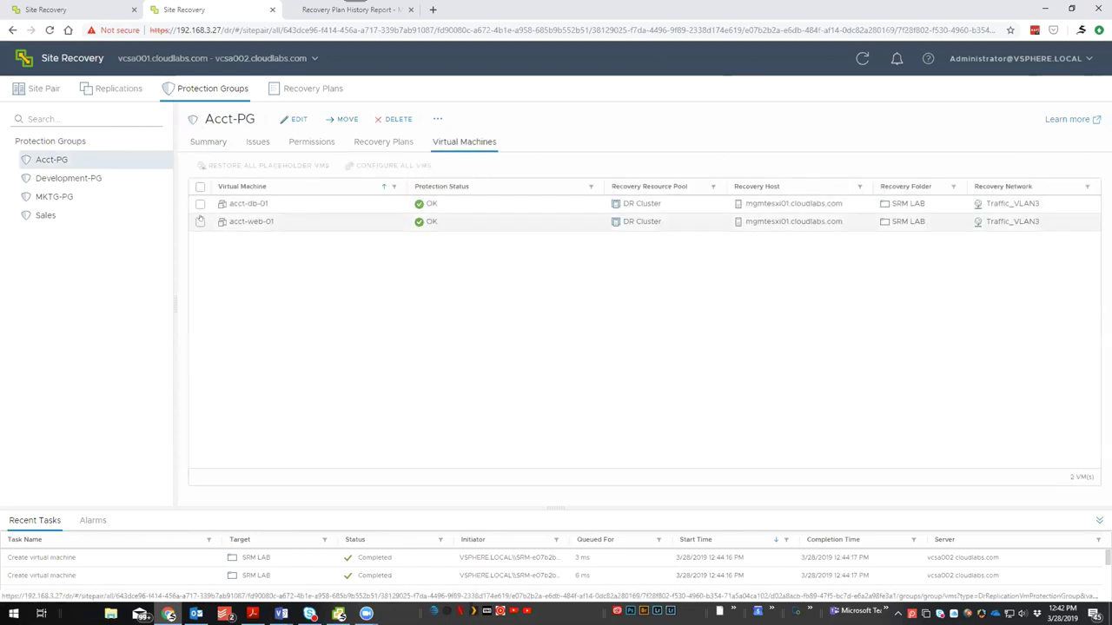
click(213, 137)
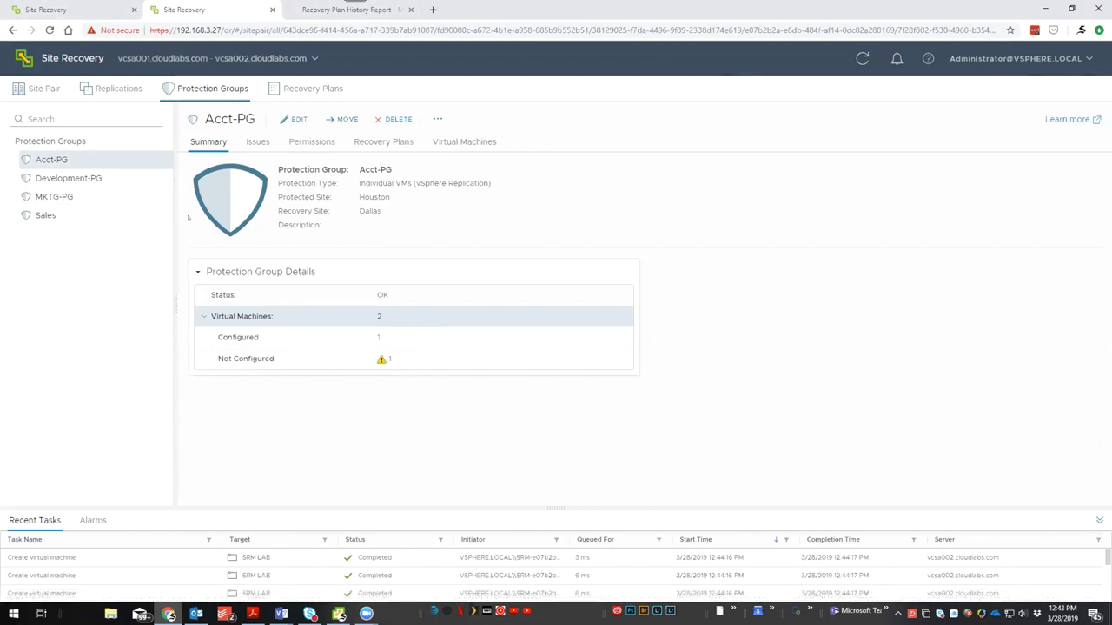
- Check the forward replications and the Sales protection group's summary
click(91, 92)
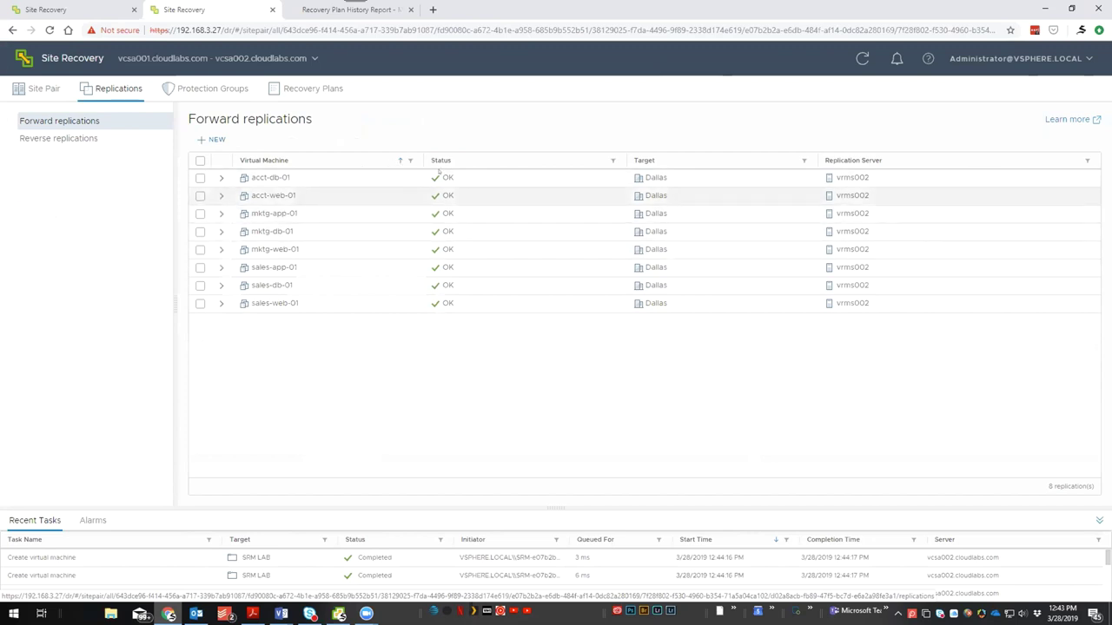
click(196, 95)
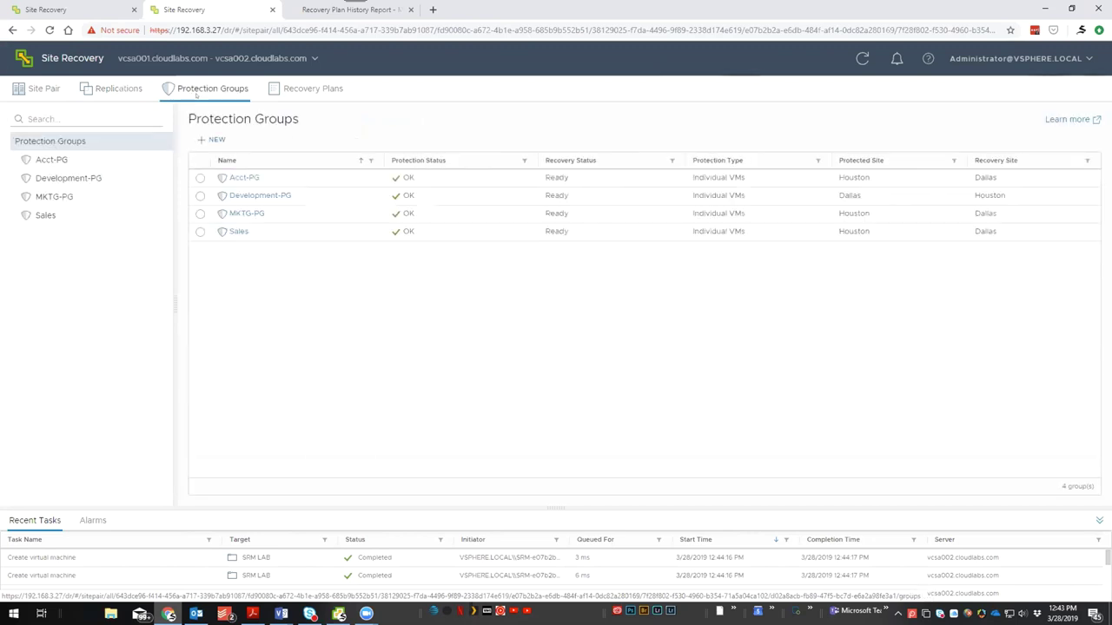
click(41, 215)
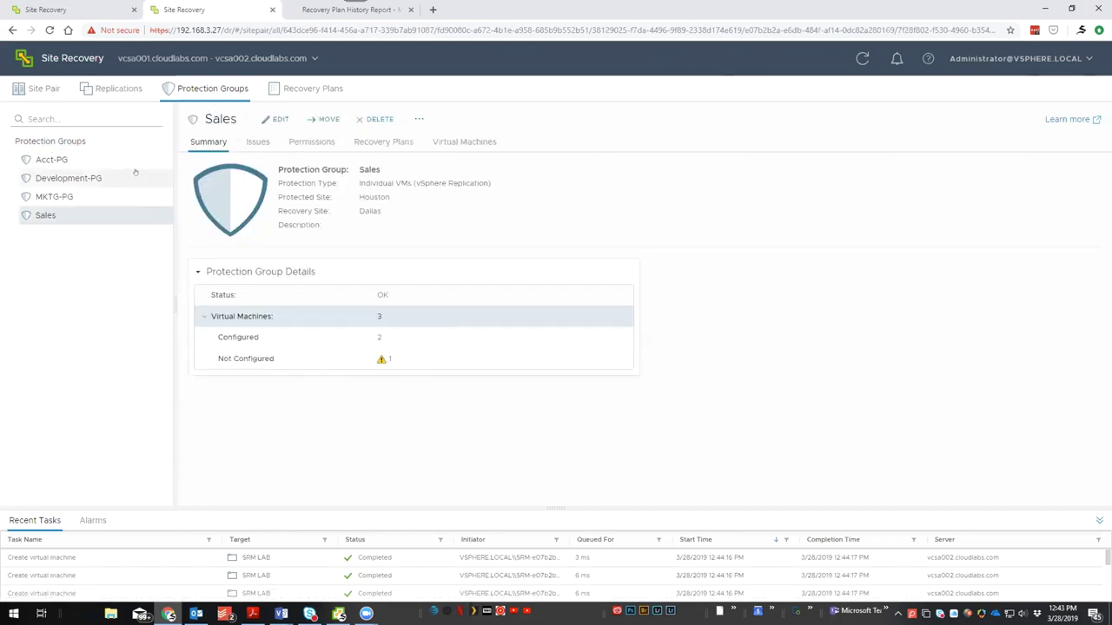
- Open the Sales-RP recovery plan beside the vSphere Client and show the summary of sales-app-01 at the Houston site
click(306, 89)
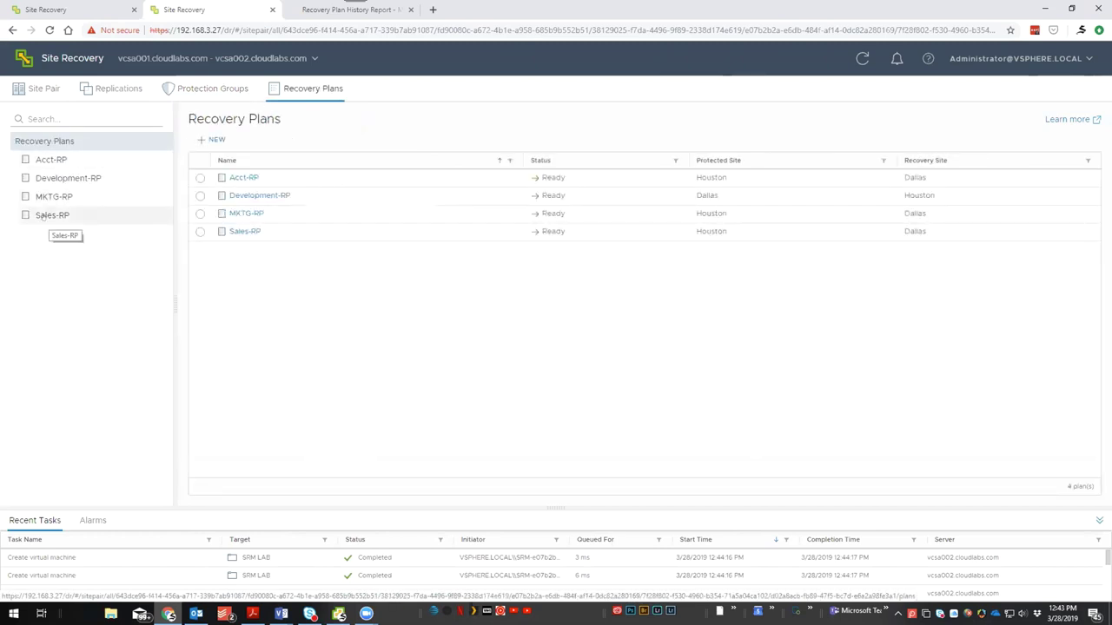
click(42, 215)
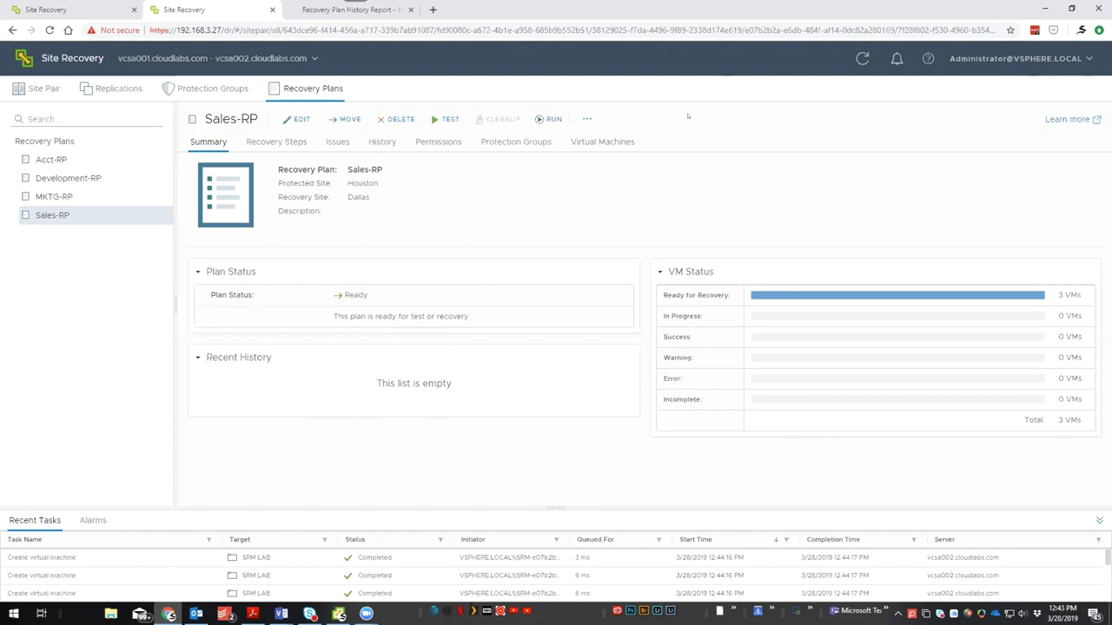
key(super+Right)
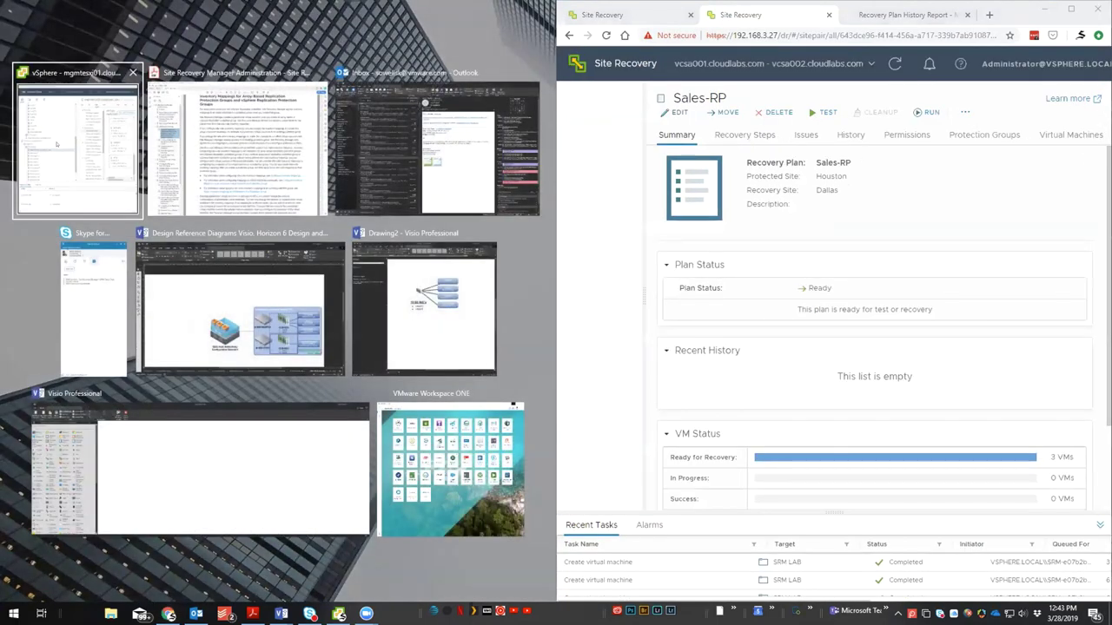
click(56, 144)
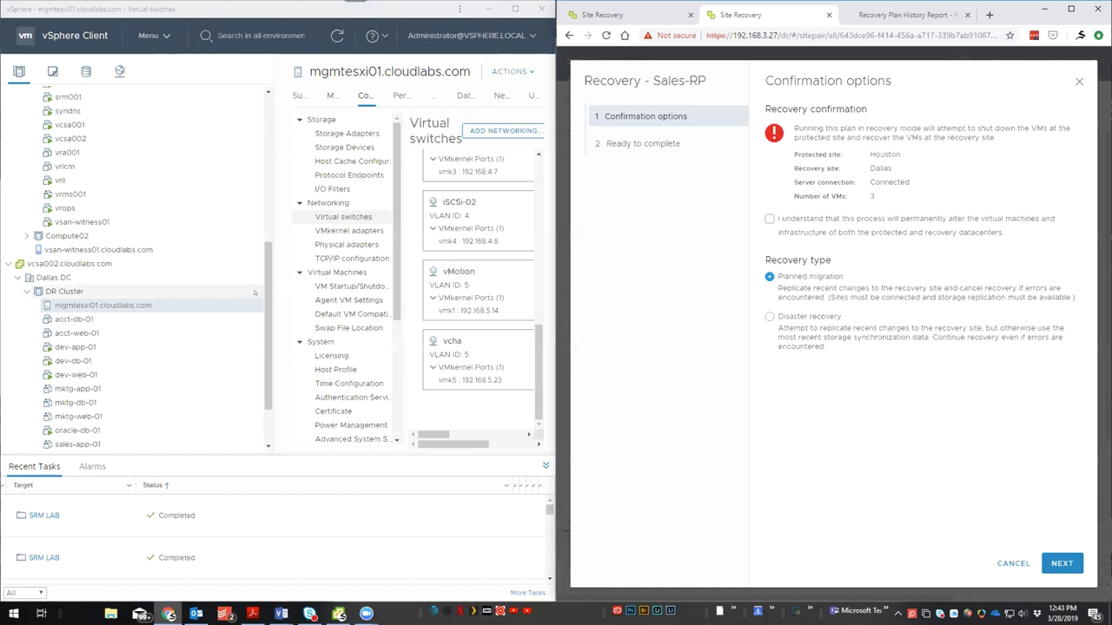
drag(255, 290, 266, 206)
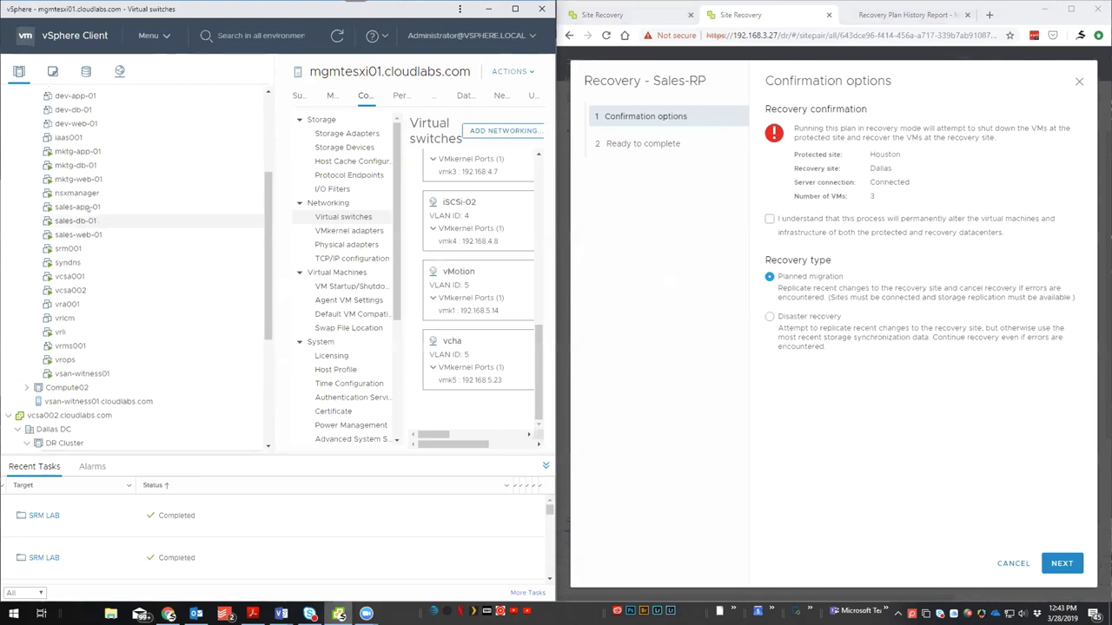
click(78, 207)
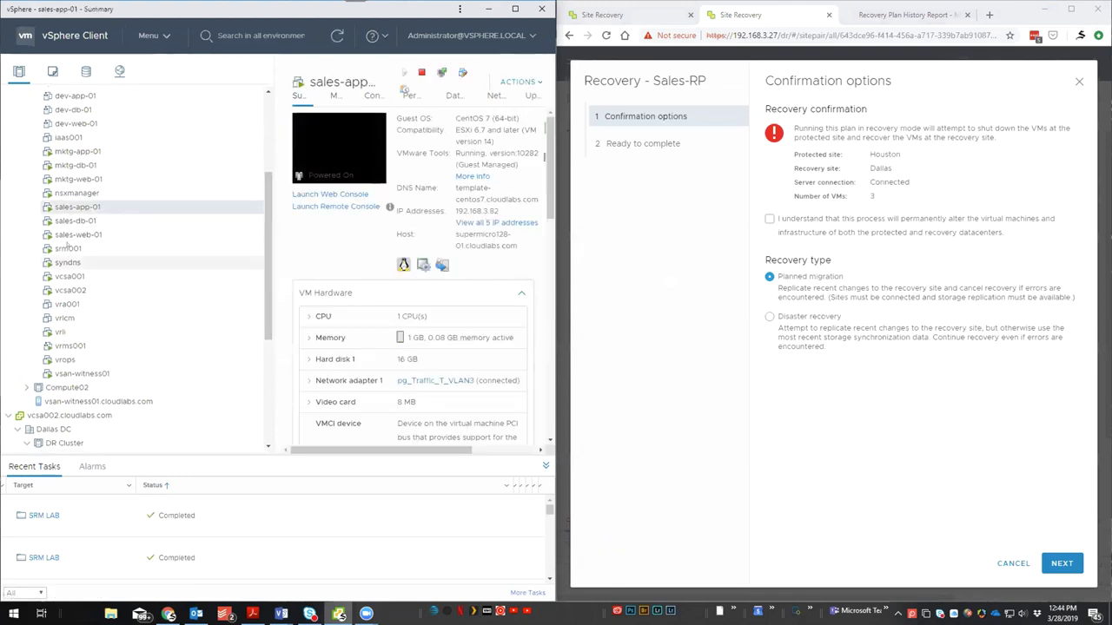
- Run the Sales-RP recovery as a planned migration, acknowledging that it permanently alters the virtual machines and infrastructure of both datacenters
click(768, 220)
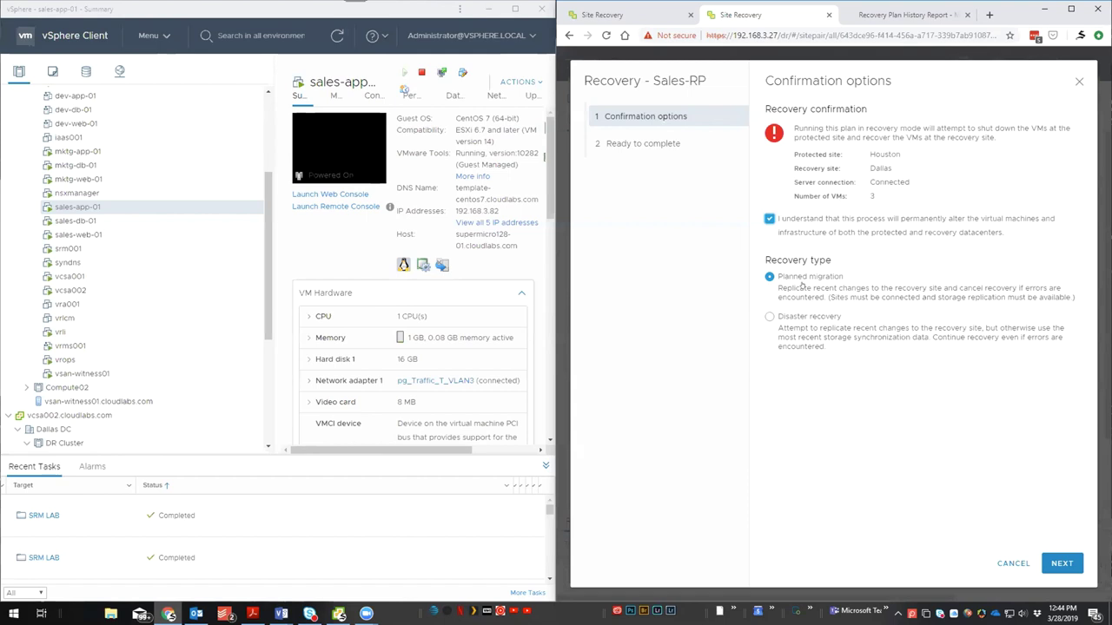
click(769, 317)
click(767, 276)
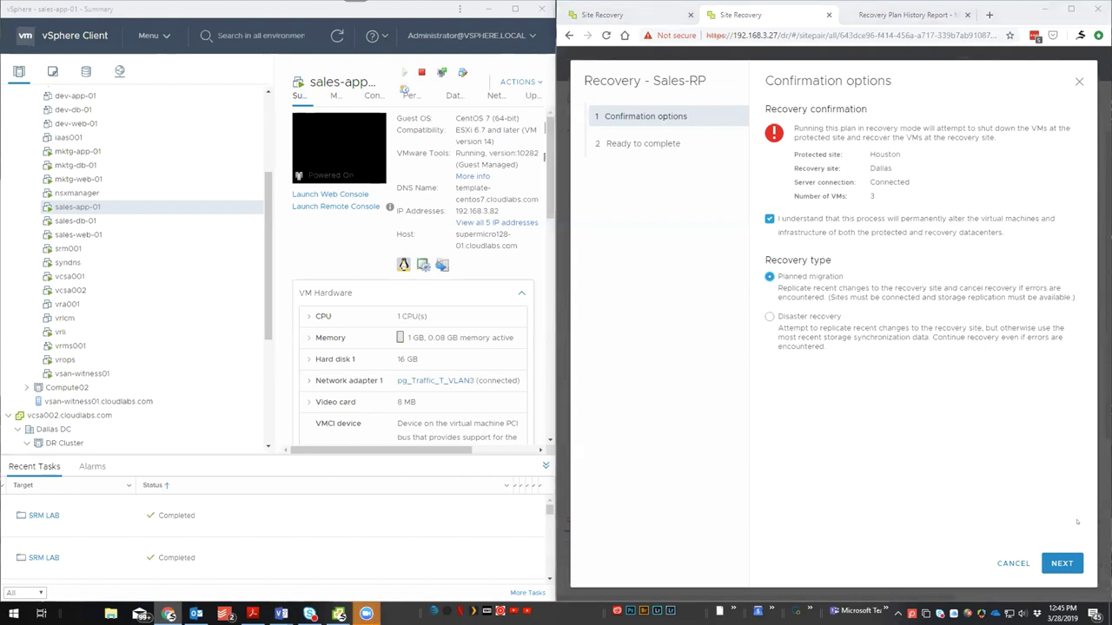
click(1062, 564)
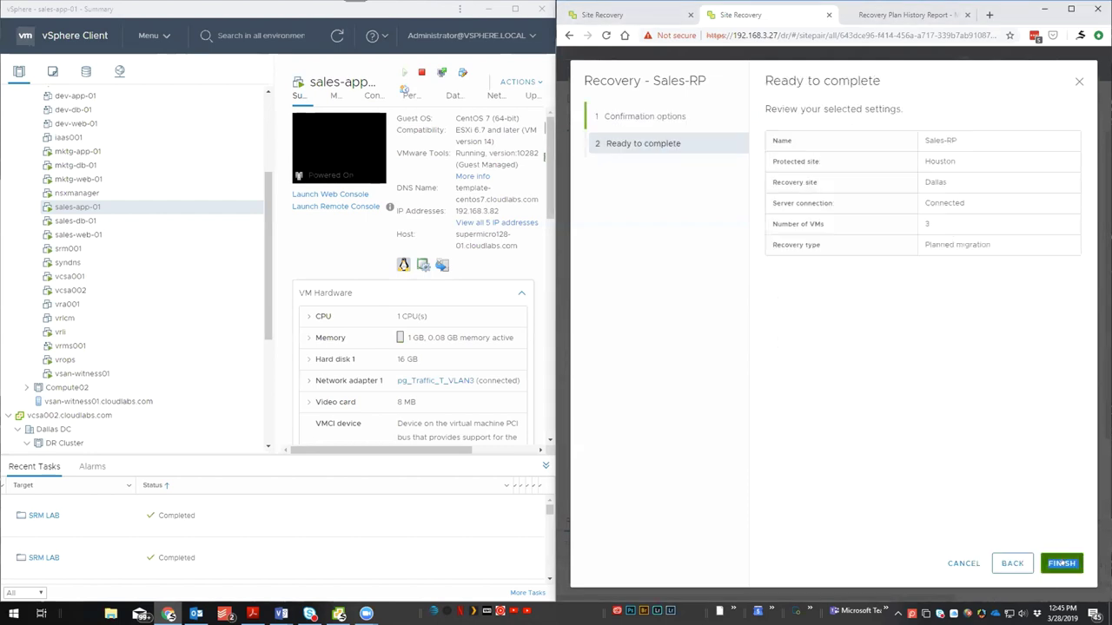
click(1060, 564)
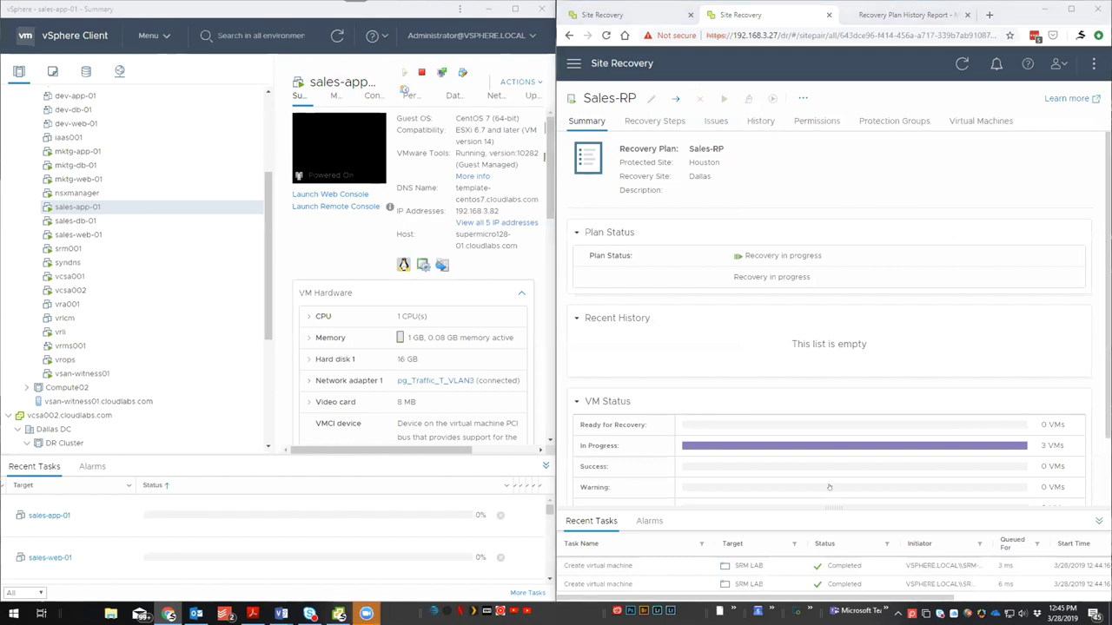
- Monitor Sales-RP's recovery steps, expanding the shutdown of the protected site's priority 3 VMs, and check sales-db-01's power state in the vSphere Client
click(651, 119)
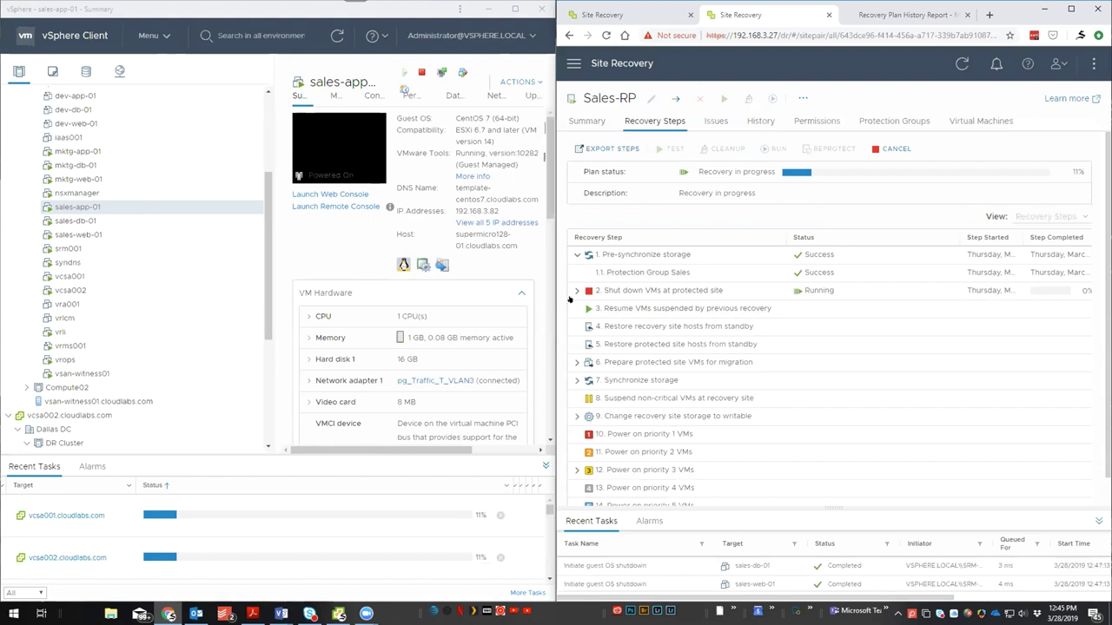
click(574, 292)
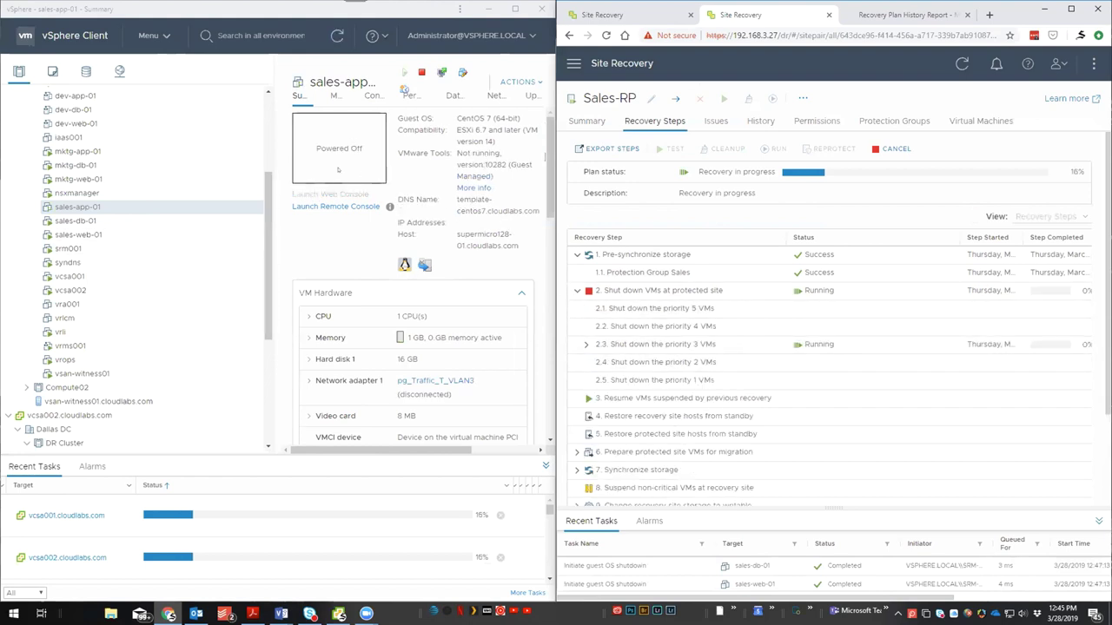
click(139, 221)
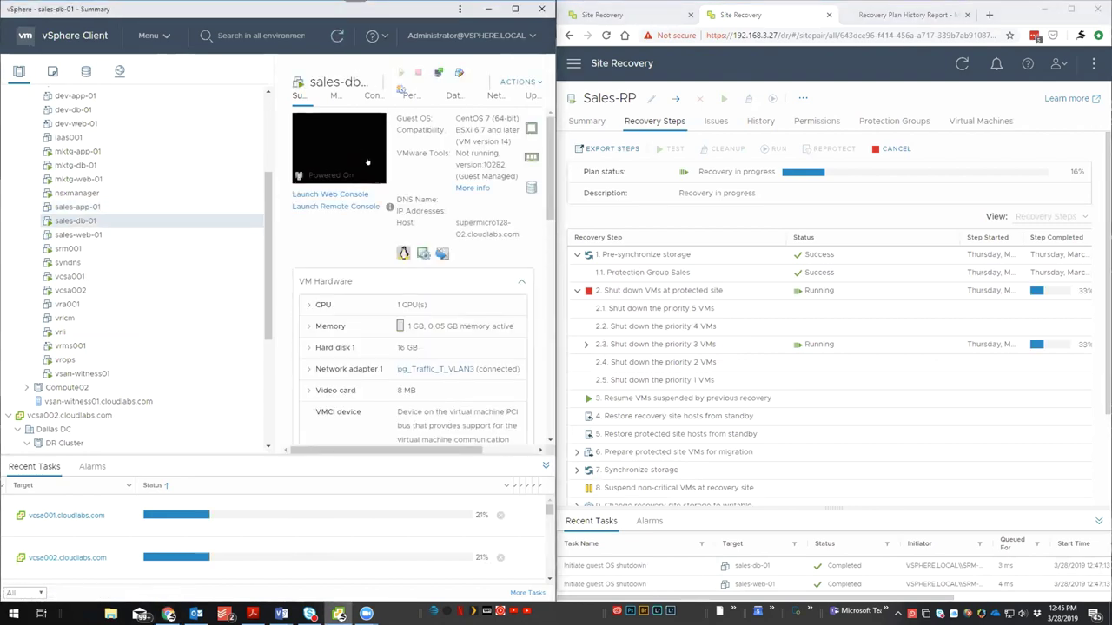
click(582, 346)
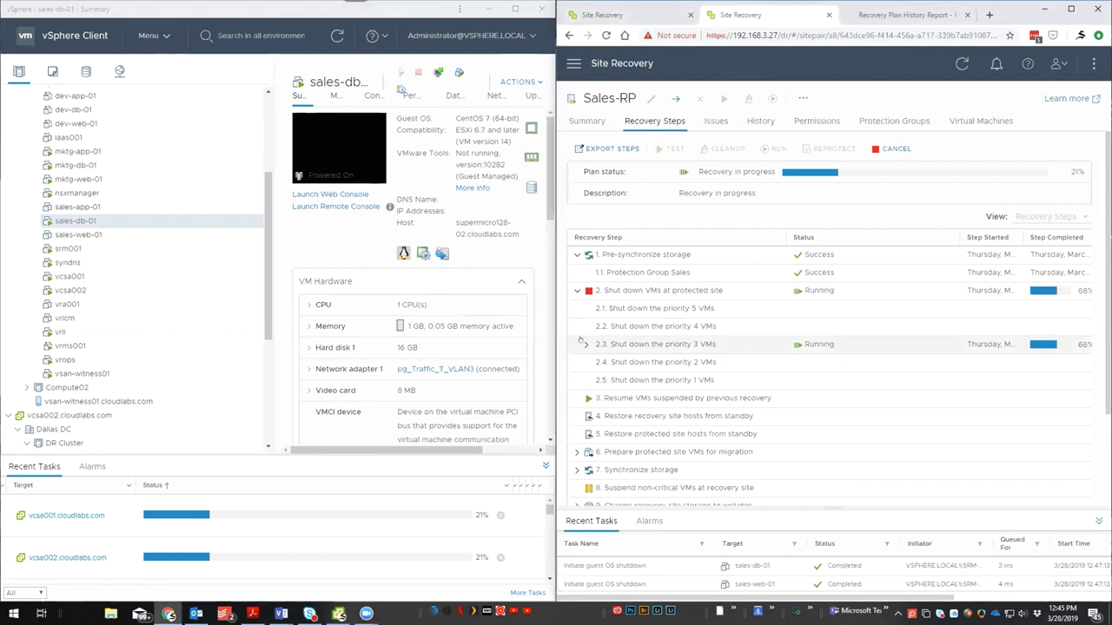
click(582, 345)
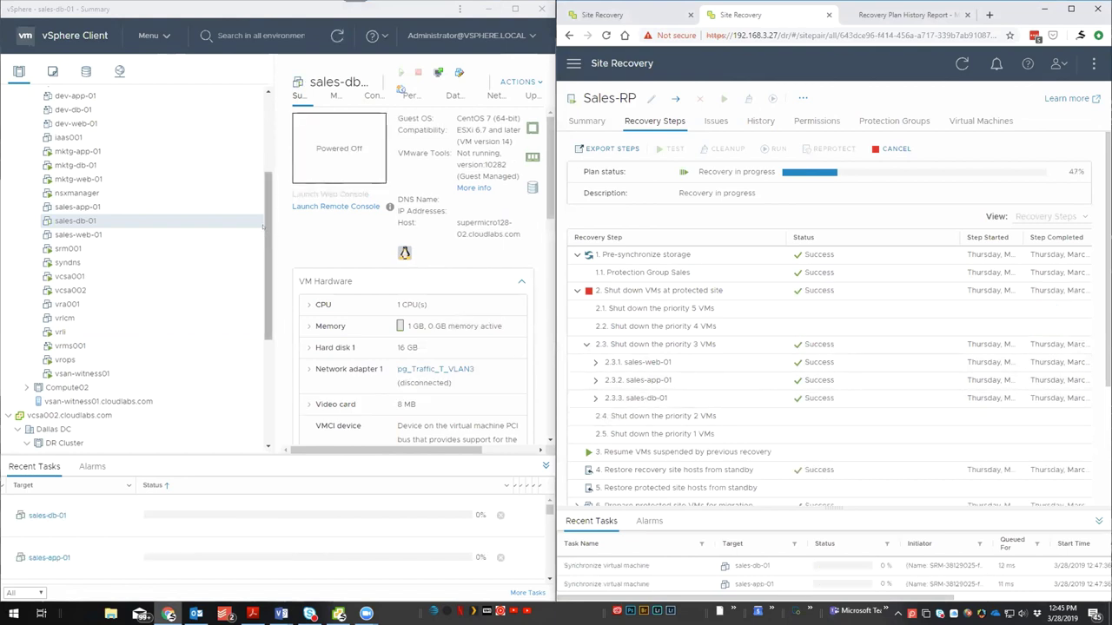
- Show the refreshed summary of sales-app-01 in the Dallas DR Cluster and enlarge the vSphere Client to full screen
drag(263, 227, 290, 328)
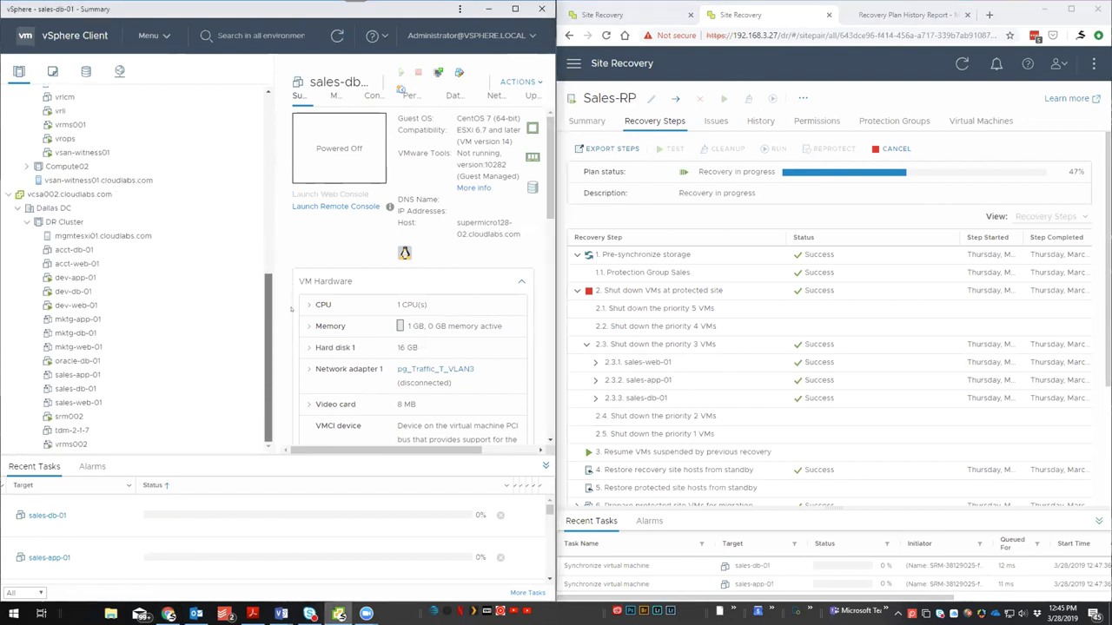
click(106, 376)
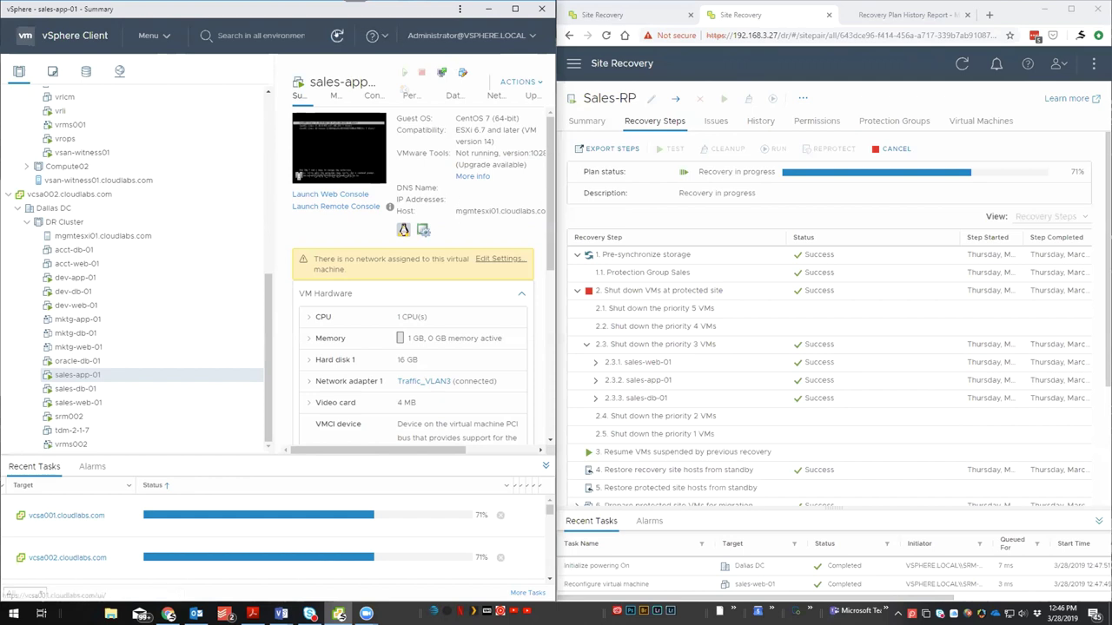
click(337, 35)
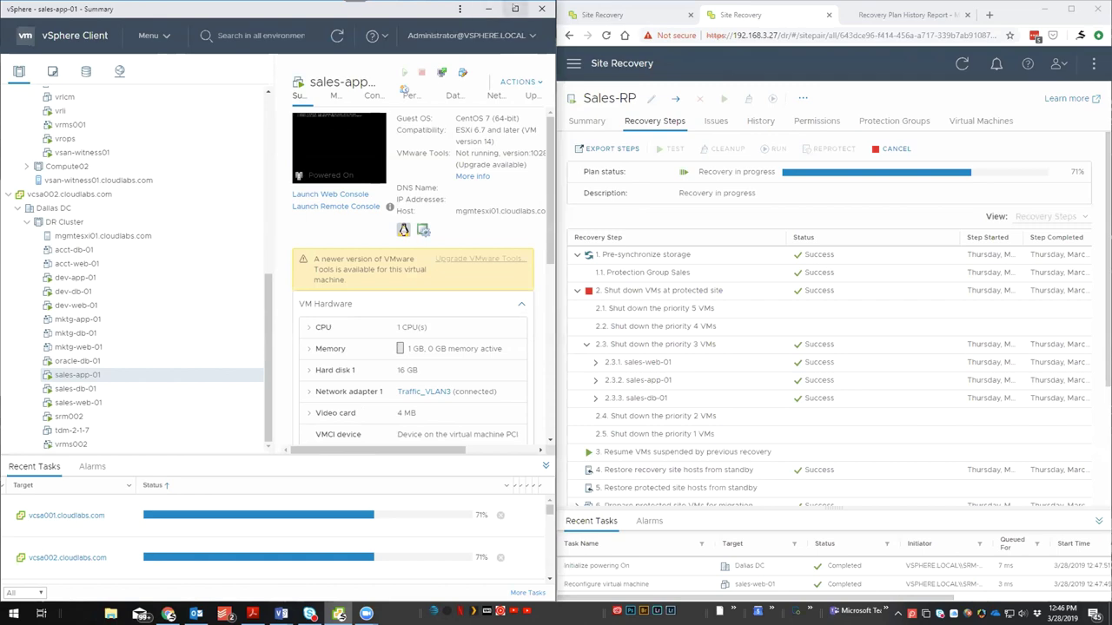
click(515, 9)
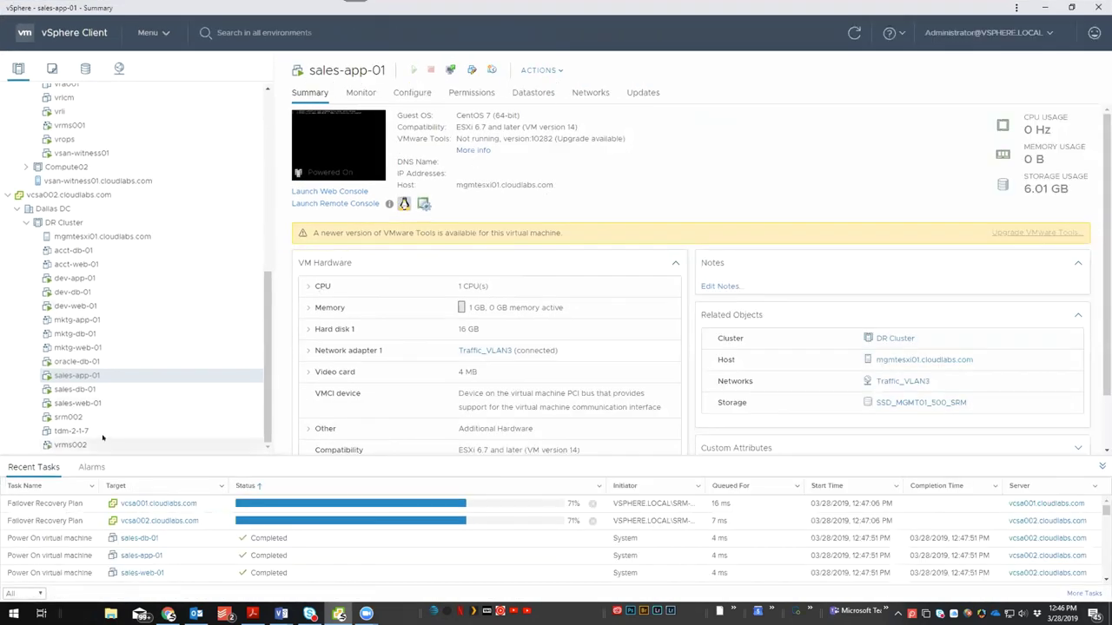
- Check the summaries of sales-db-01, sales-web-01 and sales-app-01 in the Dallas DR Cluster, ending on sales-db-01
click(85, 390)
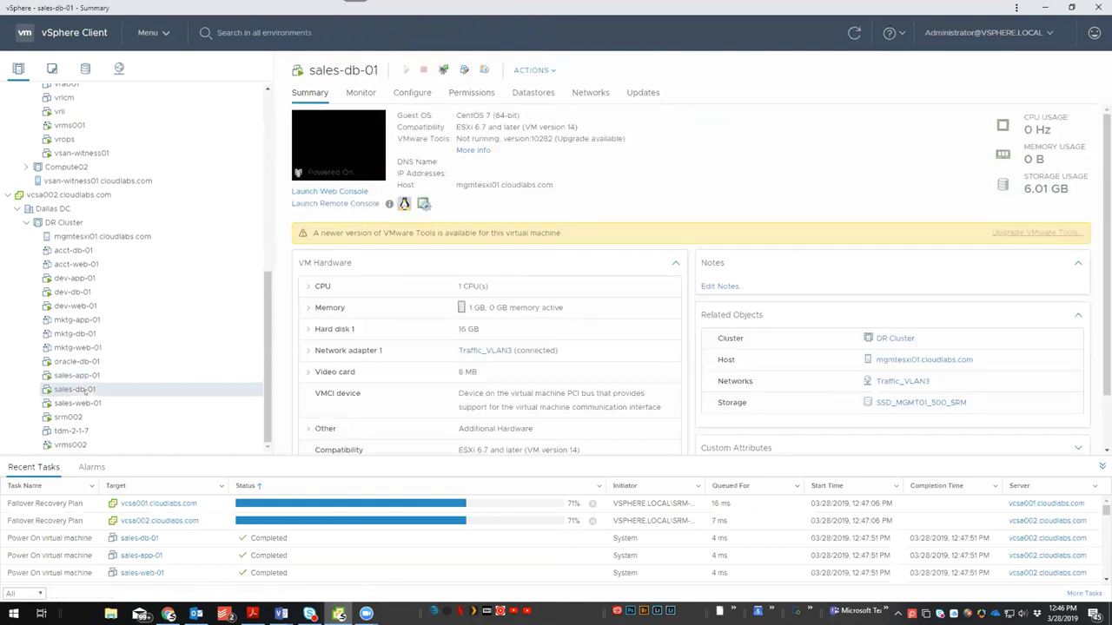
click(93, 404)
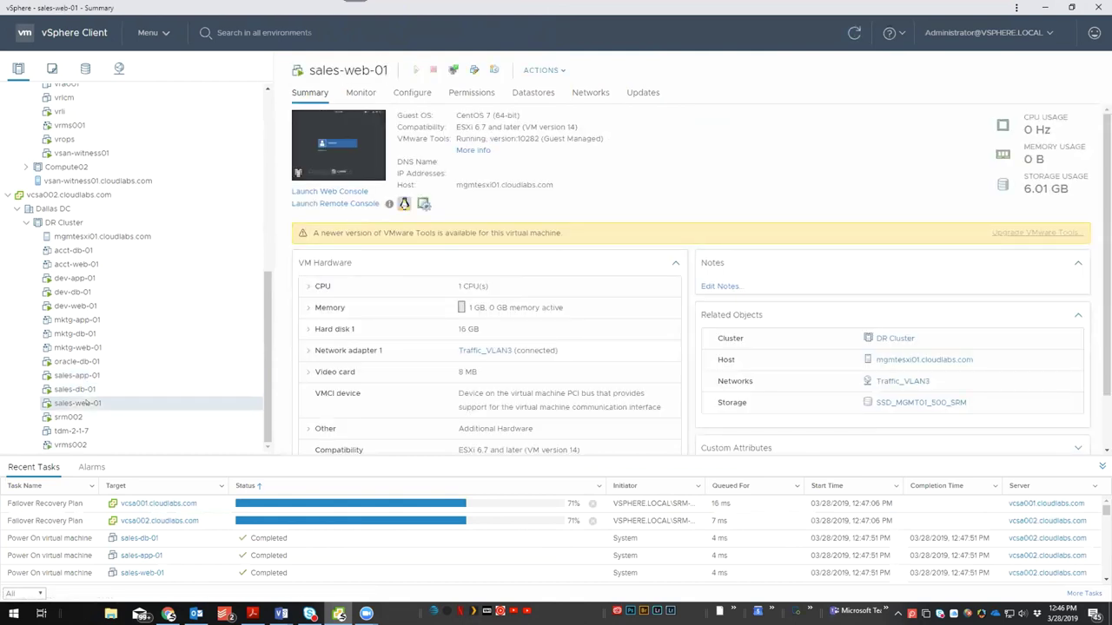
click(84, 375)
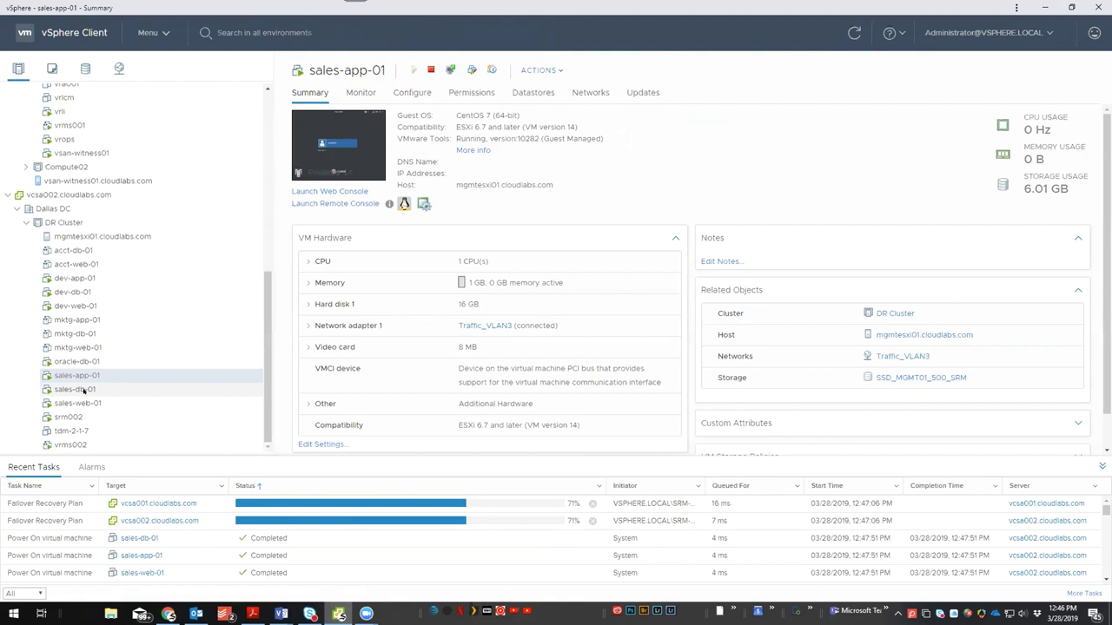
click(60, 390)
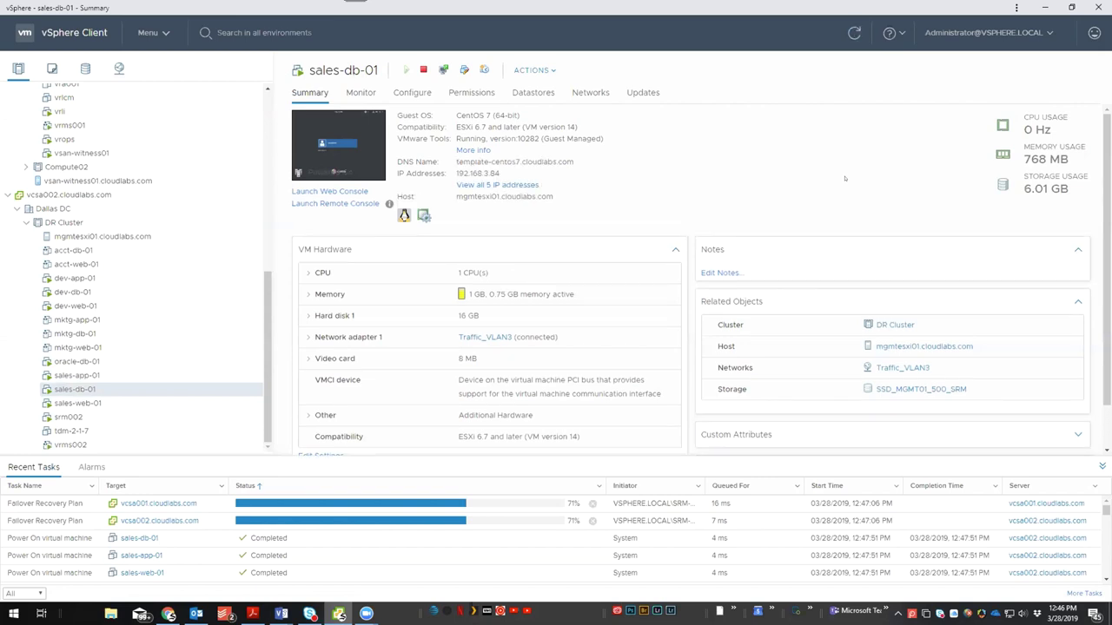
- Place the vSphere Client beside Site Recovery and examine Sales-RP's recovery steps, including the power-on of the priority 3 VMs
key(super+Right)
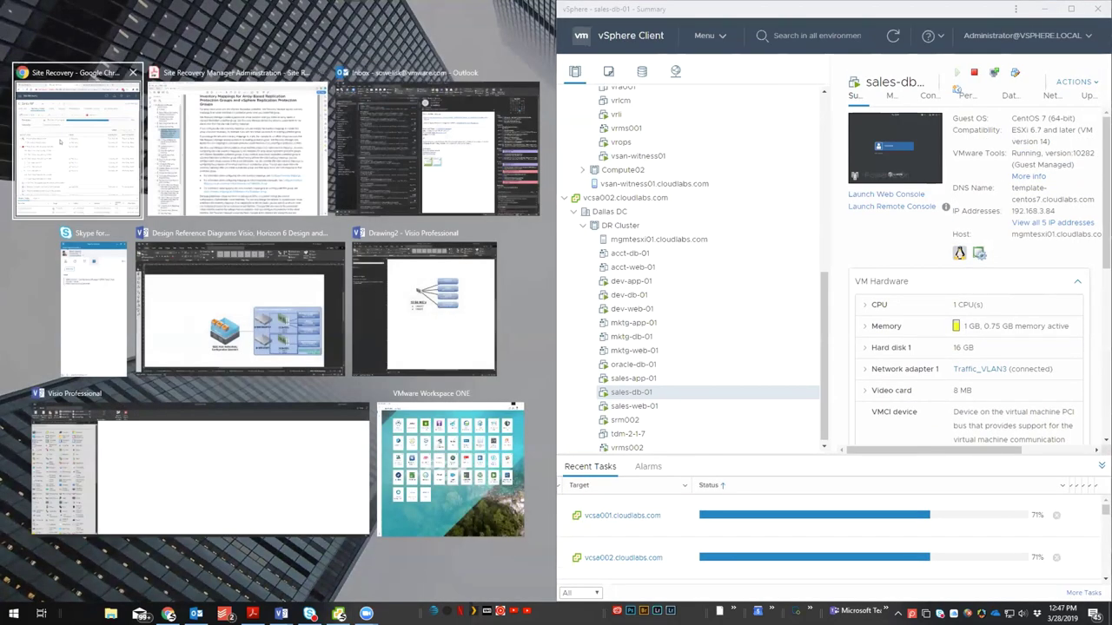
click(61, 140)
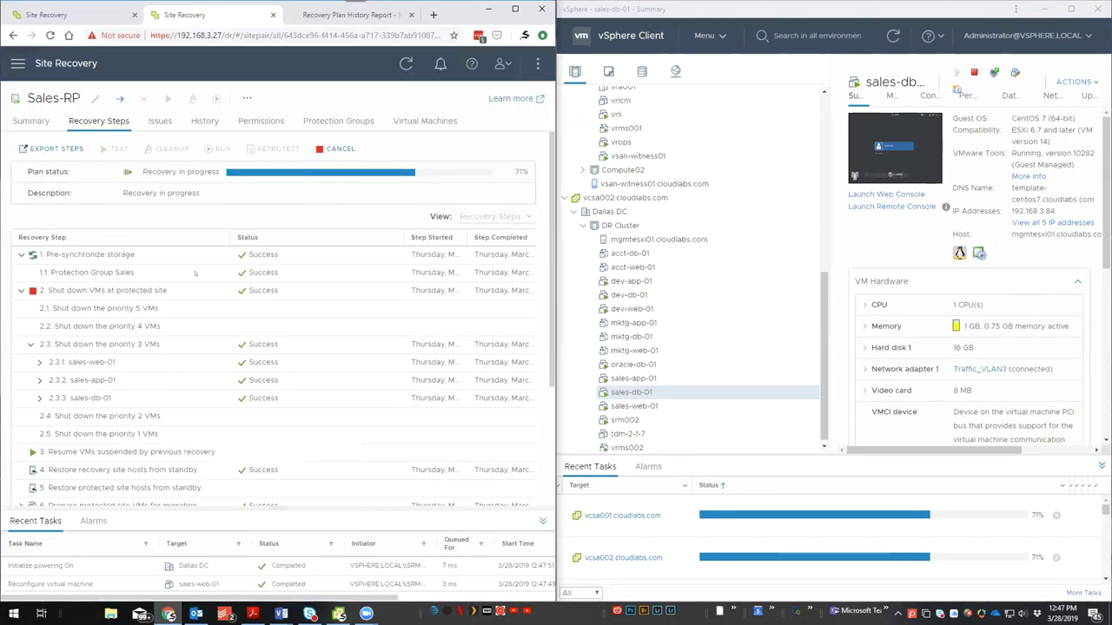
scroll(212, 328, down, 3)
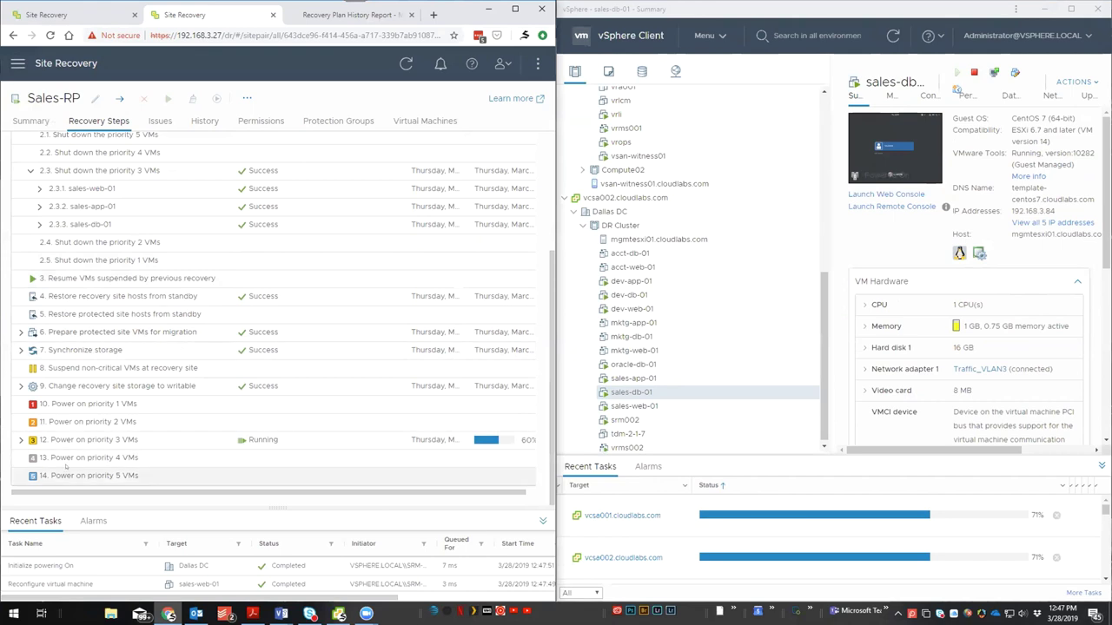
scroll(52, 434, down, 1)
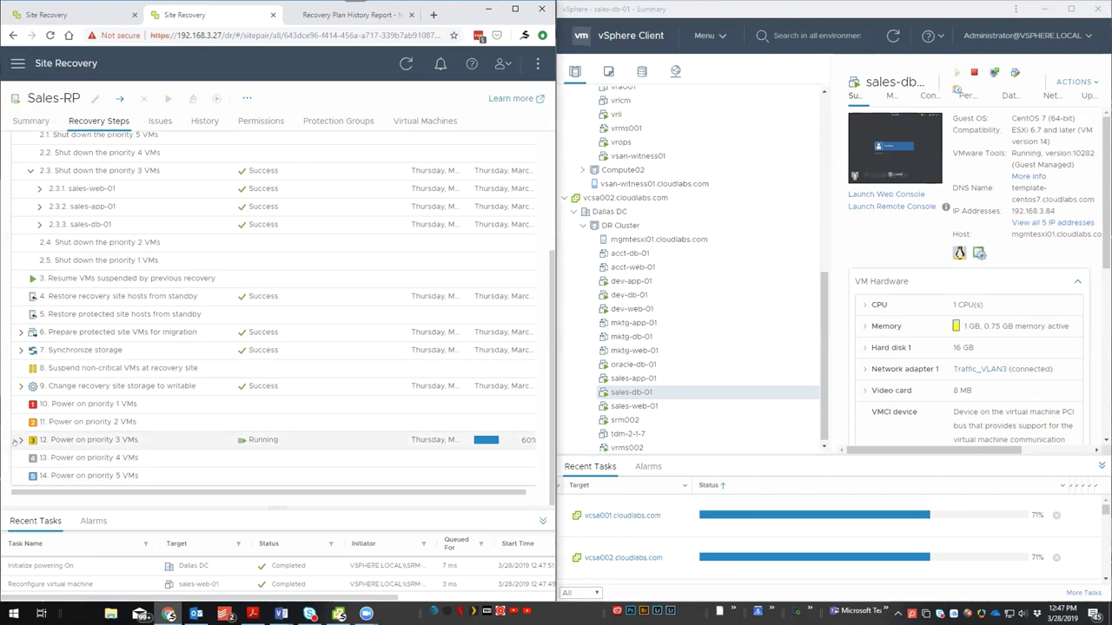
click(20, 440)
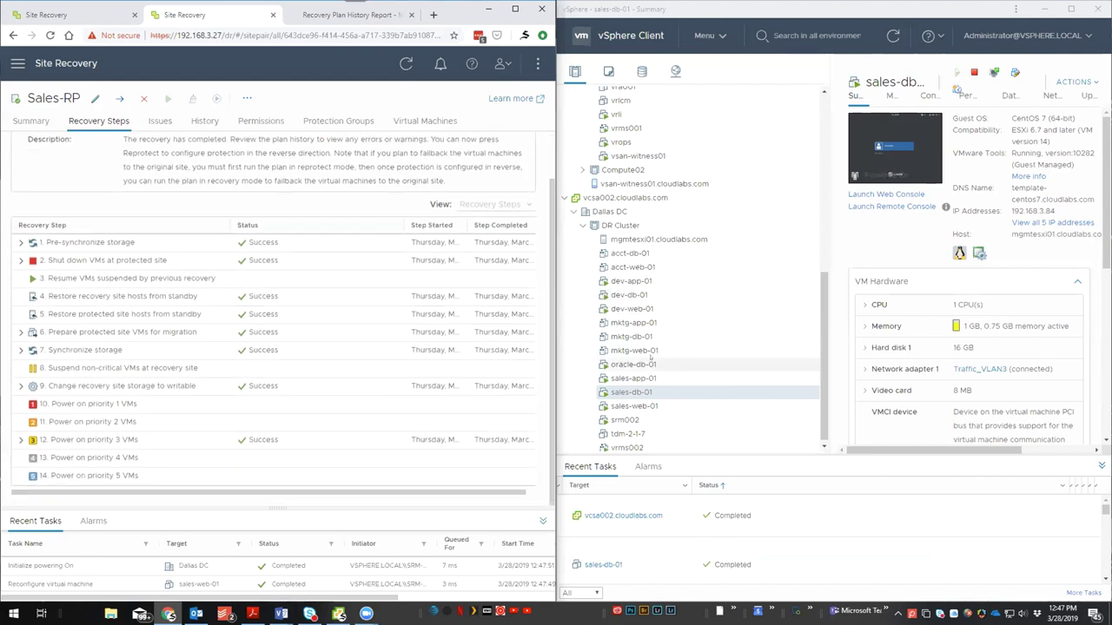
- Check the IP addresses of the recovered sales-web-01 and sales-db-01 in the Dallas DR Cluster
scroll(736, 272, down, 1)
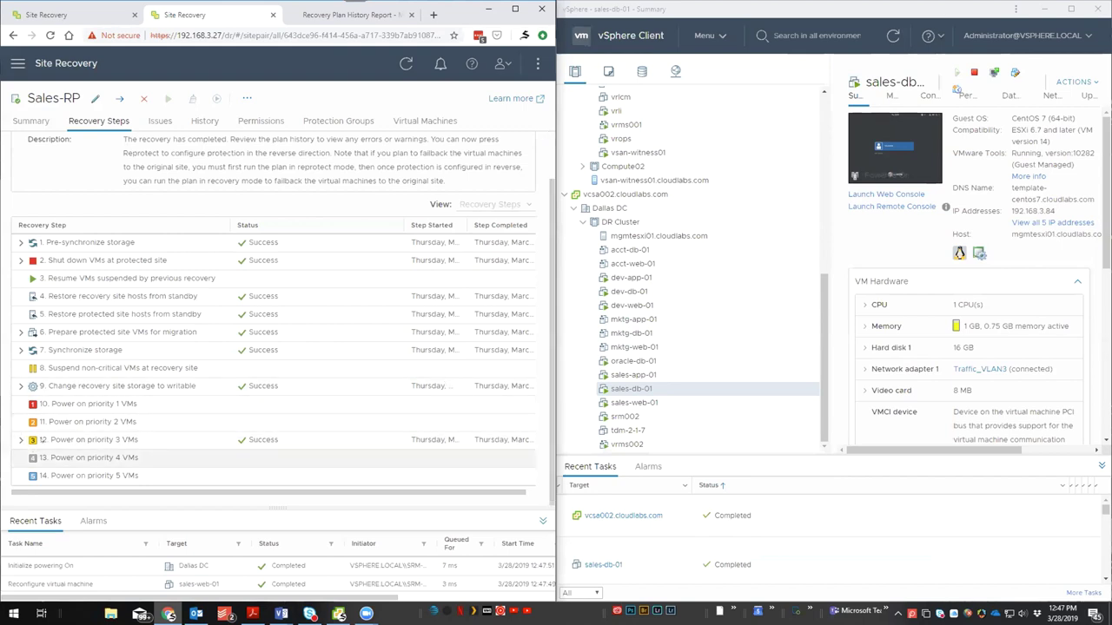
click(622, 403)
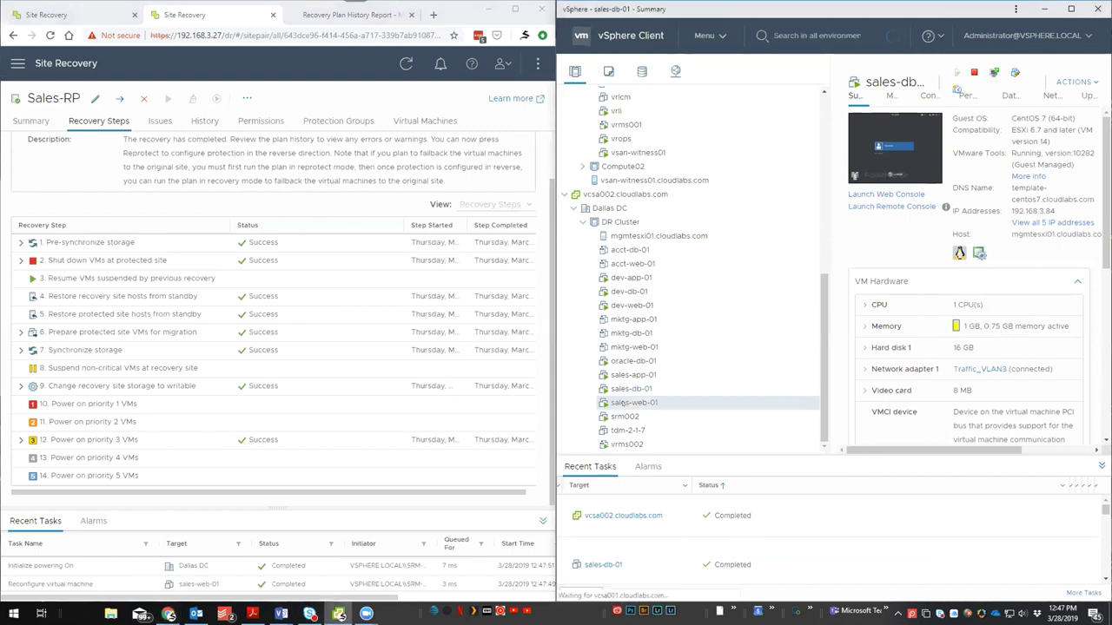
drag(1068, 209, 1010, 211)
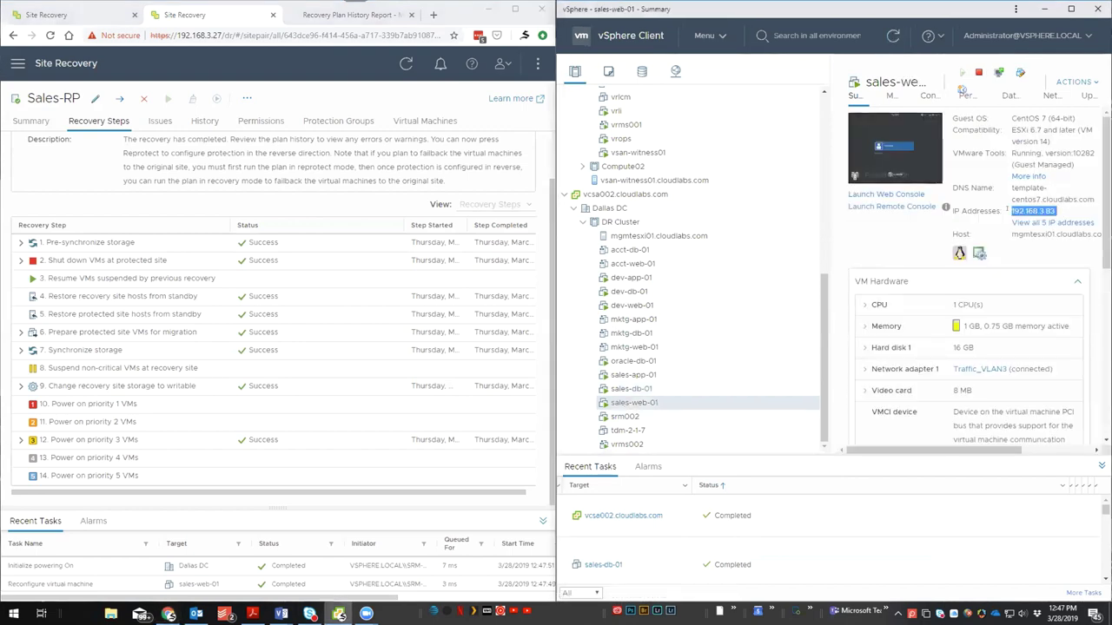
click(632, 389)
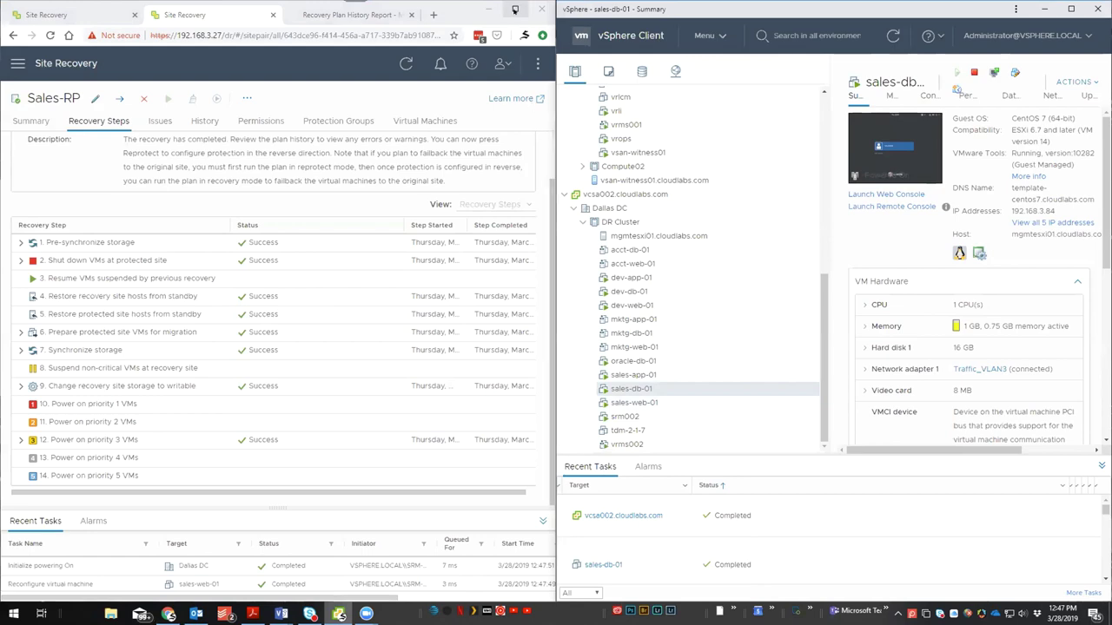
- Maximize Site Recovery and run Reprotect on Sales-RP without force cleanup, acknowledging that the operation cannot be undone
click(515, 10)
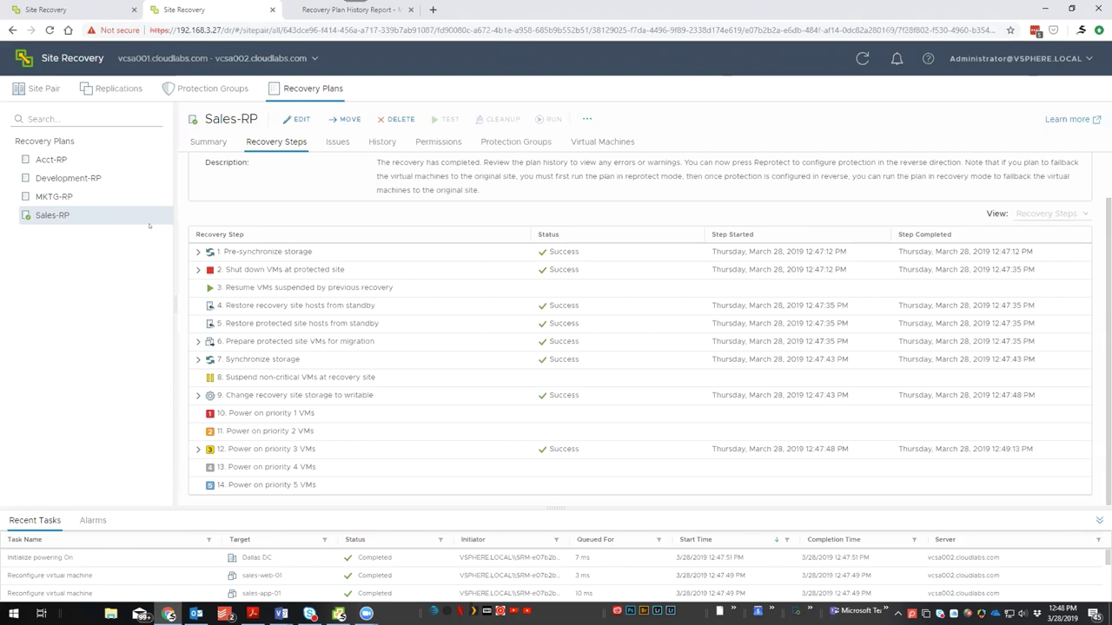
click(588, 120)
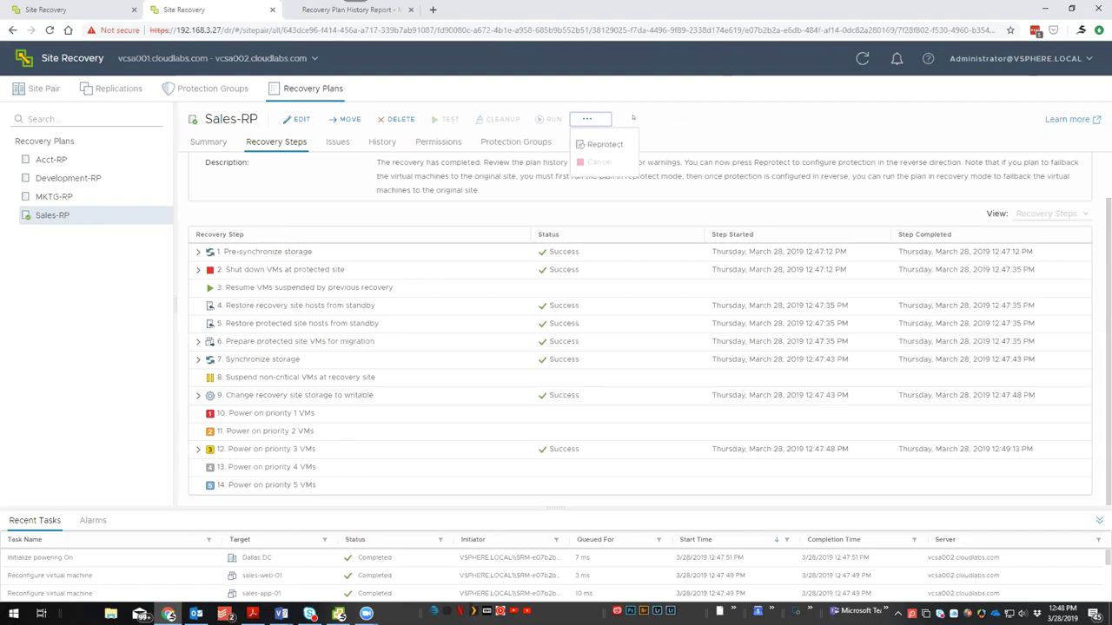
click(597, 143)
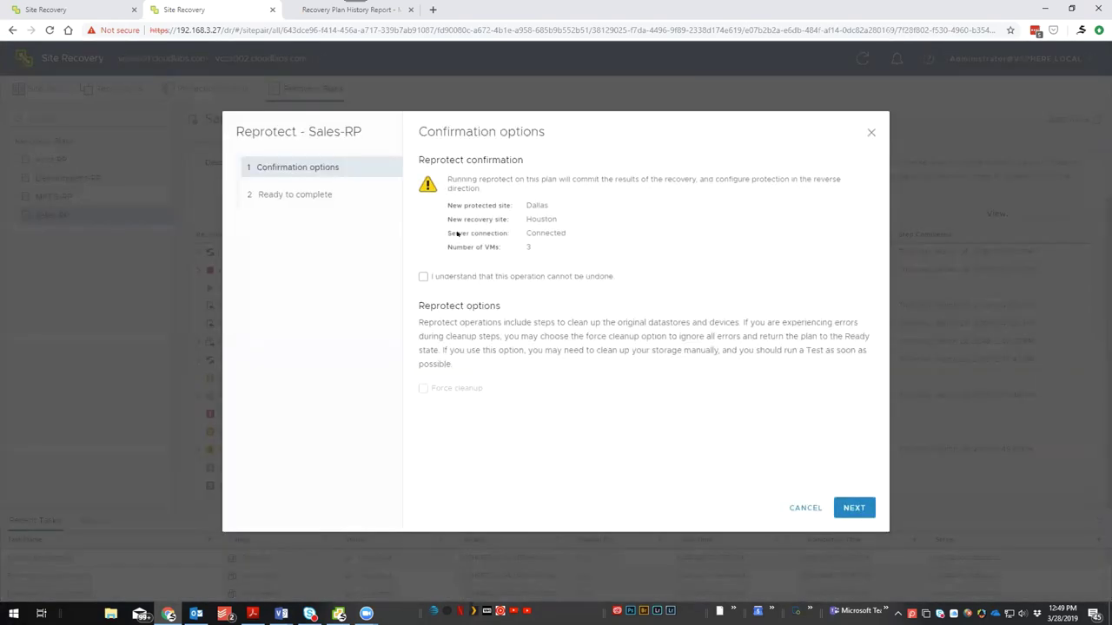
click(423, 276)
click(847, 507)
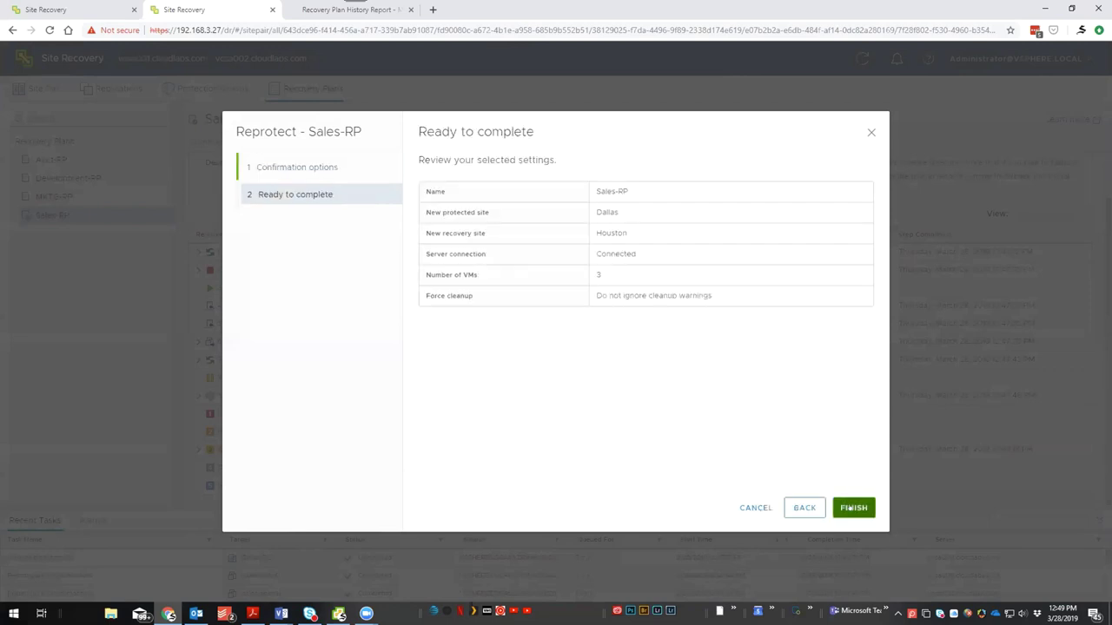
click(851, 507)
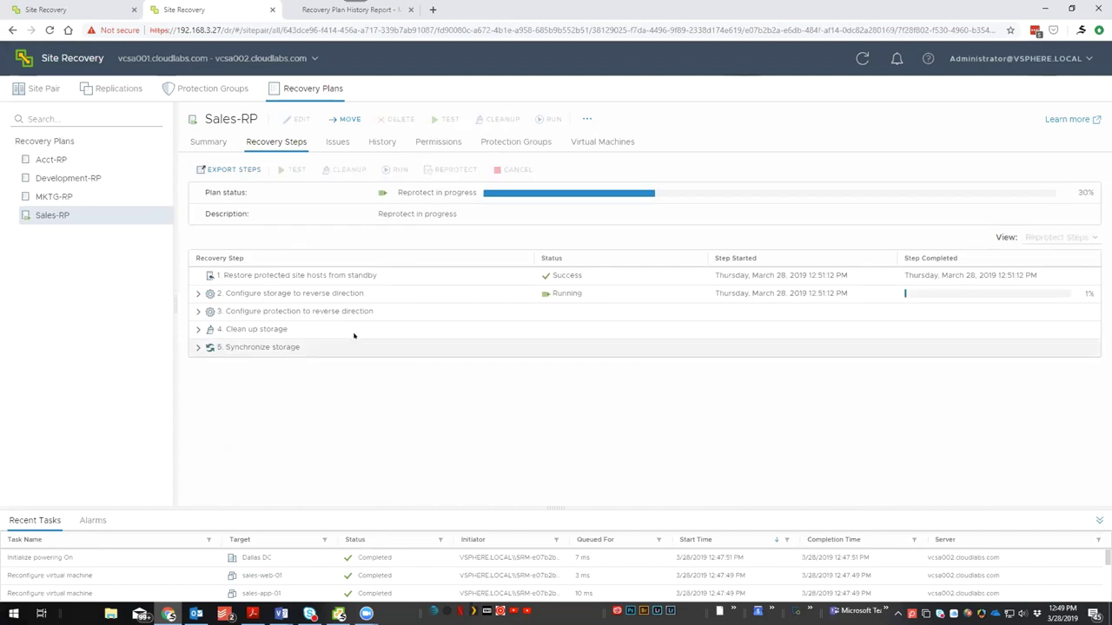
- Expand the reprotect's reverse storage configuration for protection group Sales, and compare the forward and reverse replications
click(198, 294)
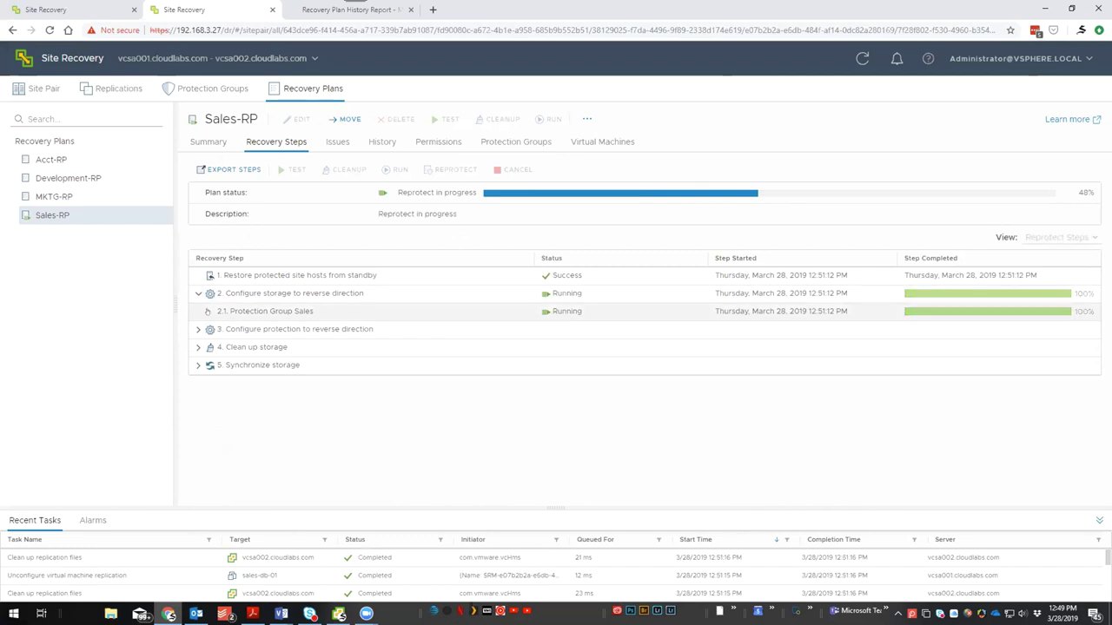
click(206, 311)
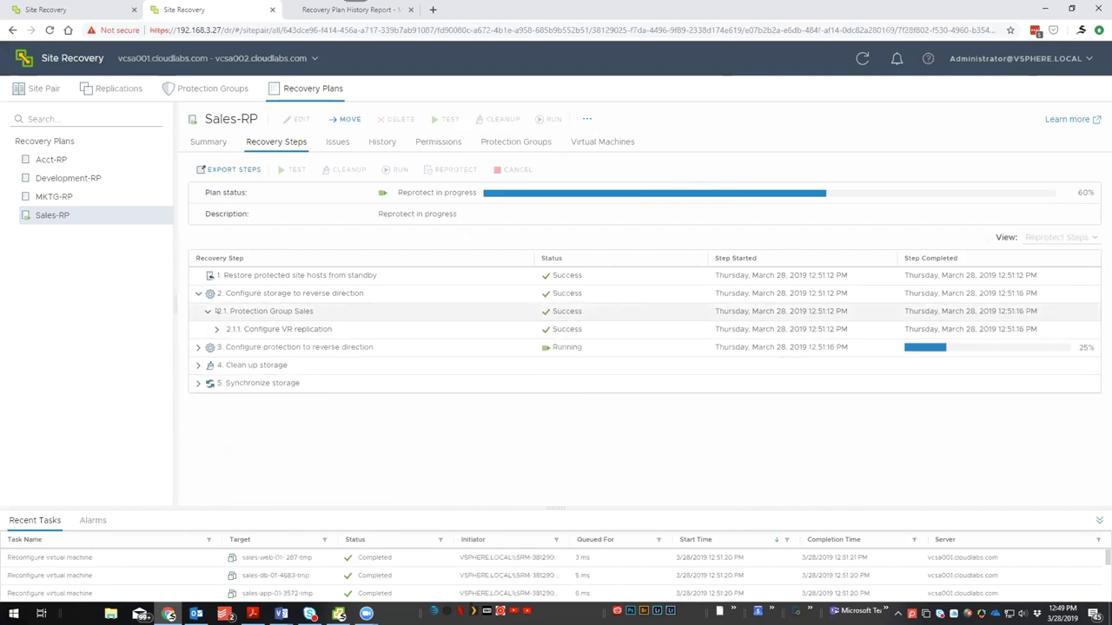
click(117, 90)
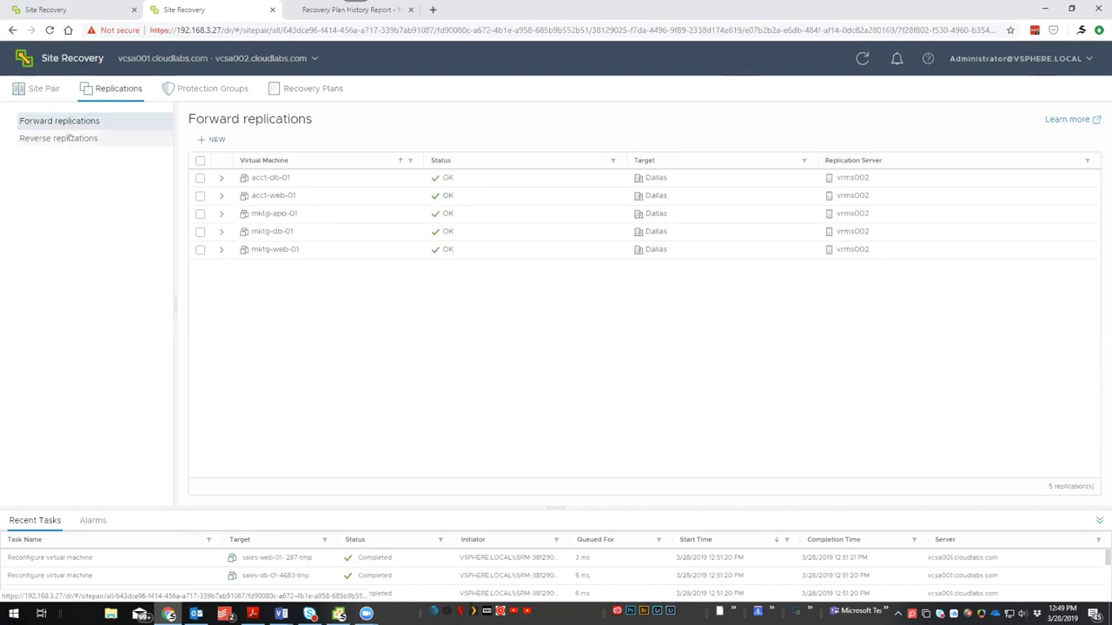
click(70, 137)
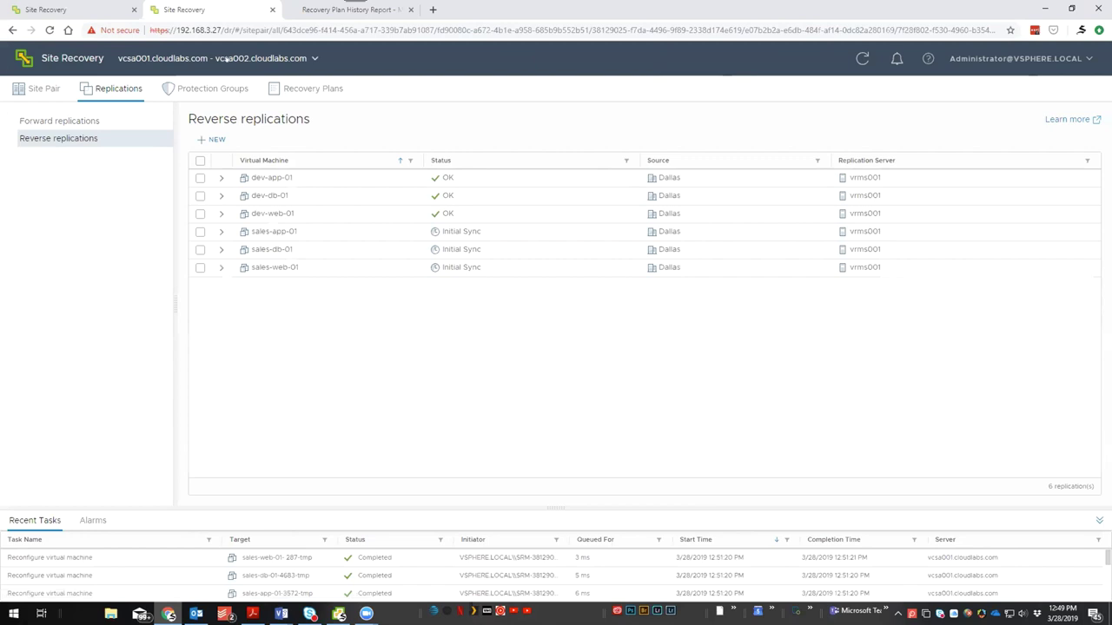
click(76, 123)
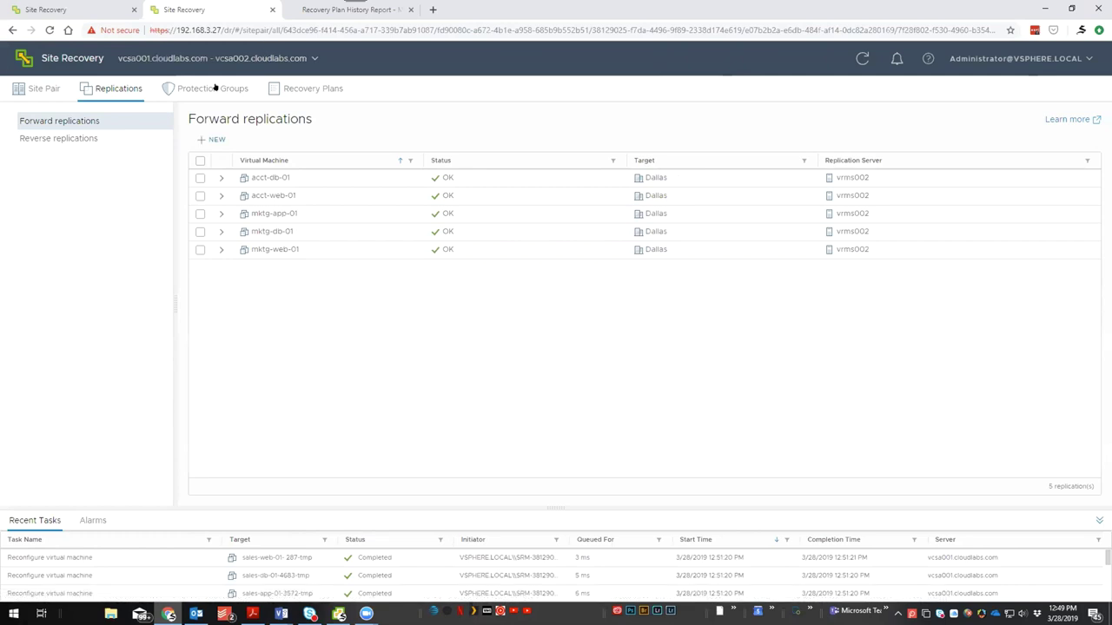
click(68, 141)
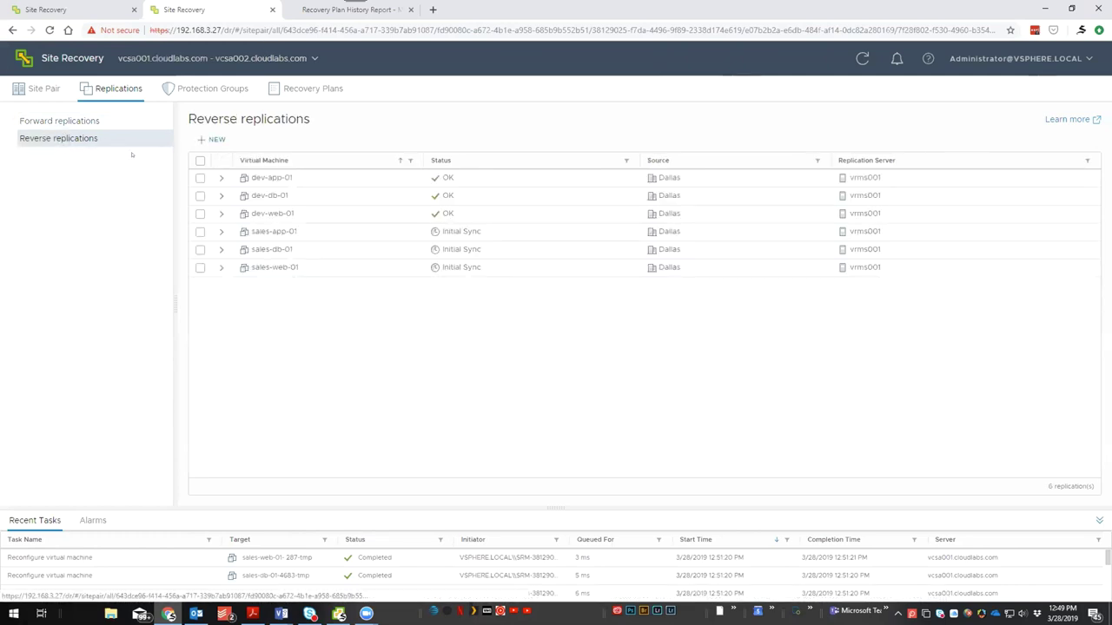
- Expand the reverse replications of sales-web-01, sales-app-01 and sales-db-01 and examine their initial sync progress
click(219, 268)
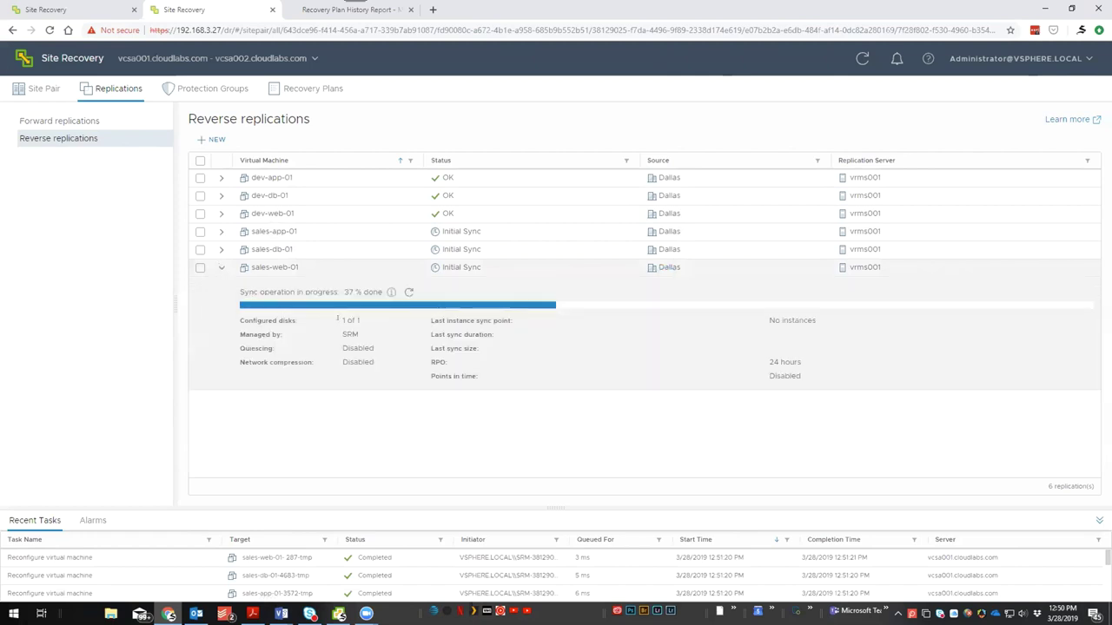
click(219, 232)
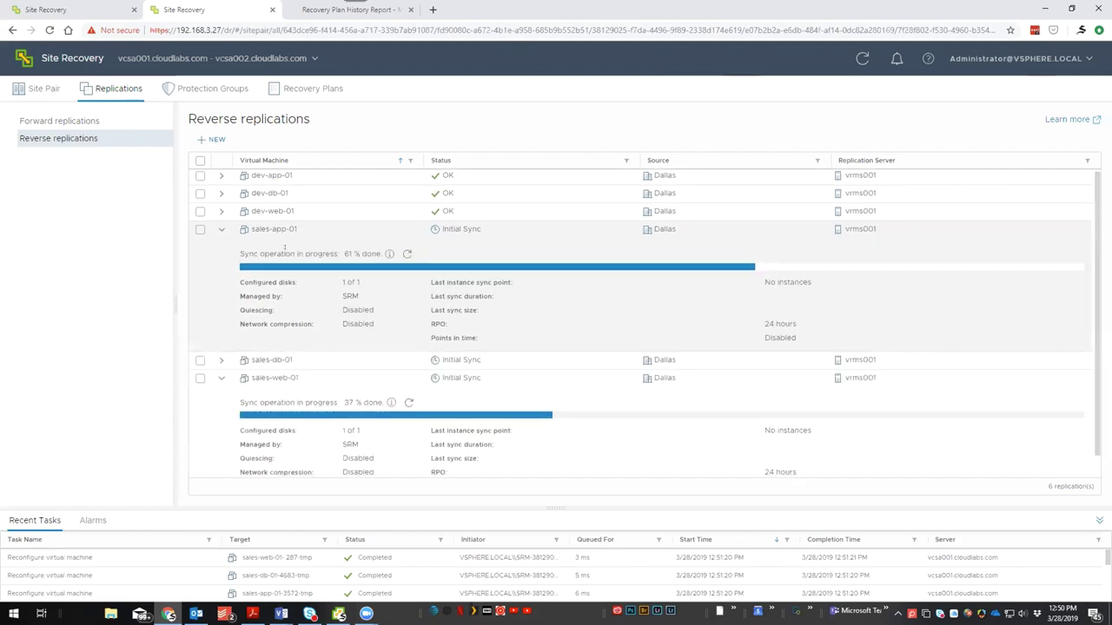
scroll(289, 252, down, 1)
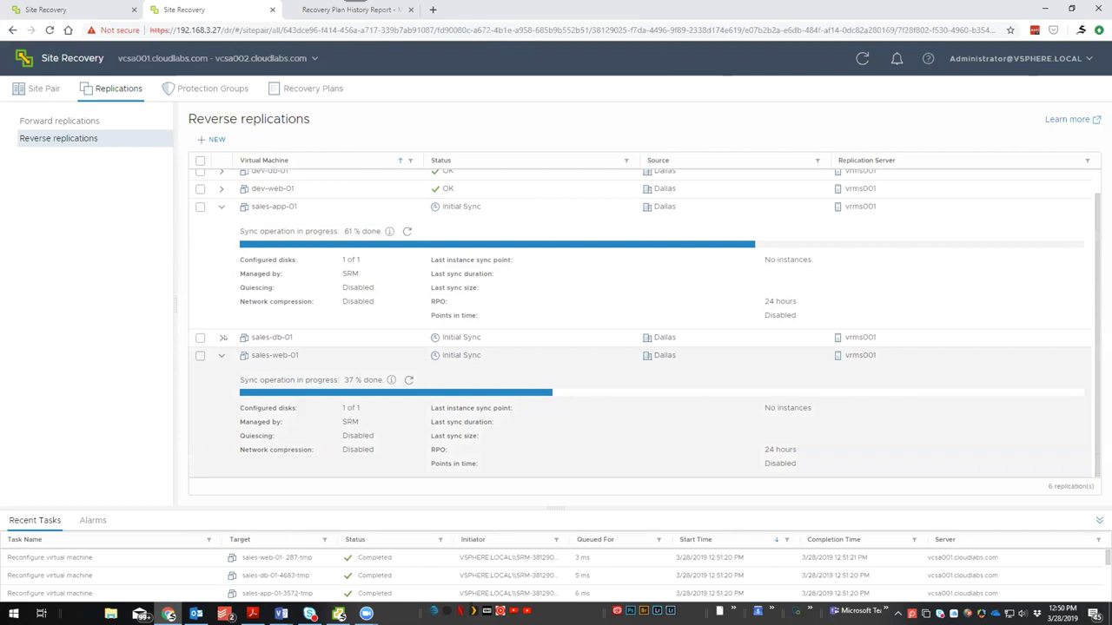
click(222, 338)
scroll(595, 279, down, 2)
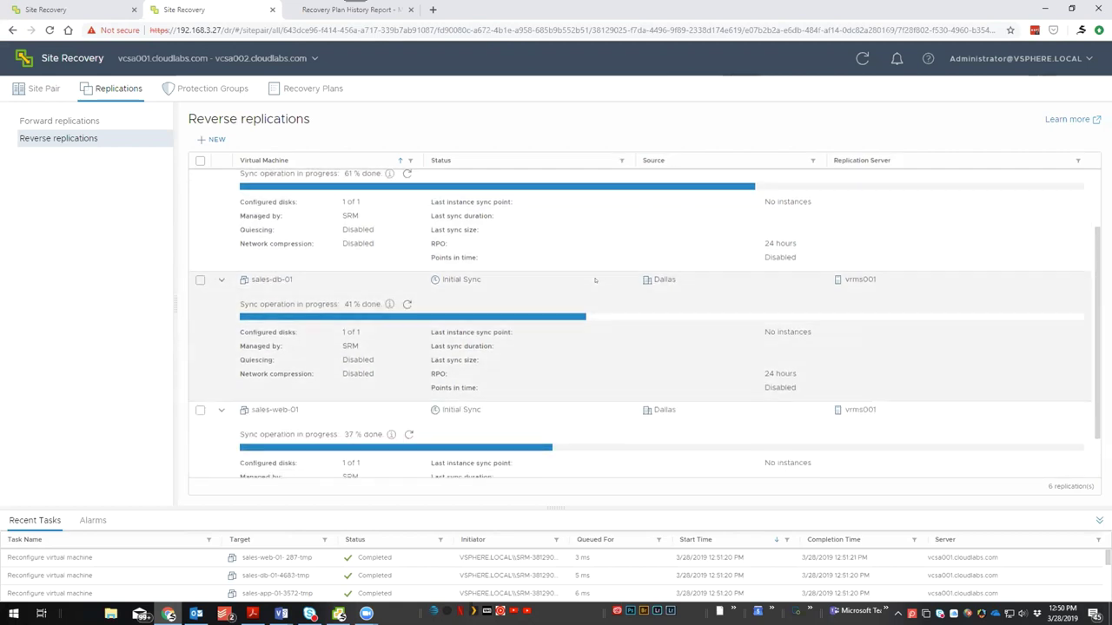
scroll(354, 206, up, 2)
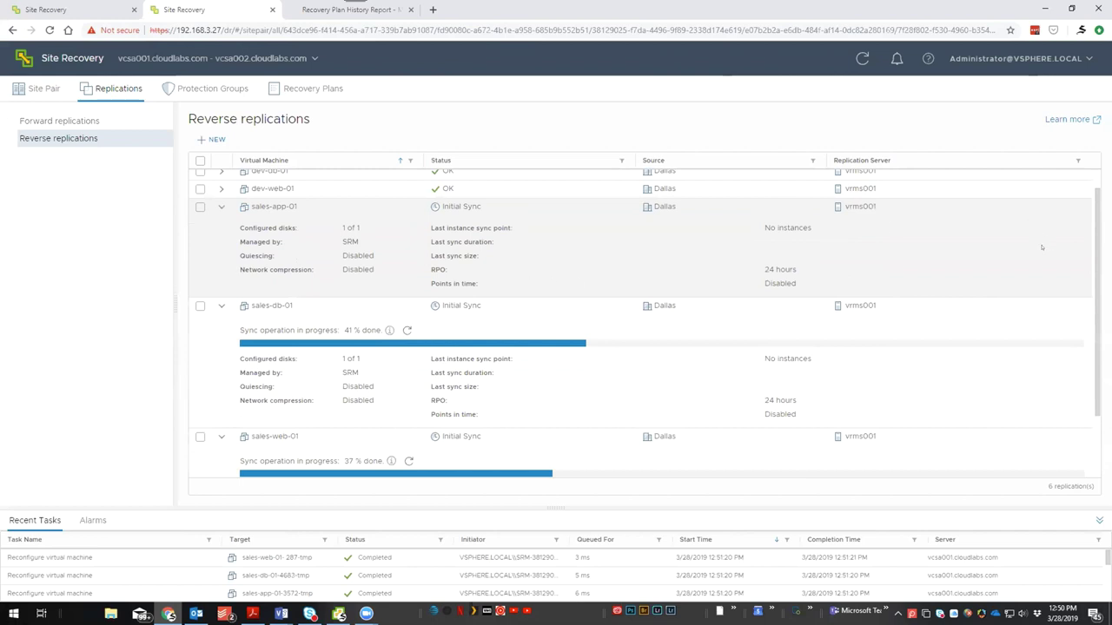
scroll(1041, 247, down, 2)
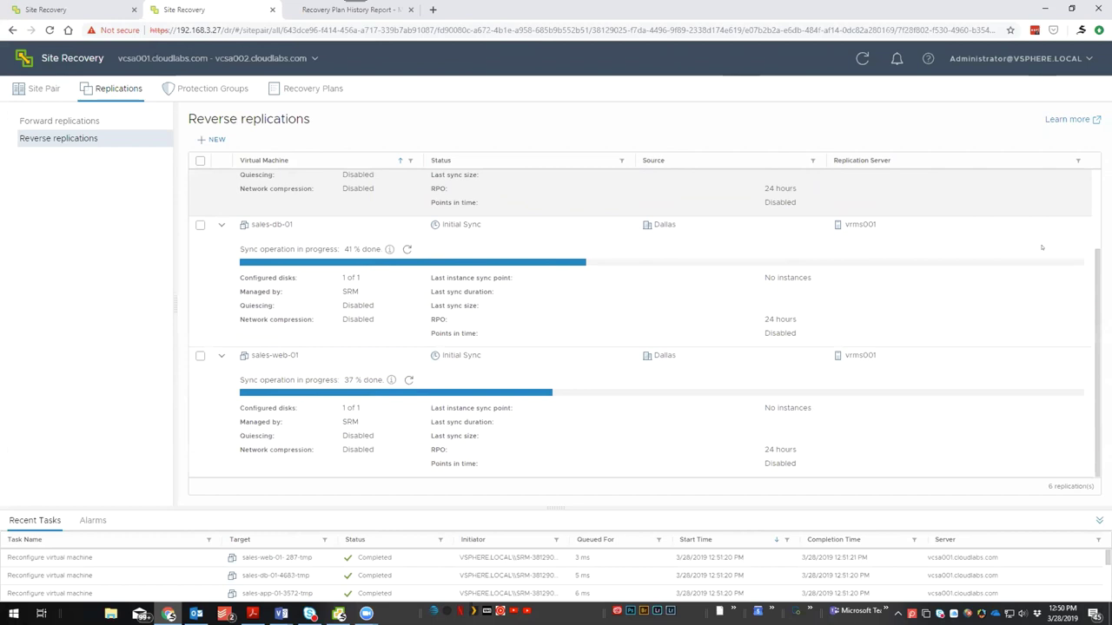
scroll(901, 328, up, 3)
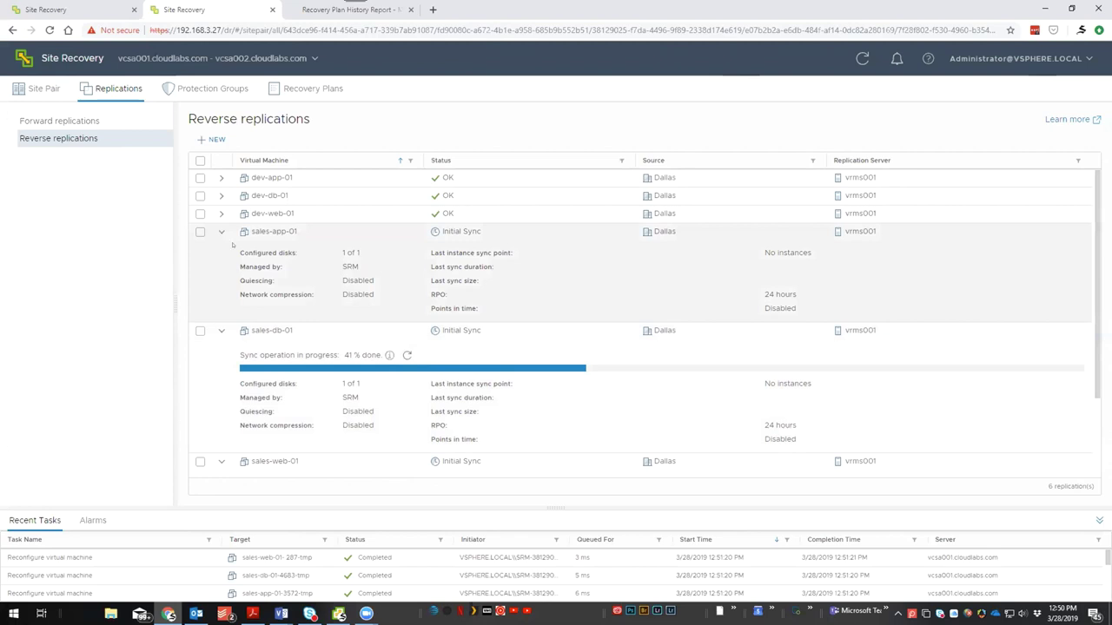
- Collapse the details of the reverse replications for sales-app-01, sales-db-01 and sales-web-01
click(221, 233)
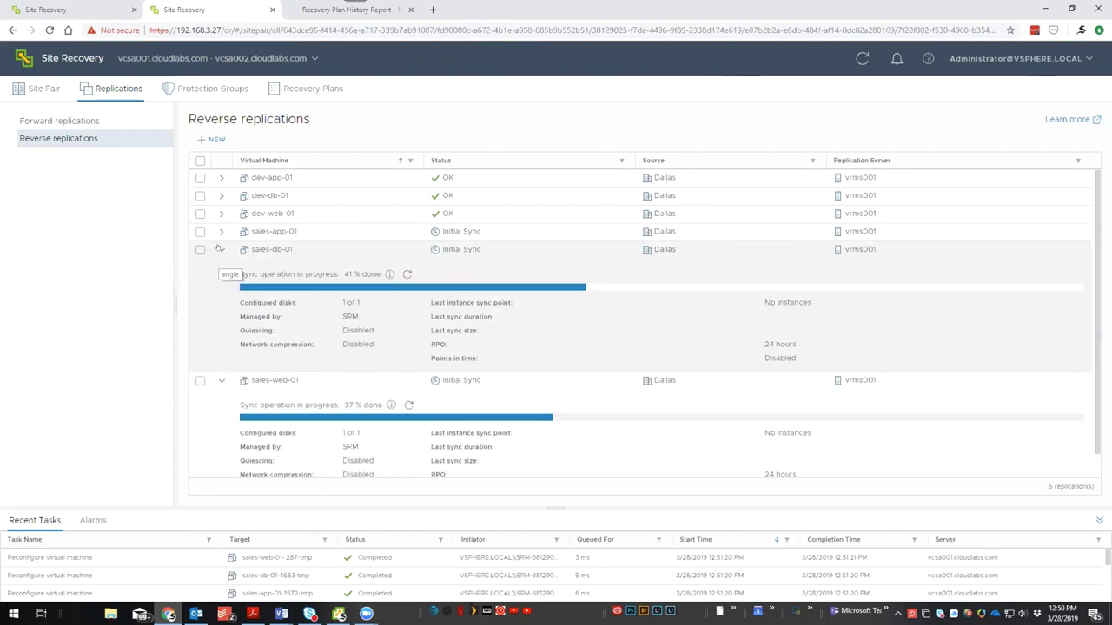
click(219, 249)
click(220, 268)
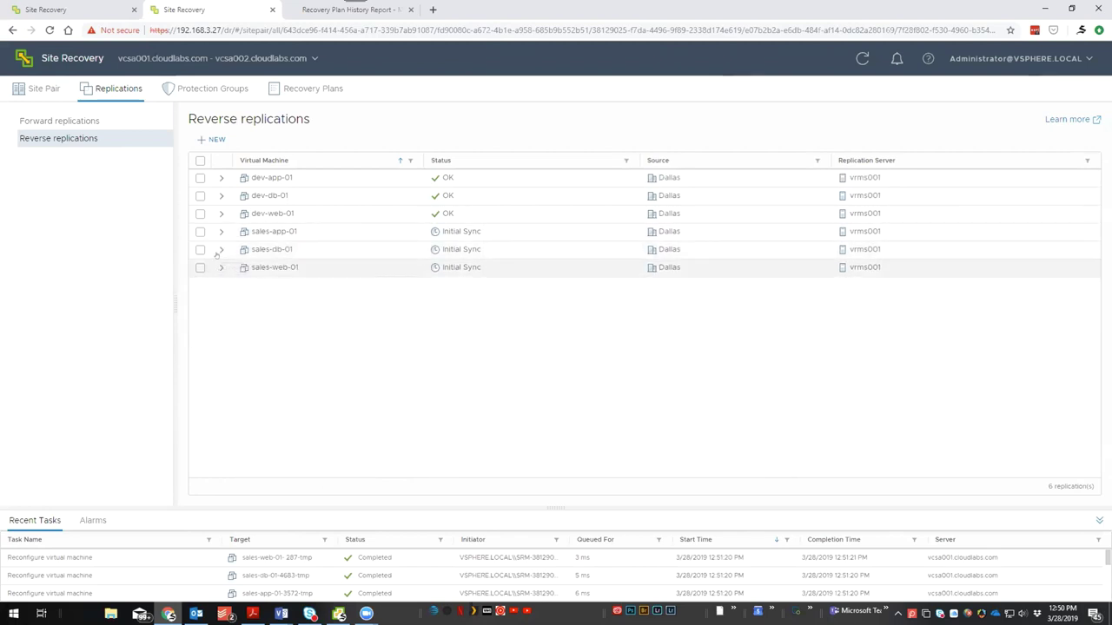
- Examine the recovery plans and virtual machines associated with protection group Acct-PG
click(213, 88)
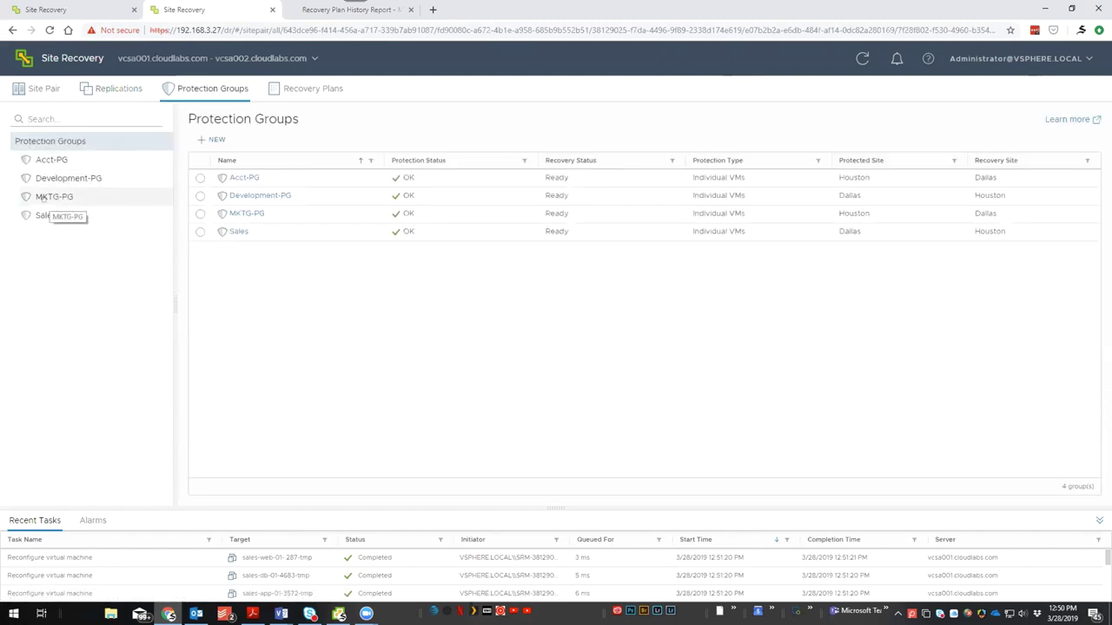
click(42, 162)
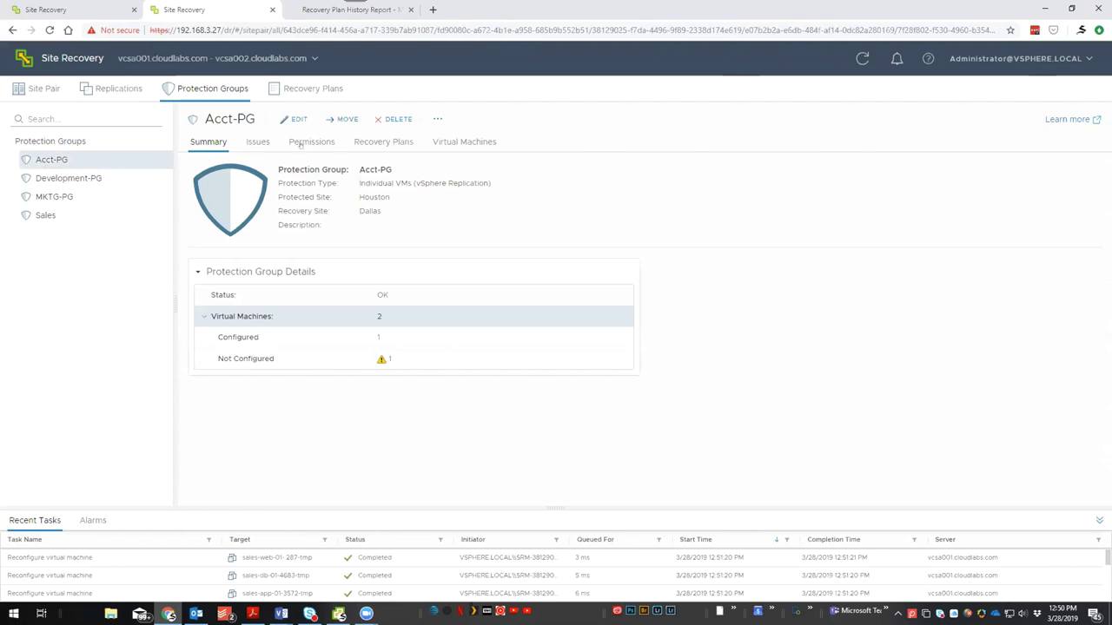
click(398, 143)
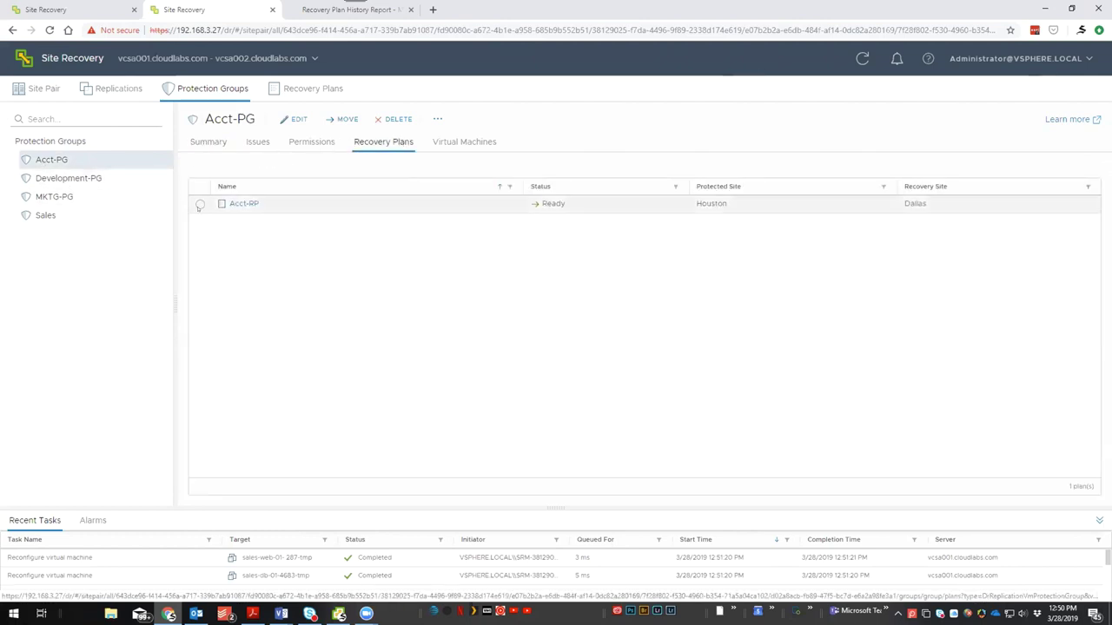
click(493, 143)
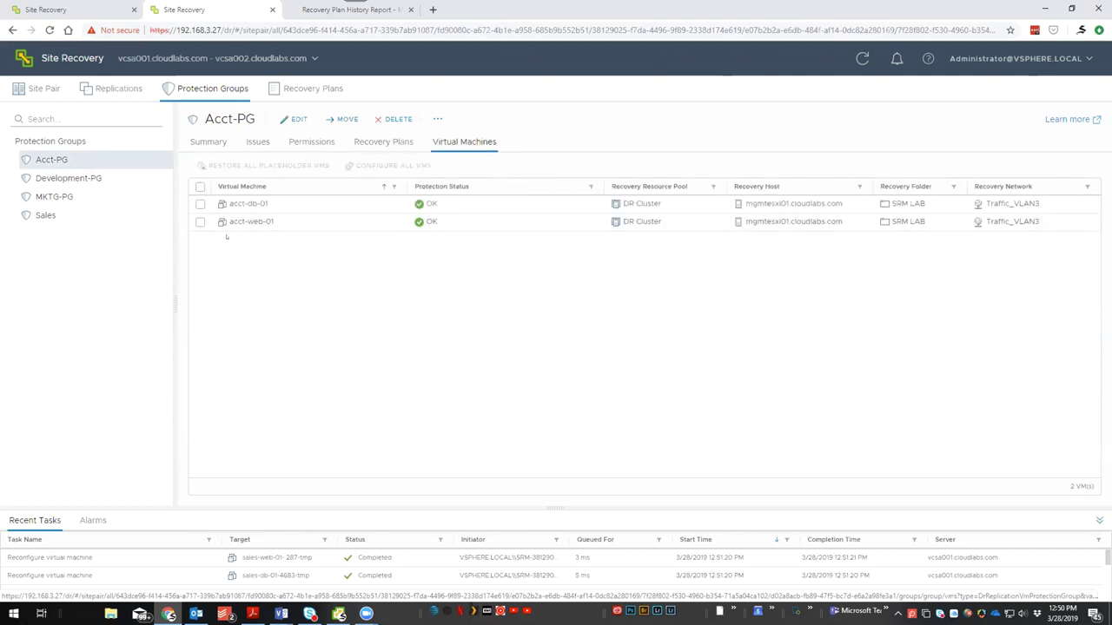
- Open recovery plan Acct-RP and select acct-db-01 among its virtual machines
click(306, 88)
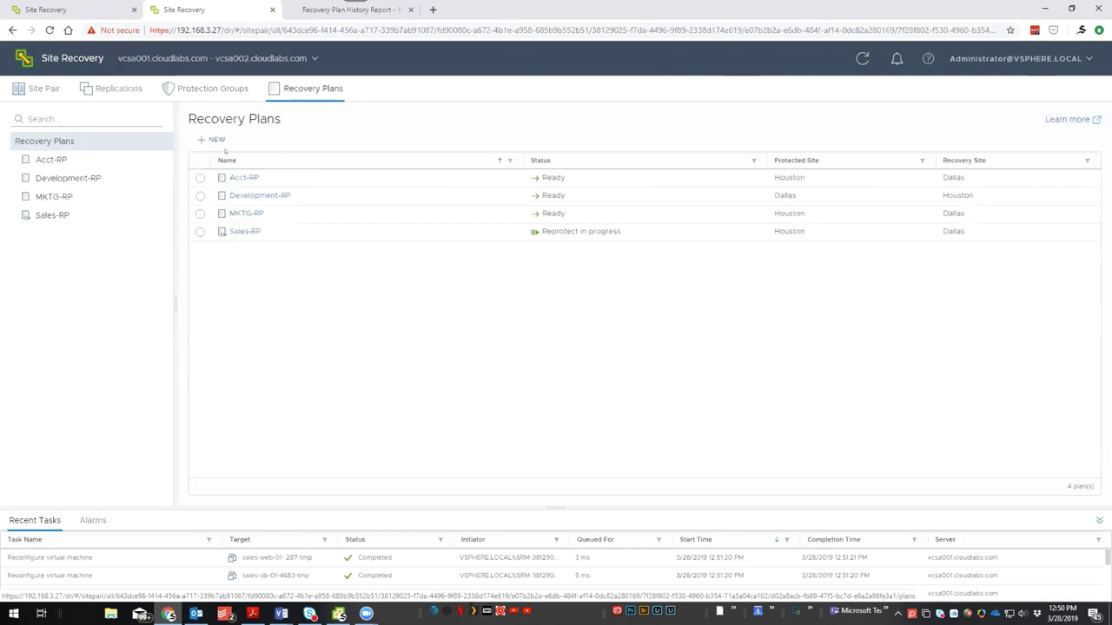
click(76, 162)
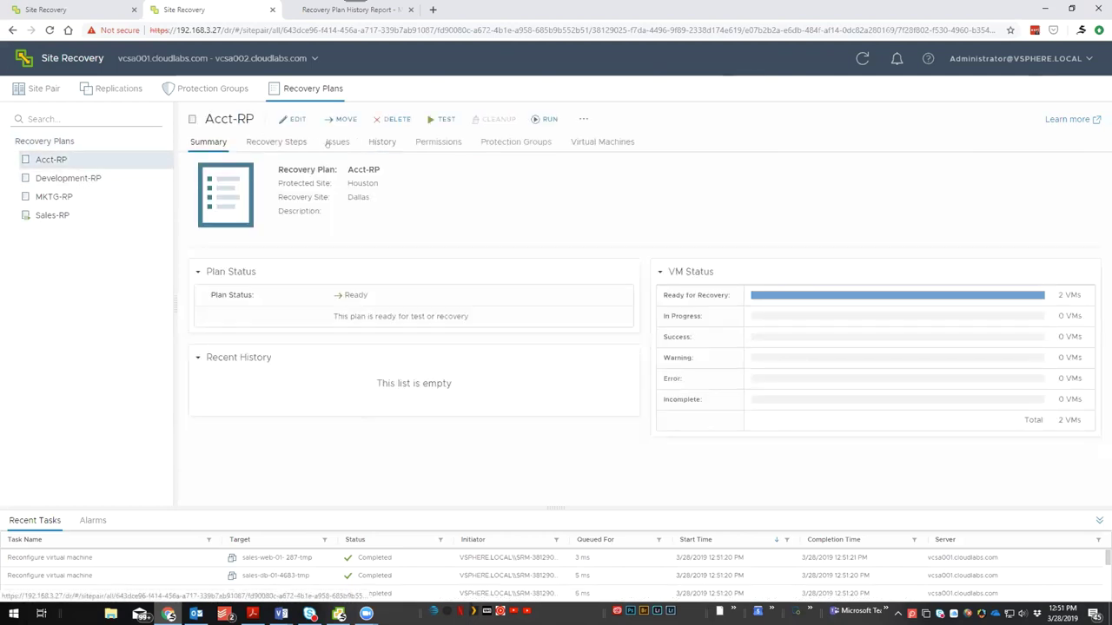
click(602, 143)
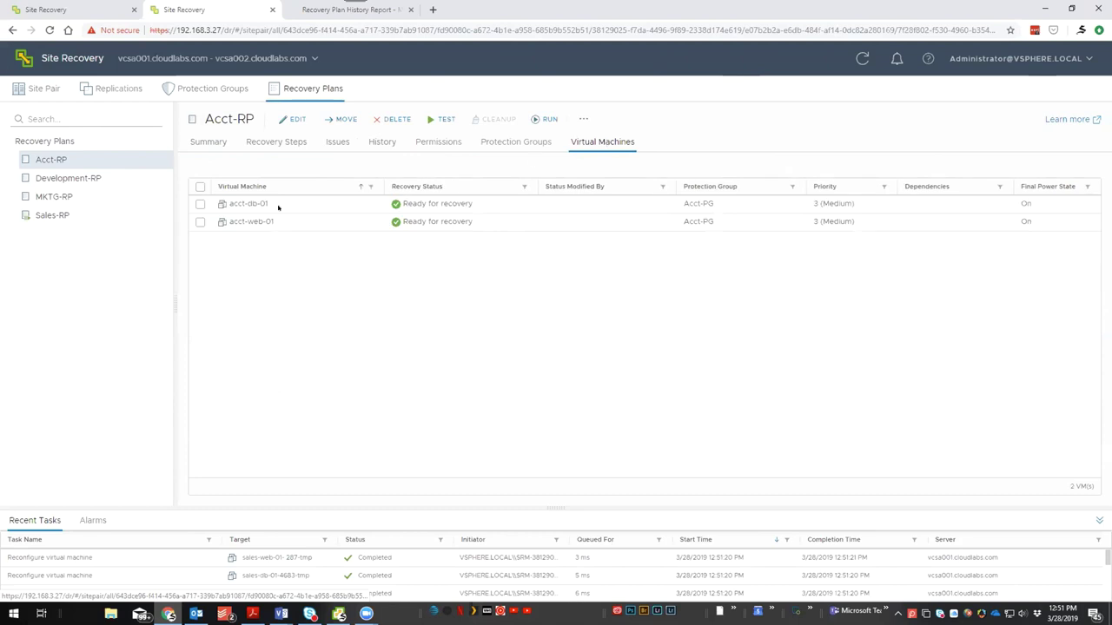
click(299, 203)
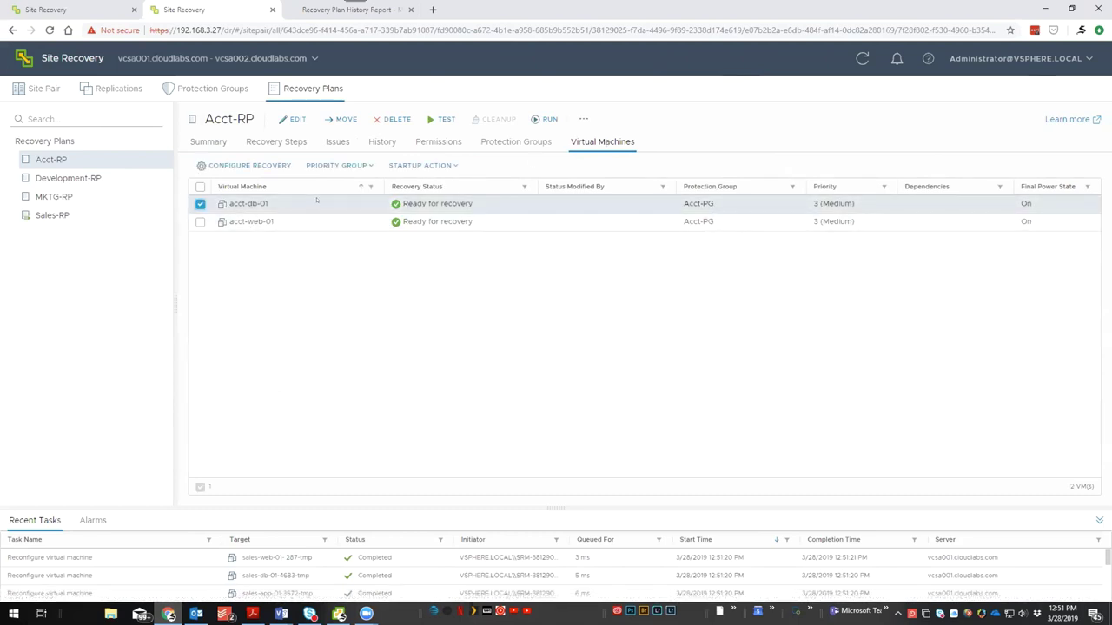
- Examine the priority group and startup action options available for acct-db-01
click(365, 164)
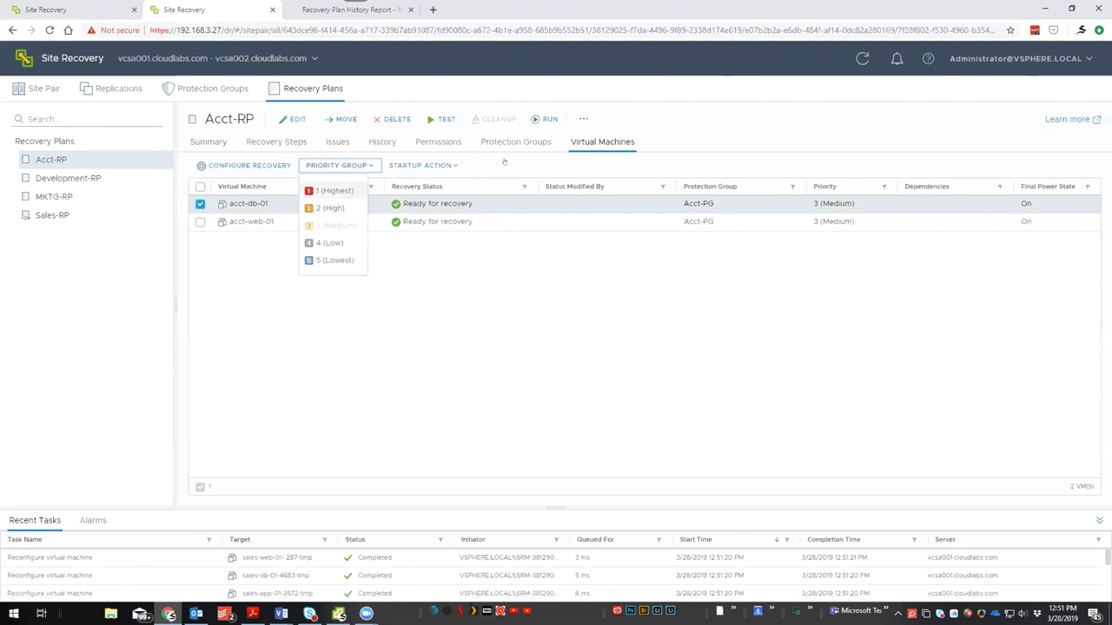
click(457, 166)
click(451, 165)
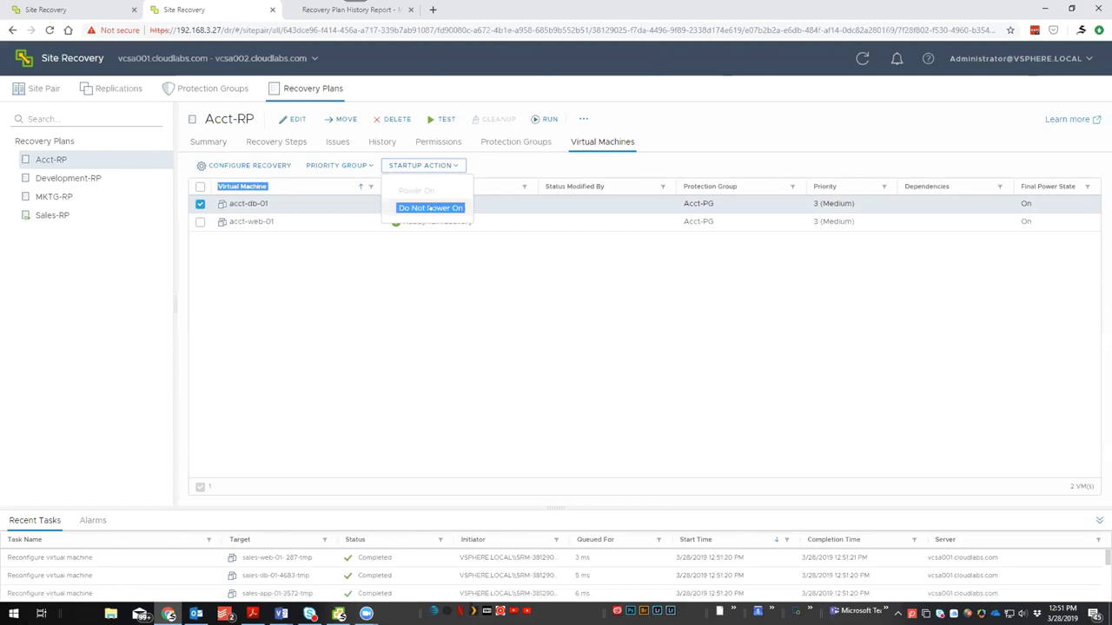
click(430, 209)
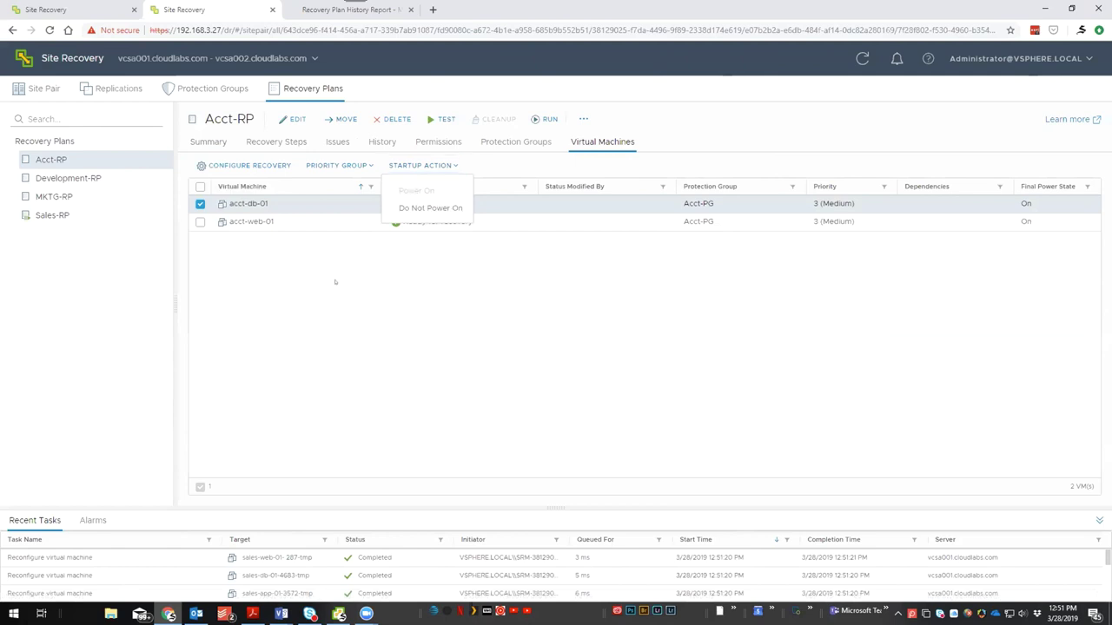
- Open the recovery configuration of acct-db-01 and set its IP customization mode to Manual IP customization
click(257, 165)
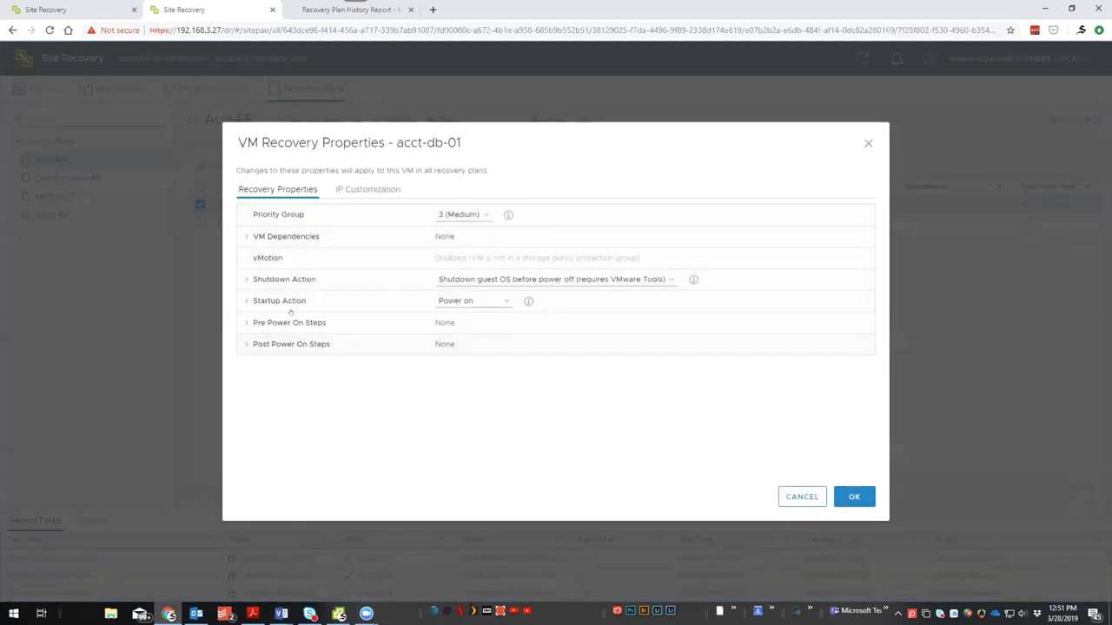
click(375, 190)
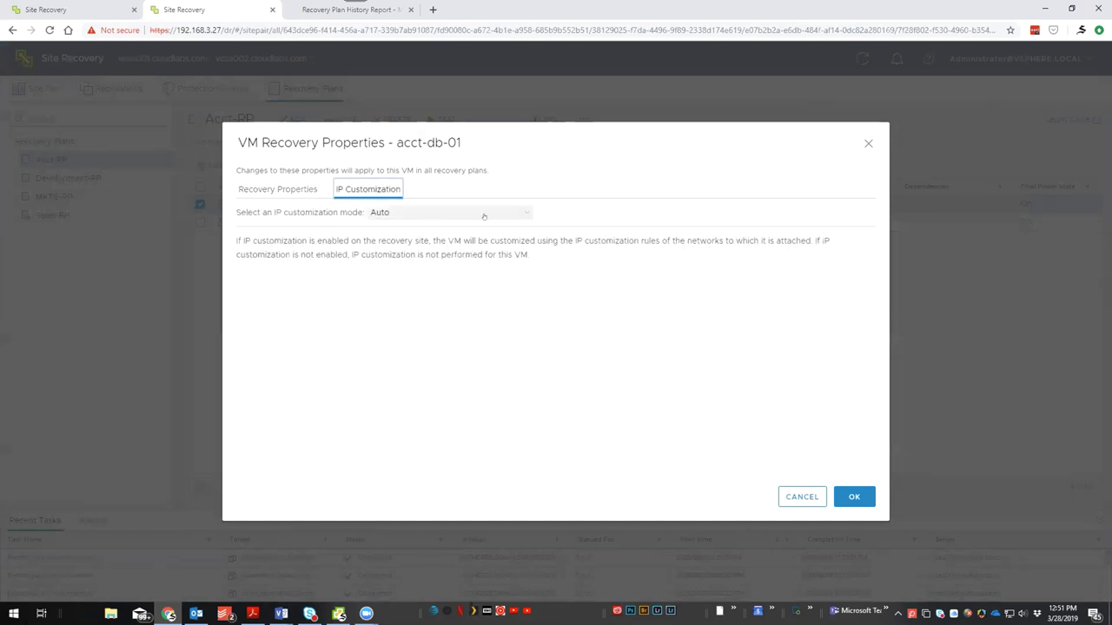
click(523, 214)
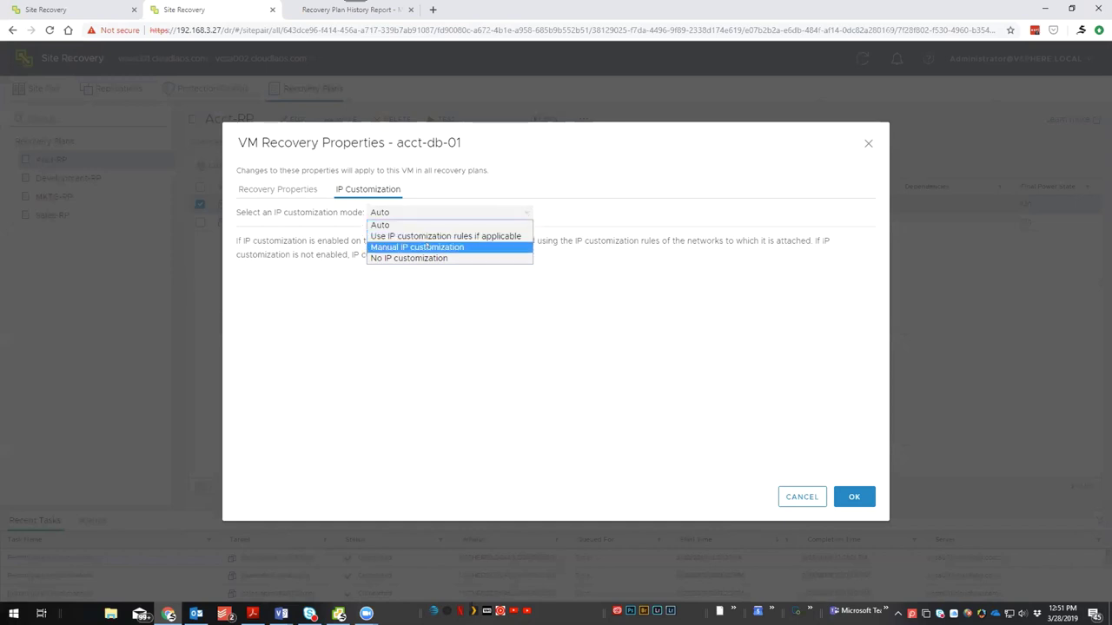
click(427, 248)
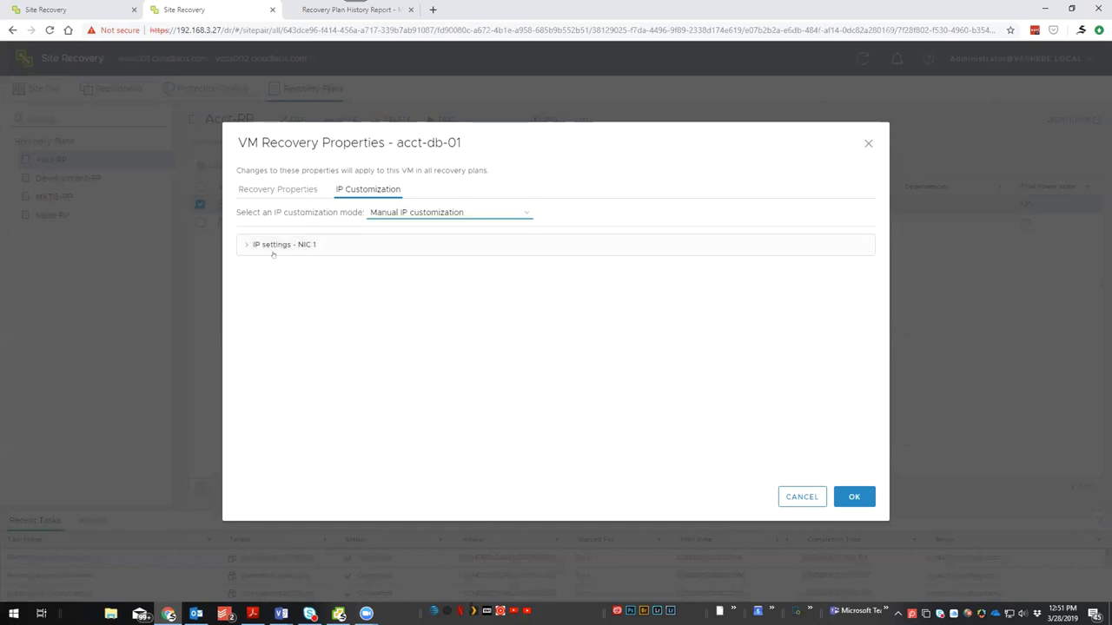
- Configure the Houston protected site IP settings for NIC 1 by retrieving the current settings from the protected VM
click(238, 245)
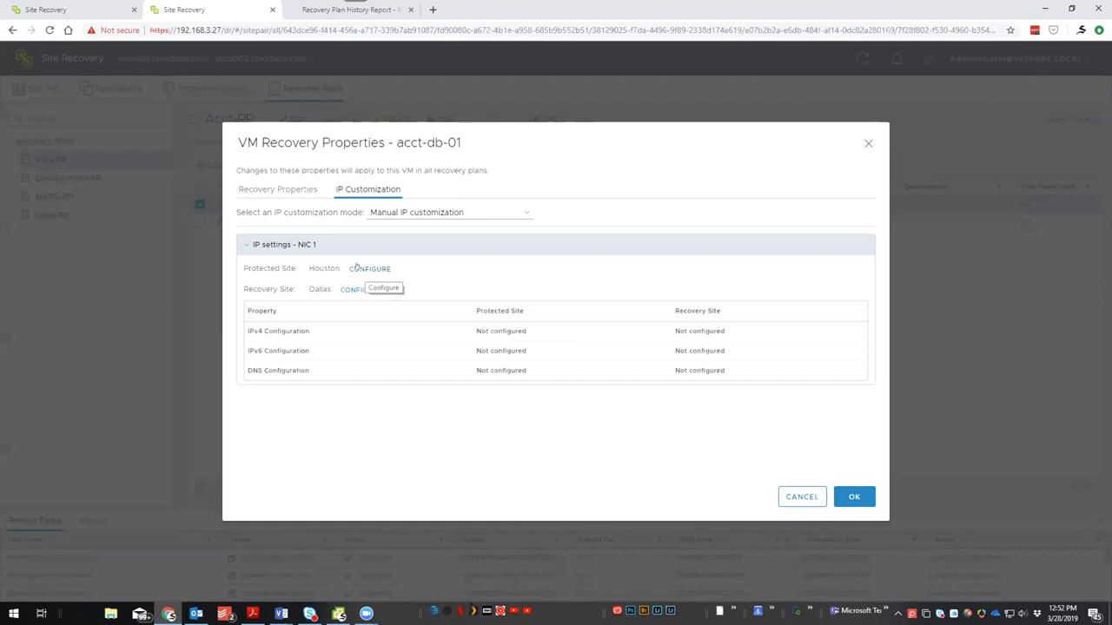
click(363, 267)
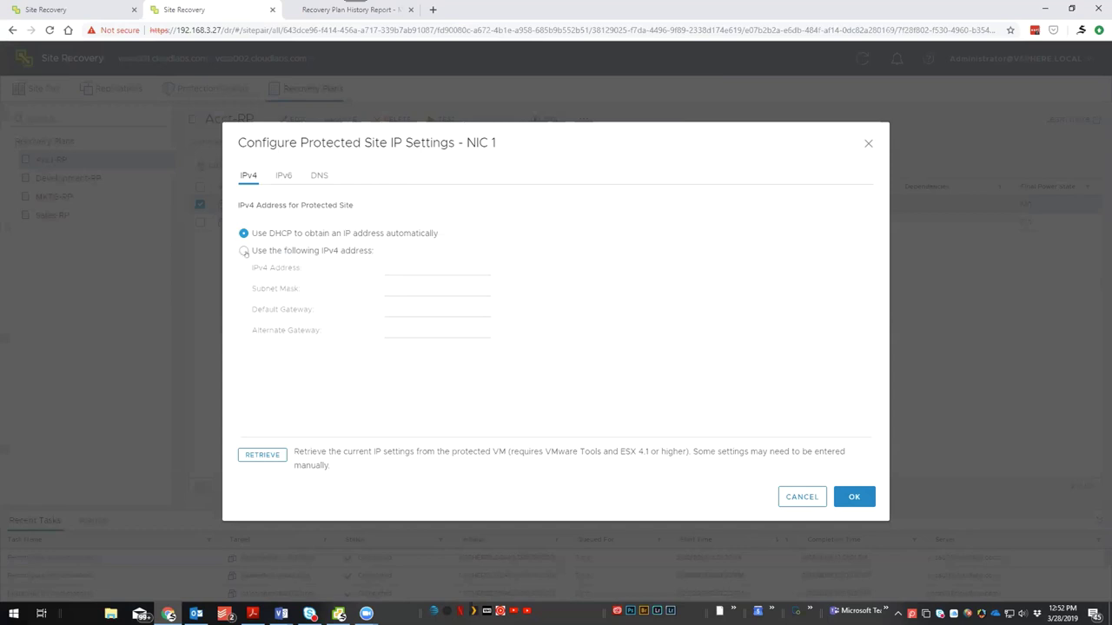
click(253, 457)
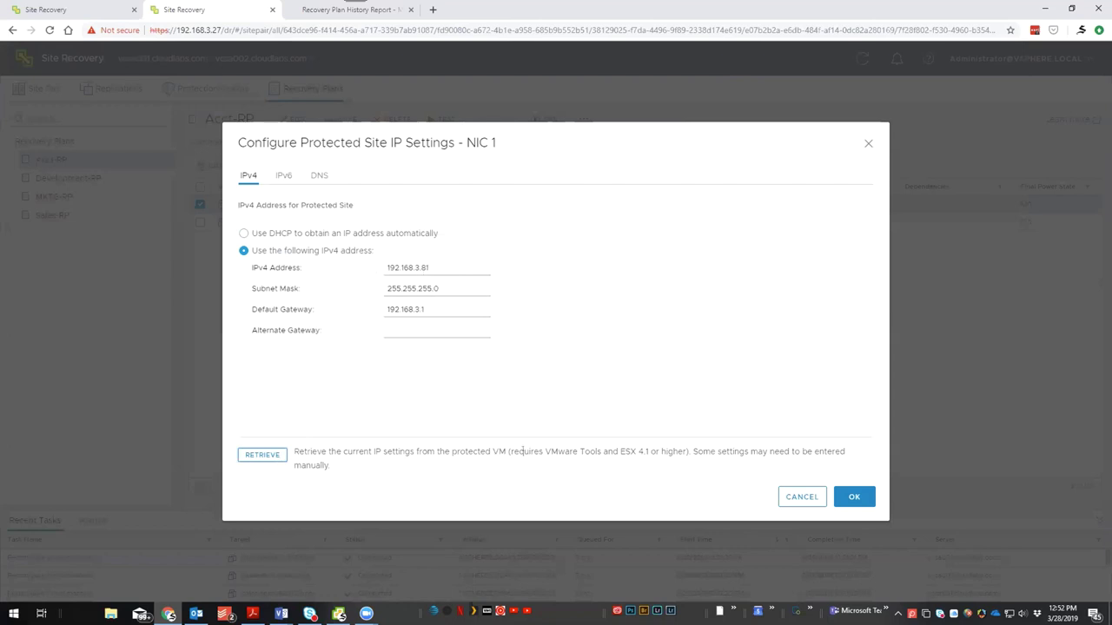
click(855, 497)
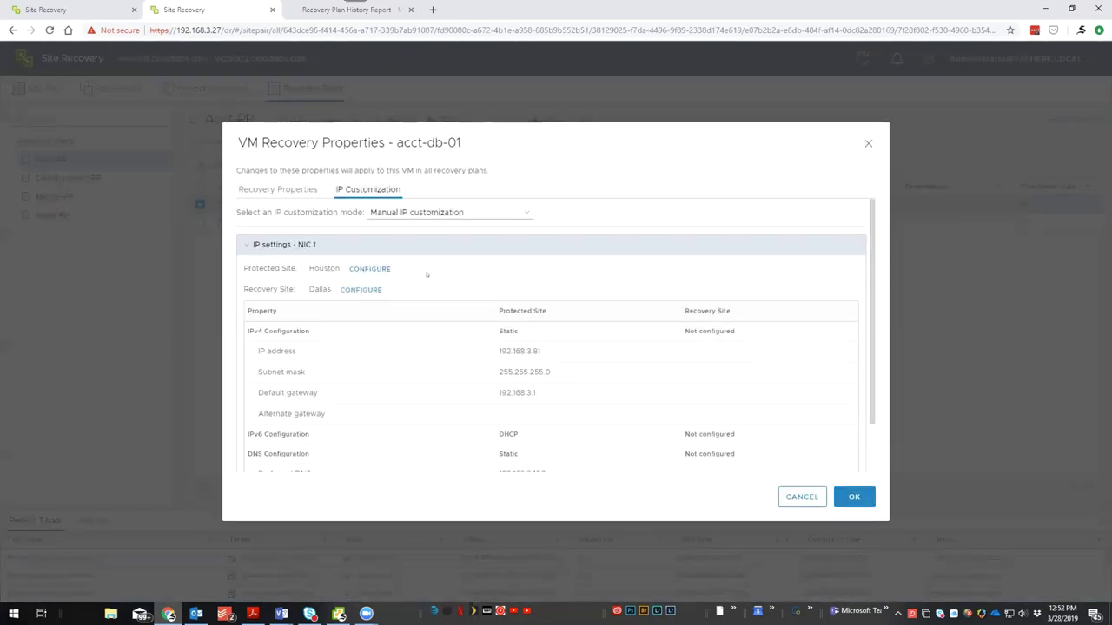
- Configure Dallas recovery site NIC 1 with static IPv4 address 192.168.3.200, subnet mask 255.255.255.0 and default gateway 192.168.3.1, and save the recovery properties
click(357, 291)
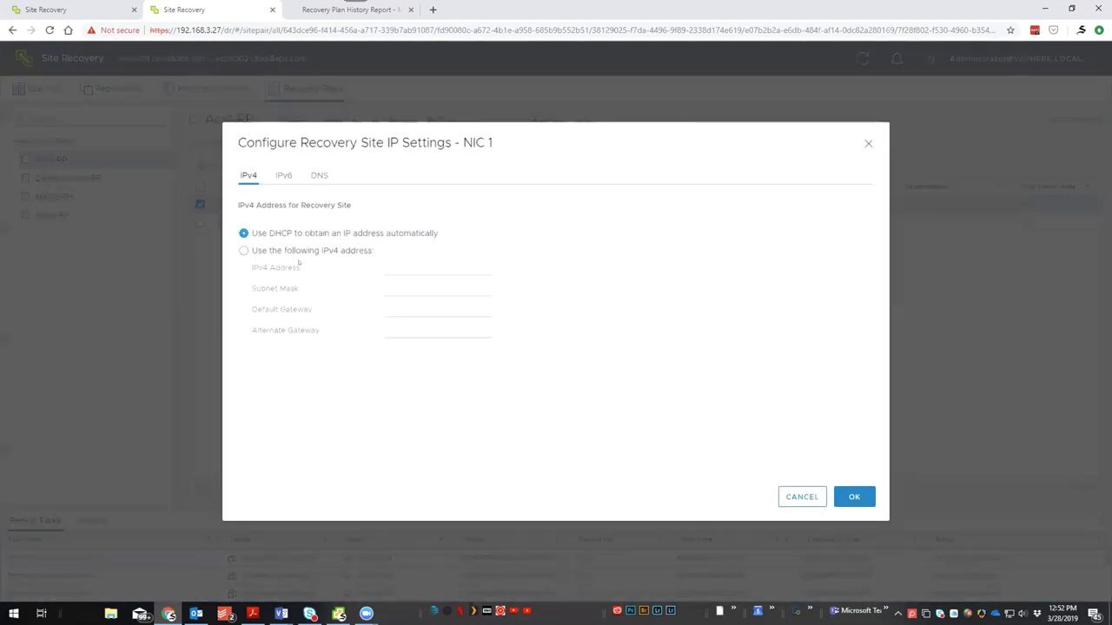
click(261, 253)
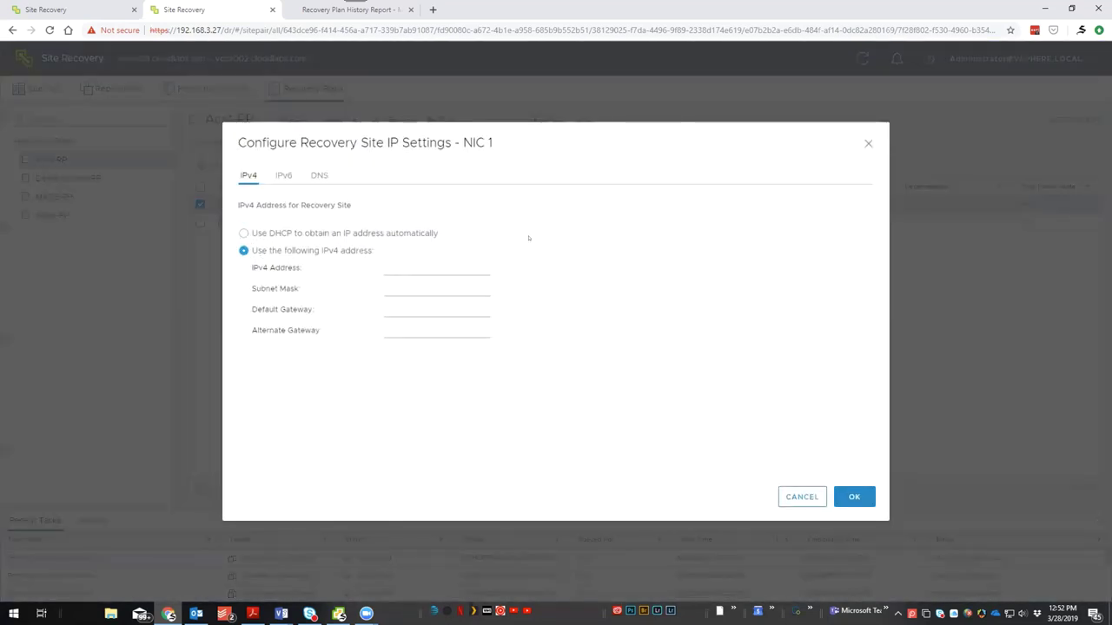
click(441, 265)
text(192.168)
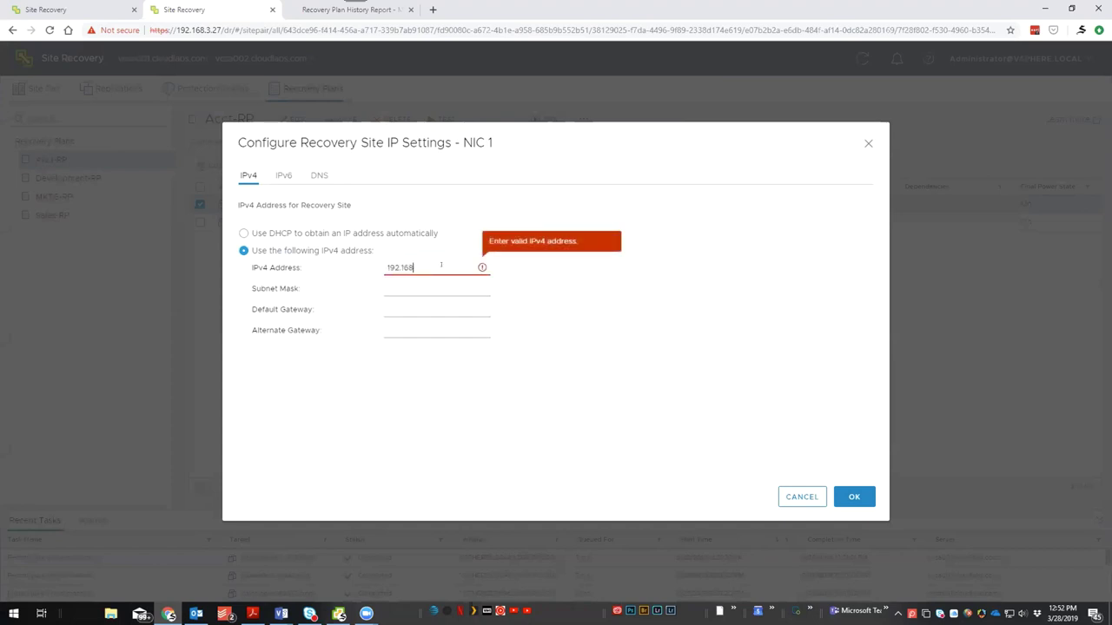
text(.3.200)
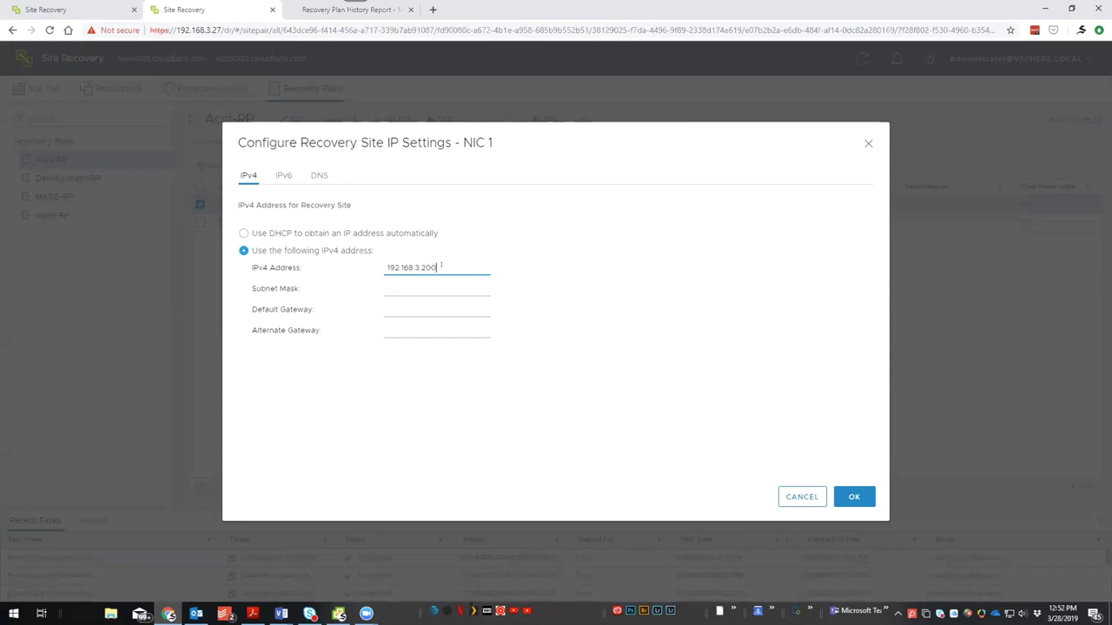
key(Tab)
text(255)
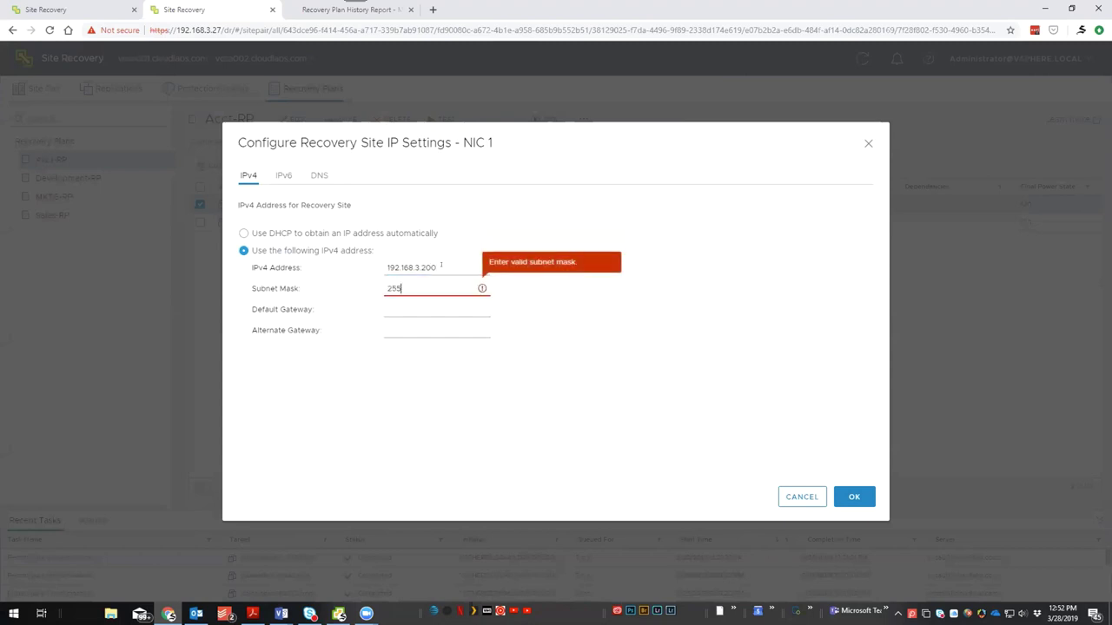
text(.255.255.0)
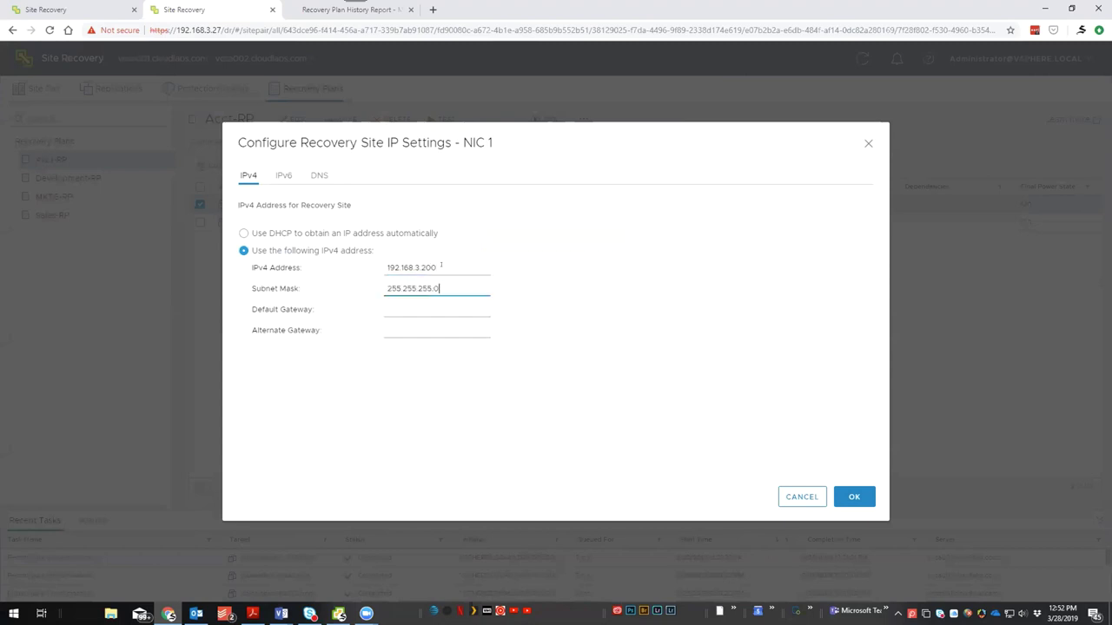
key(Tab)
text(2)
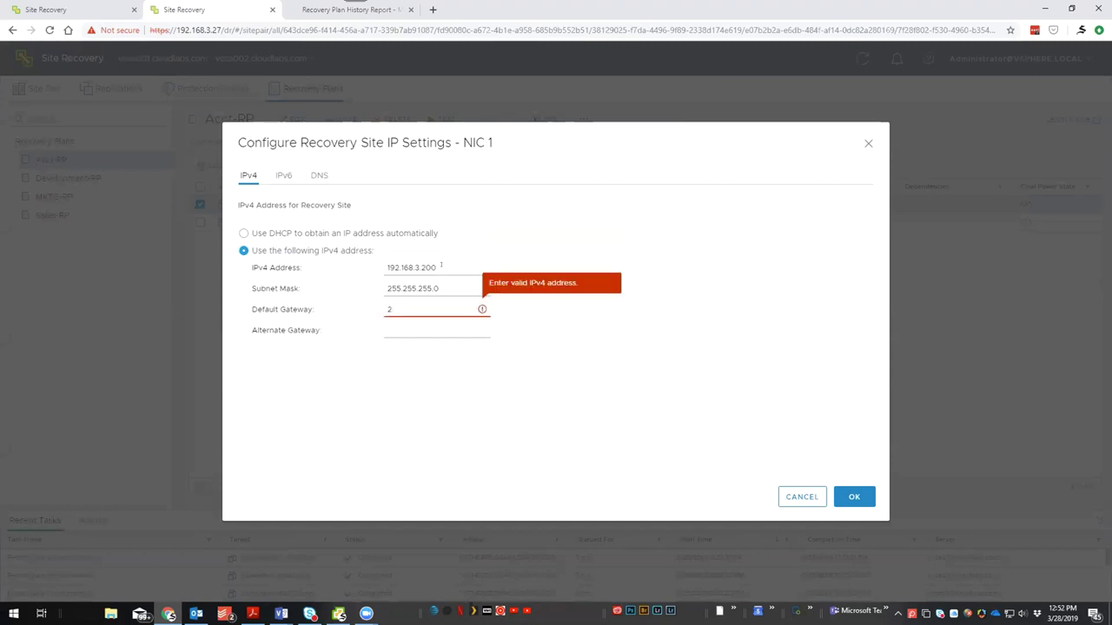
key(BackSpace)
text(192.168.3.1)
click(860, 503)
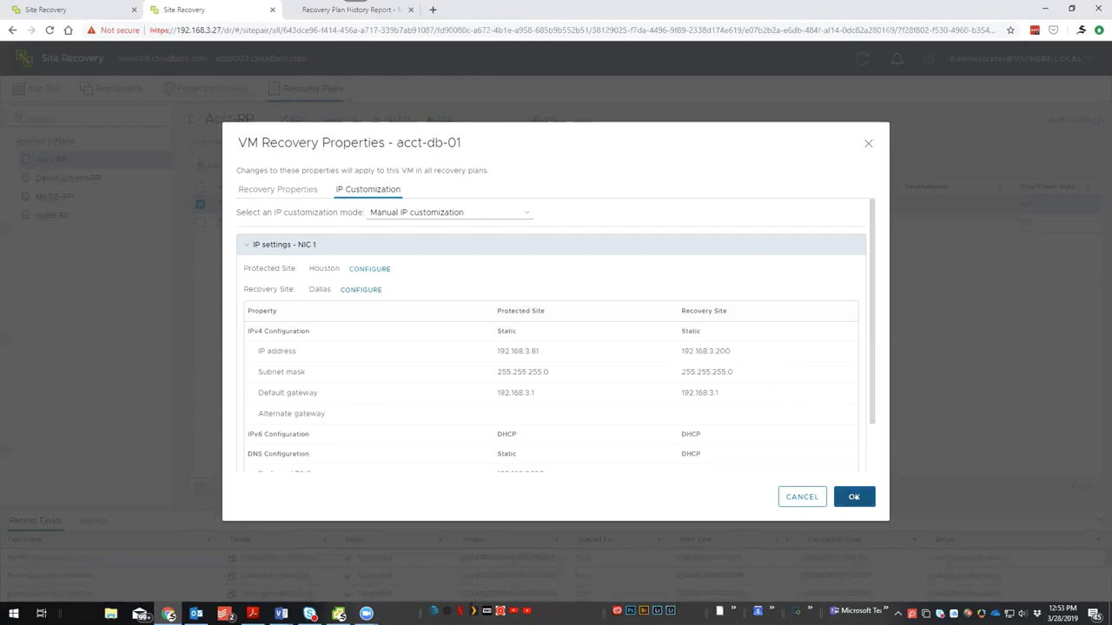
click(854, 497)
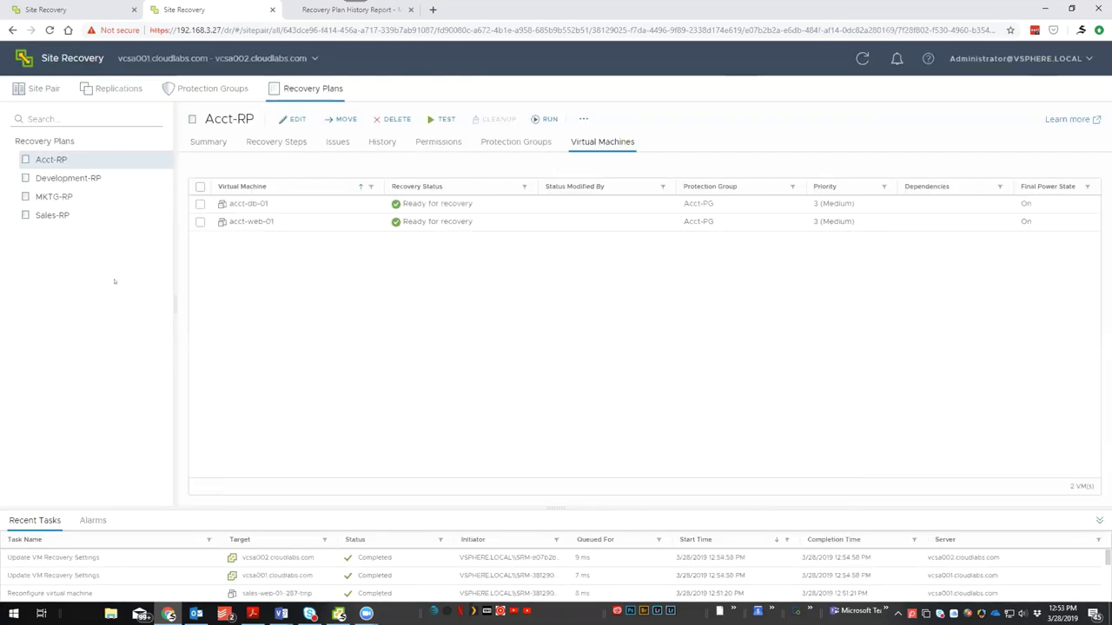
- Run Acct-RP as a Disaster recovery from Houston to Dallas, acknowledging the permanent changes to both datacenters
click(540, 119)
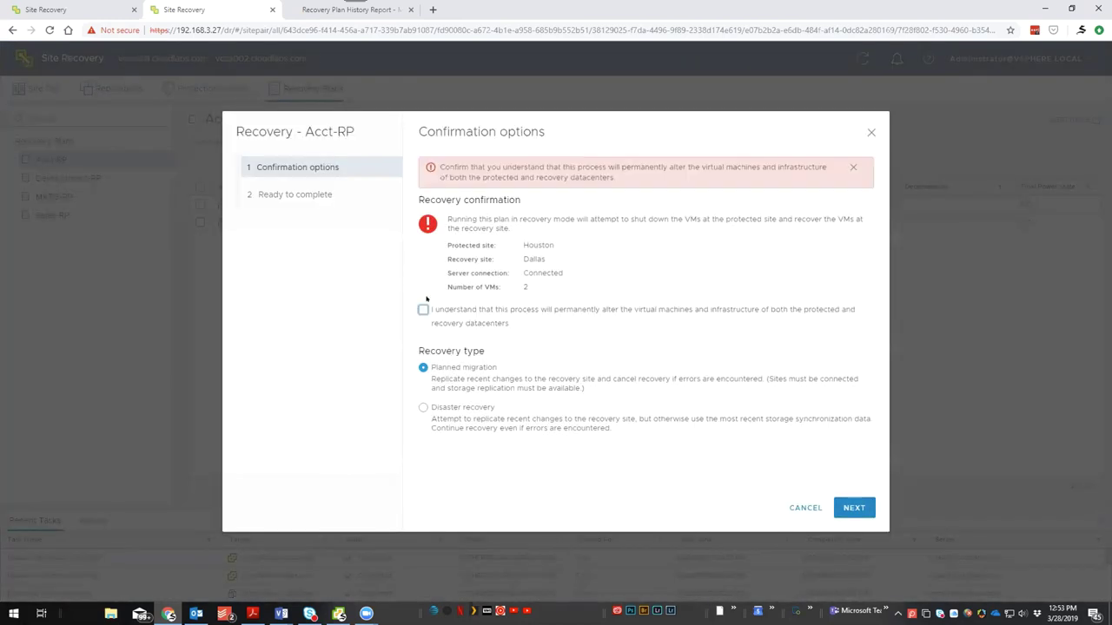
click(423, 309)
click(423, 368)
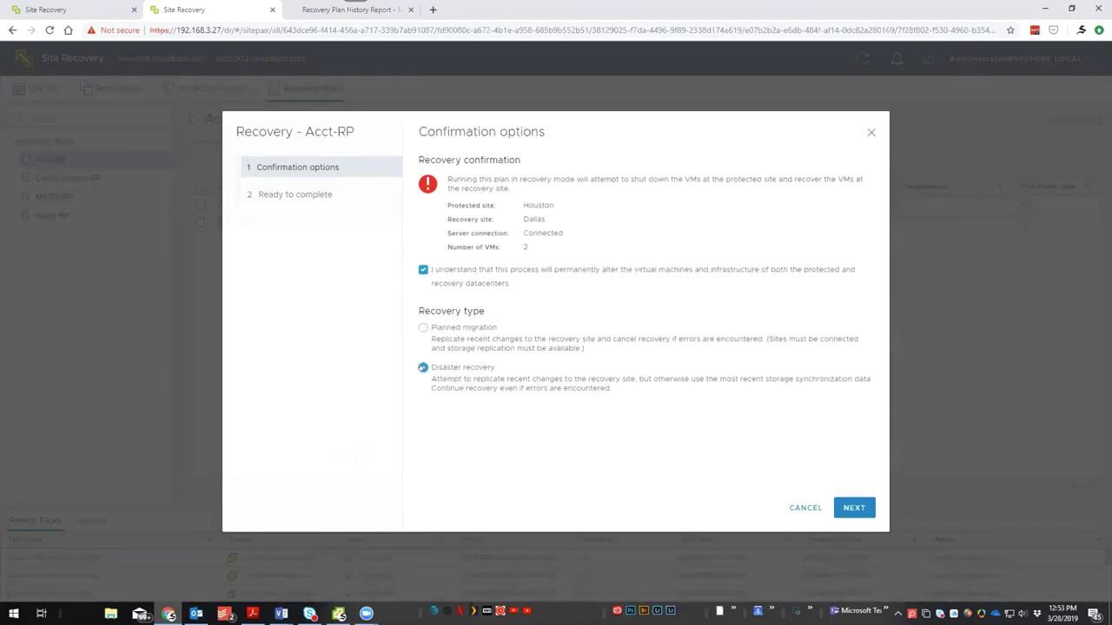
click(840, 507)
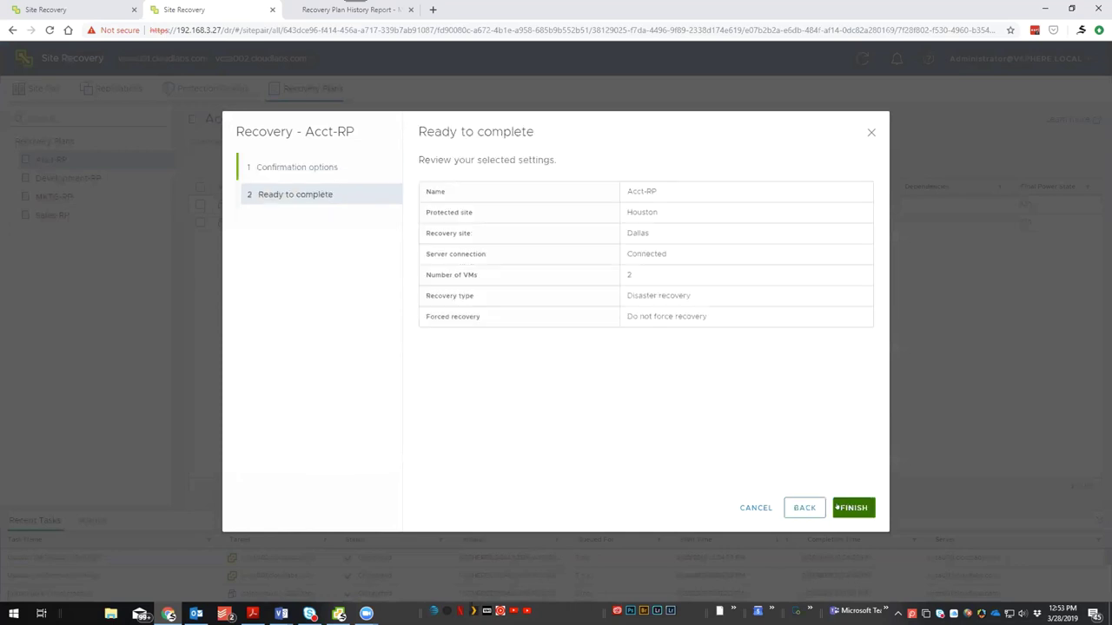
click(851, 508)
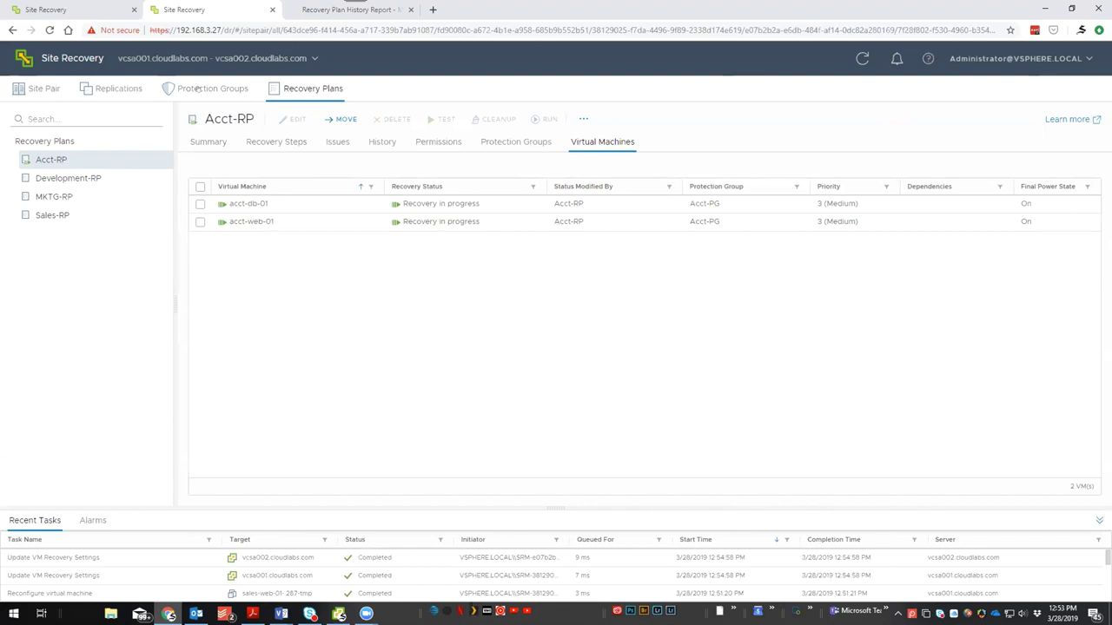
- Review the forward replications to Dallas, examining the sync details of mktg-web-01, mktg-db-01 and mktg-app-01
click(202, 90)
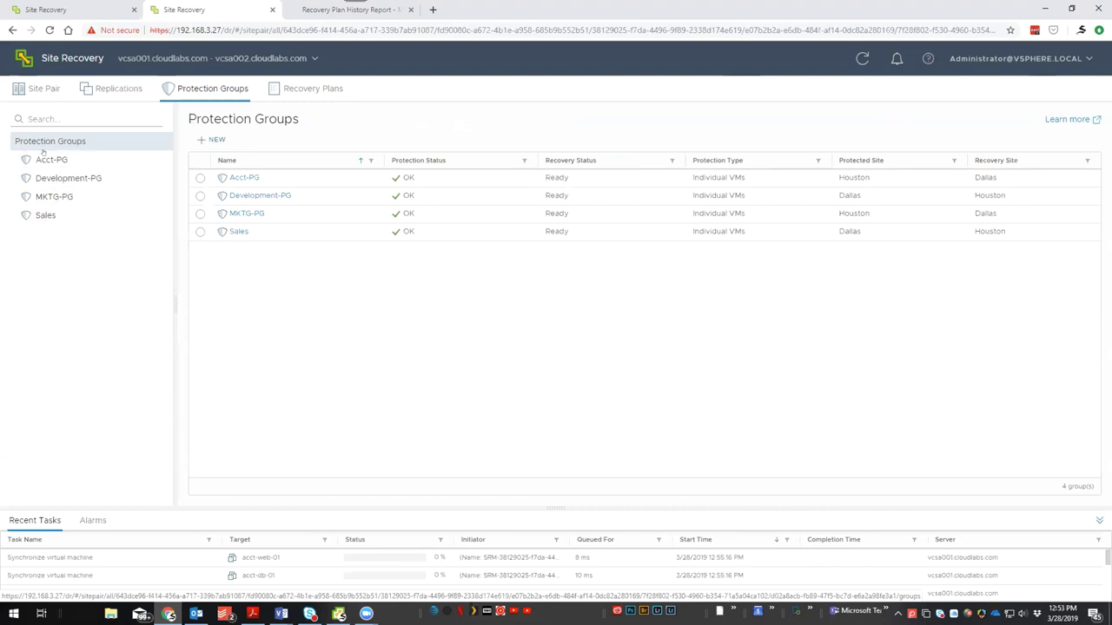
click(109, 89)
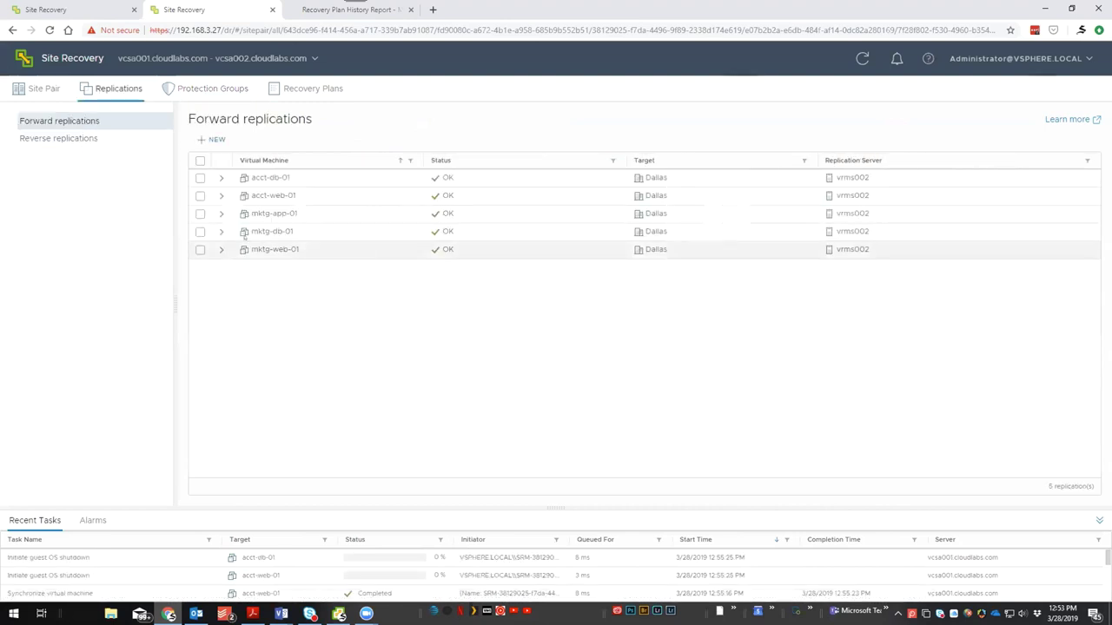
click(220, 249)
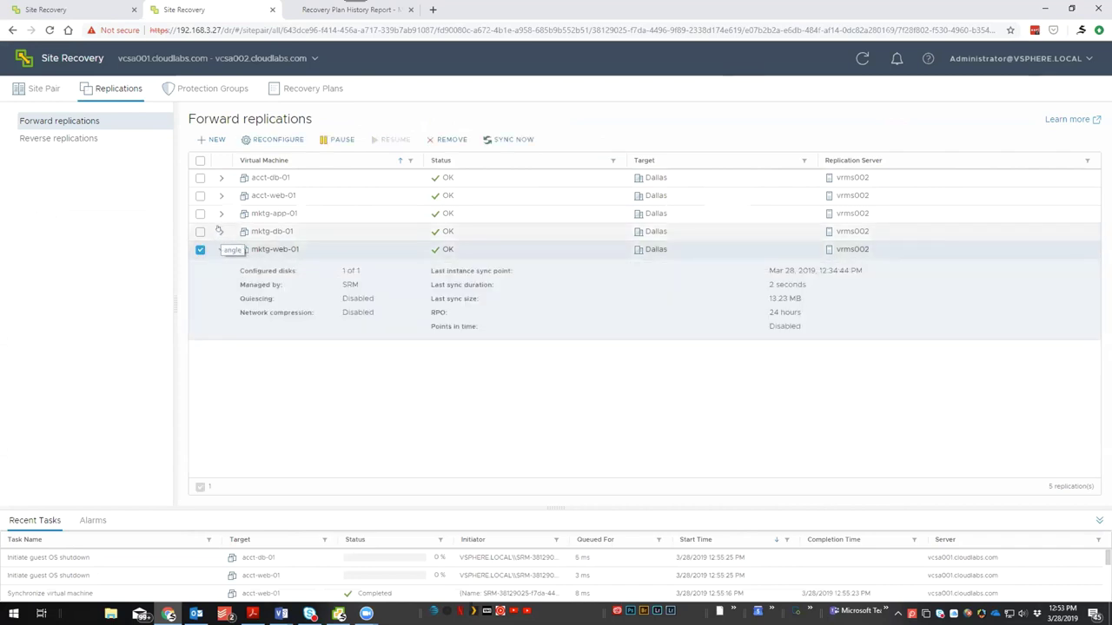
click(219, 231)
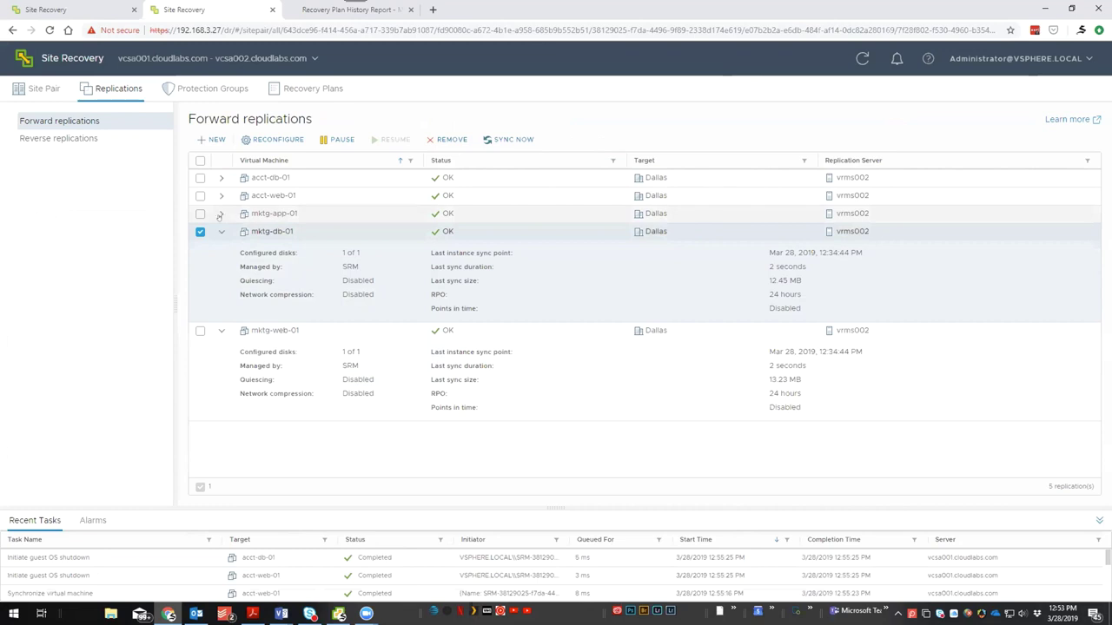
click(221, 213)
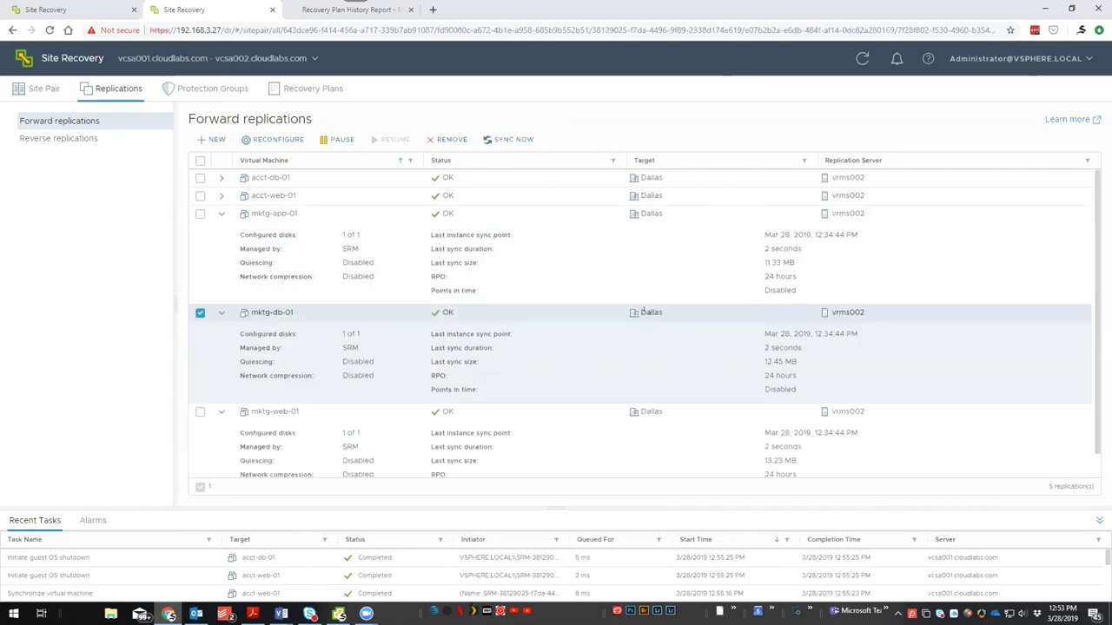
click(221, 212)
click(220, 231)
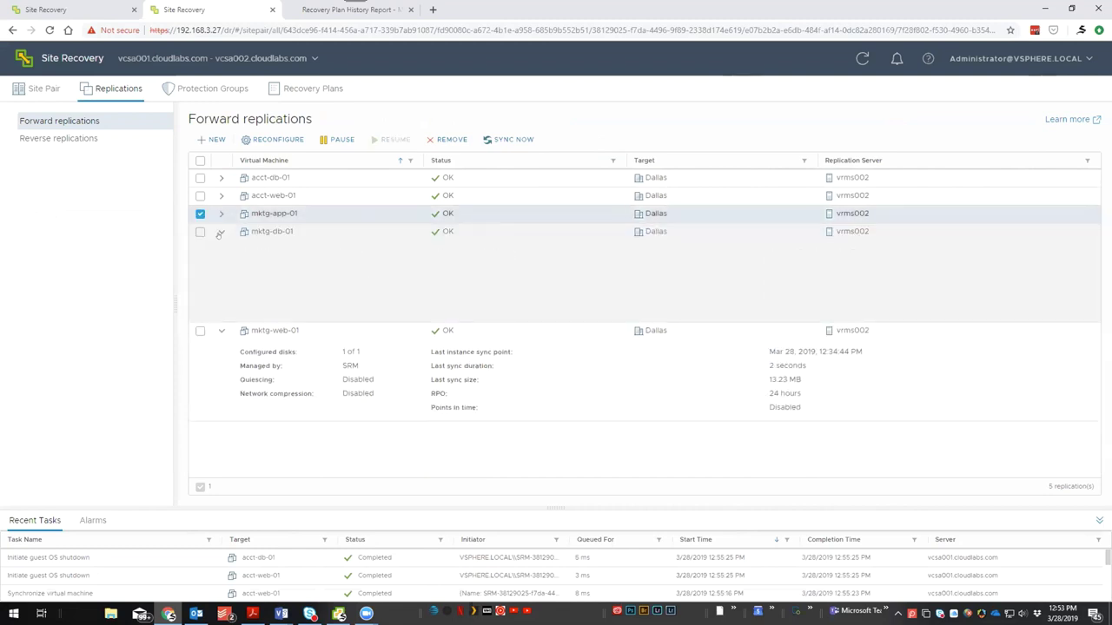
click(220, 249)
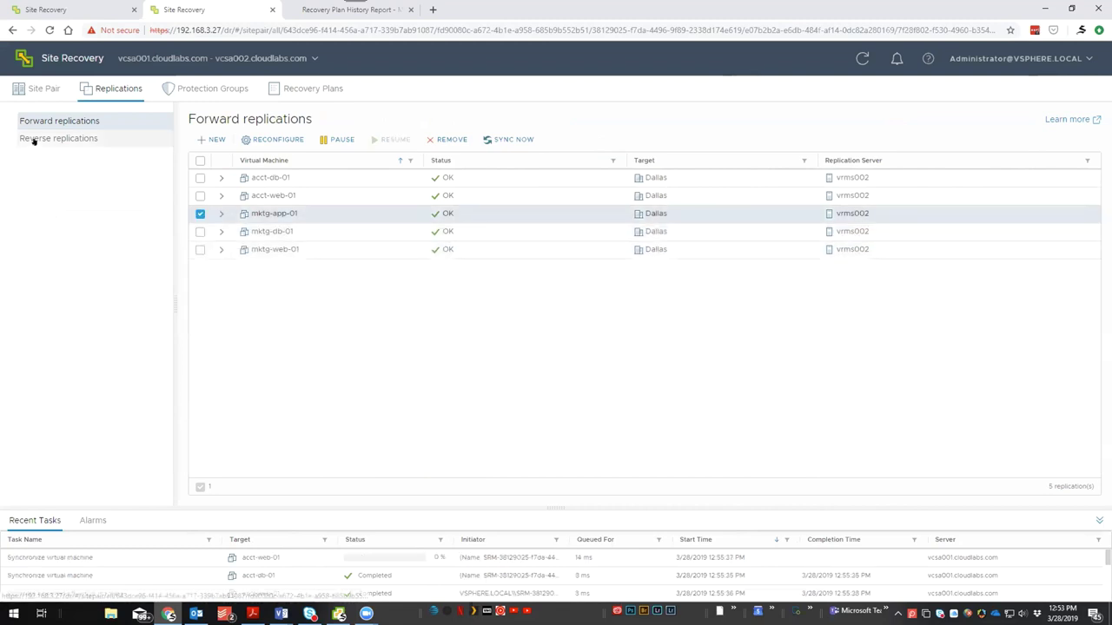
- Review the reverse replications from Dallas and examine the sync details of sales-app-01
click(34, 140)
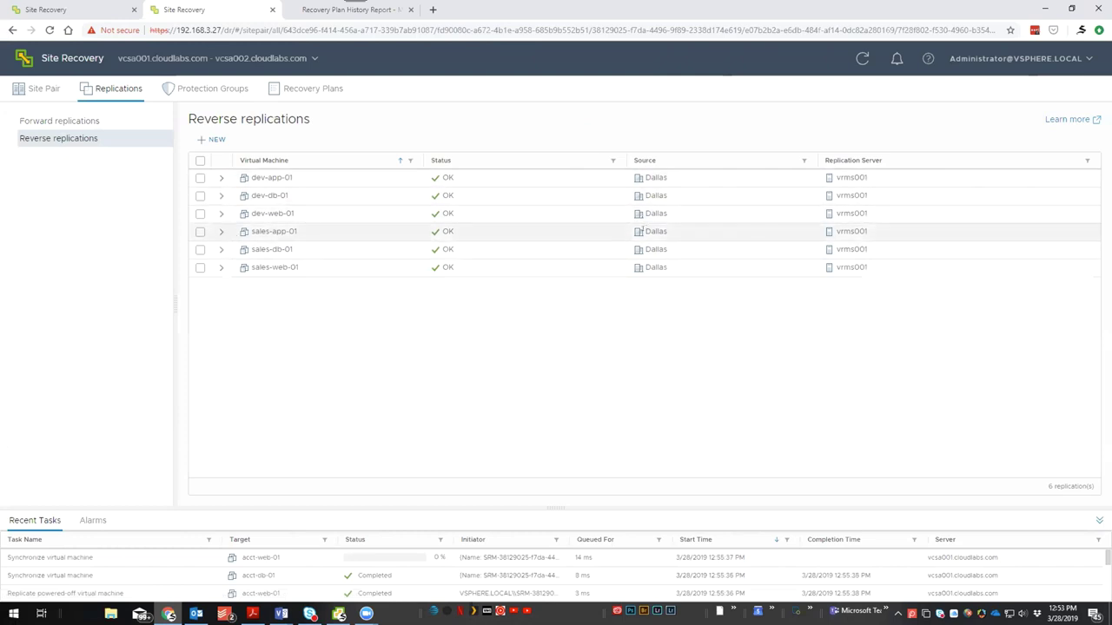
click(220, 232)
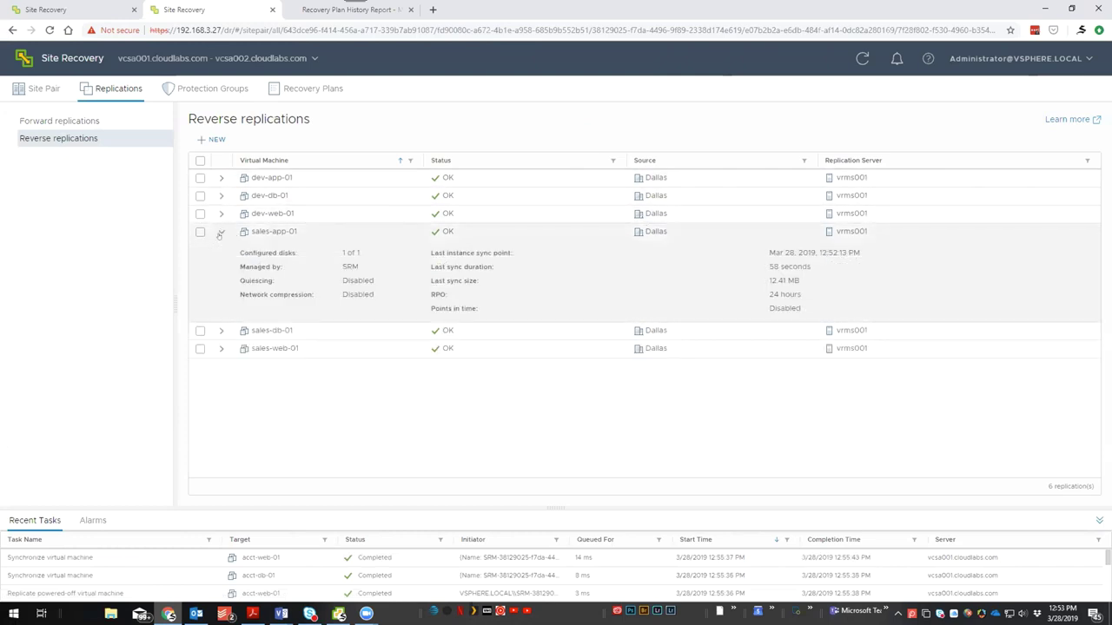
click(219, 233)
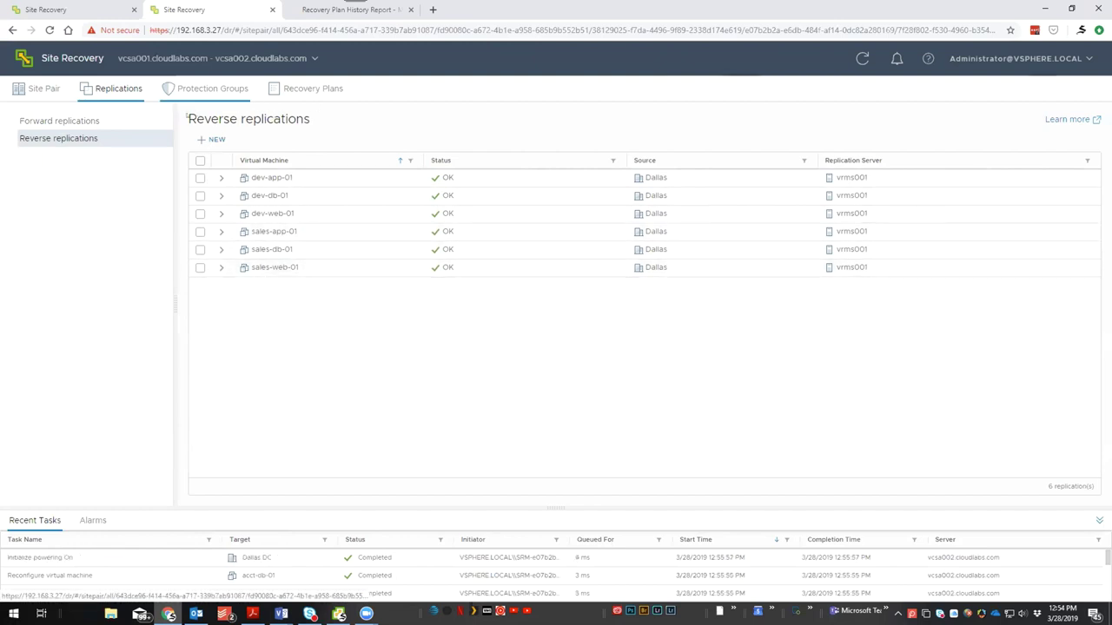
- Run Sales-RP as a Disaster recovery from Dallas to Houston, acknowledging the permanent changes to both datacenters
click(306, 89)
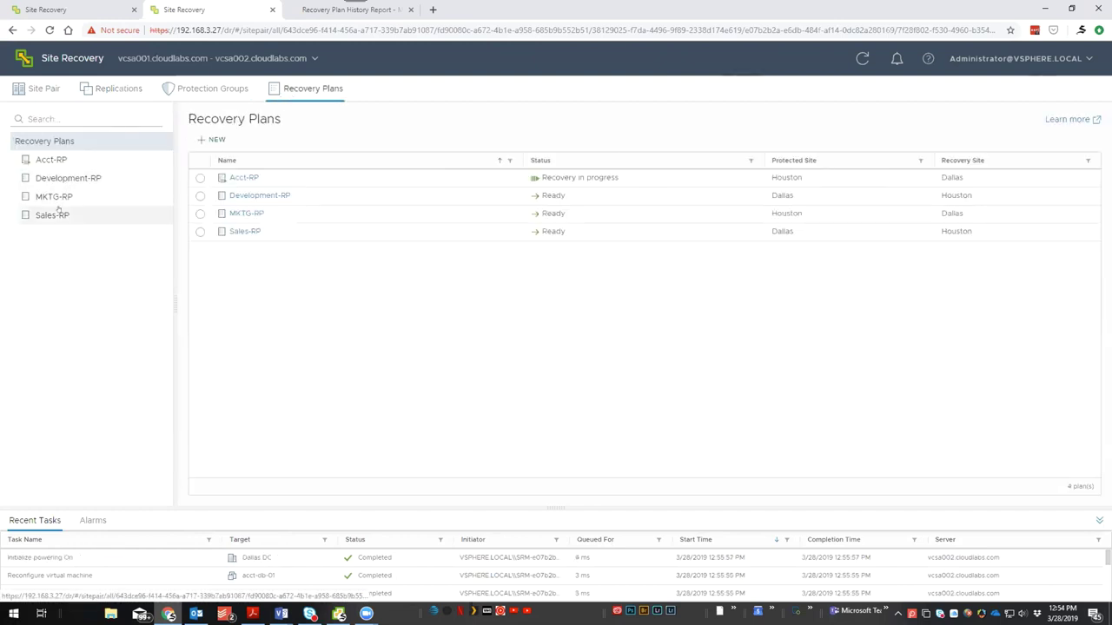
click(55, 213)
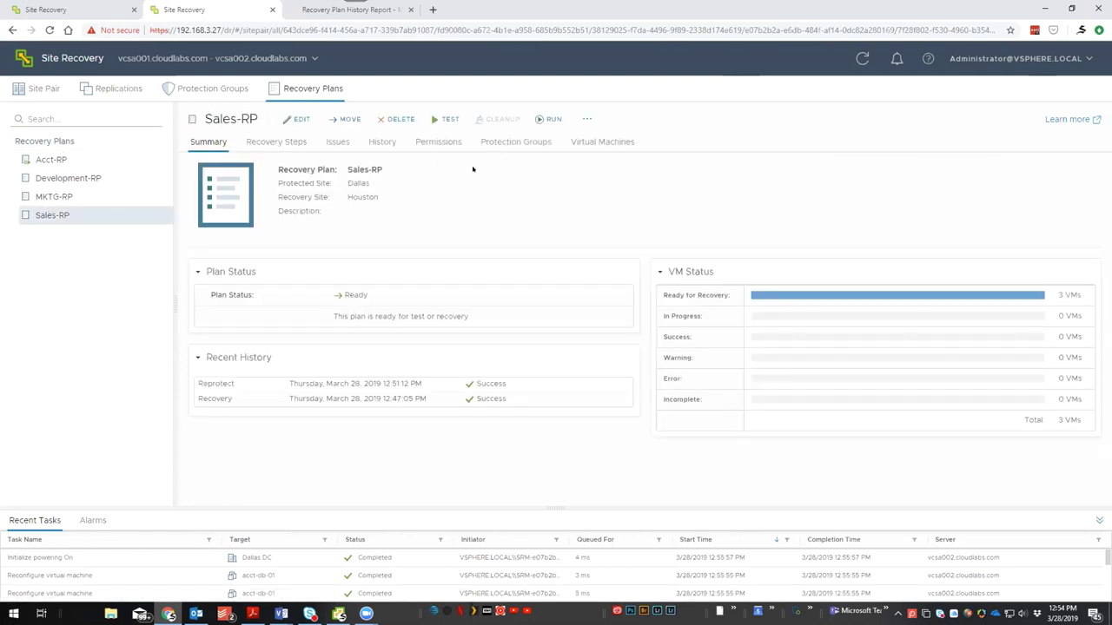
click(548, 119)
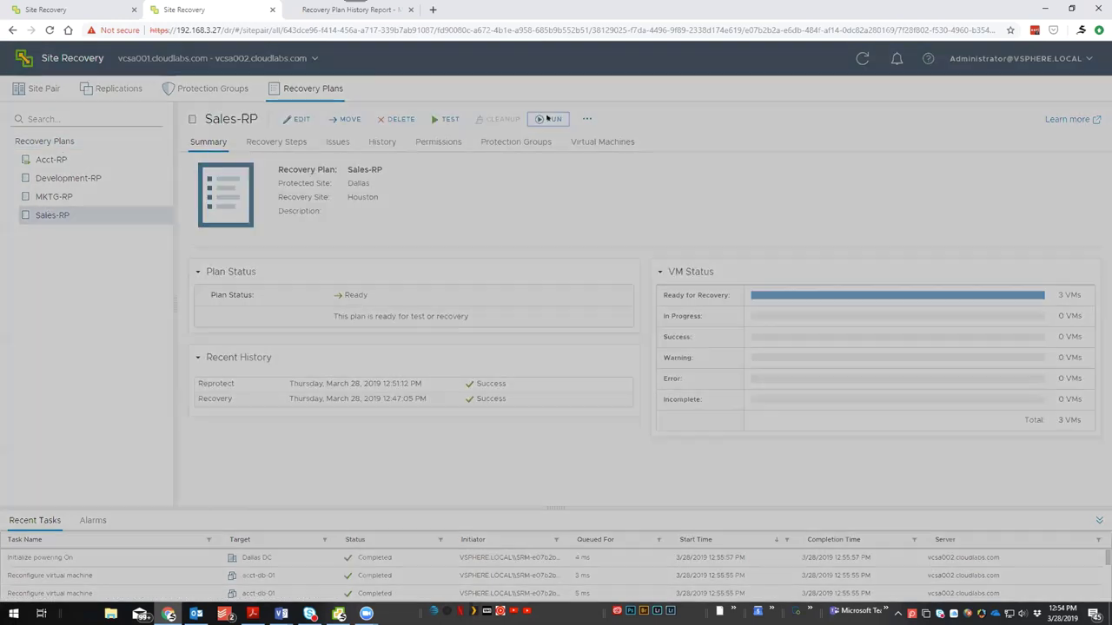
click(423, 270)
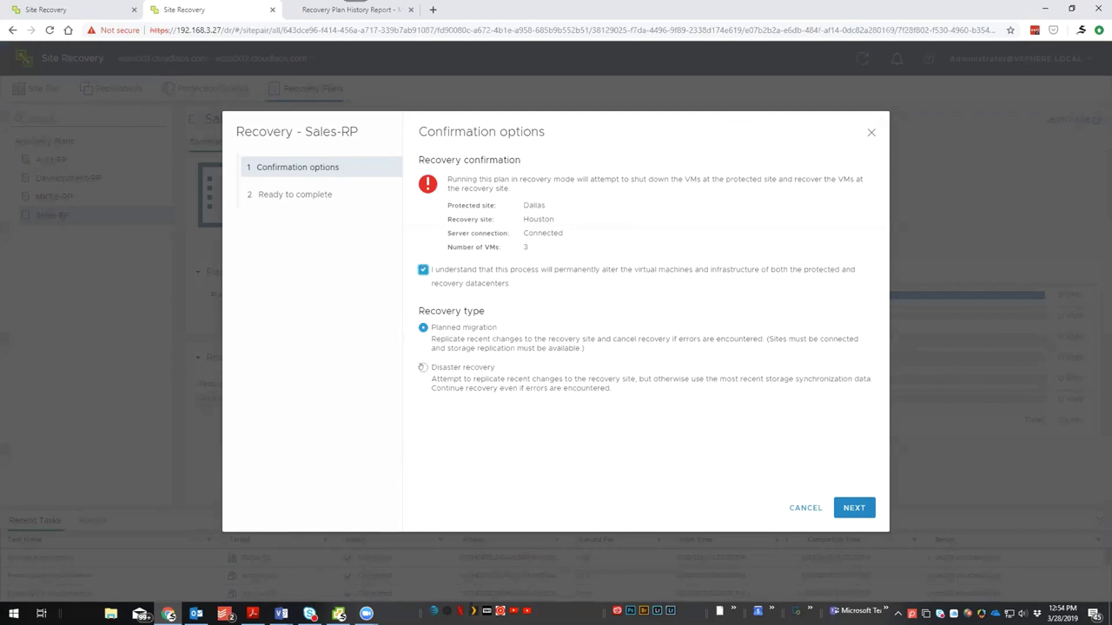
click(423, 368)
click(854, 508)
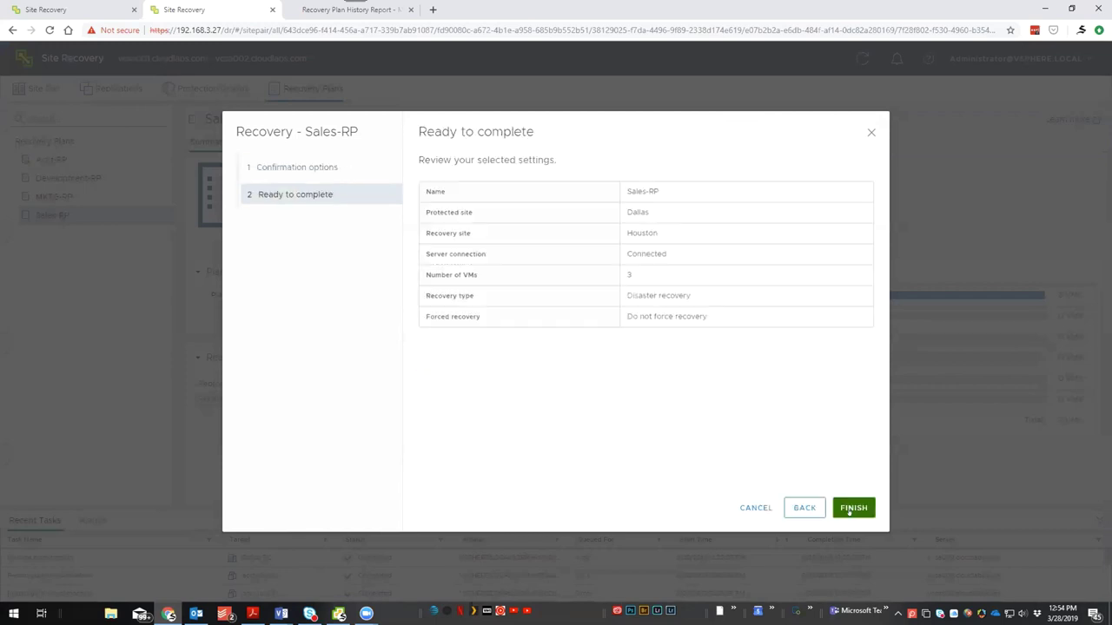
click(854, 508)
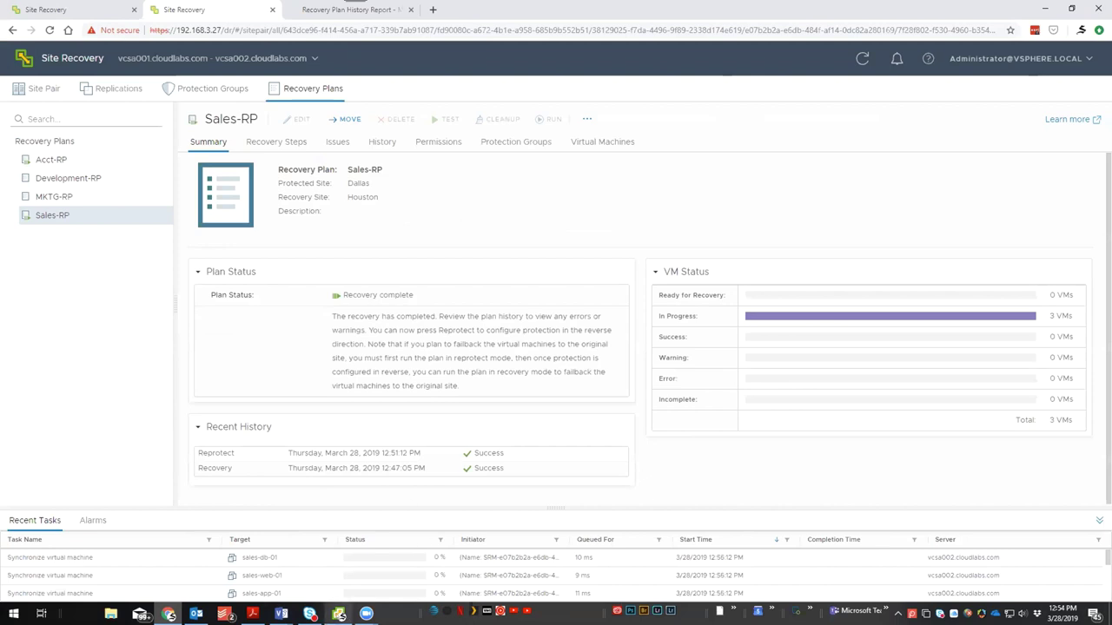
- Switch to the vSphere Client in a maximized window and check sales-web-01 and the other sales VMs in the Dallas and Houston inventories
click(338, 614)
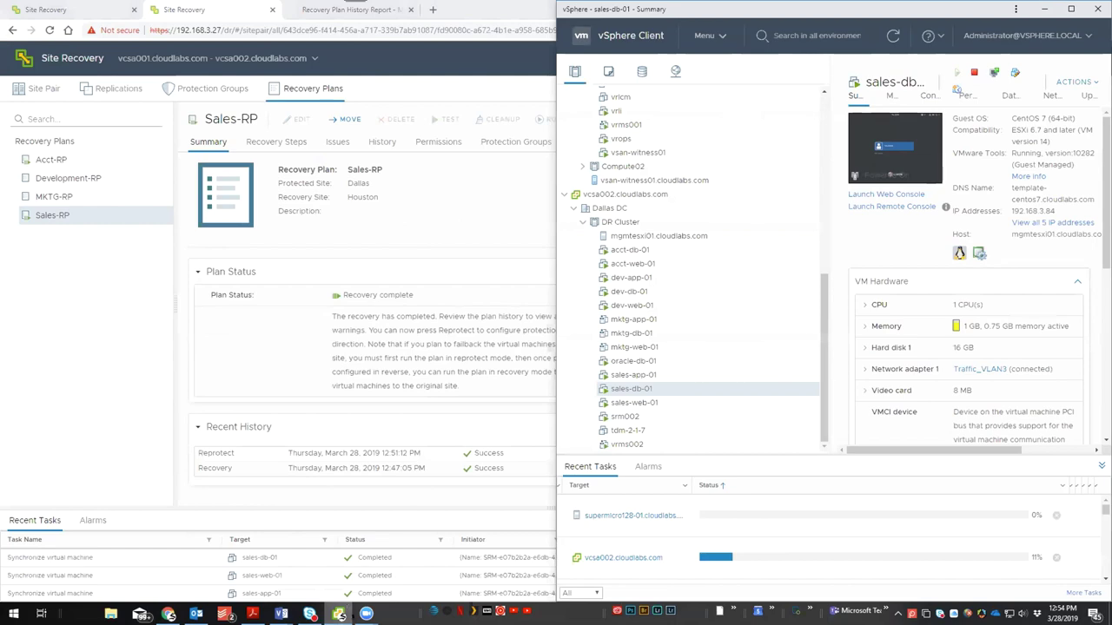
click(339, 613)
click(339, 613)
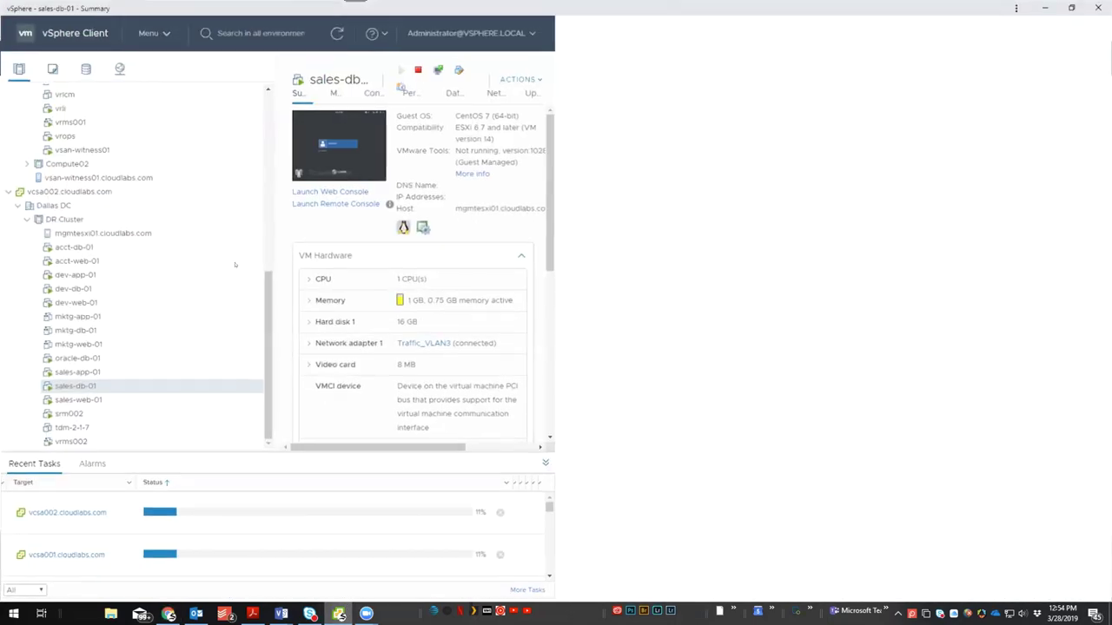
click(1071, 9)
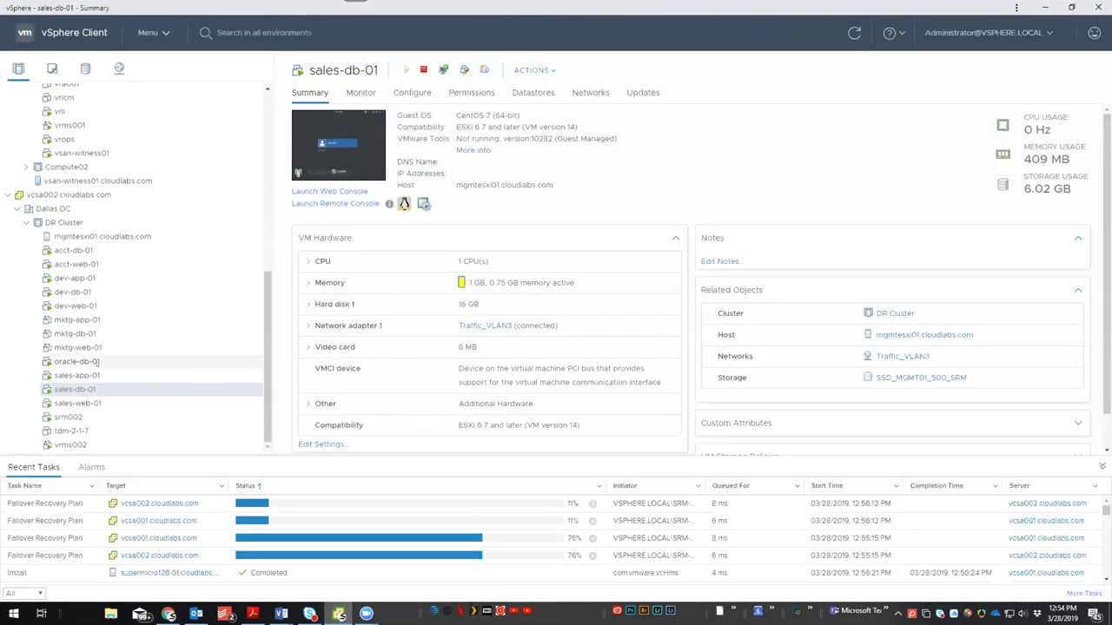
click(77, 403)
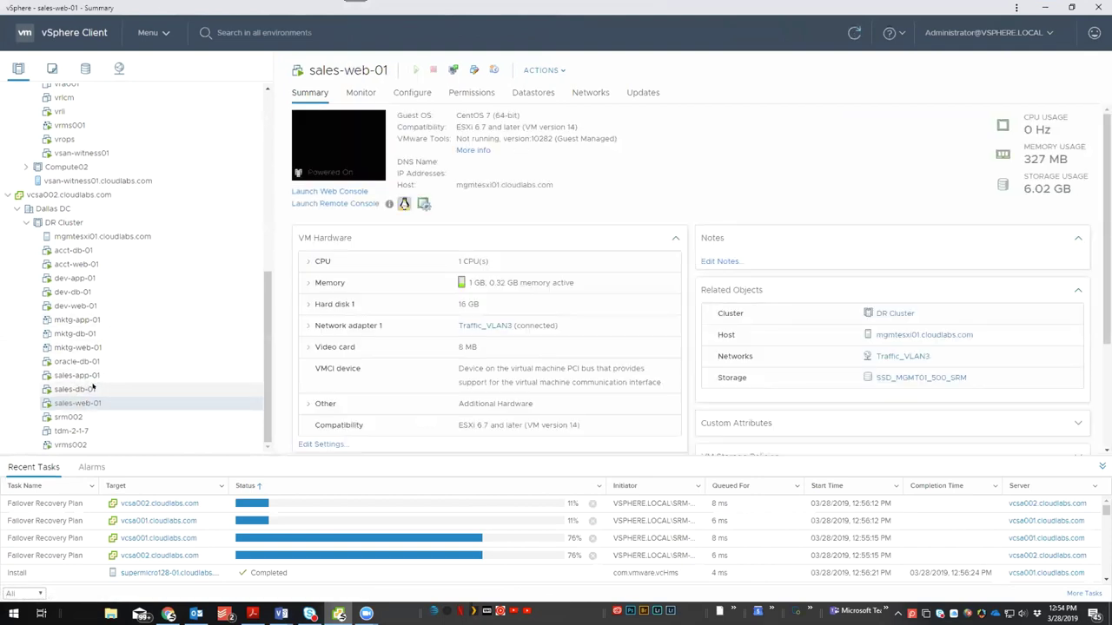
scroll(199, 338, up, 5)
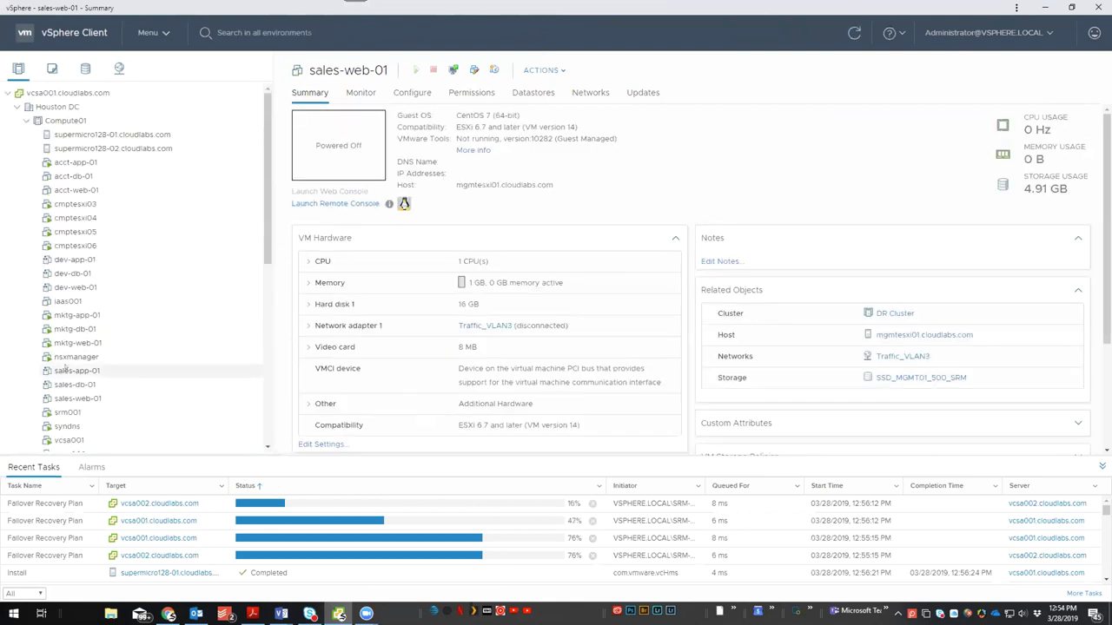
scroll(235, 274, down, 5)
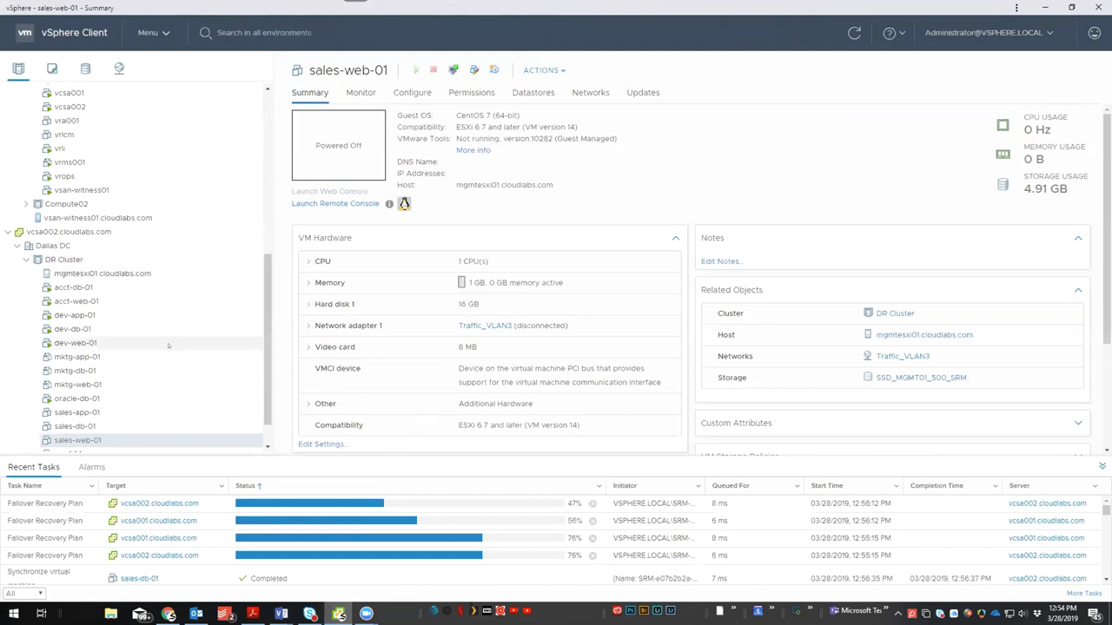
scroll(158, 367, down, 1)
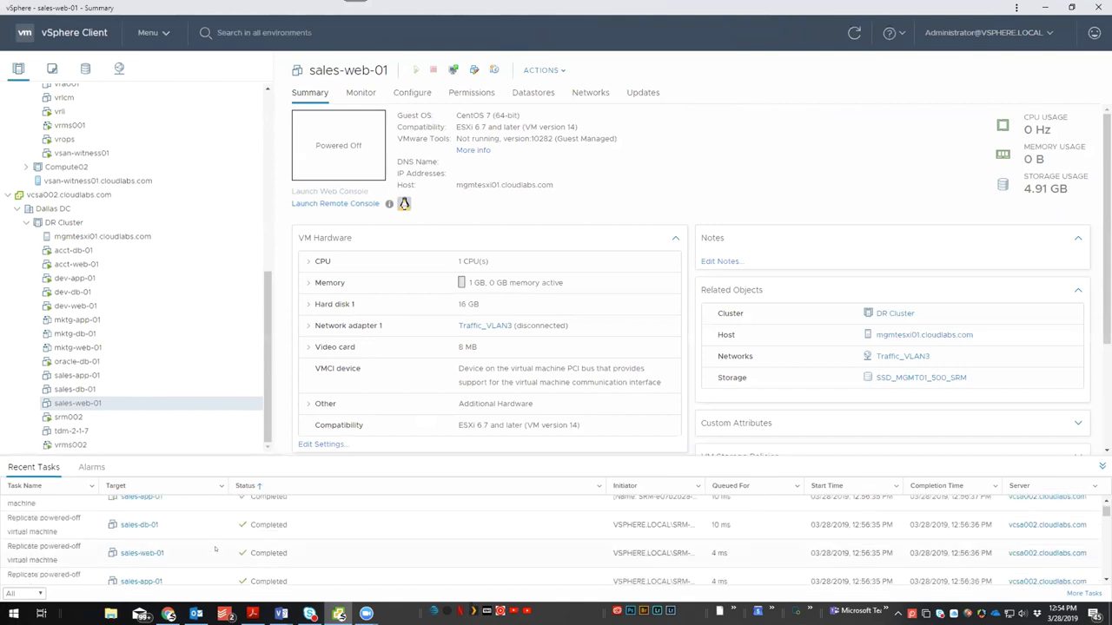
- Review the recent shutdown, synchronization and replication tasks for the sales VMs
scroll(216, 549, down, 3)
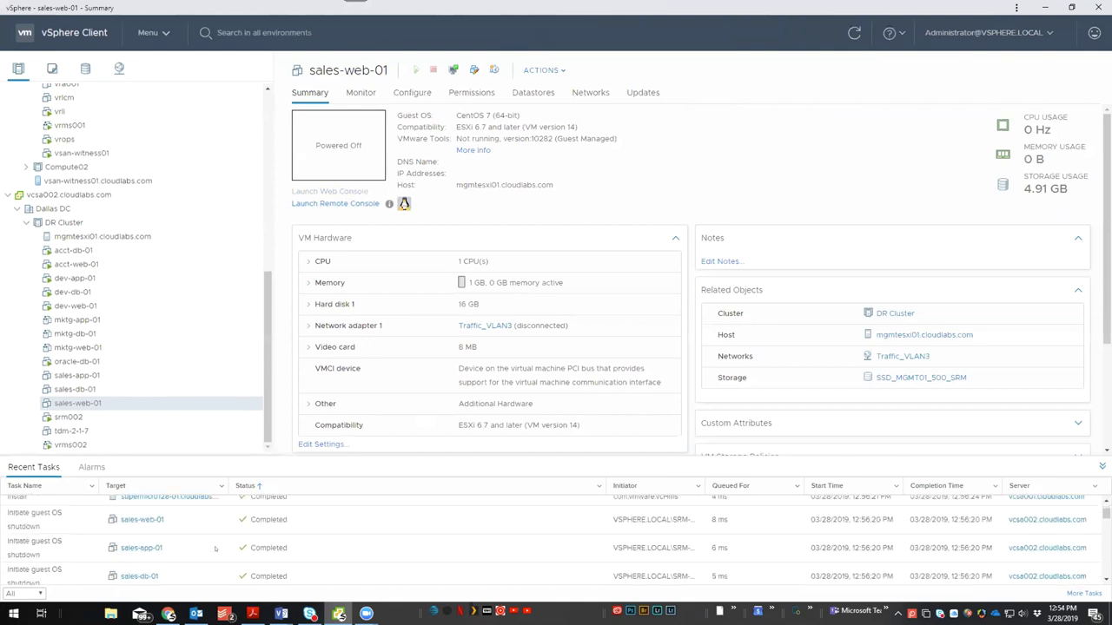
scroll(215, 549, down, 2)
scroll(216, 549, down, 4)
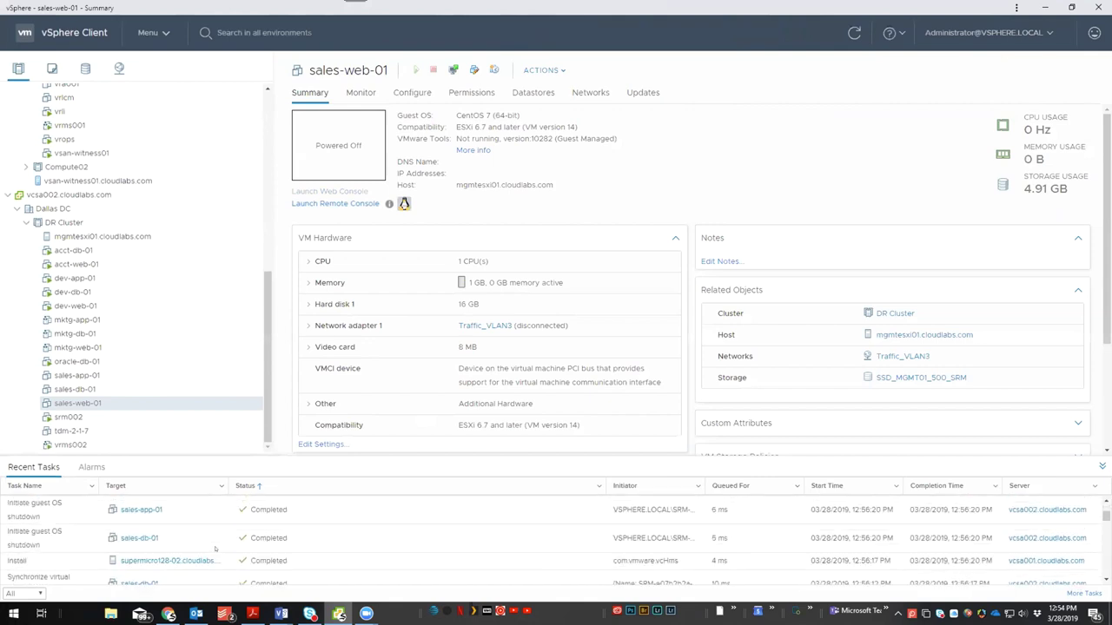
scroll(215, 547, down, 1)
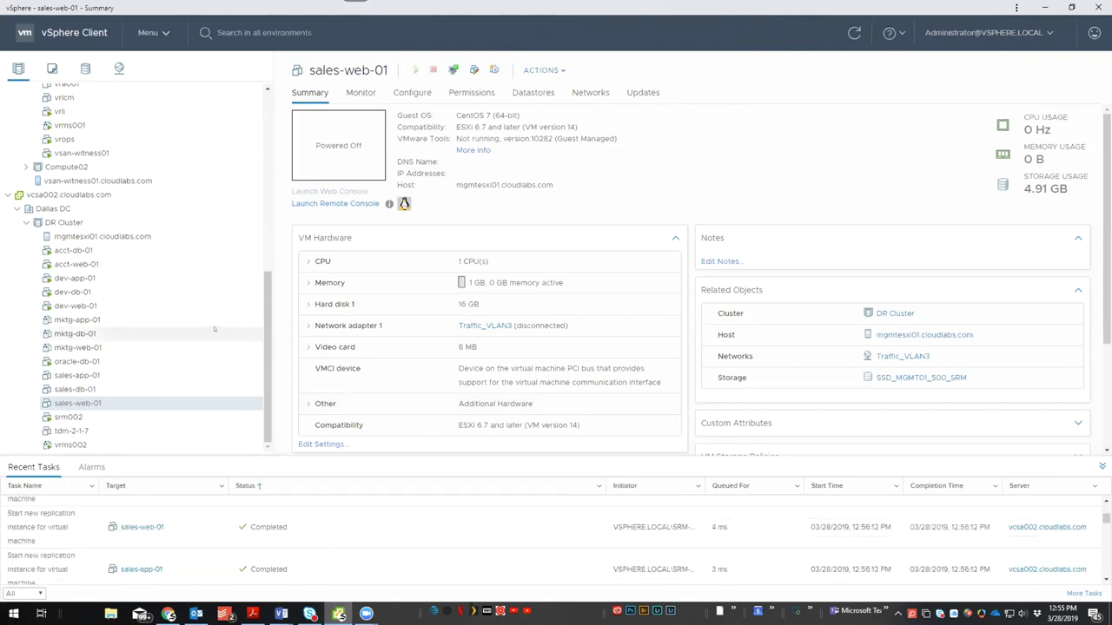
- Compare the summaries and IP addresses of acct-db-01 and acct-web-01 in the Dallas DR Cluster
click(57, 251)
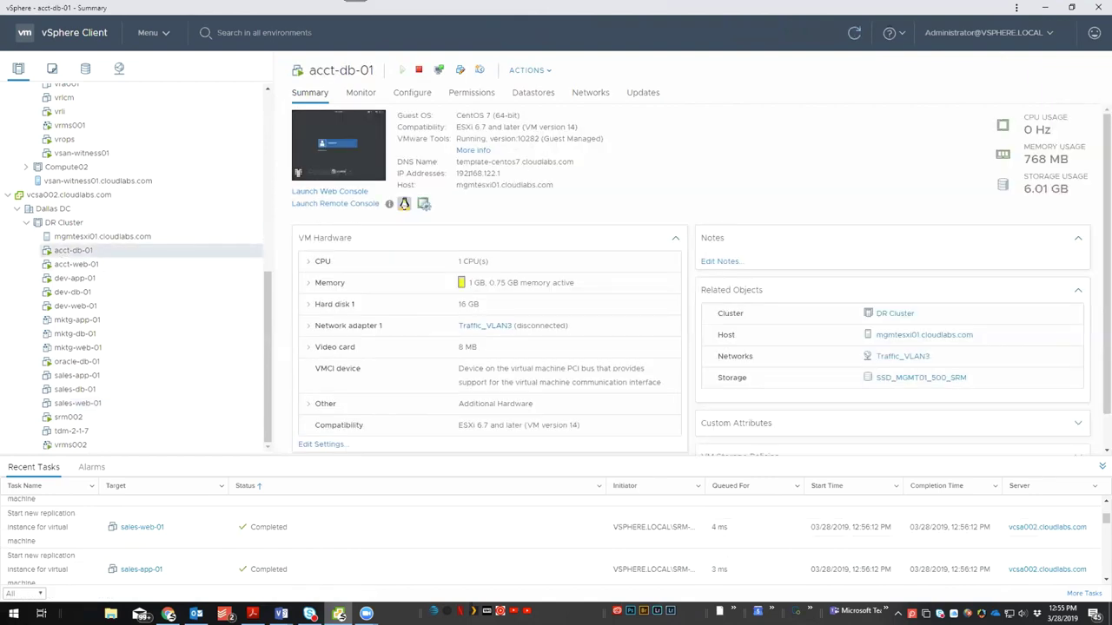
click(77, 264)
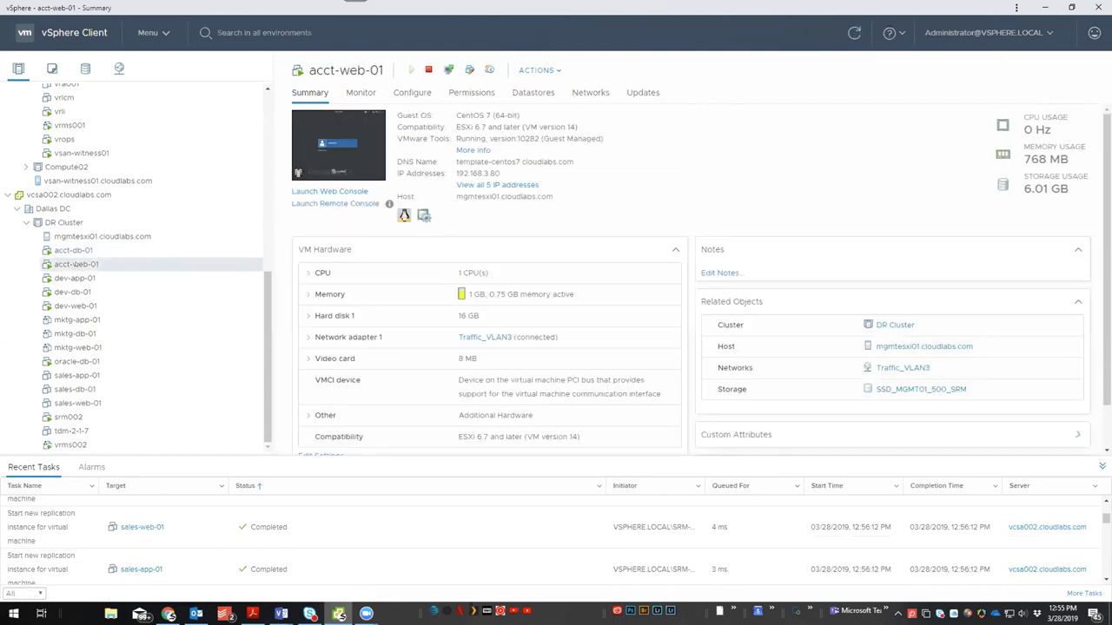
click(69, 251)
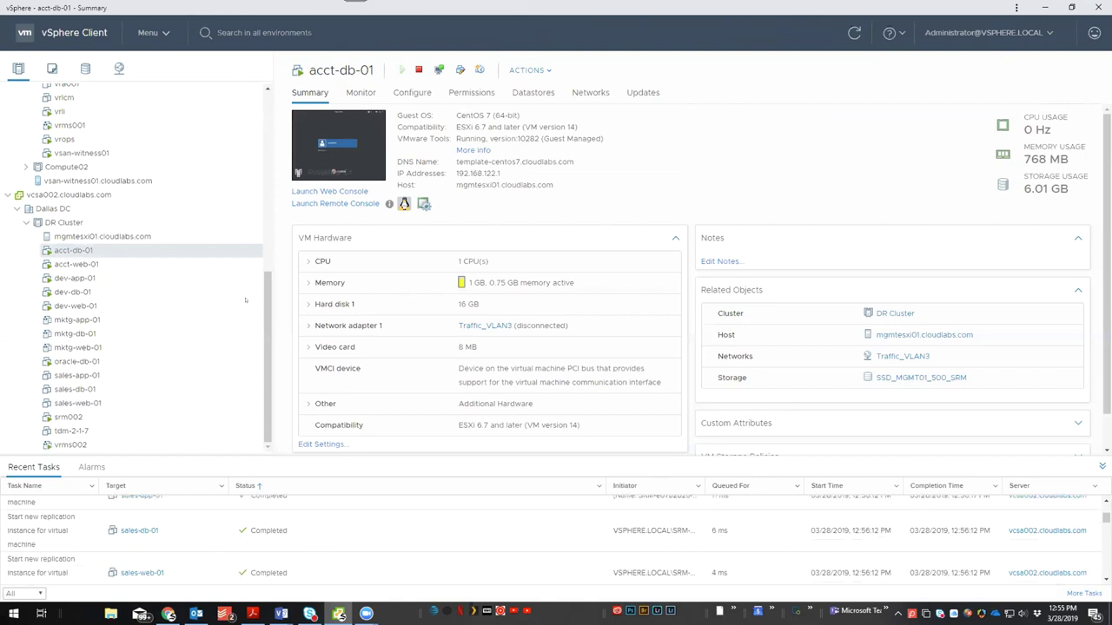
mouse_move(265, 284)
mouse_down()
mouse_move(264, 248)
mouse_move(260, 292)
mouse_up()
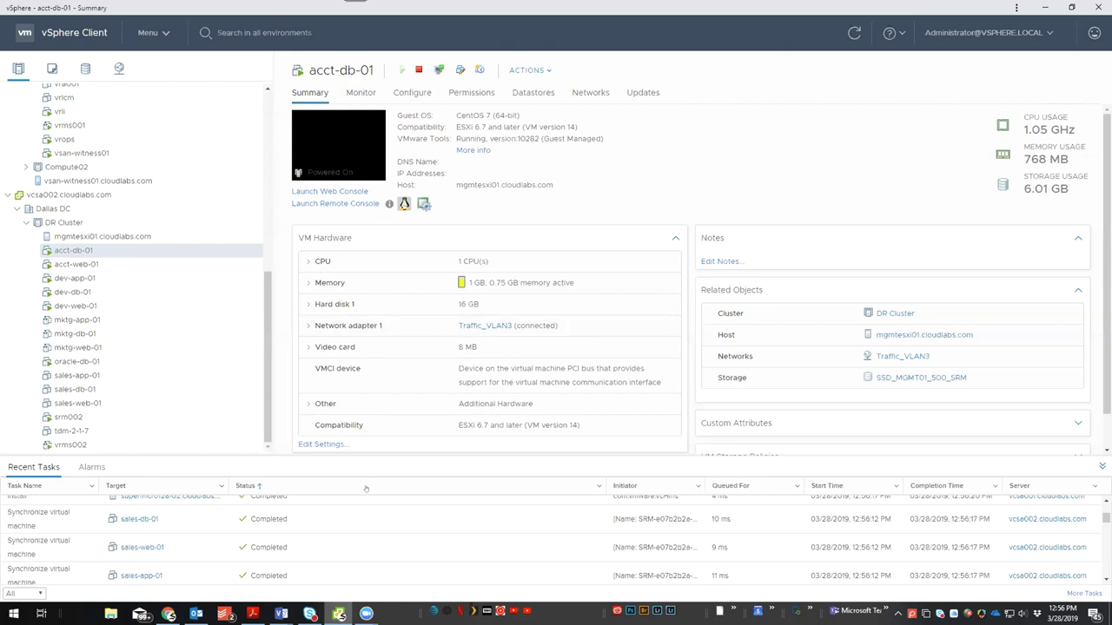
- Check the recent tasks and the IP address on acct-db-01's summary against the customized recovery IP
scroll(399, 539, down, 1)
scroll(335, 550, down, 1)
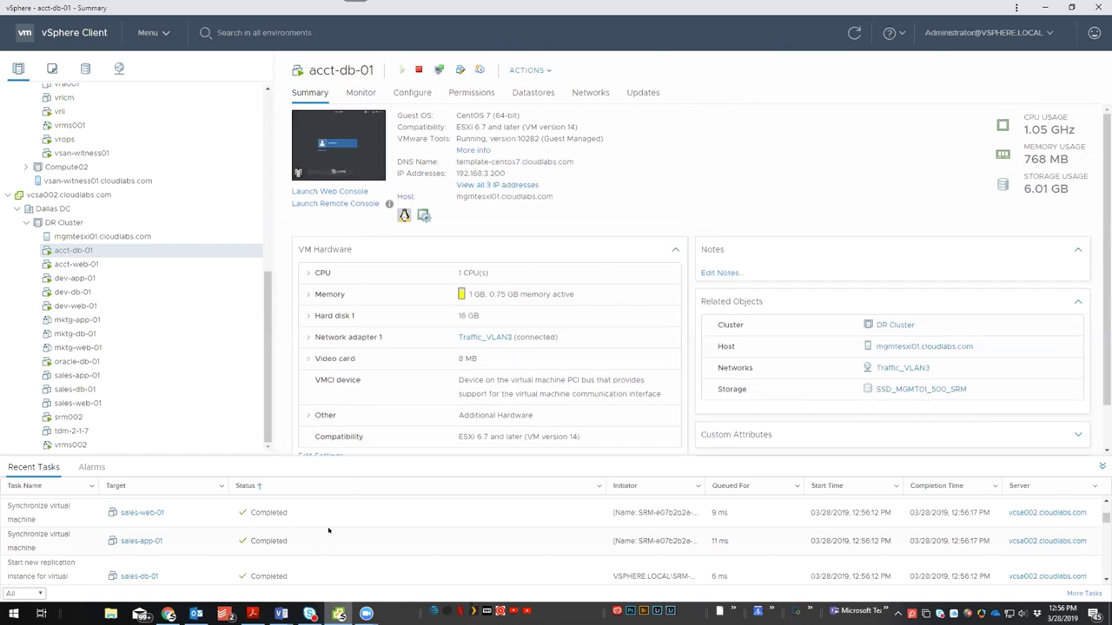
scroll(329, 530, up, 1)
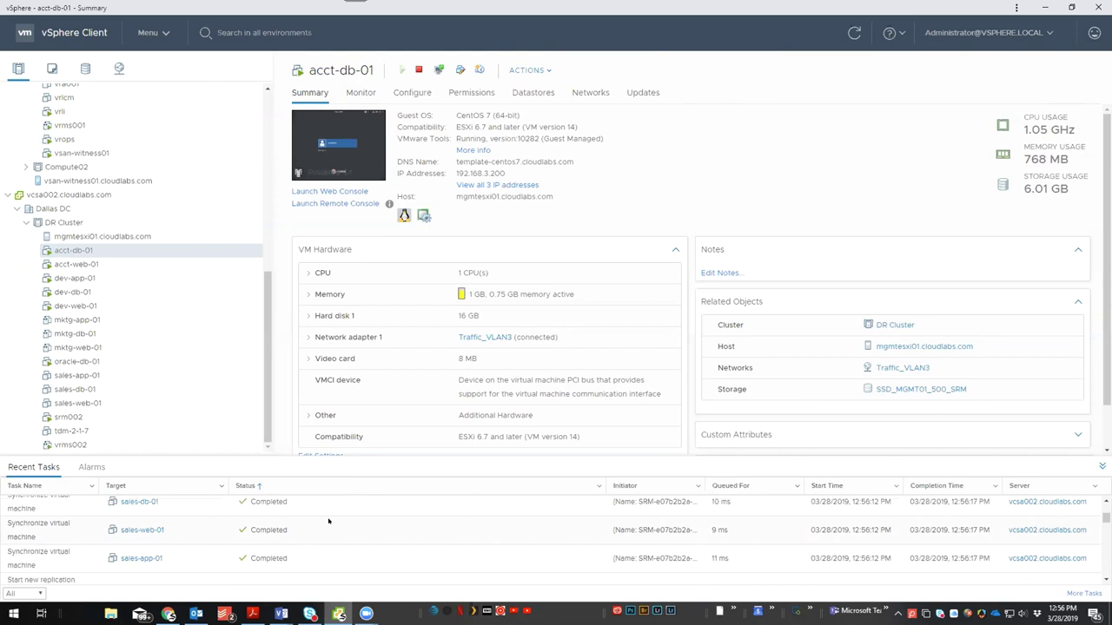
scroll(328, 521, up, 1)
drag(513, 172, 454, 173)
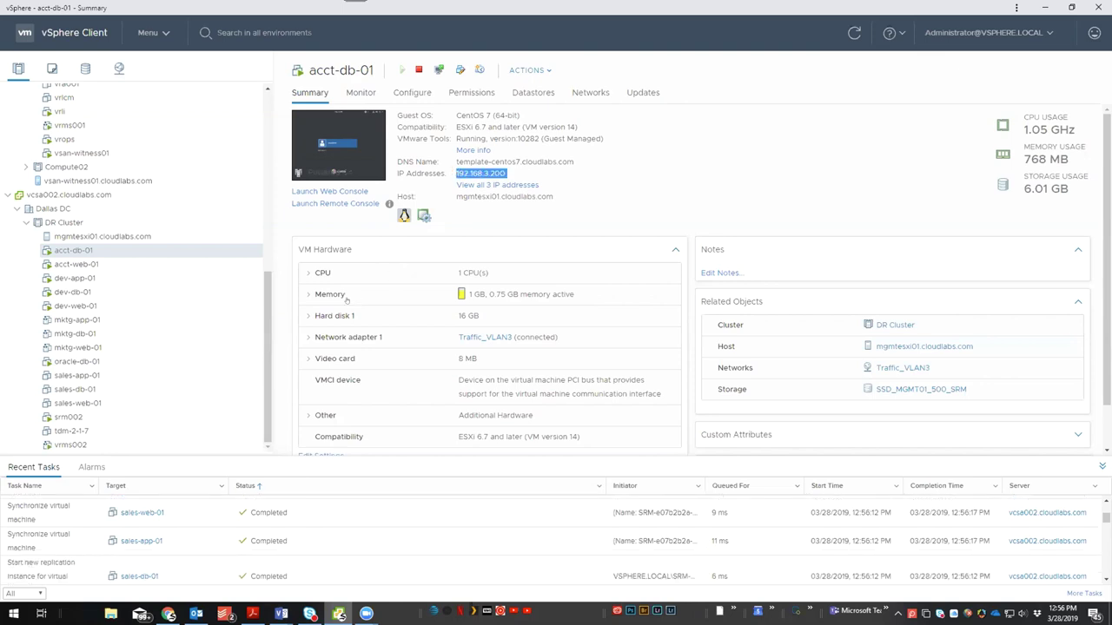
- Examine the power state of the sales and acct VMs across the Houston and Dallas inventories
scroll(270, 310, up, 5)
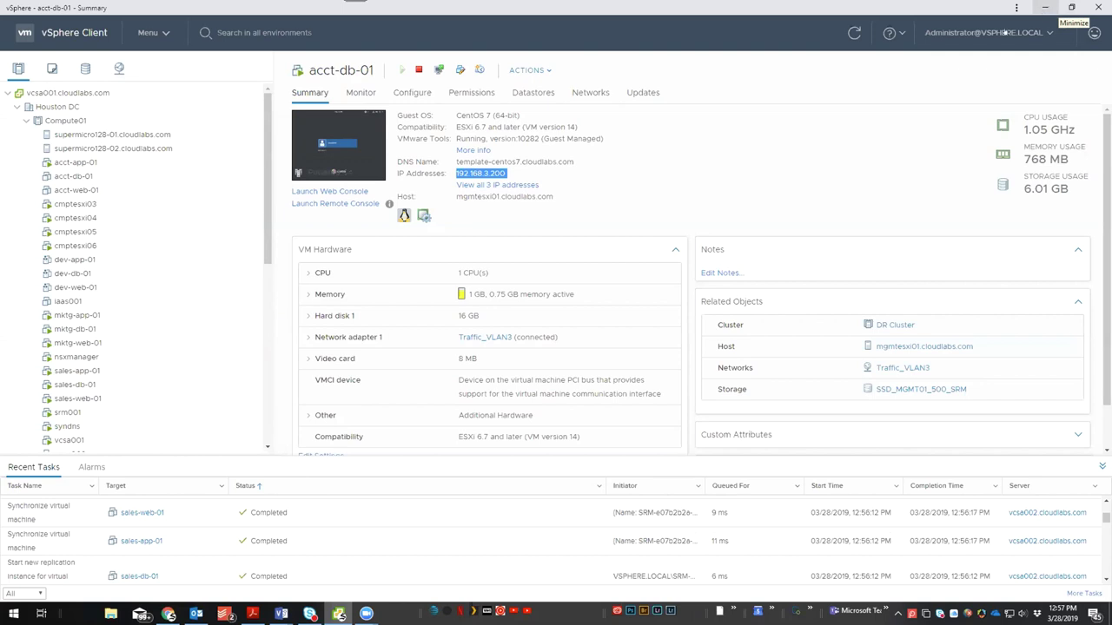
drag(262, 205, 290, 393)
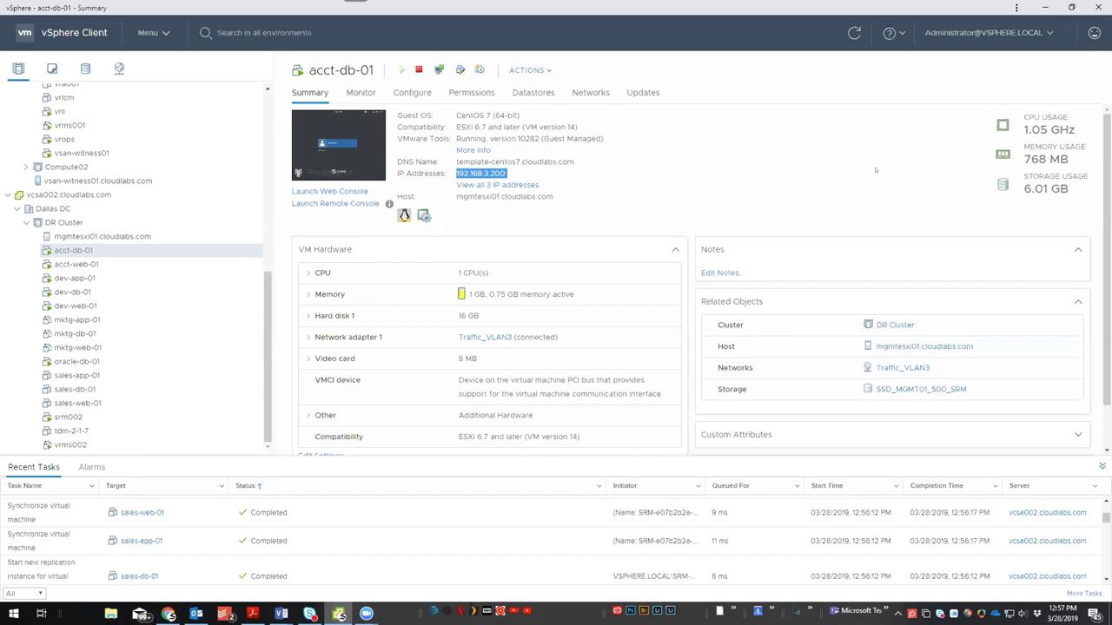
click(800, 180)
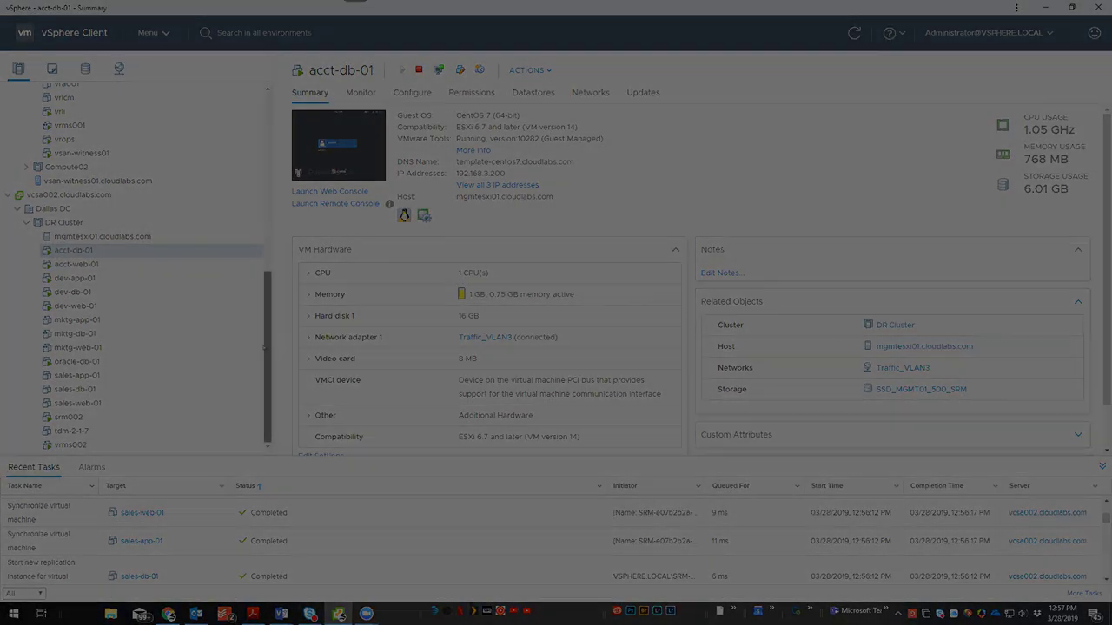